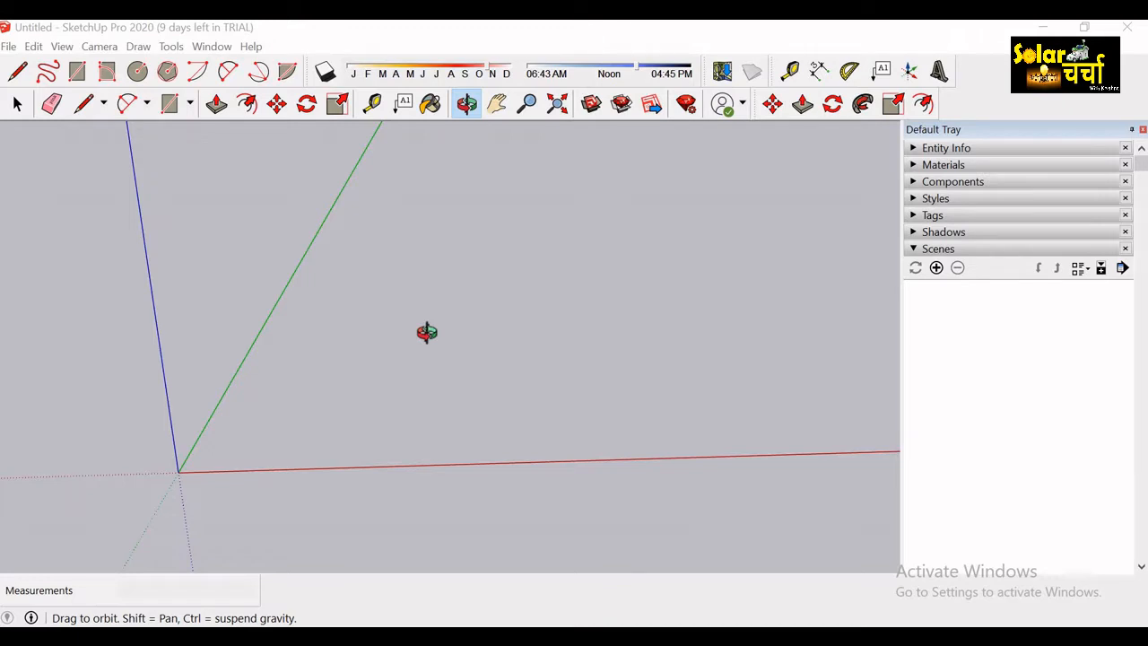
Draw a 3 m edge parallel to the red axis and a 6 m edge from its end parallel to the green axis.
{"action": "left_click_drag", "start_coordinate": [428, 333], "coordinate": [442, 351], "text": "shift"}
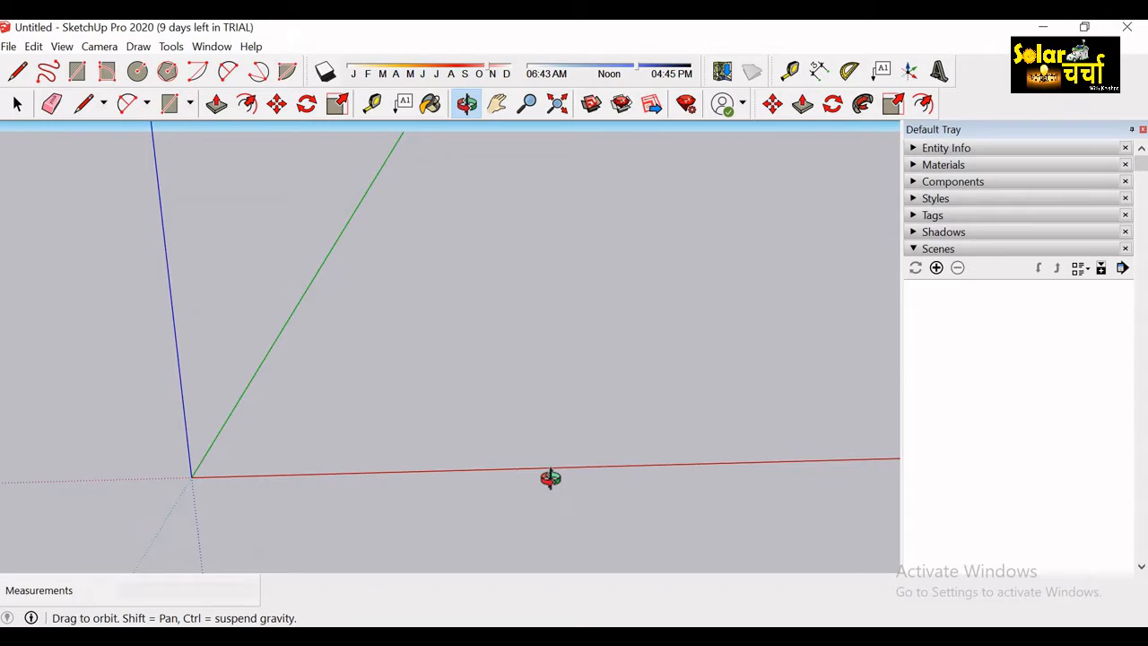
{"action": "left_click", "coordinate": [18, 71]}
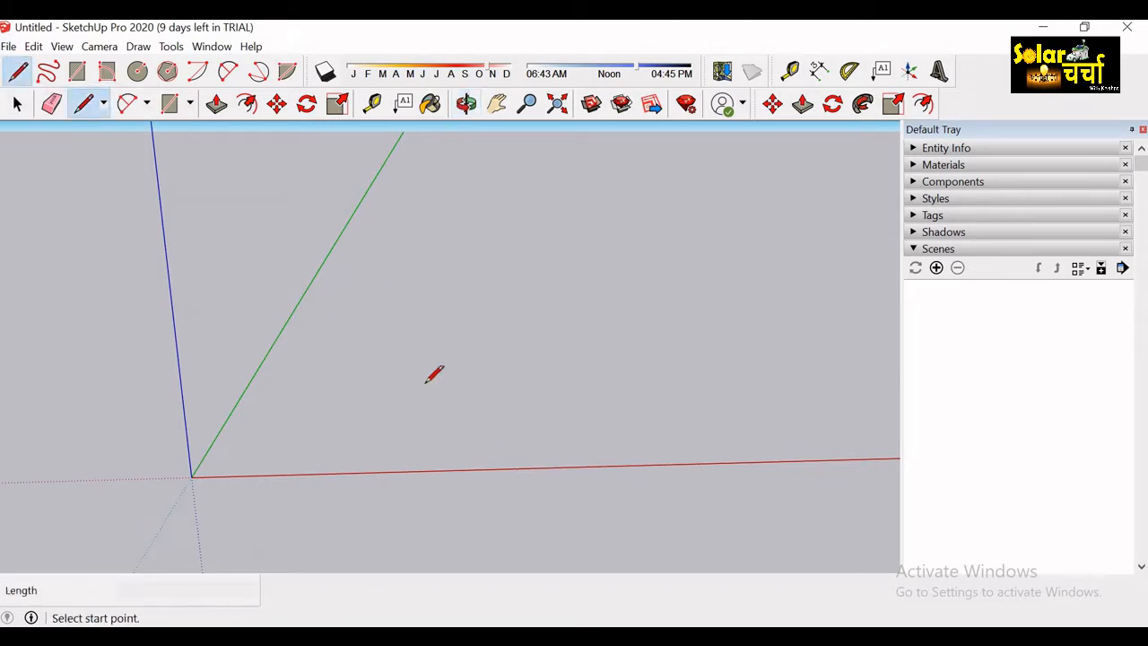
{"action": "left_click", "coordinate": [360, 404]}
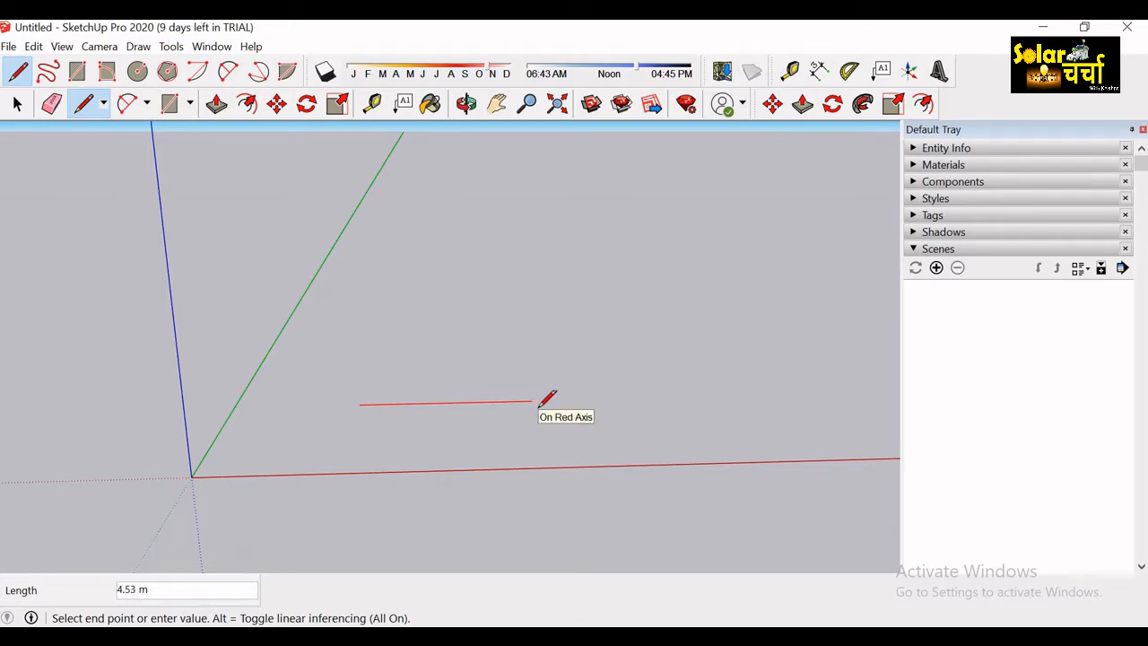
{"action": "left_click", "coordinate": [430, 397]}
{"action": "type", "text": "3"}
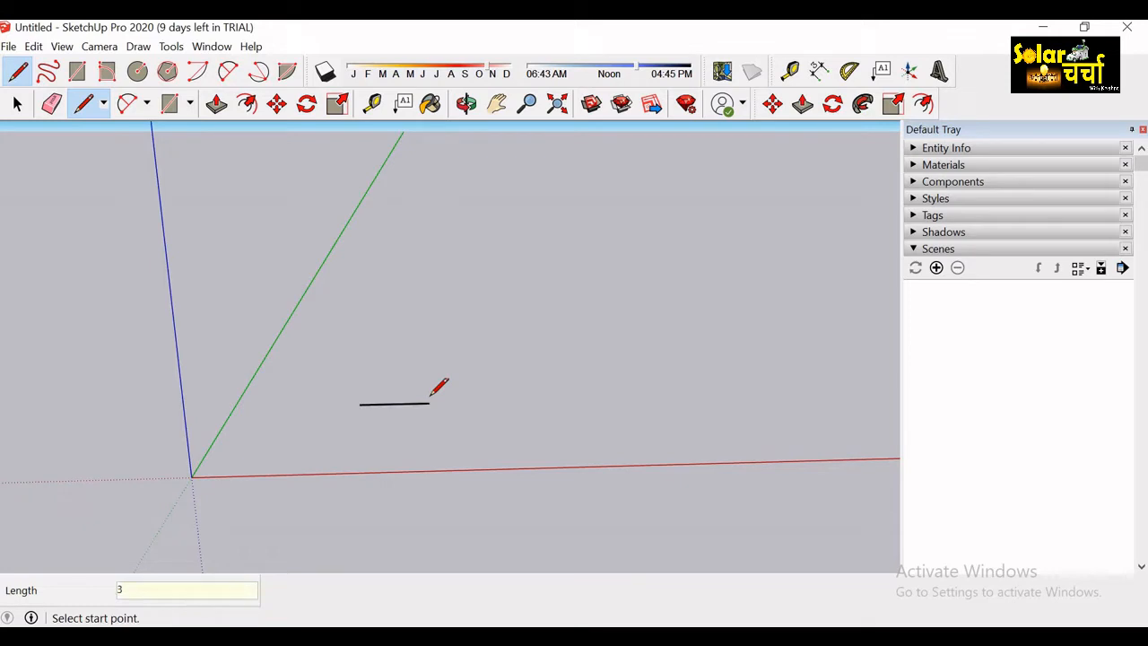
{"action": "key", "text": "Return"}
{"action": "left_click", "coordinate": [463, 375]}
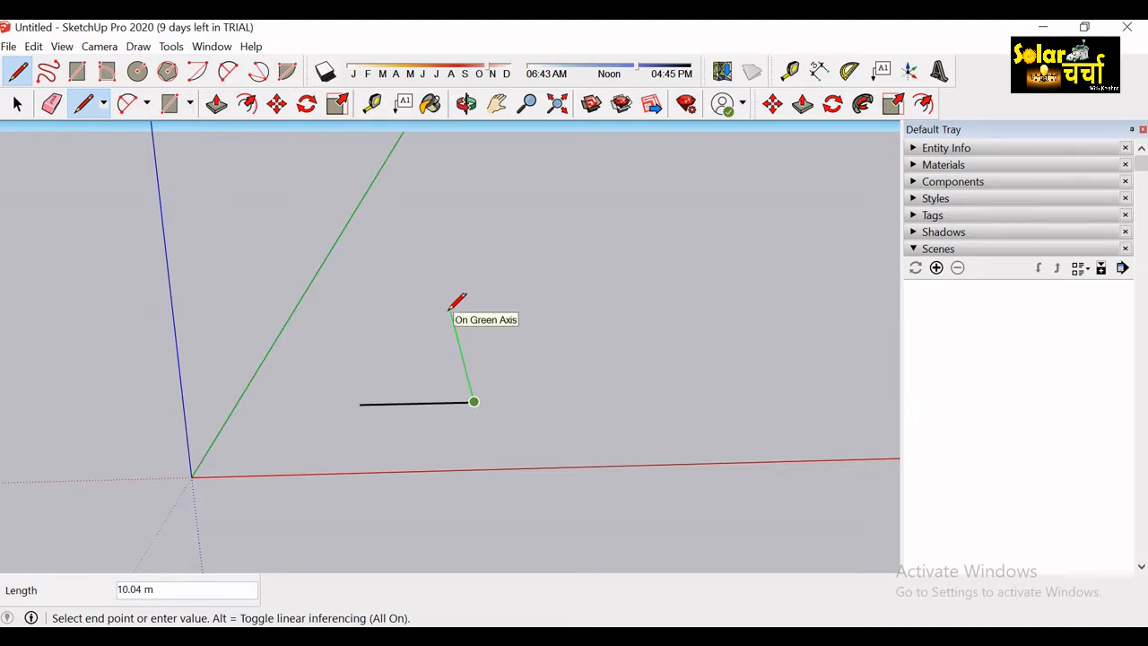
{"action": "type", "text": "6"}
{"action": "key", "text": "Return"}
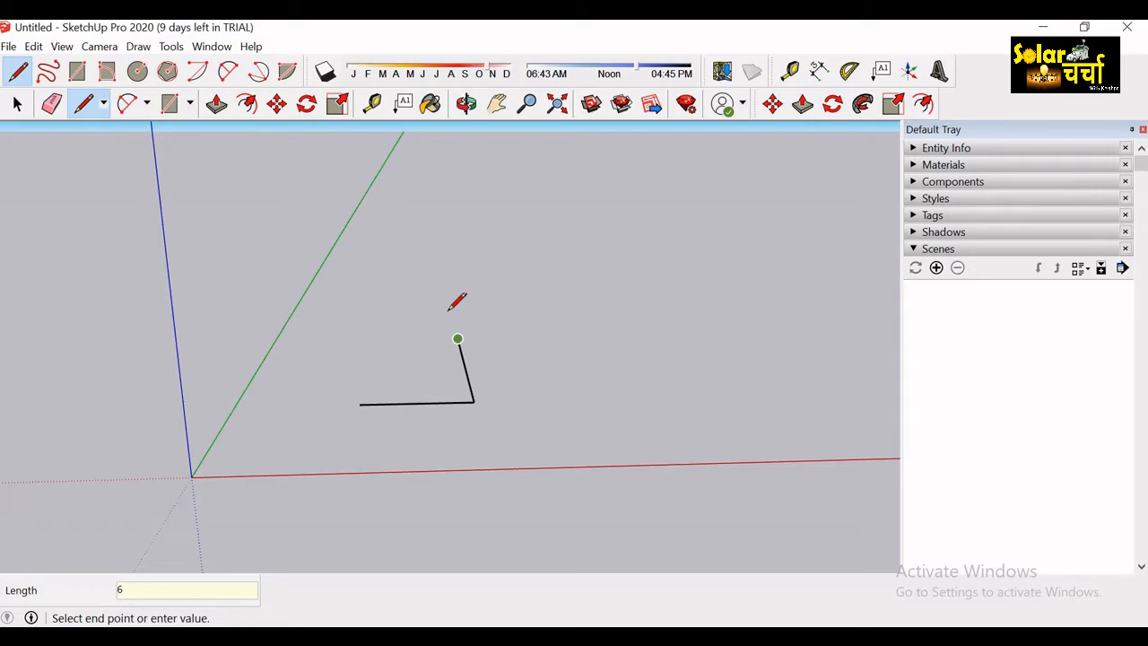
Complete the outline into a face with a far edge parallel to the first, an edge about 3.46 m back, and a V-shaped notch.
{"action": "left_click", "coordinate": [356, 340]}
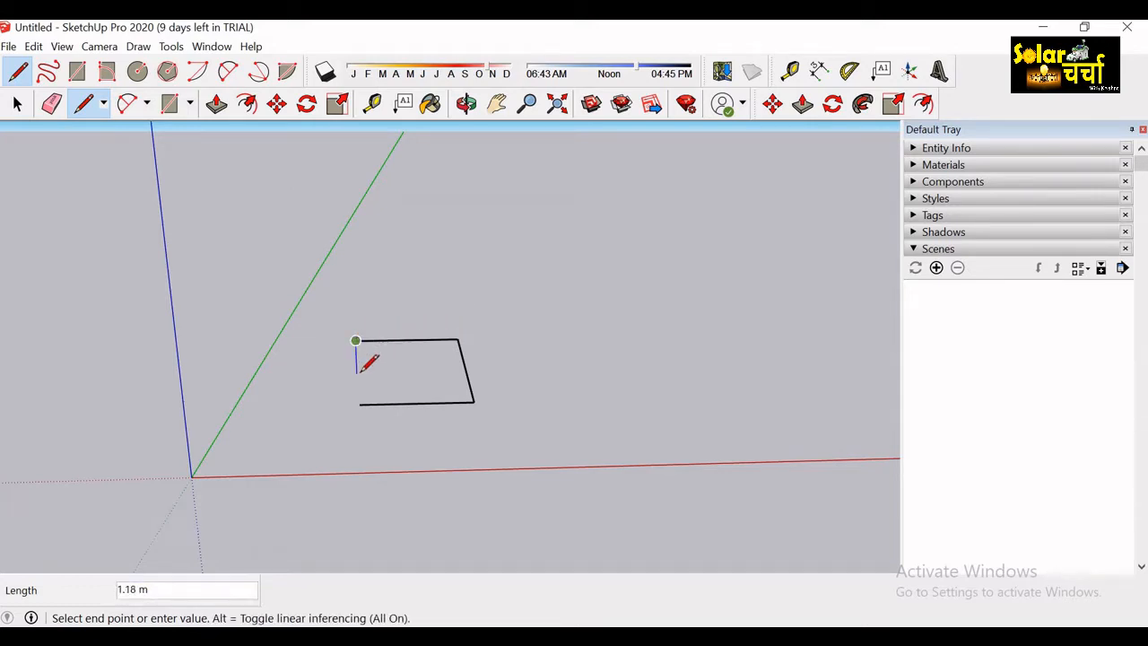
{"action": "left_click", "coordinate": [348, 373]}
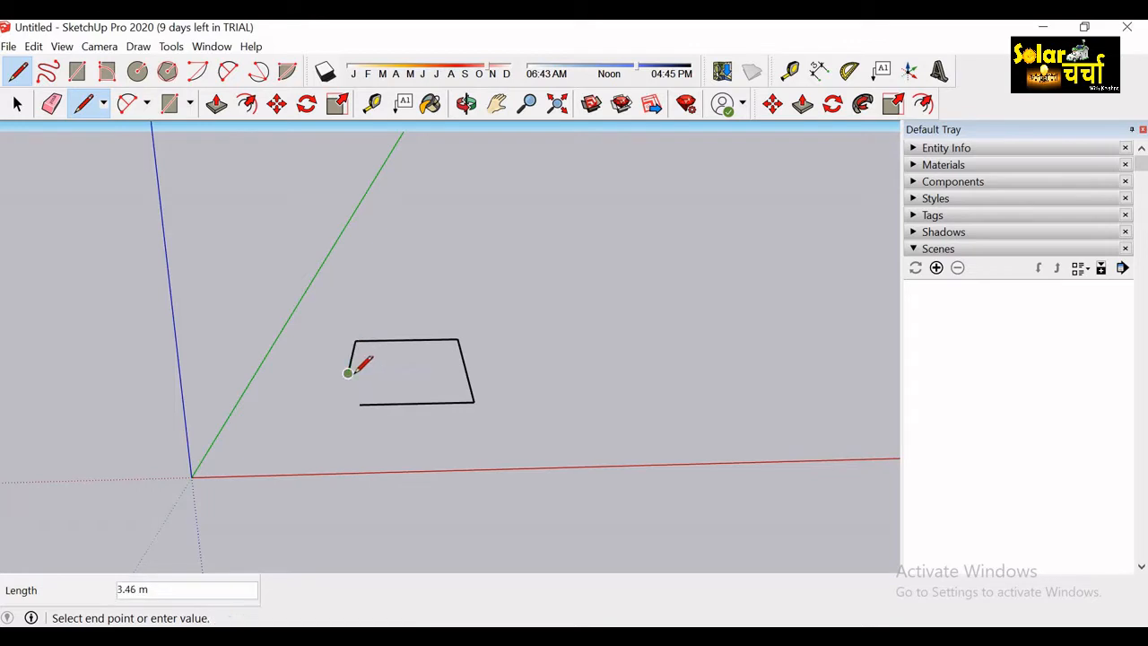
{"action": "left_click", "coordinate": [400, 372]}
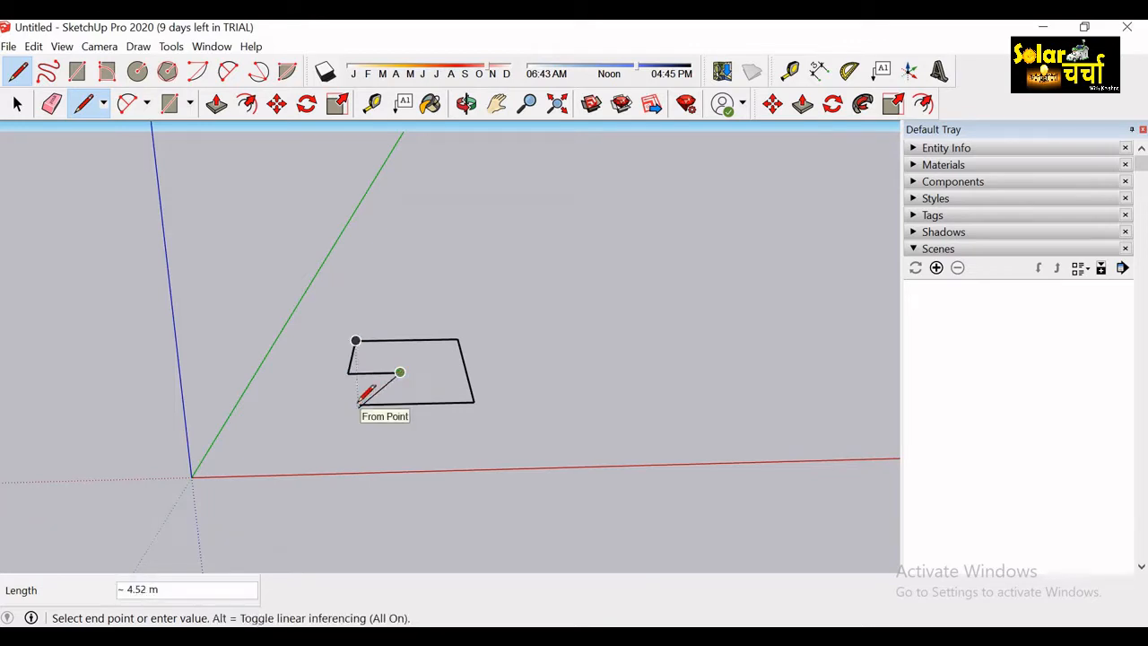
{"action": "left_click", "coordinate": [360, 404]}
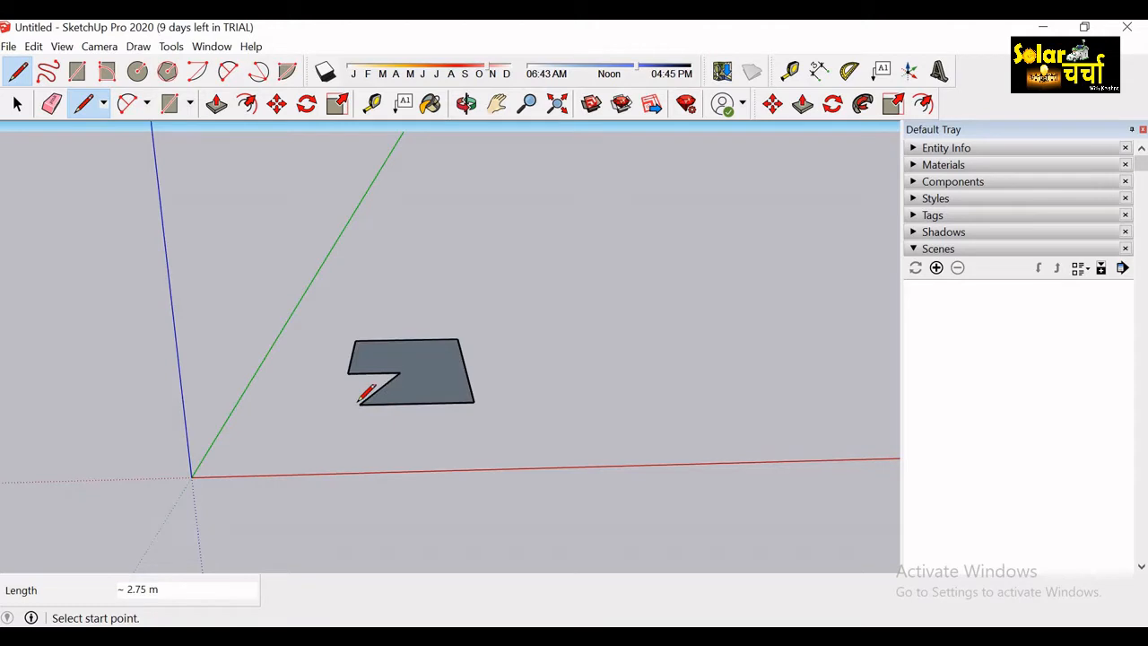
{"action": "key", "text": "o"}
{"action": "mouse_move", "coordinate": [427, 374]}
{"action": "left_mouse_down"}
{"action": "mouse_move", "coordinate": [409, 600]}
{"action": "mouse_move", "coordinate": [405, 544]}
{"action": "left_mouse_up"}
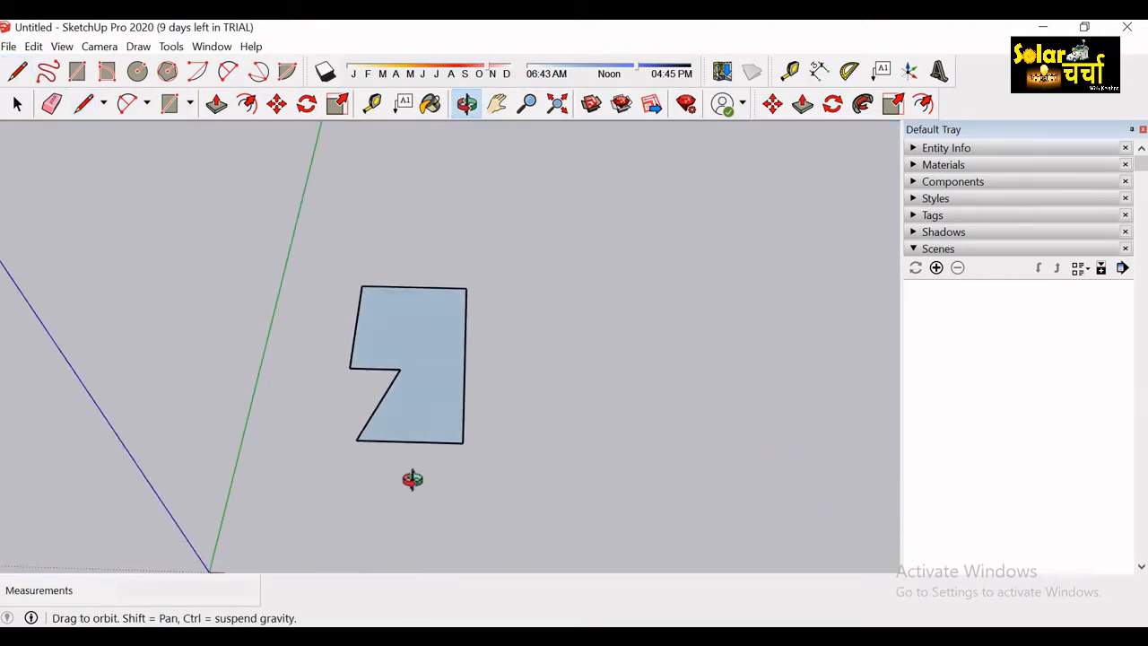
{"action": "left_click_drag", "start_coordinate": [423, 401], "coordinate": [421, 349]}
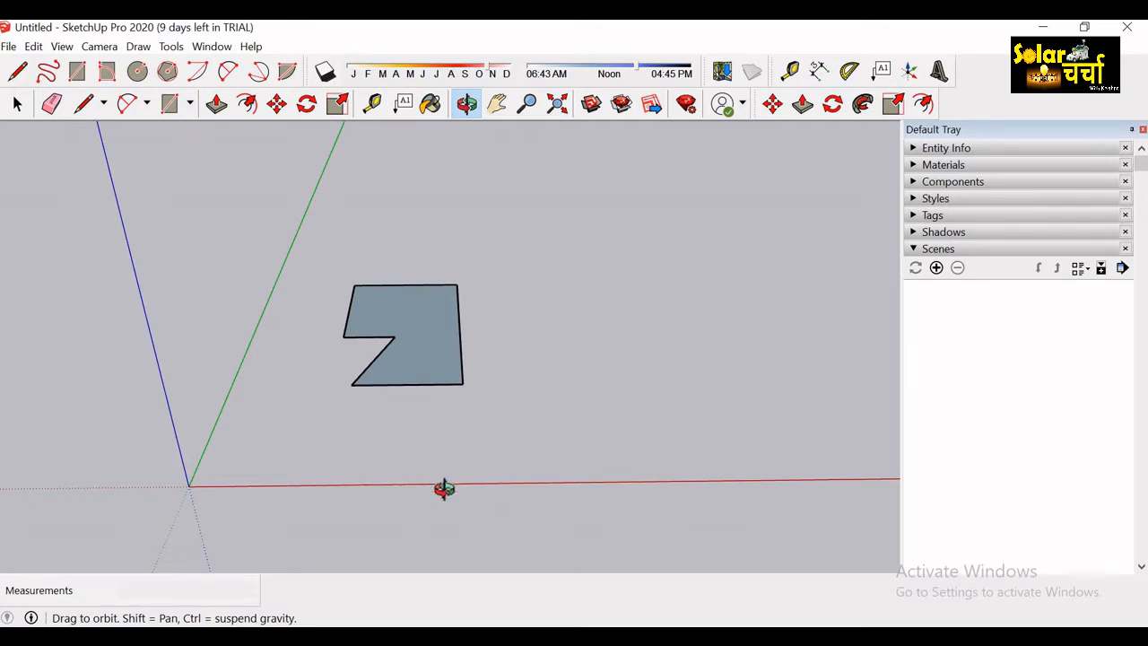
{"action": "left_click_drag", "start_coordinate": [443, 488], "coordinate": [349, 452]}
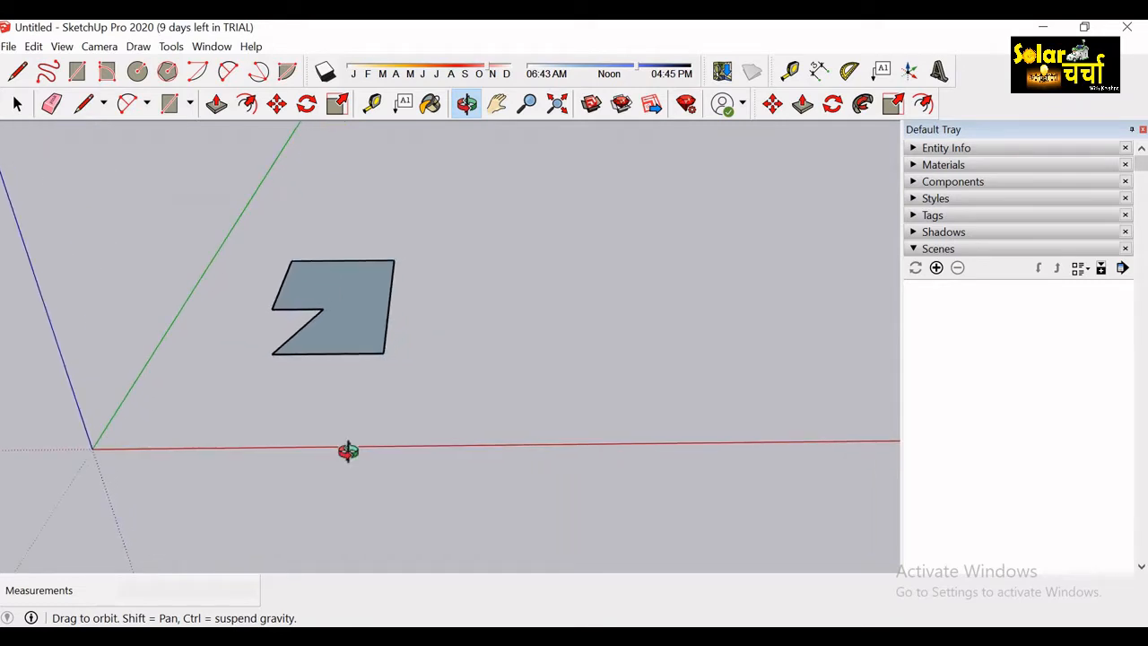
{"action": "key", "text": "space"}
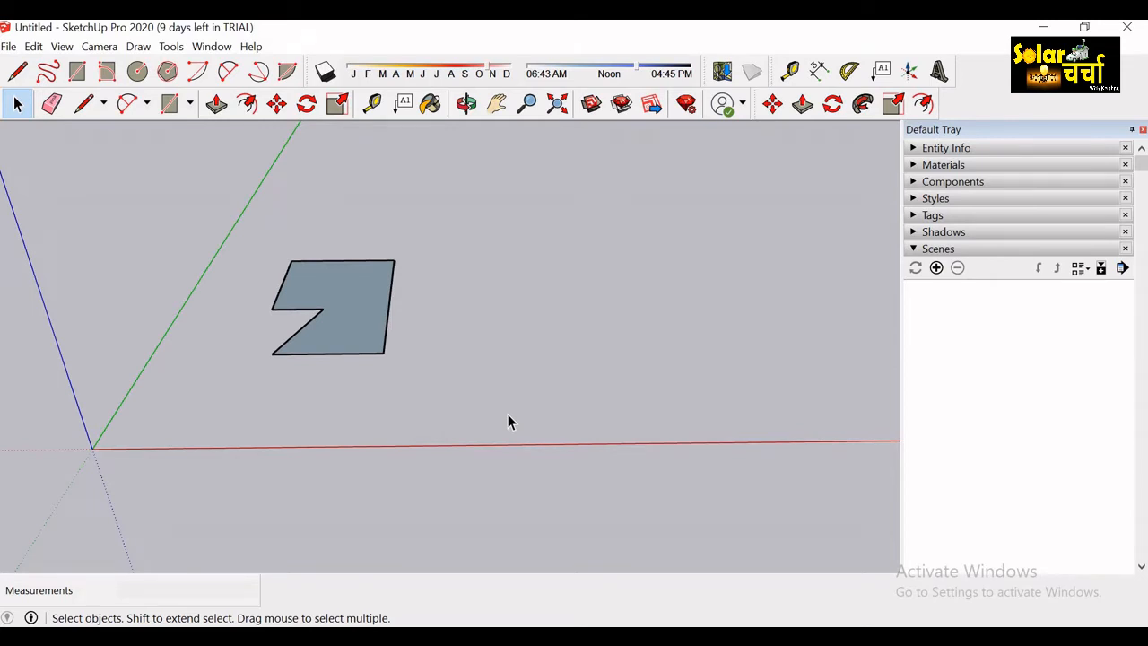
Sketch a loose edge about 0.60 m long parallel to the red axis, beside the notched face.
{"action": "key", "text": "l"}
{"action": "left_click", "coordinate": [553, 362]}
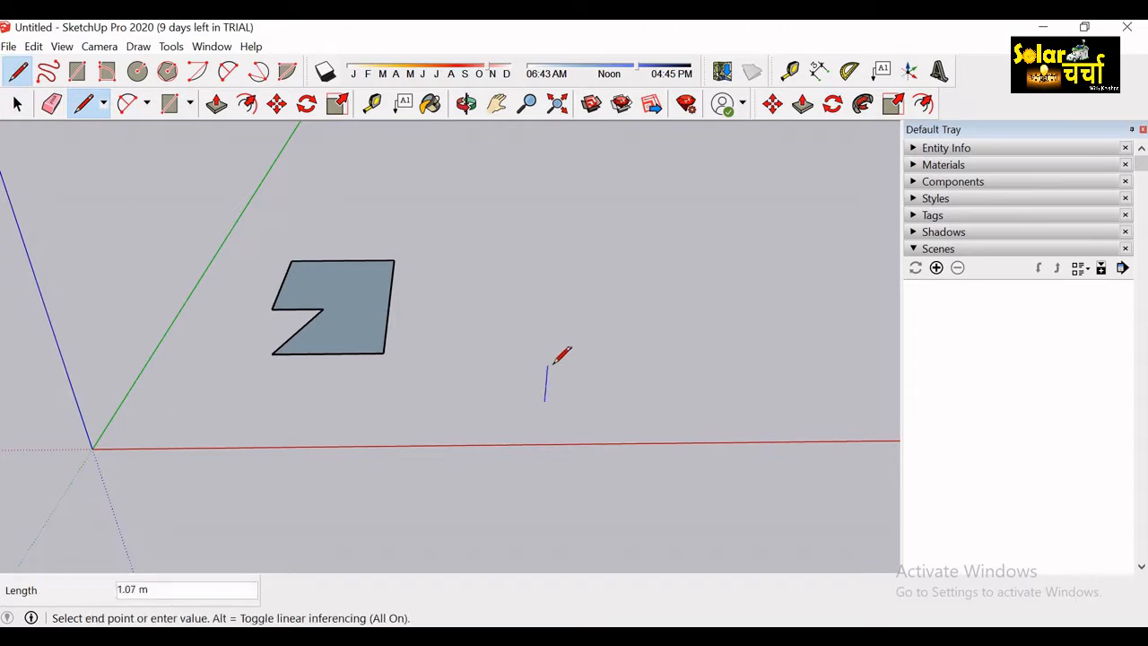
{"action": "key", "text": "Escape"}
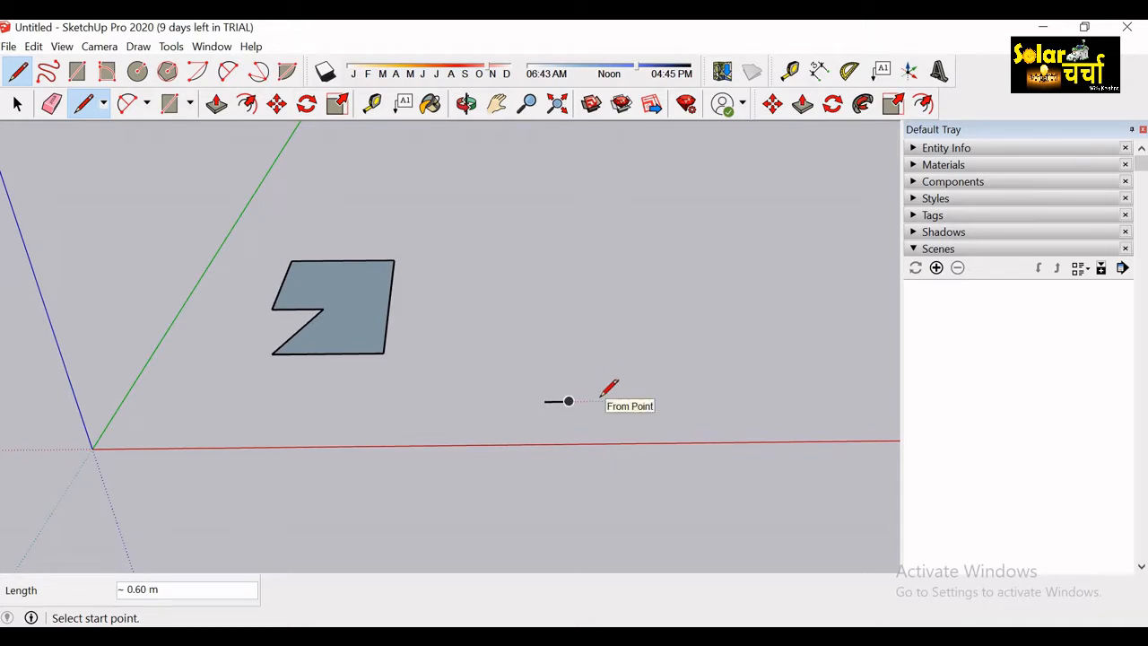
{"action": "left_click", "coordinate": [616, 375]}
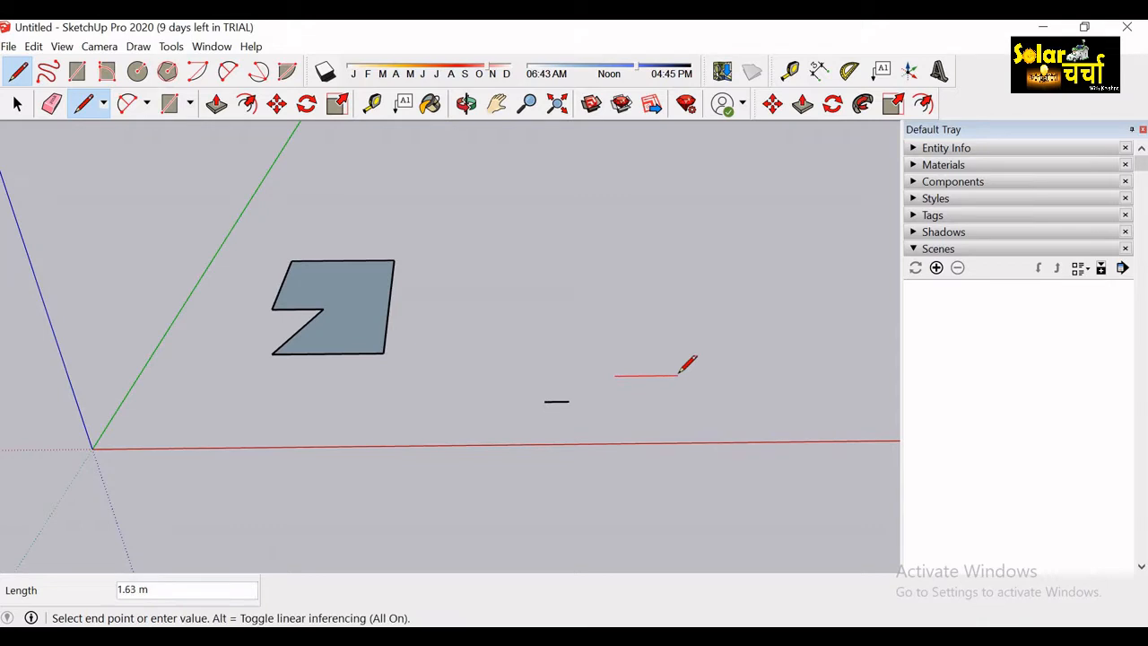
{"action": "key", "text": "Escape"}
Sketch a tiny edge about 0.02 m long near the short loose edges.
{"action": "key", "text": "o"}
{"action": "scroll", "coordinate": [673, 371], "scroll_direction": "up", "scroll_amount": 3}
{"action": "left_click_drag", "start_coordinate": [531, 398], "coordinate": [547, 486]}
{"action": "scroll", "coordinate": [610, 323], "scroll_direction": "up", "scroll_amount": 5}
{"action": "key", "text": "l"}
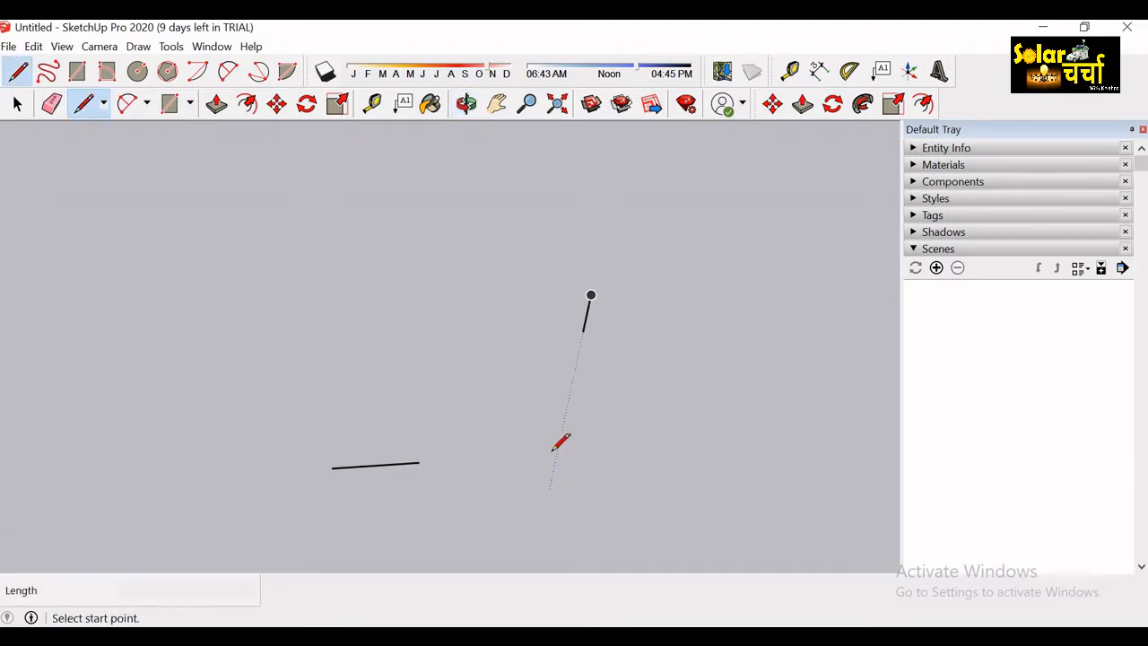
{"action": "left_click", "coordinate": [557, 452]}
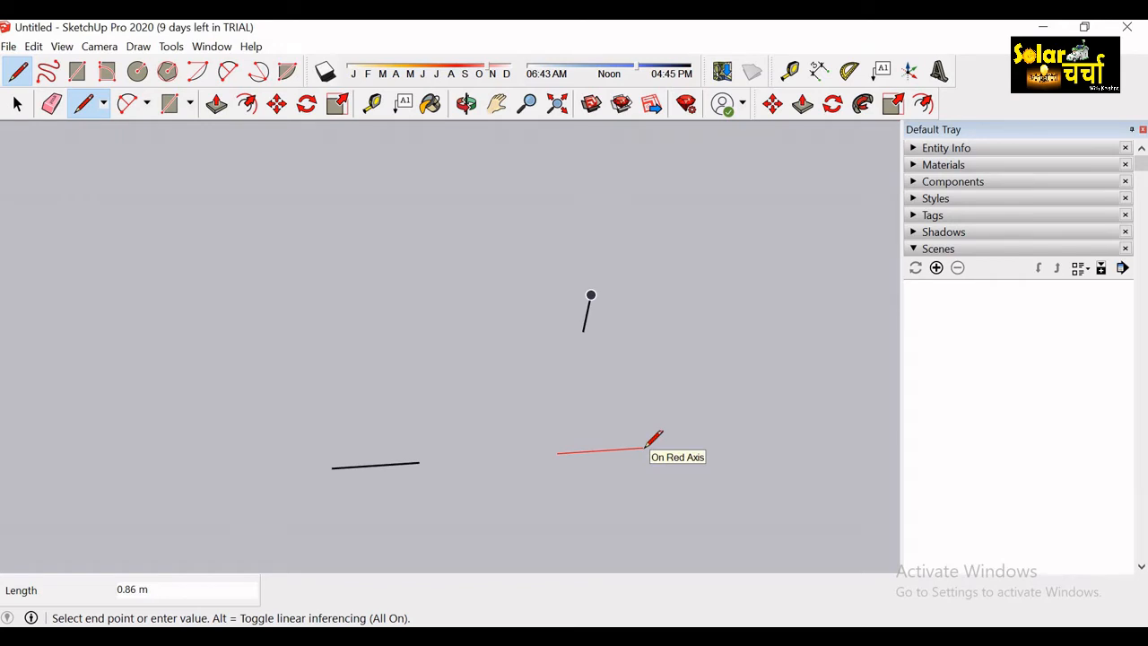
{"action": "key", "text": "Escape"}
Delete the loose edges and the notched face from the model.
{"action": "key", "text": "o"}
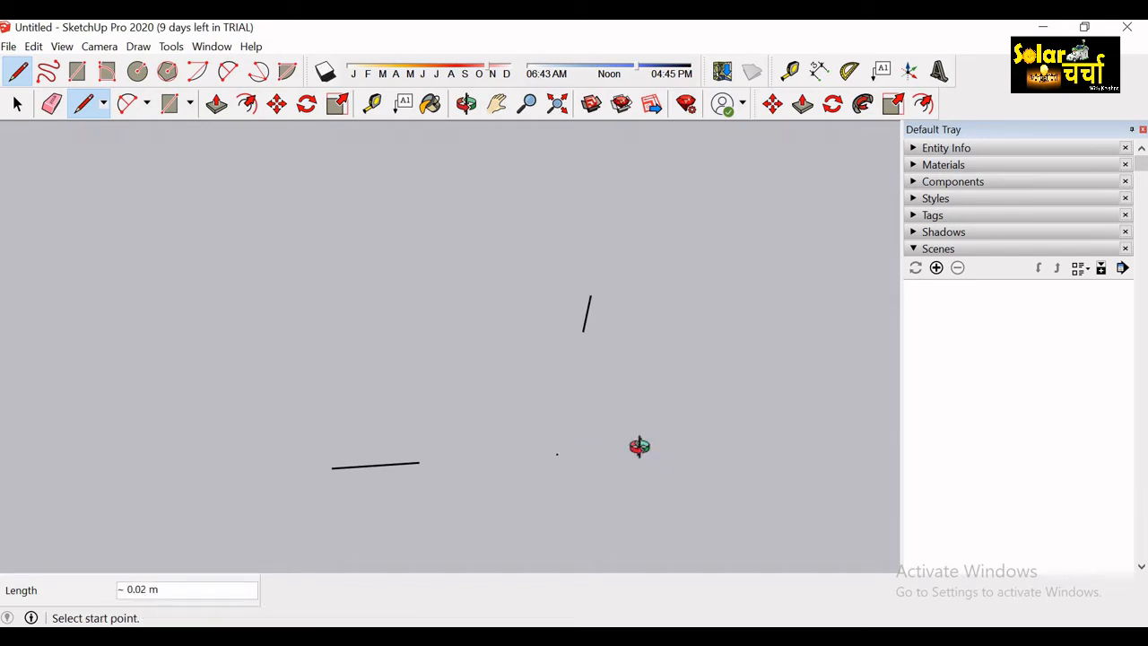
{"action": "scroll", "coordinate": [638, 448], "scroll_direction": "up", "scroll_amount": 3}
{"action": "scroll", "coordinate": [509, 460], "scroll_direction": "up", "scroll_amount": 3}
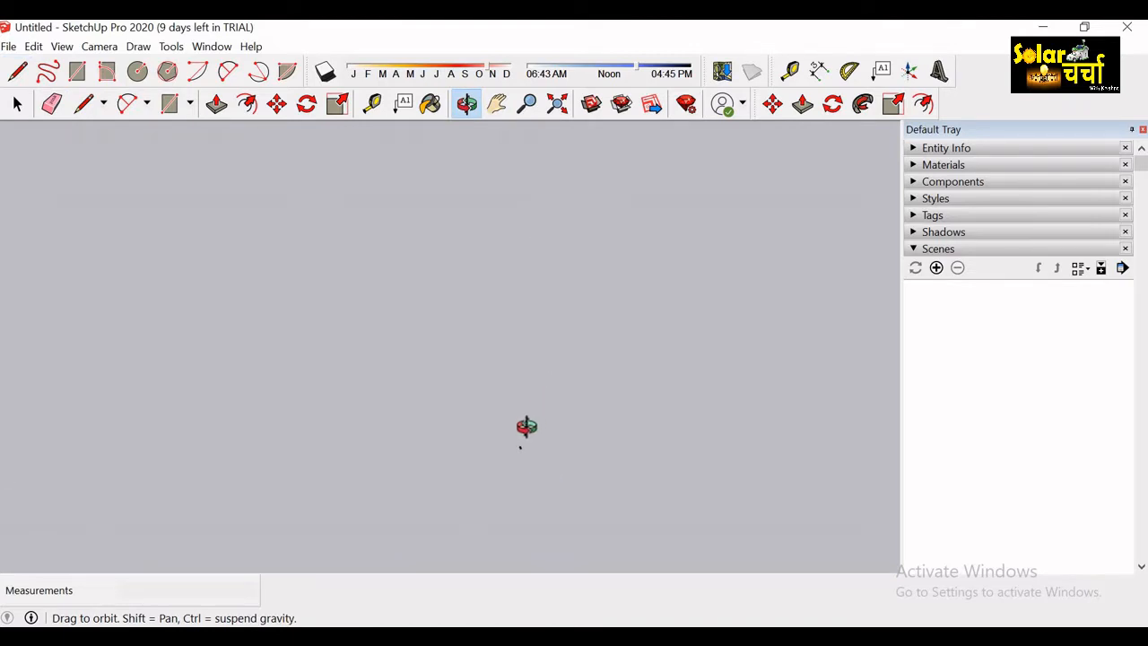
{"action": "scroll", "coordinate": [527, 427], "scroll_direction": "down", "scroll_amount": 10}
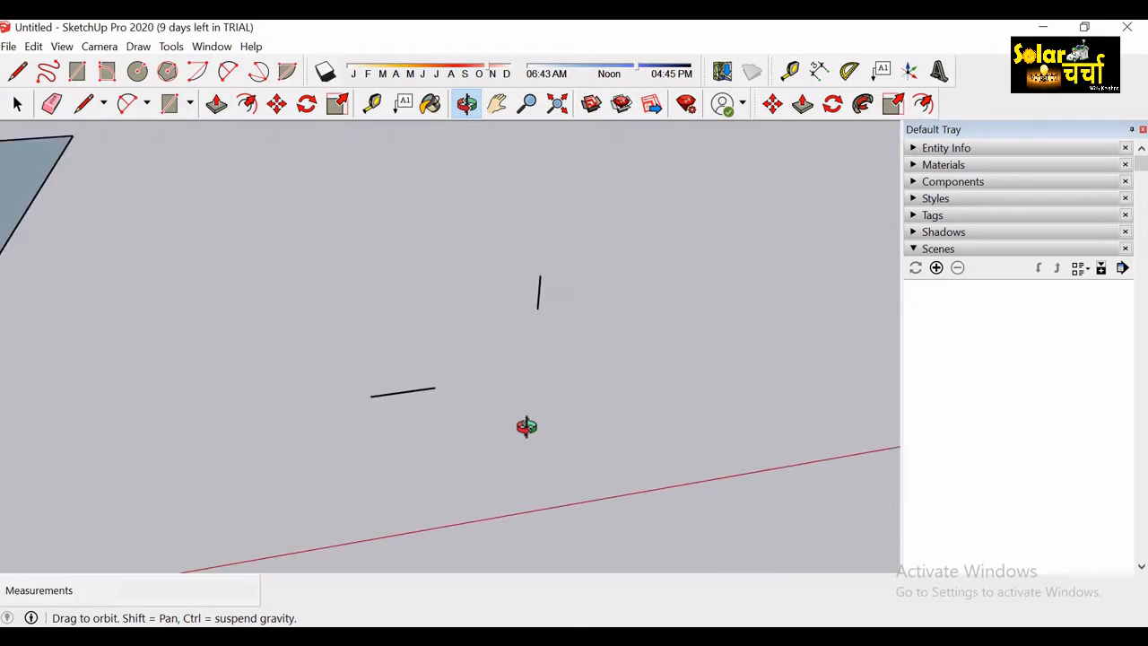
{"action": "scroll", "coordinate": [526, 427], "scroll_direction": "down", "scroll_amount": 10}
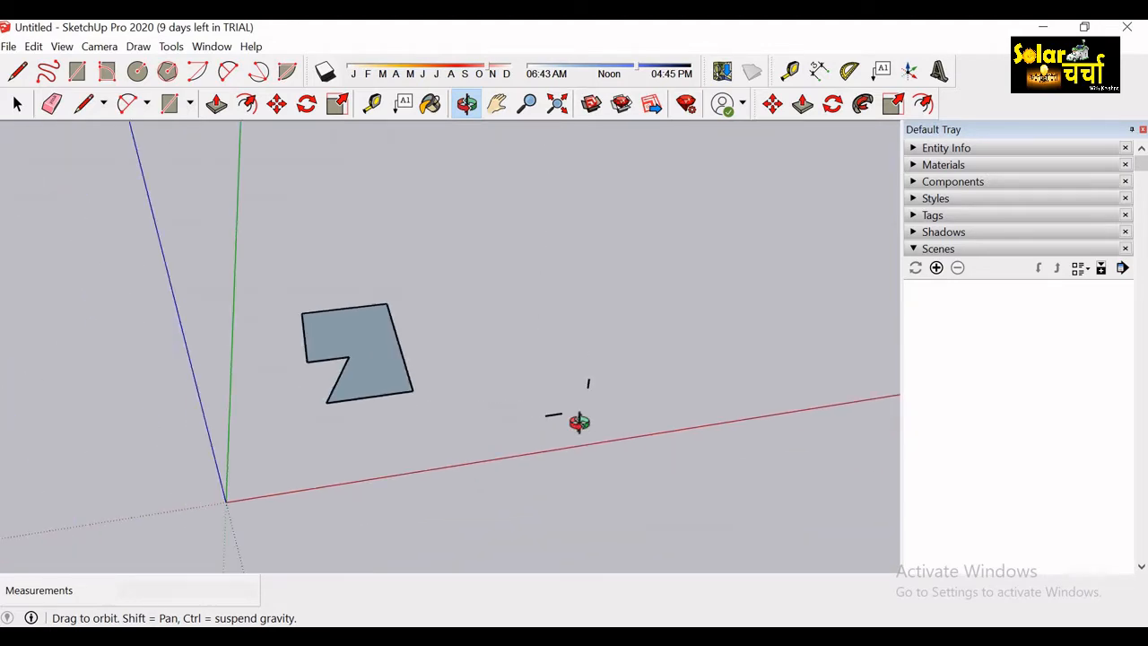
{"action": "left_click_drag", "start_coordinate": [531, 413], "coordinate": [541, 410]}
{"action": "key", "text": "space"}
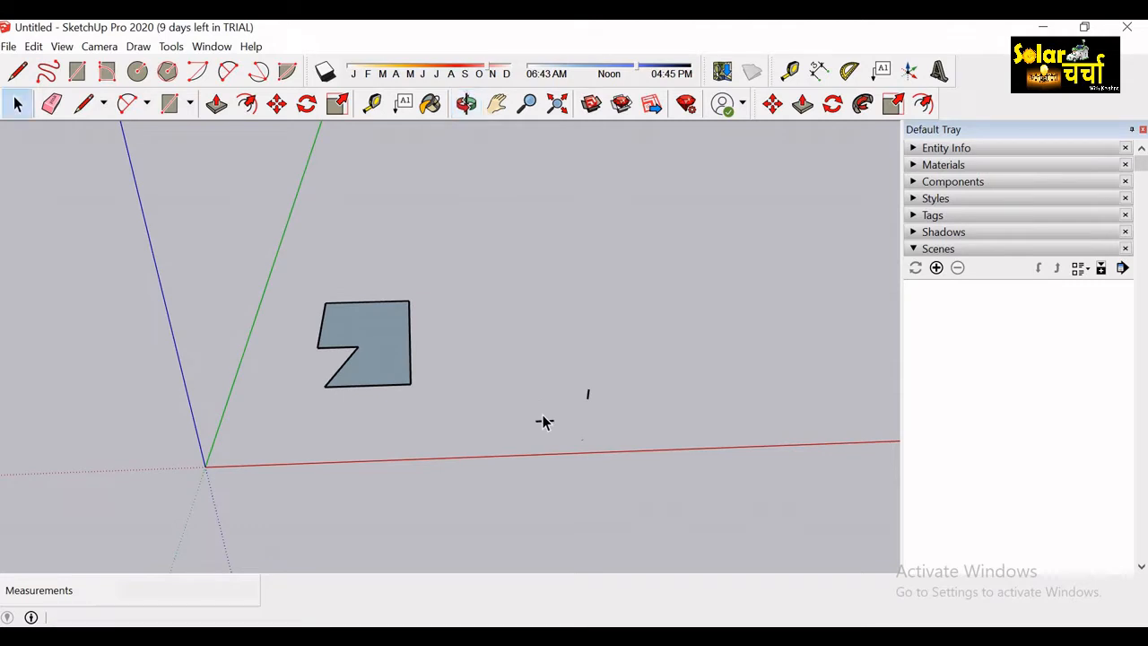
{"action": "left_click_drag", "start_coordinate": [495, 354], "coordinate": [665, 486]}
{"action": "key", "text": "Delete"}
{"action": "left_click_drag", "start_coordinate": [228, 233], "coordinate": [501, 463]}
{"action": "key", "text": "Delete"}
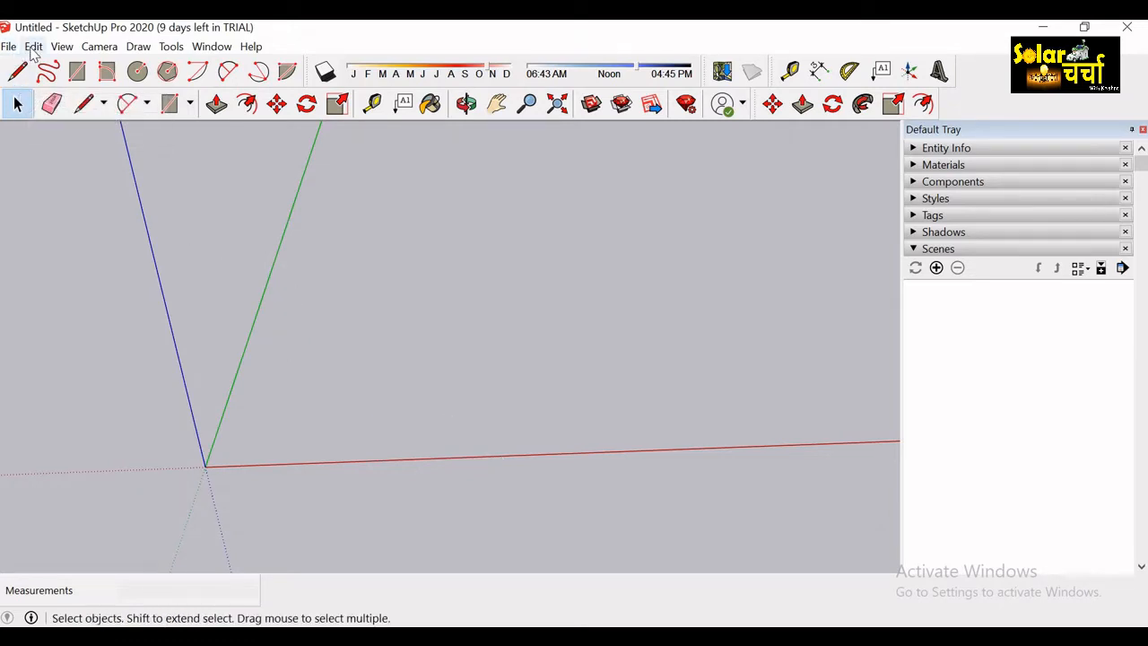
Try the Camera, Dynamic Components and Large Tool Set toolbars, switching each on and off again, and leave the toolbar settings.
{"action": "left_click", "coordinate": [61, 47]}
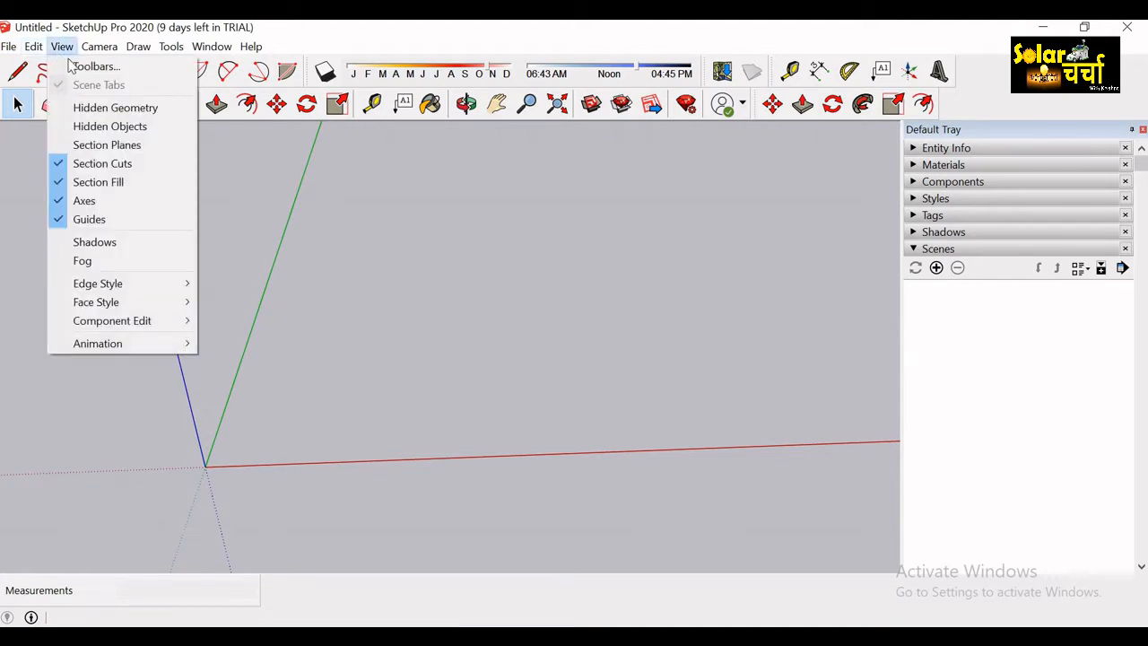
{"action": "left_click", "coordinate": [93, 67]}
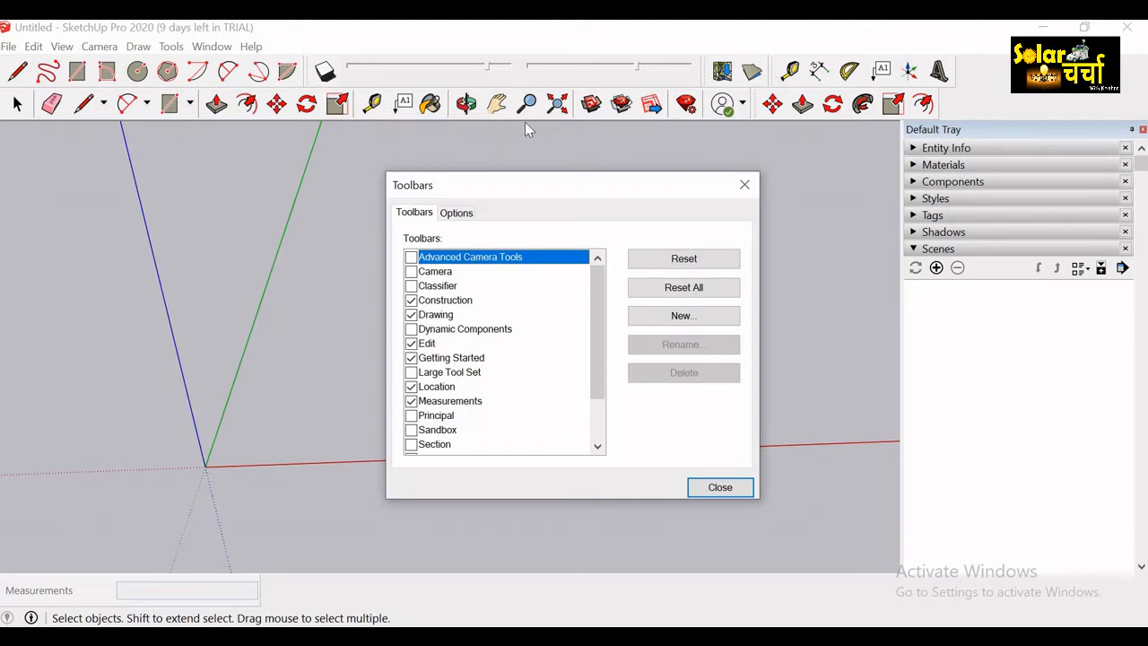
{"action": "left_click", "coordinate": [411, 271]}
{"action": "left_click", "coordinate": [411, 271]}
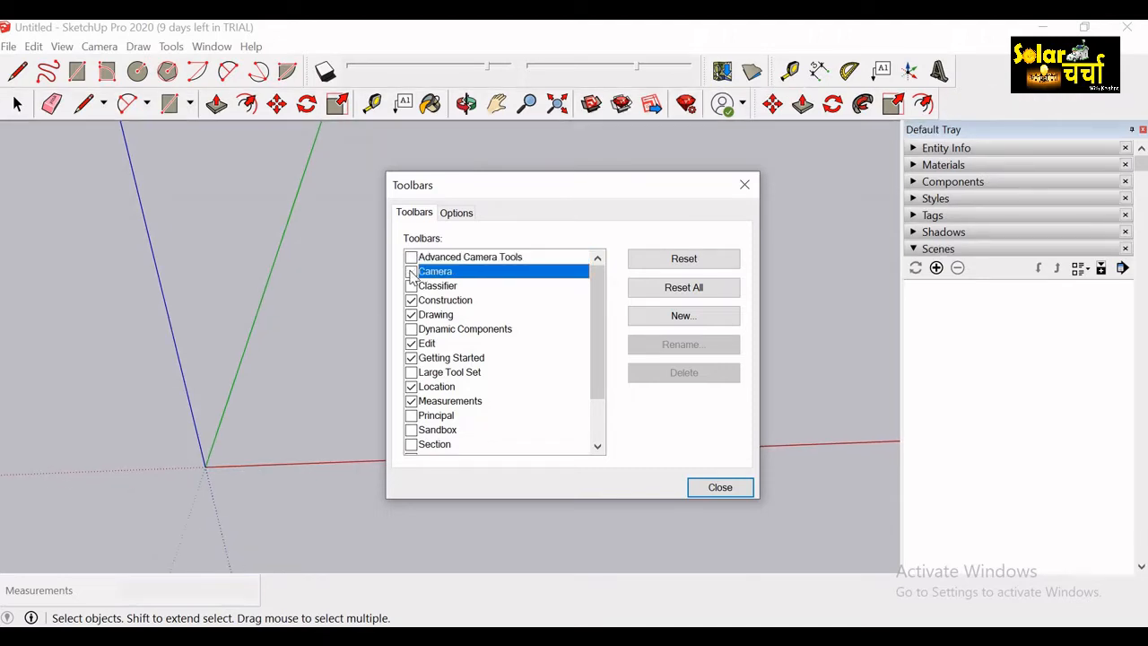
{"action": "left_click", "coordinate": [411, 328]}
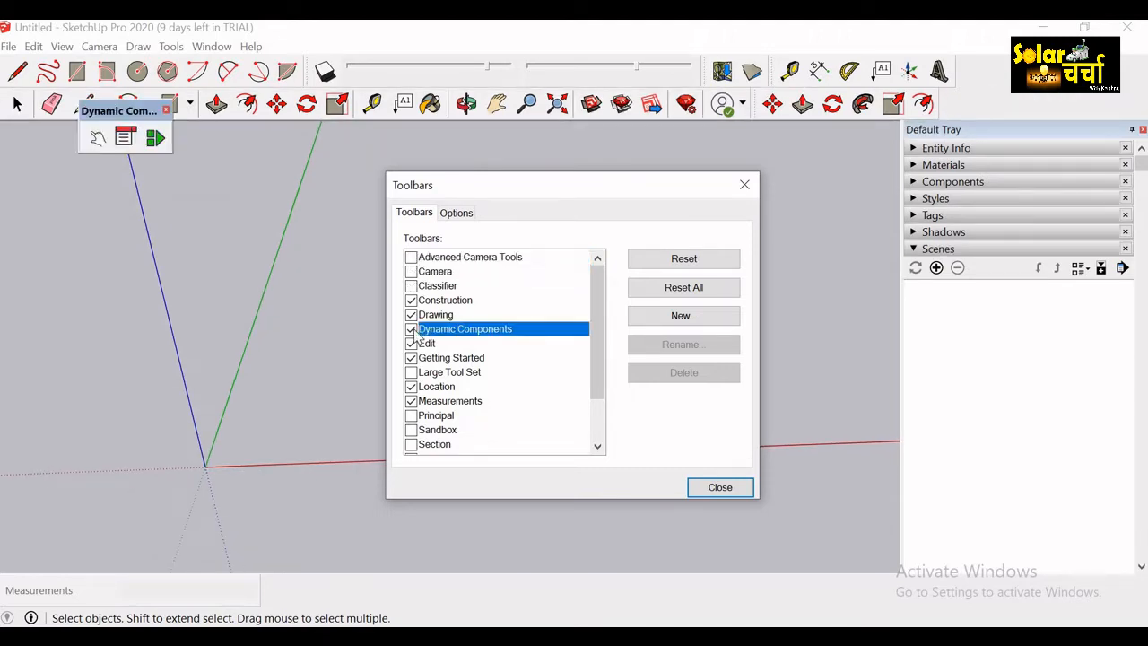
{"action": "left_click", "coordinate": [412, 329]}
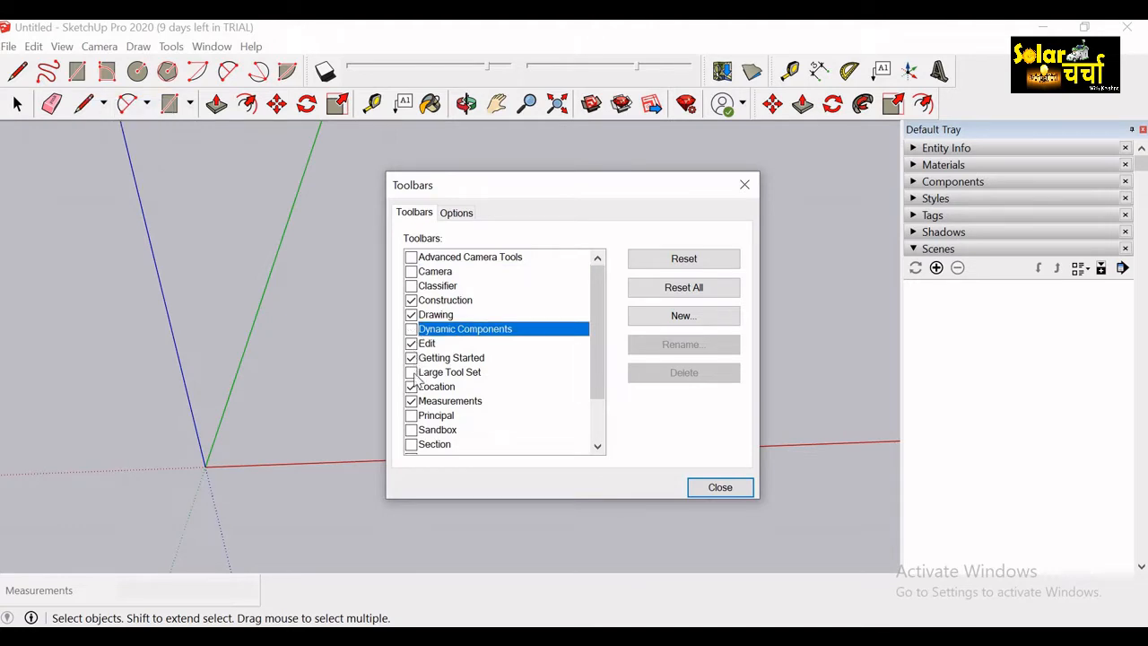
{"action": "left_click", "coordinate": [412, 373]}
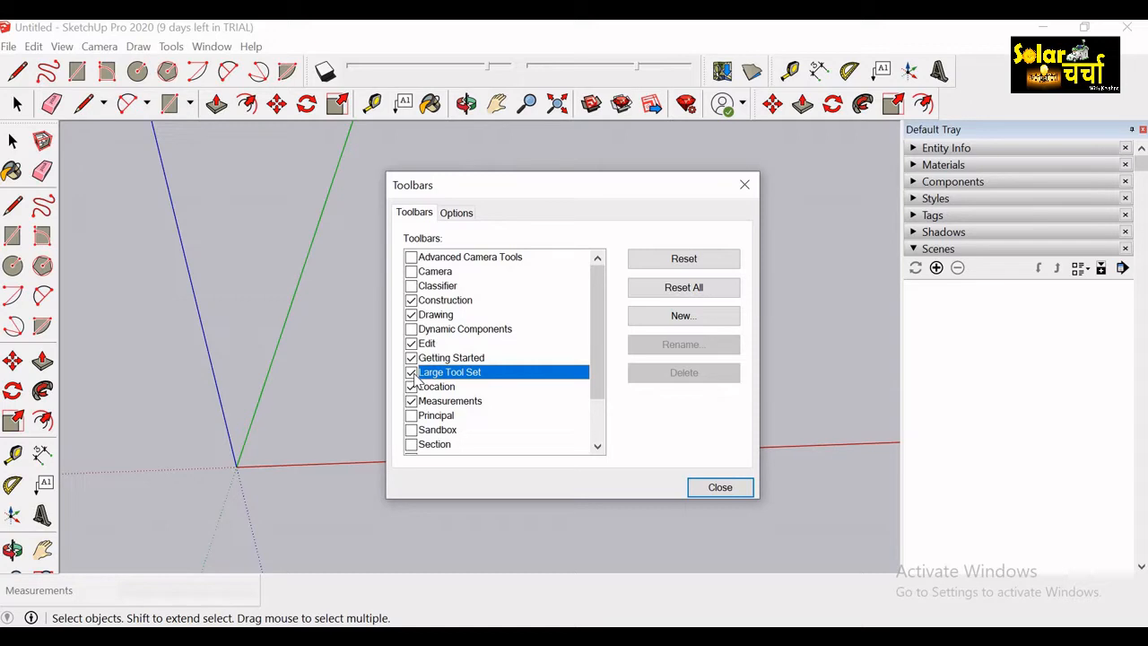
{"action": "left_click", "coordinate": [412, 372]}
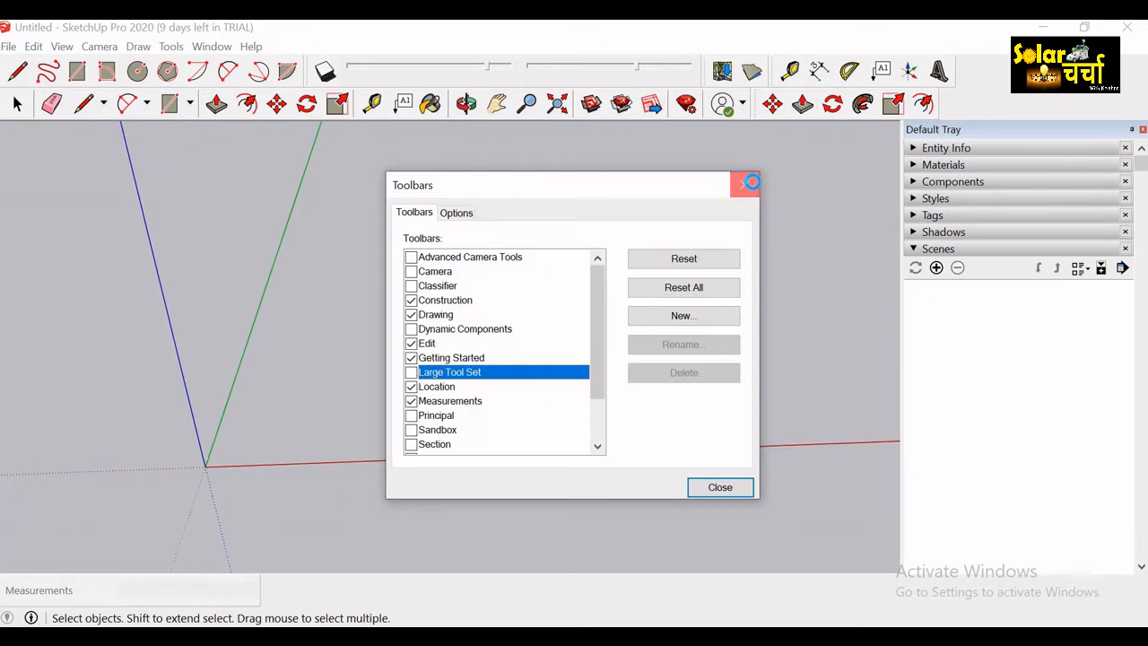
{"action": "left_click", "coordinate": [745, 185]}
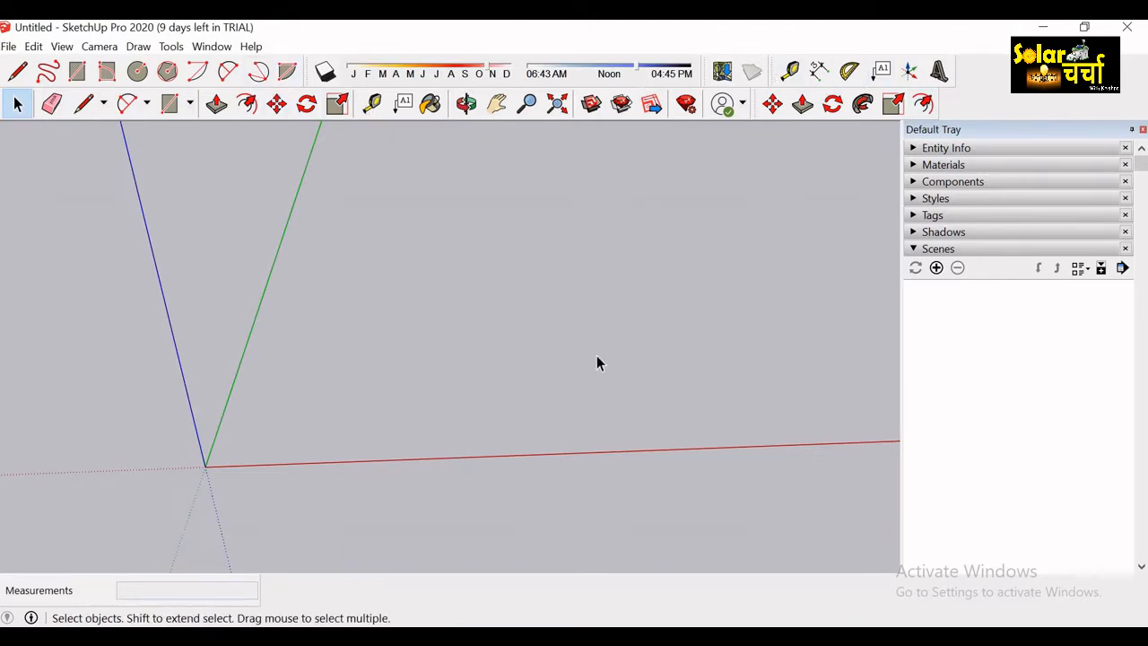
Draw a closed 10 m by 5 m rectangle edge by edge with the Line tool, parallel to the red and green axes.
{"action": "left_click", "coordinate": [16, 74]}
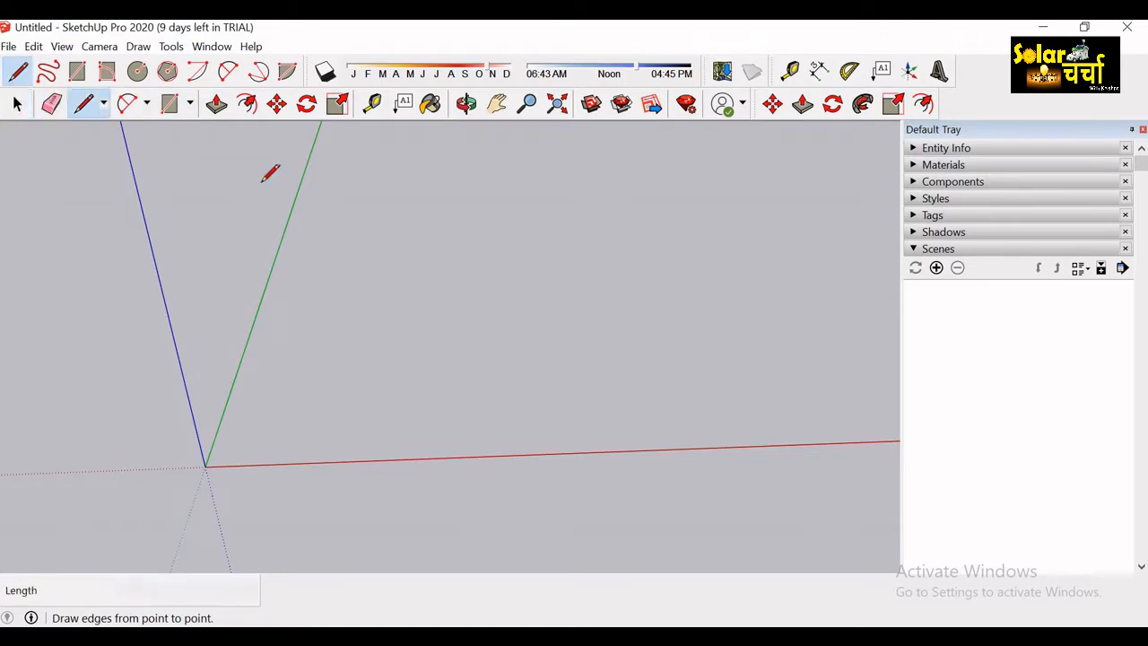
{"action": "left_click", "coordinate": [320, 316]}
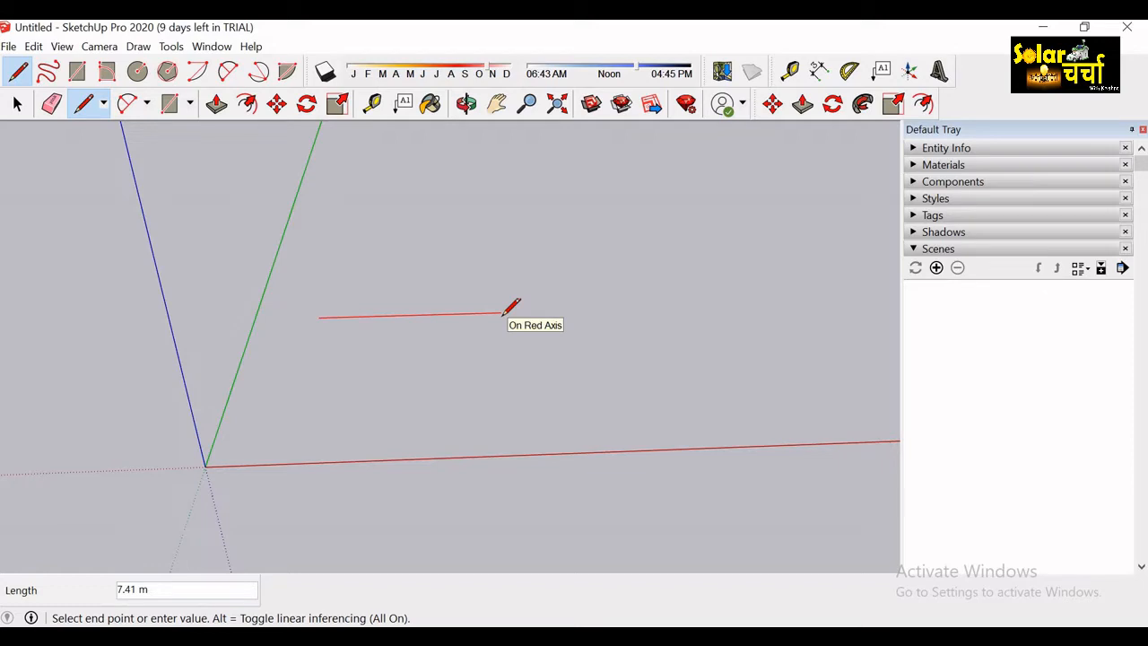
{"action": "type", "text": "10"}
{"action": "key", "text": "Return"}
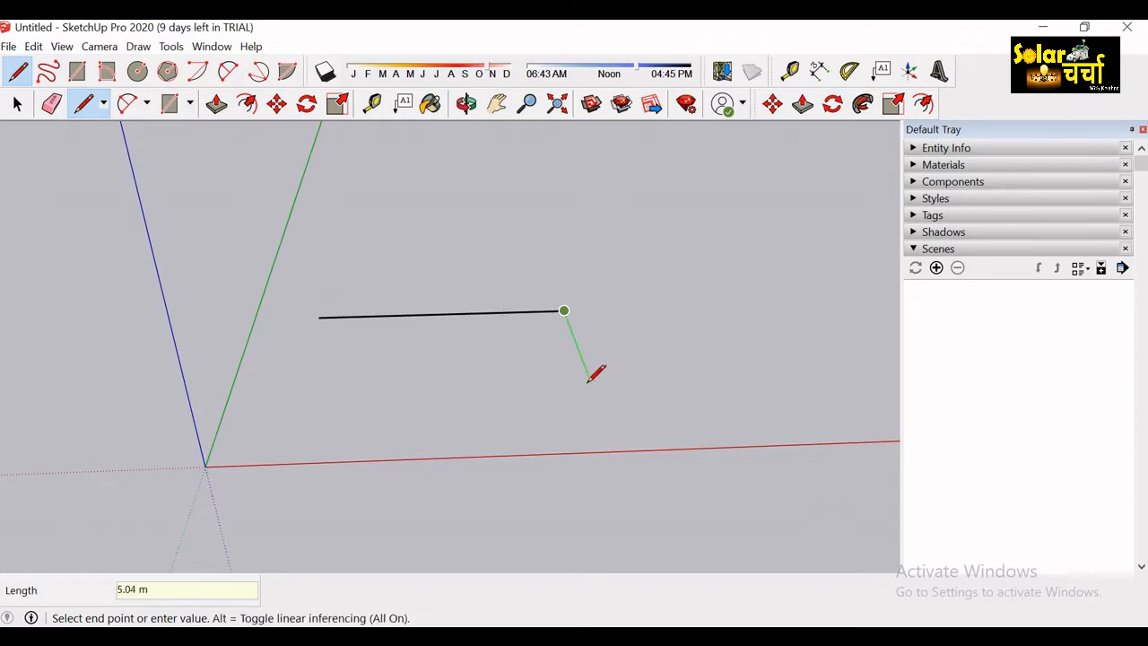
{"action": "type", "text": "5"}
{"action": "key", "text": "Return"}
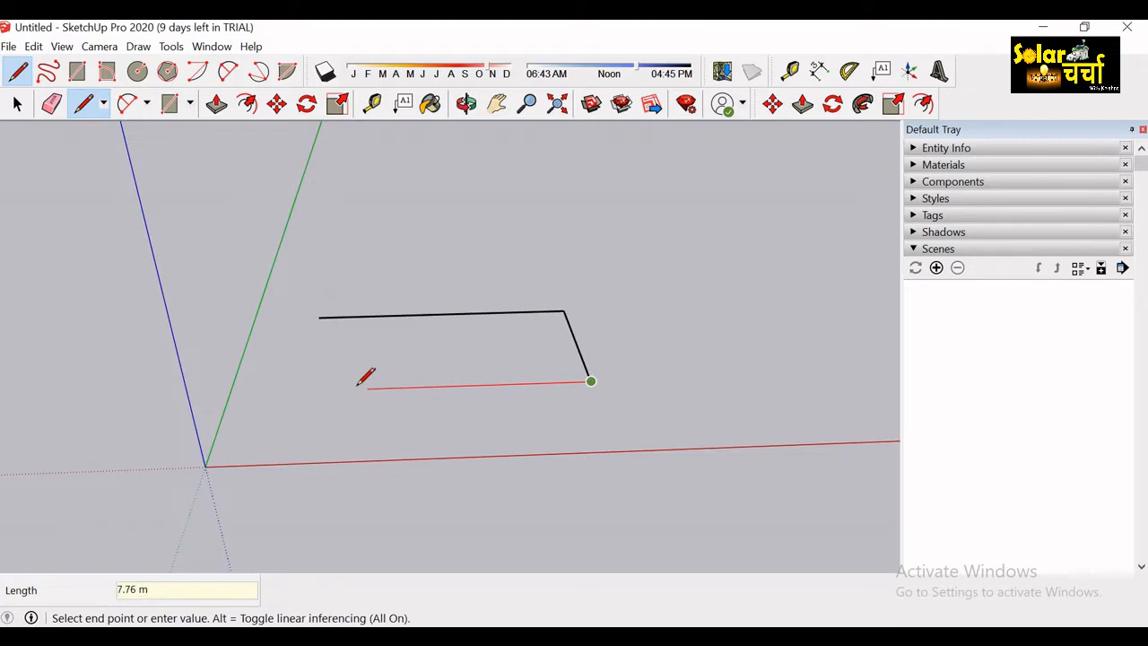
{"action": "type", "text": "10"}
{"action": "key", "text": "Return"}
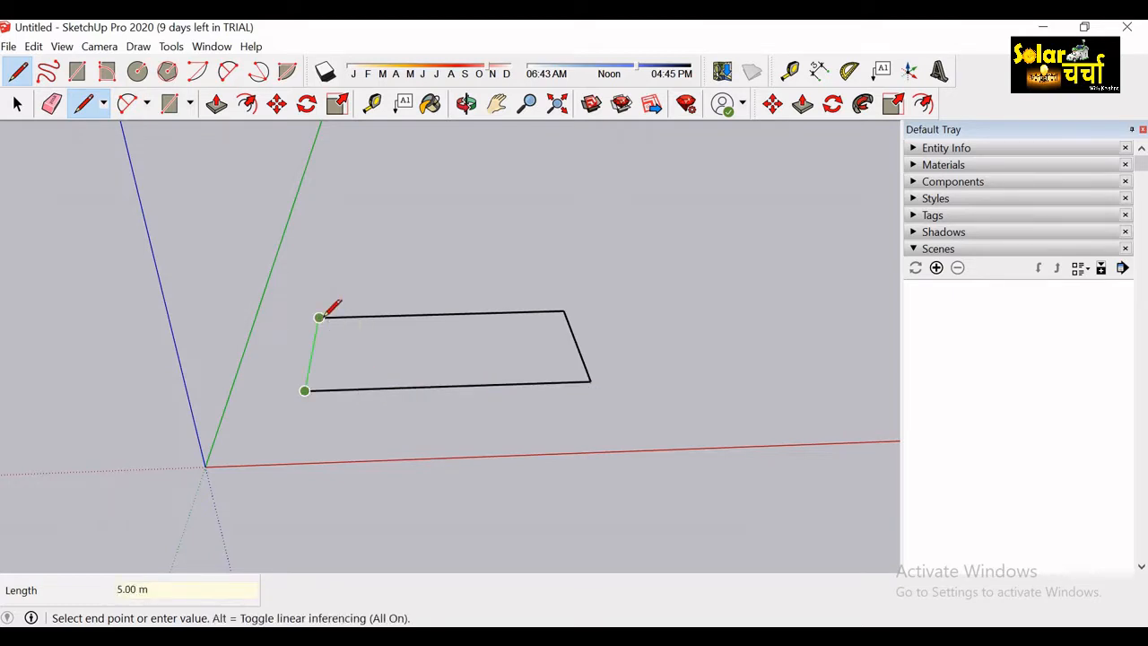
{"action": "left_click", "coordinate": [320, 315]}
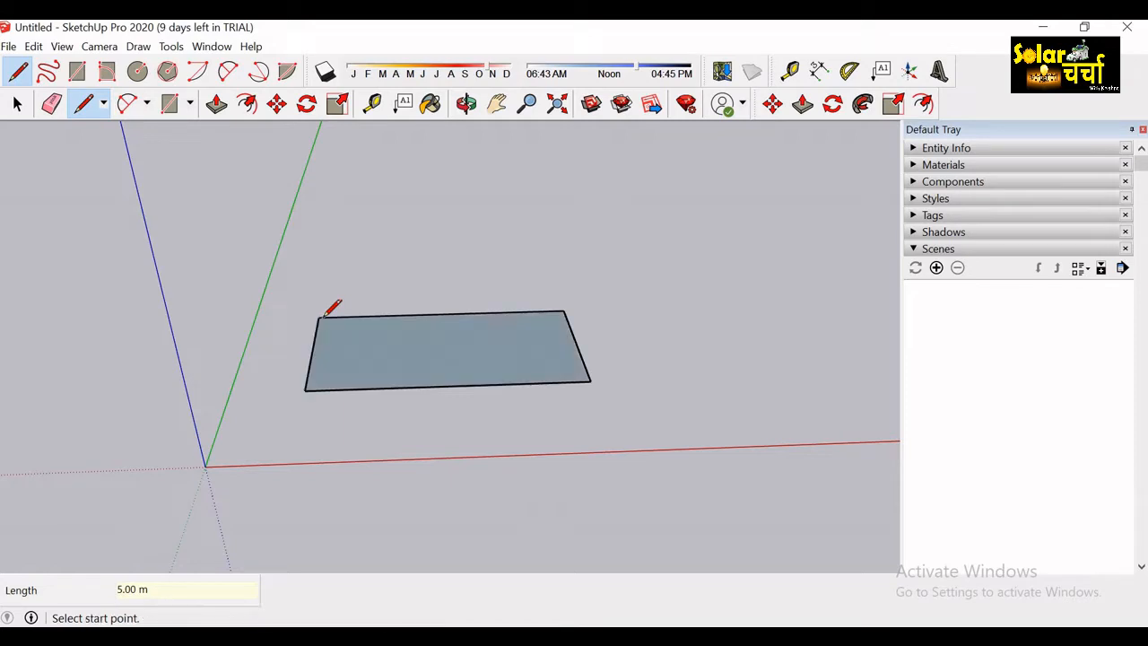
Draw a closed irregular wavy shape beside the rectangle using two Freehand strokes that meet at their ends.
{"action": "key", "text": "o"}
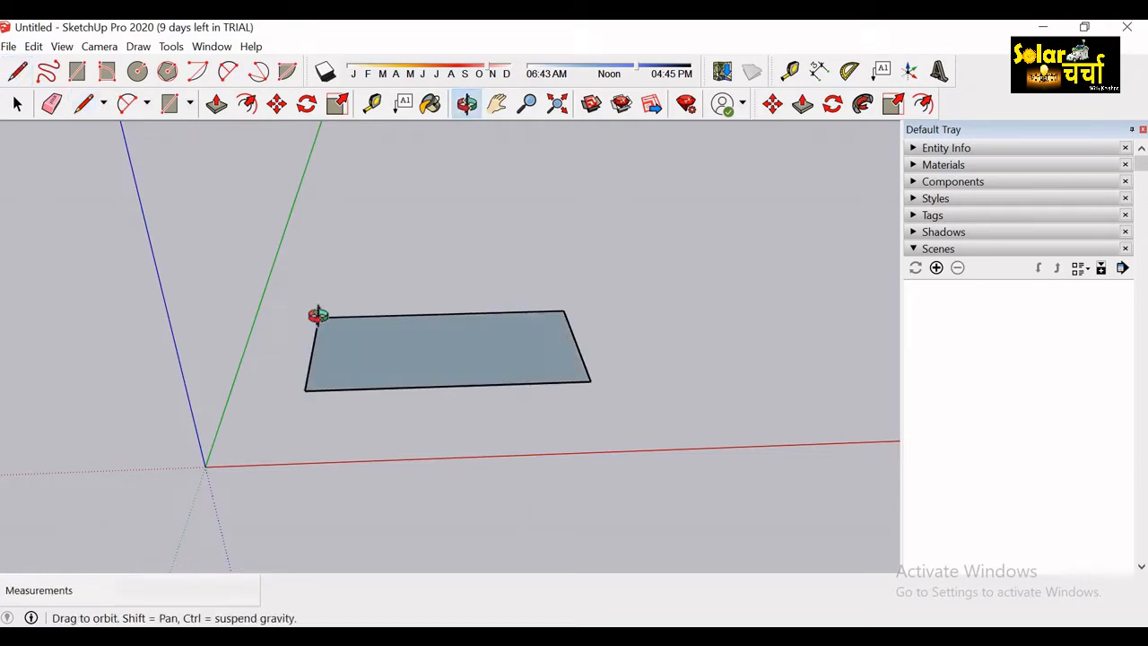
{"action": "left_click_drag", "start_coordinate": [484, 362], "coordinate": [385, 418]}
{"action": "key", "text": "space"}
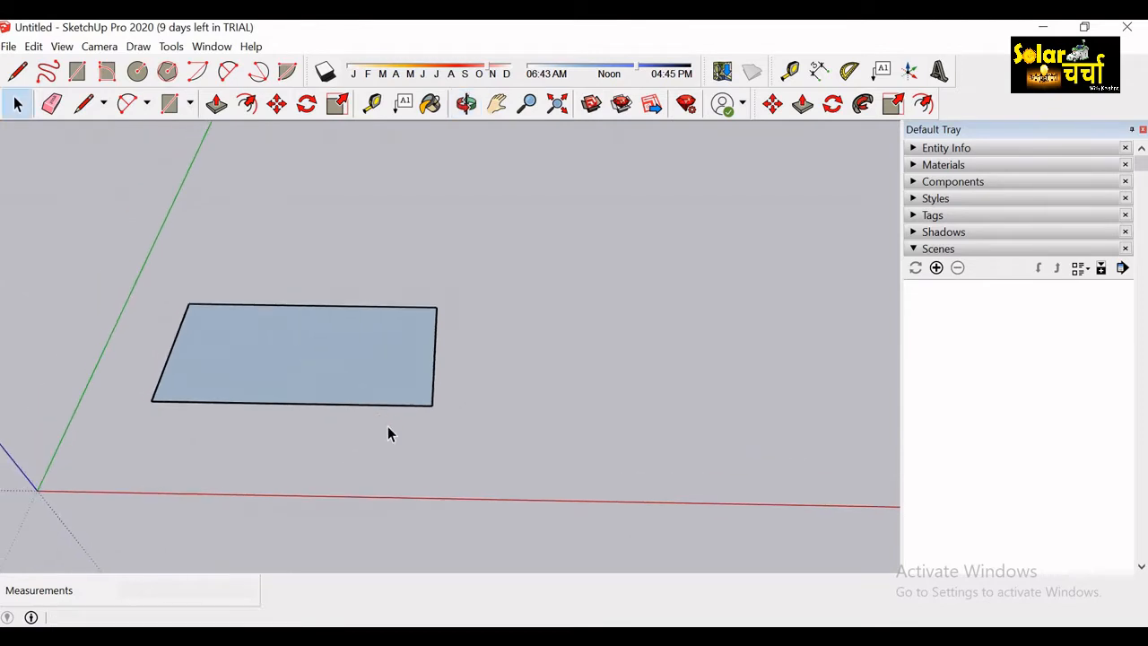
{"action": "left_click", "coordinate": [50, 75]}
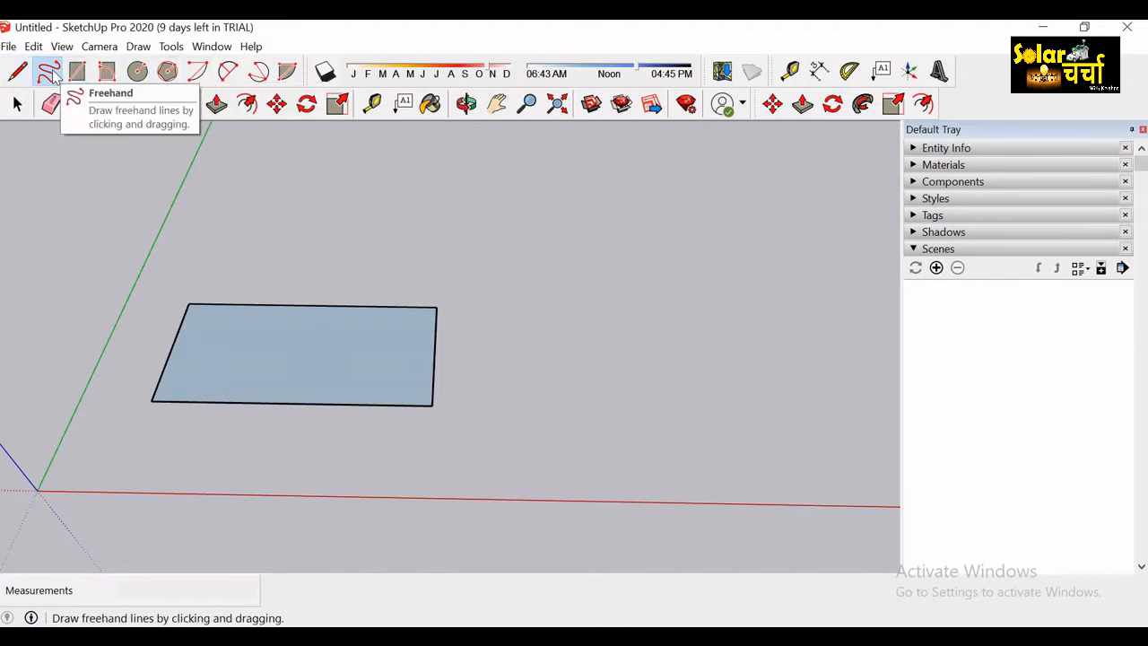
{"action": "mouse_move", "coordinate": [336, 216]}
{"action": "left_mouse_down"}
{"action": "mouse_move", "coordinate": [427, 206]}
{"action": "mouse_move", "coordinate": [523, 229]}
{"action": "mouse_move", "coordinate": [658, 223]}
{"action": "mouse_move", "coordinate": [609, 281]}
{"action": "mouse_move", "coordinate": [612, 326]}
{"action": "mouse_move", "coordinate": [537, 363]}
{"action": "mouse_move", "coordinate": [529, 395]}
{"action": "left_mouse_up"}
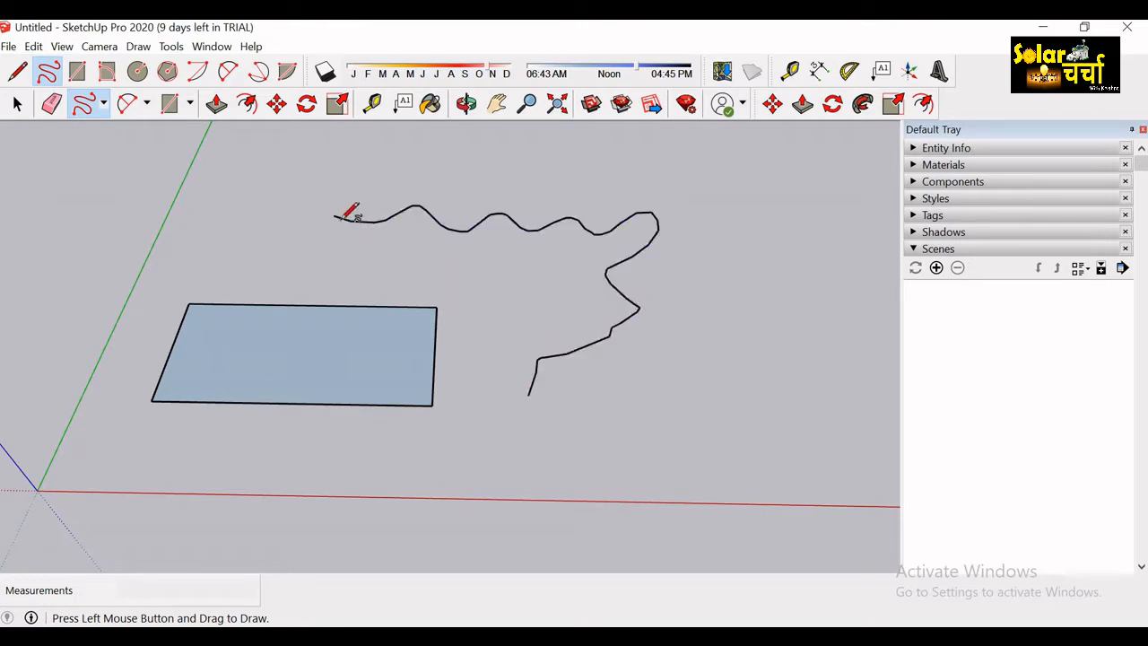
{"action": "mouse_move", "coordinate": [336, 217]}
{"action": "left_mouse_down"}
{"action": "mouse_move", "coordinate": [498, 339]}
{"action": "mouse_move", "coordinate": [529, 395]}
{"action": "left_mouse_up"}
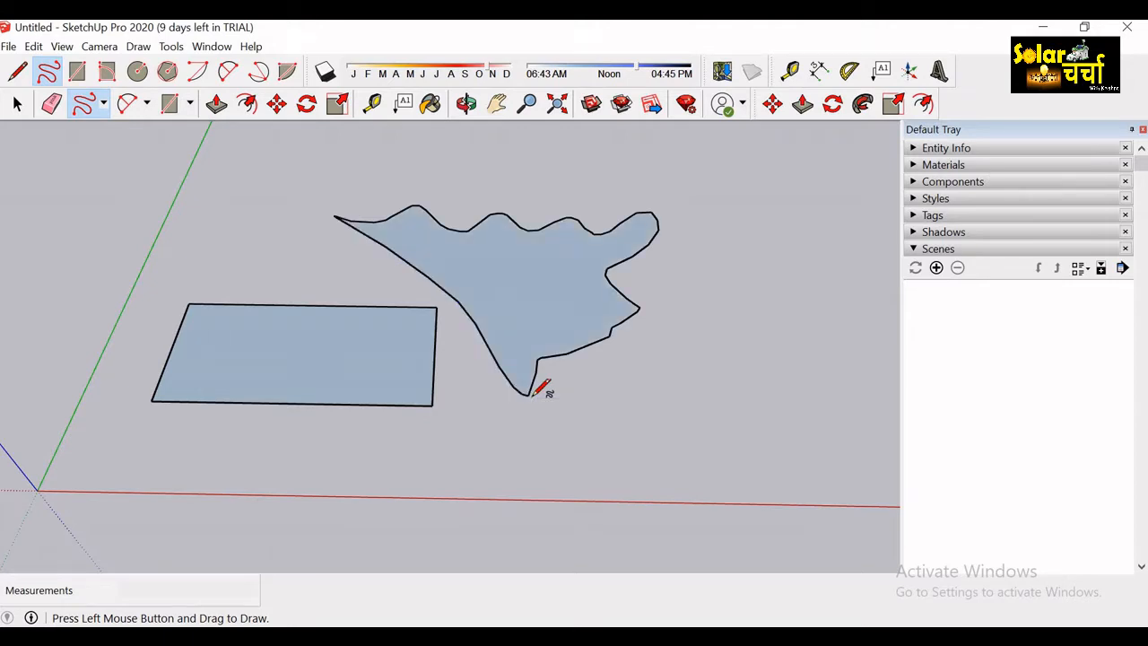
Draw a 12 m by 4 m rectangle with the Rectangle tool near the freehand shape, crossing the red axis.
{"action": "left_click", "coordinate": [76, 76]}
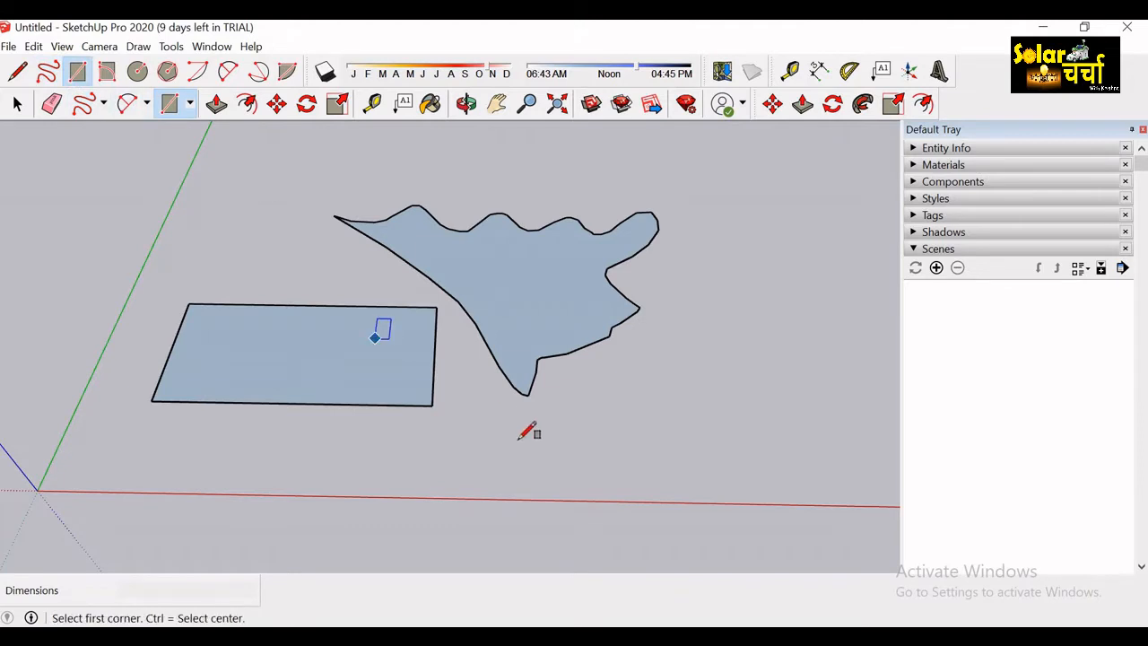
{"action": "left_click", "coordinate": [581, 408]}
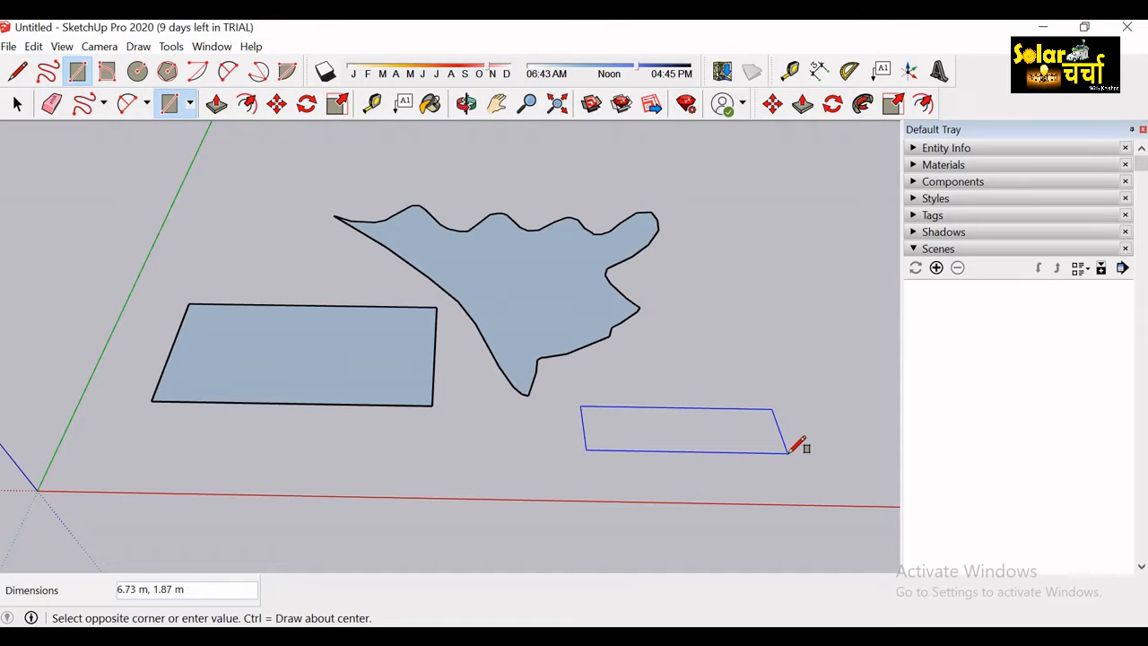
{"action": "left_click", "coordinate": [788, 452]}
{"action": "type", "text": "12,"}
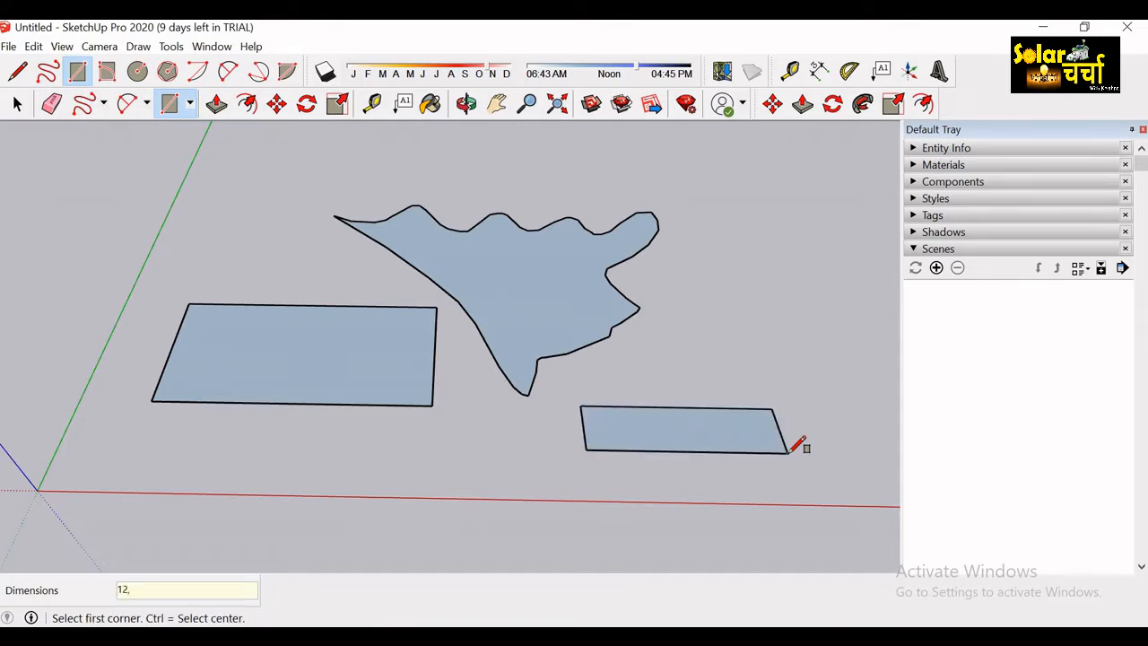
{"action": "key", "text": "Return"}
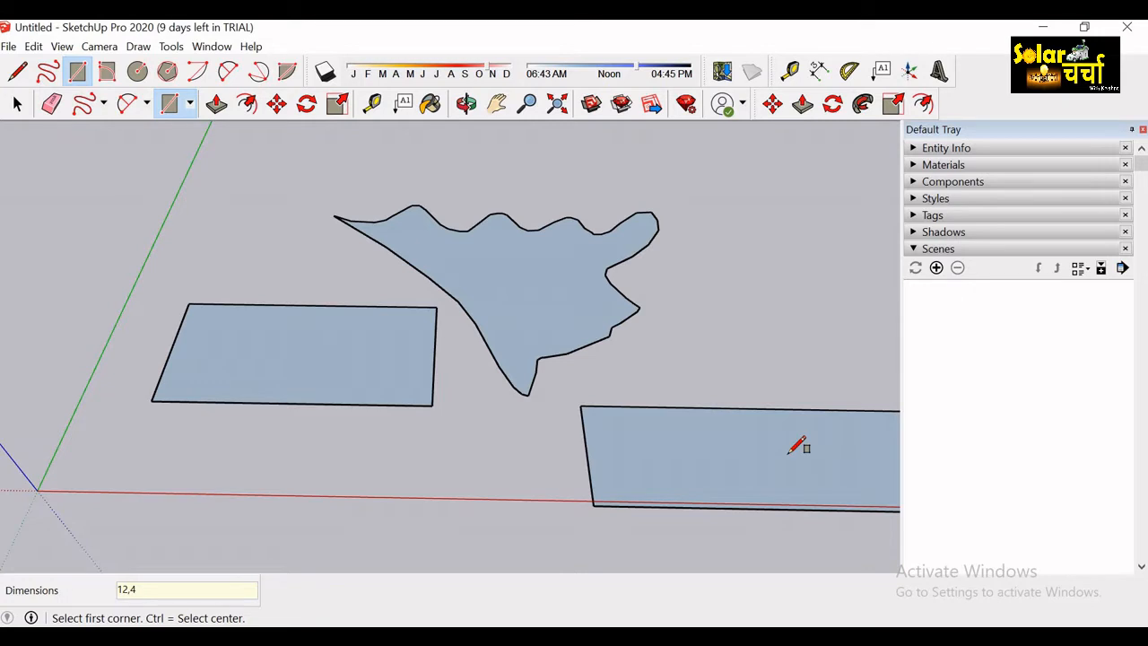
Draw a 5 m by 5 m square with the Rectangle tool in the empty area beside the freehand shape.
{"action": "key", "text": "o"}
{"action": "left_click_drag", "start_coordinate": [802, 454], "coordinate": [464, 397]}
{"action": "key", "text": "r"}
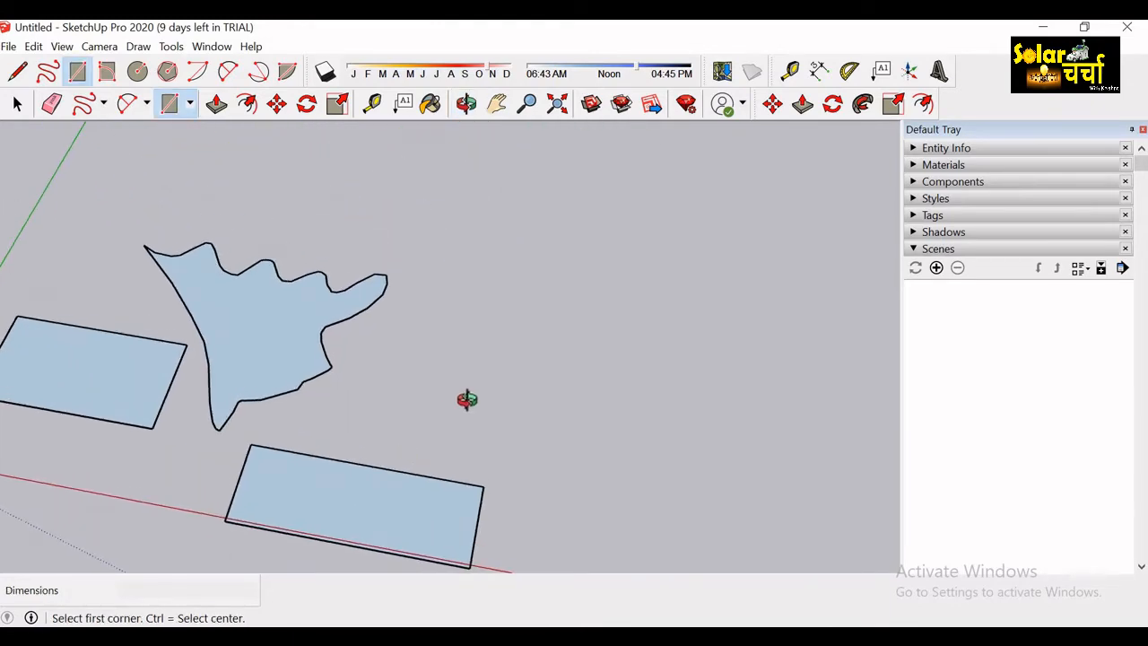
{"action": "left_click", "coordinate": [468, 338]}
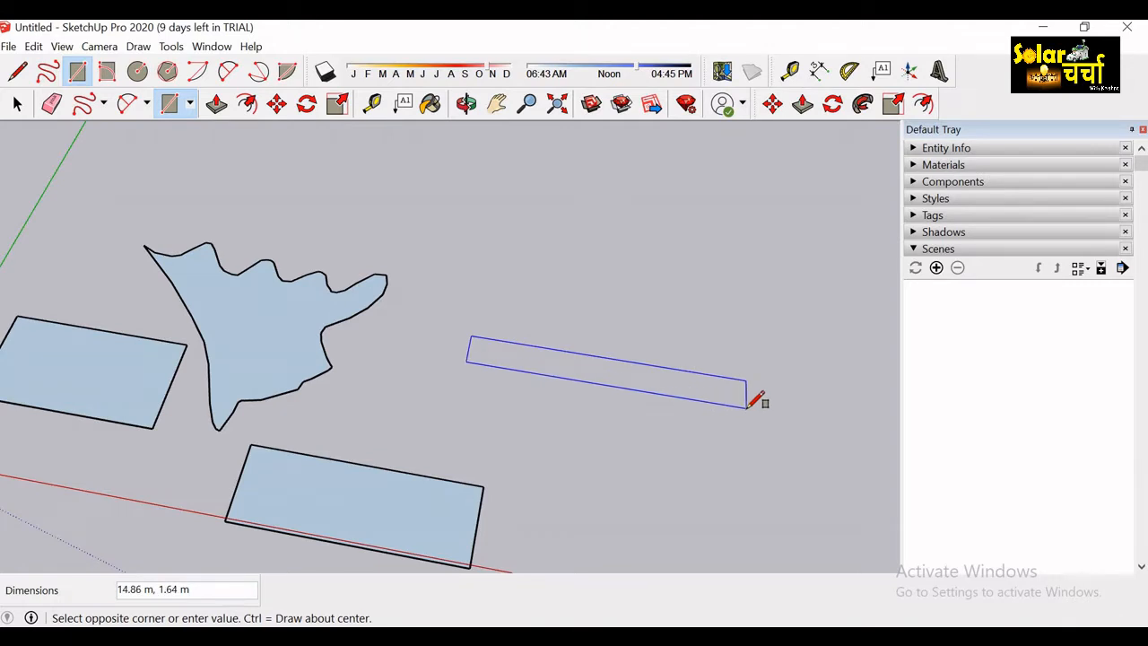
{"action": "left_click", "coordinate": [747, 407]}
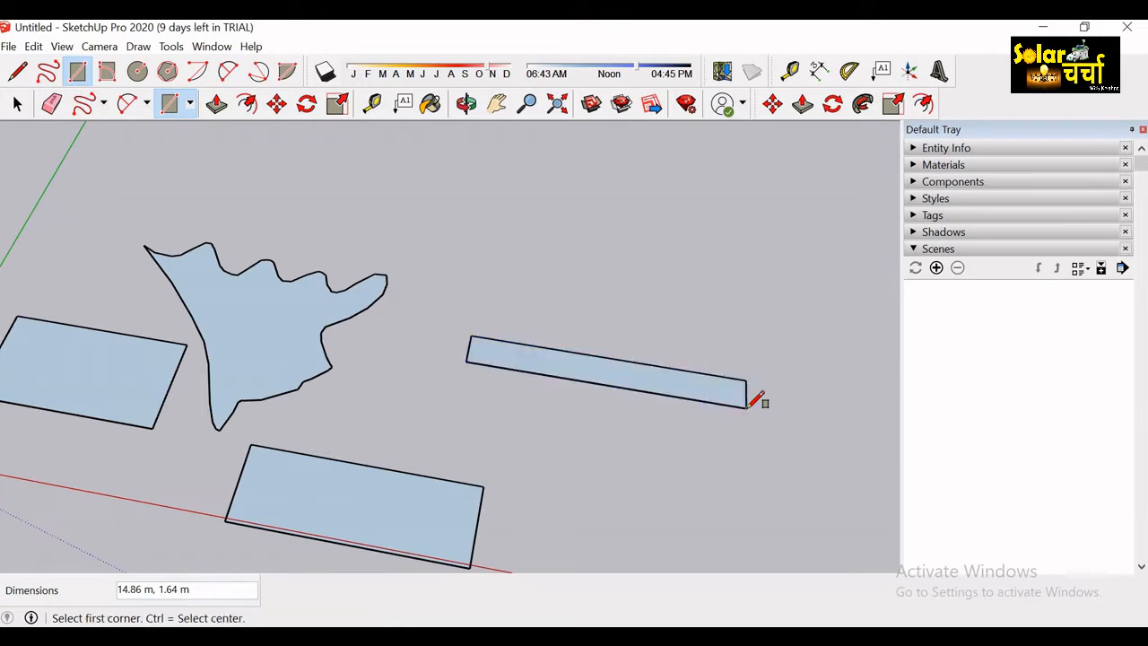
{"action": "type", "text": "5,5"}
{"action": "key", "text": "Return"}
Draw a circle with a 1 m radius beside the square.
{"action": "key", "text": "o"}
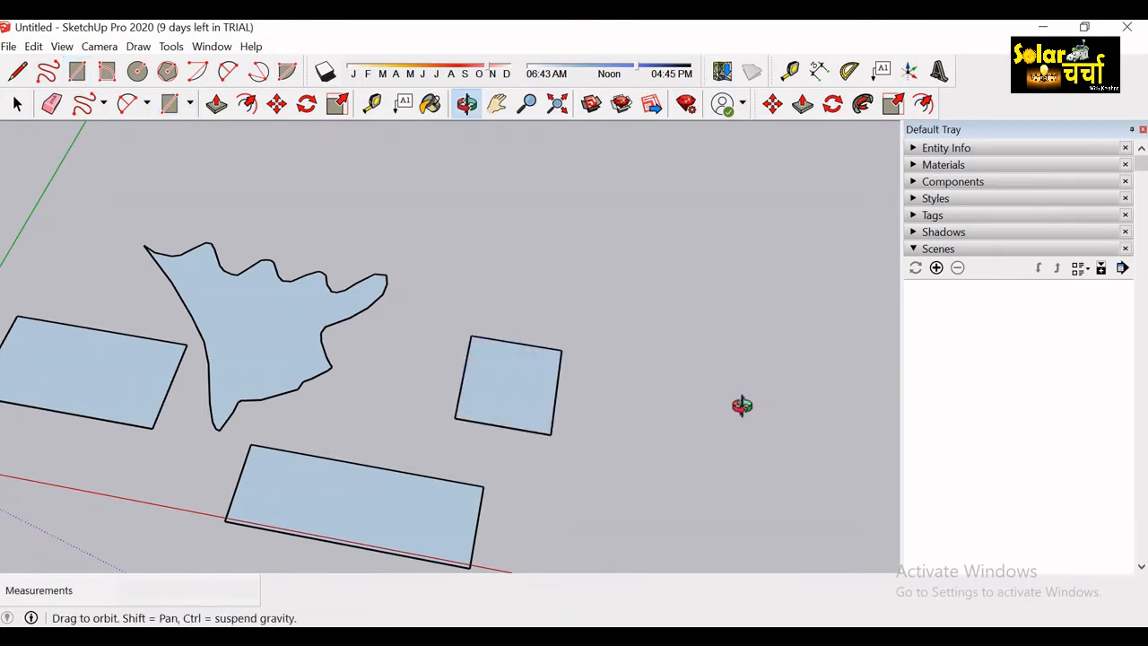
{"action": "left_click_drag", "start_coordinate": [700, 463], "coordinate": [303, 251]}
{"action": "scroll", "coordinate": [491, 367], "scroll_direction": "up", "scroll_amount": 3}
{"action": "scroll", "coordinate": [380, 233], "scroll_direction": "down", "scroll_amount": 4}
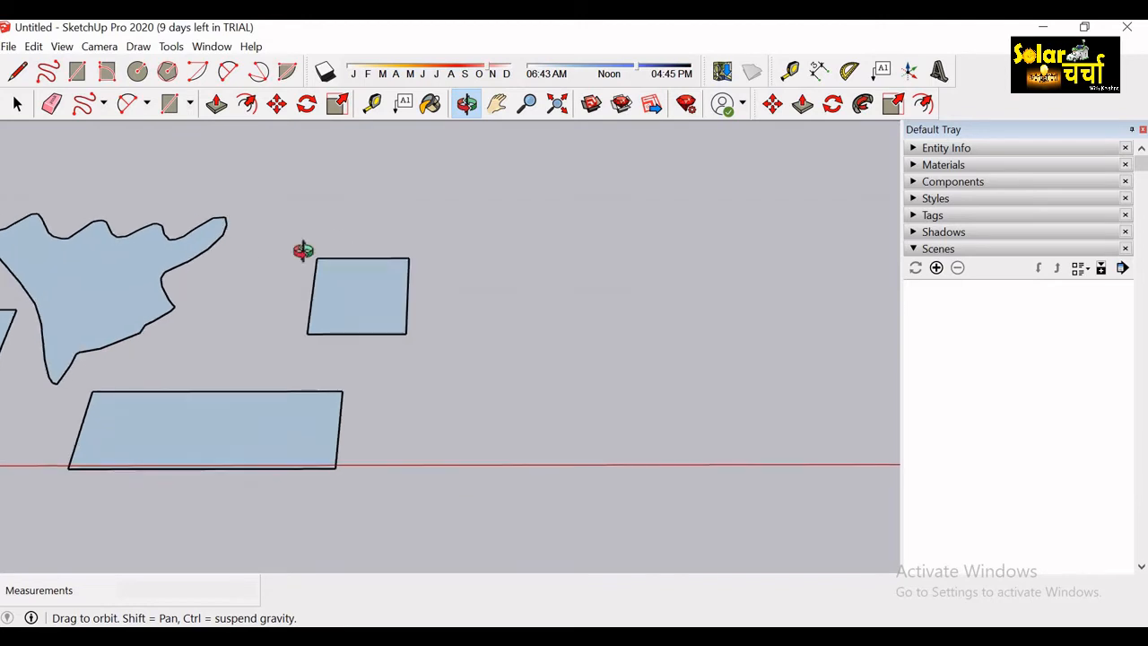
{"action": "left_click", "coordinate": [139, 73]}
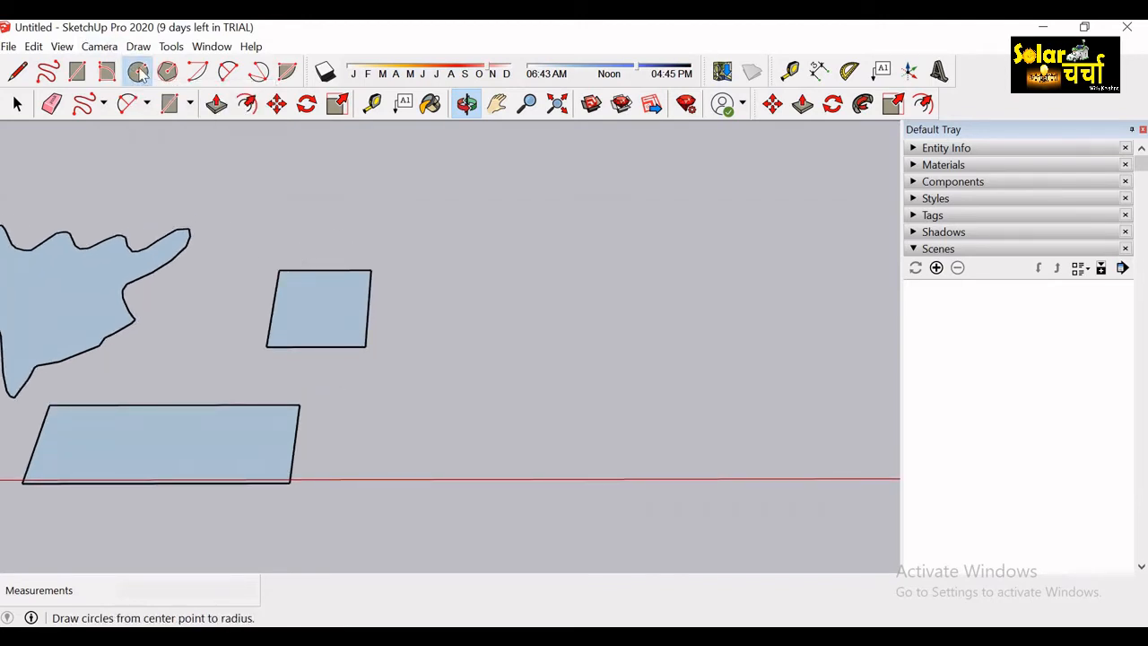
{"action": "left_click", "coordinate": [478, 344]}
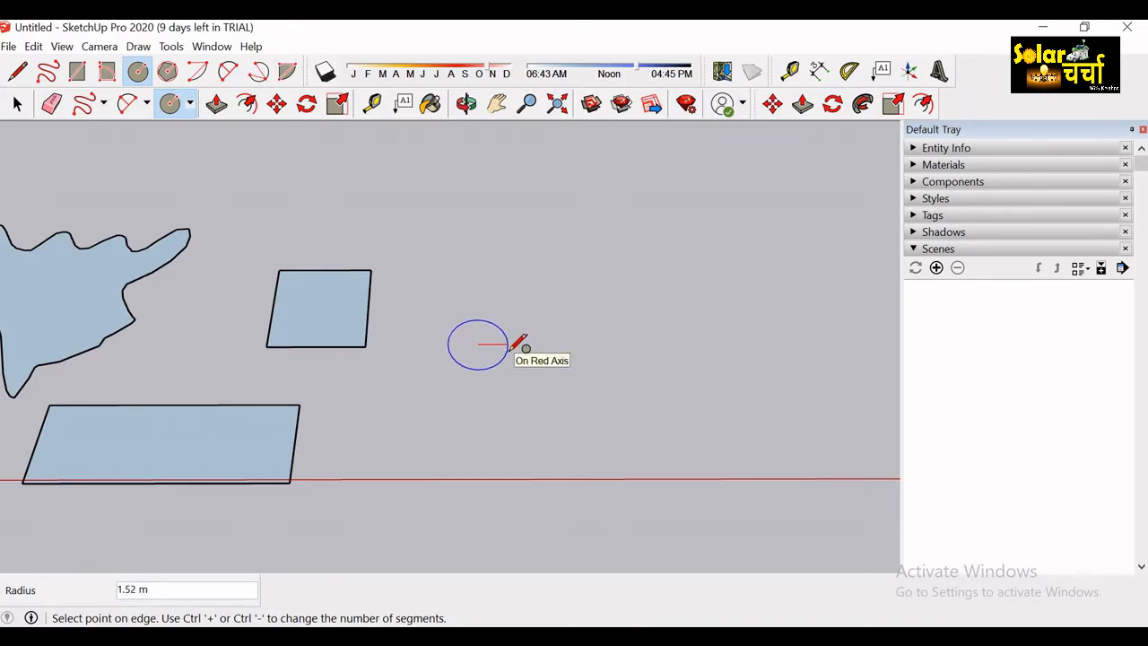
{"action": "left_click", "coordinate": [519, 344]}
{"action": "type", "text": "1"}
{"action": "key", "text": "Return"}
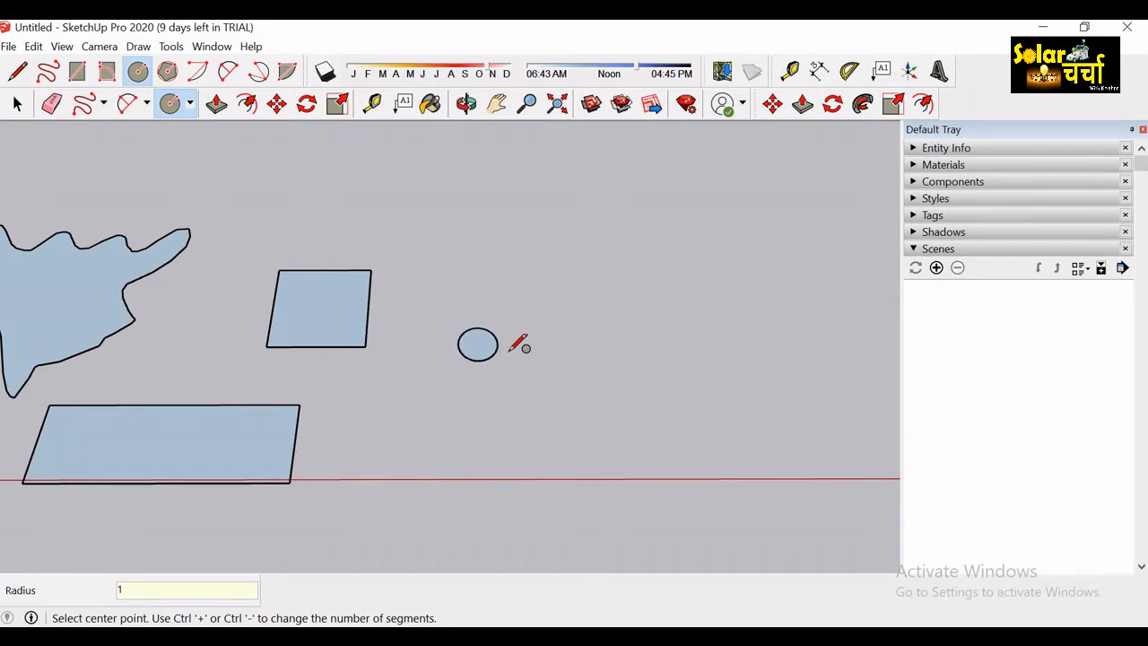
Measure across the circle from edge to edge with the Tape Measure, starting from a point aligned with its centre.
{"action": "scroll", "coordinate": [519, 344], "scroll_direction": "up", "scroll_amount": 8}
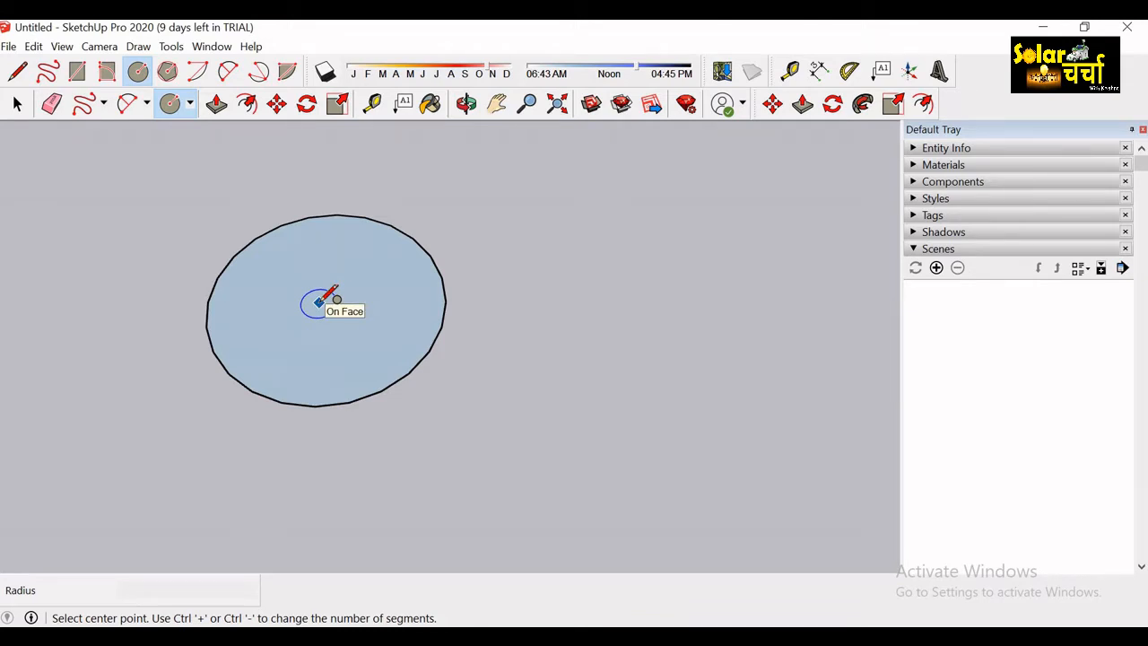
{"action": "key", "text": "t"}
{"action": "left_click", "coordinate": [326, 302]}
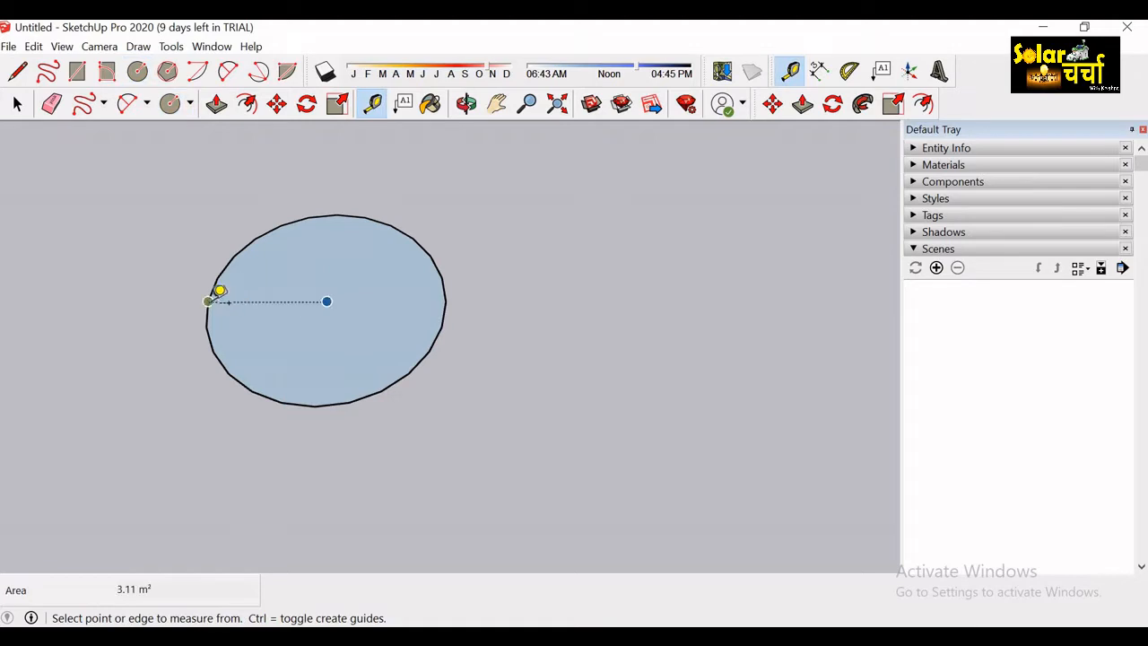
{"action": "left_click", "coordinate": [208, 301]}
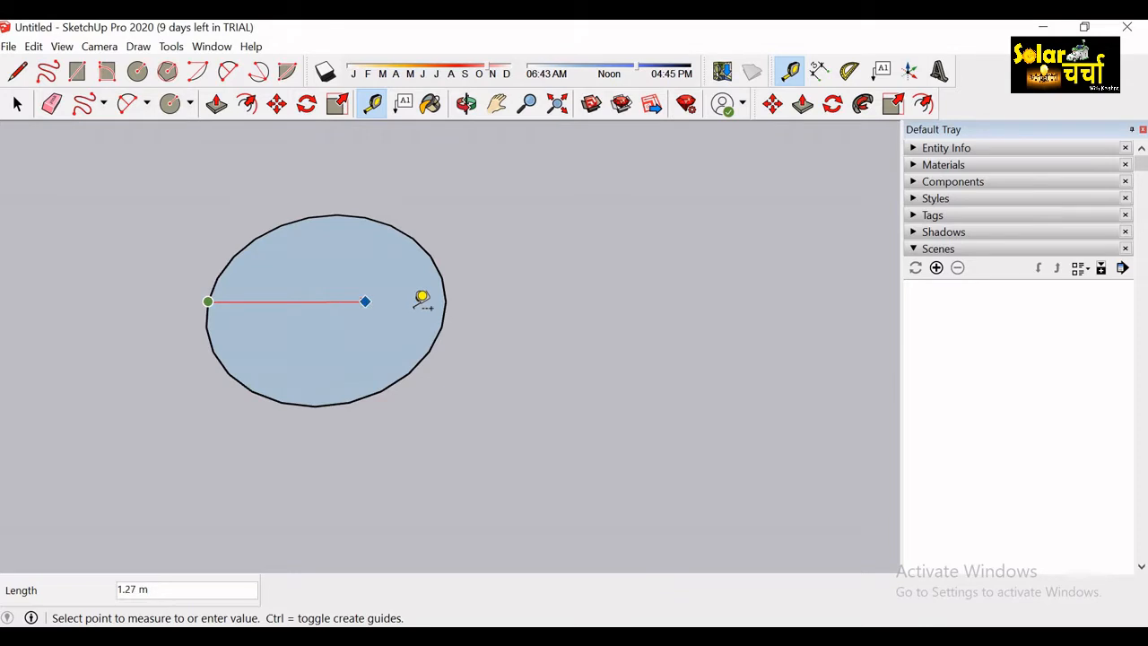
{"action": "left_click", "coordinate": [448, 298]}
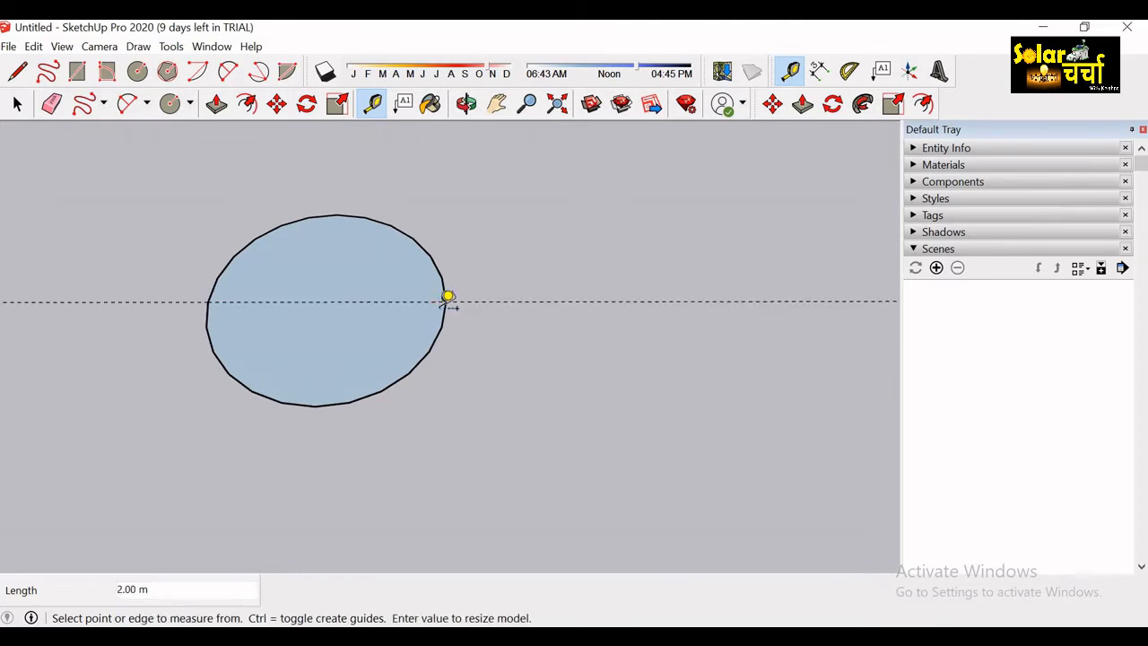
Erase the guide line that runs through the circle.
{"action": "scroll", "coordinate": [448, 298], "scroll_direction": "down", "scroll_amount": 2}
{"action": "key", "text": "e"}
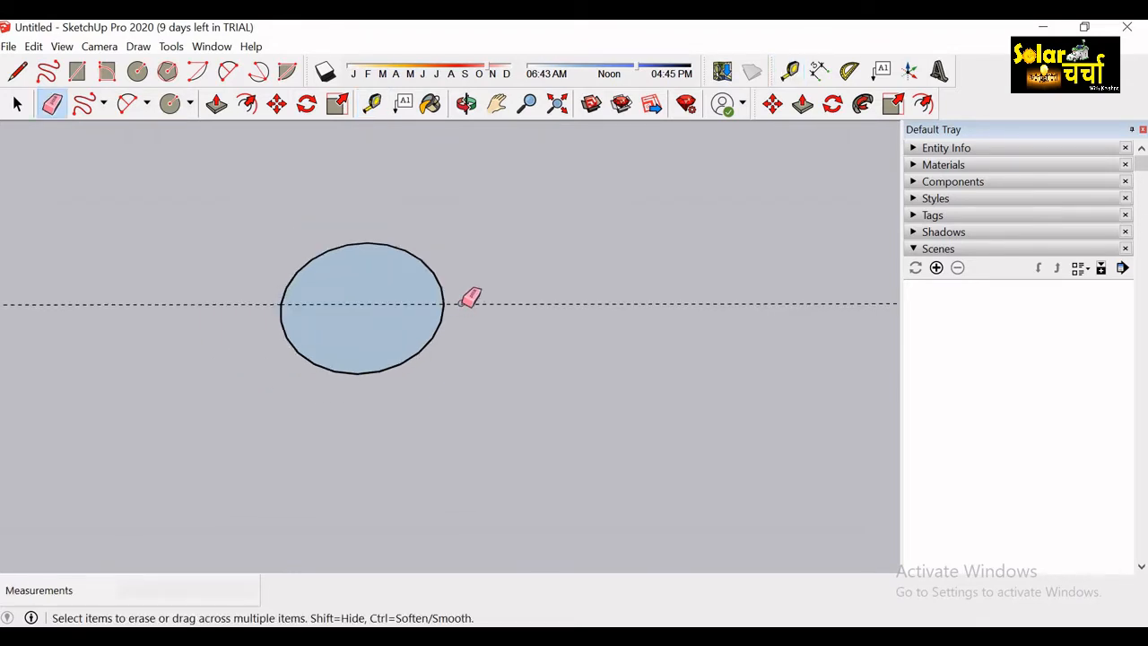
{"action": "scroll", "coordinate": [461, 302], "scroll_direction": "down", "scroll_amount": 3}
{"action": "key", "text": "space"}
Draw a hexagon with an inscribed radius of 2 m beside the circle.
{"action": "left_click", "coordinate": [168, 71]}
{"action": "left_click", "coordinate": [540, 304]}
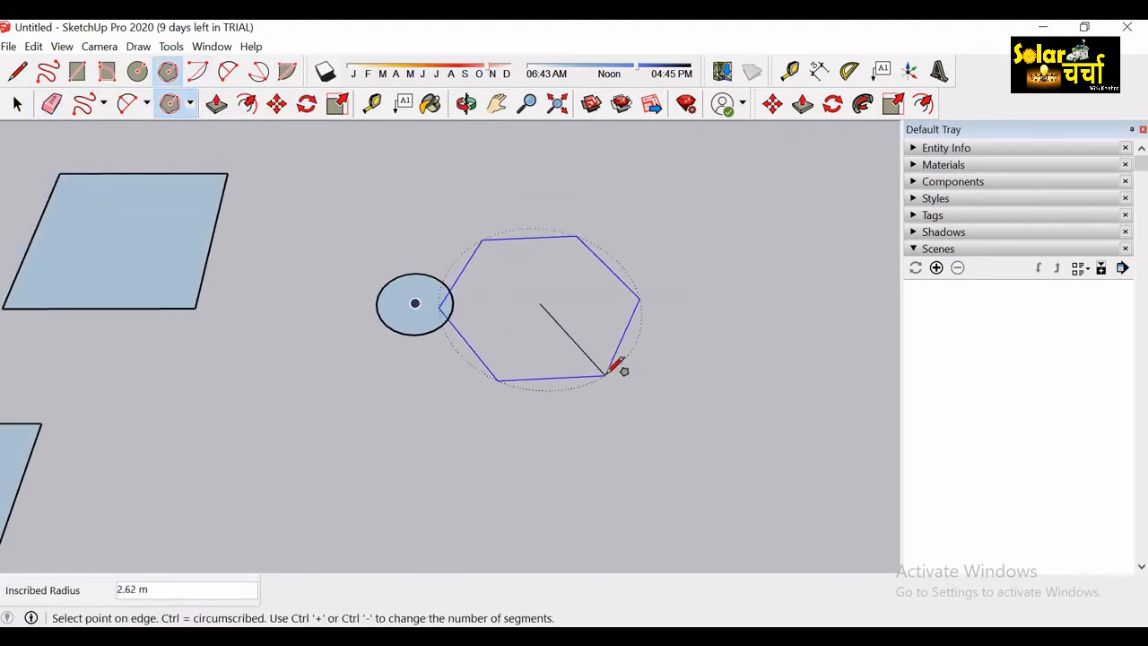
{"action": "left_click", "coordinate": [564, 339]}
{"action": "key", "text": "Return"}
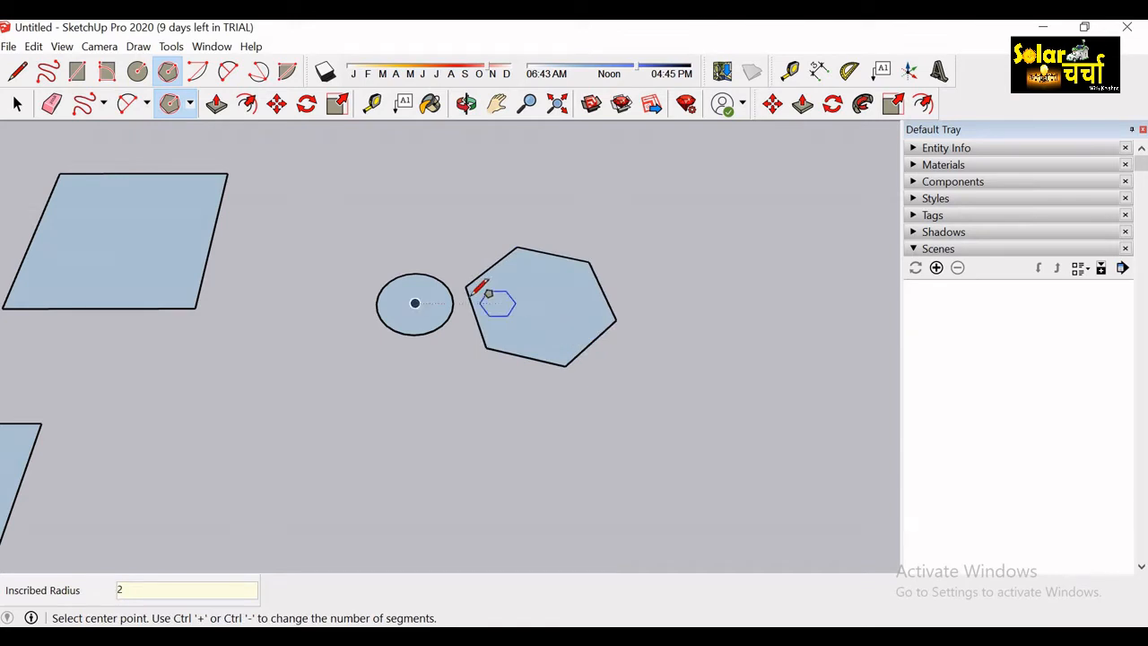
Draw a 90° arc from a centre point near the circle, starting parallel to the red axis.
{"action": "left_click", "coordinate": [198, 77]}
{"action": "left_click", "coordinate": [295, 444]}
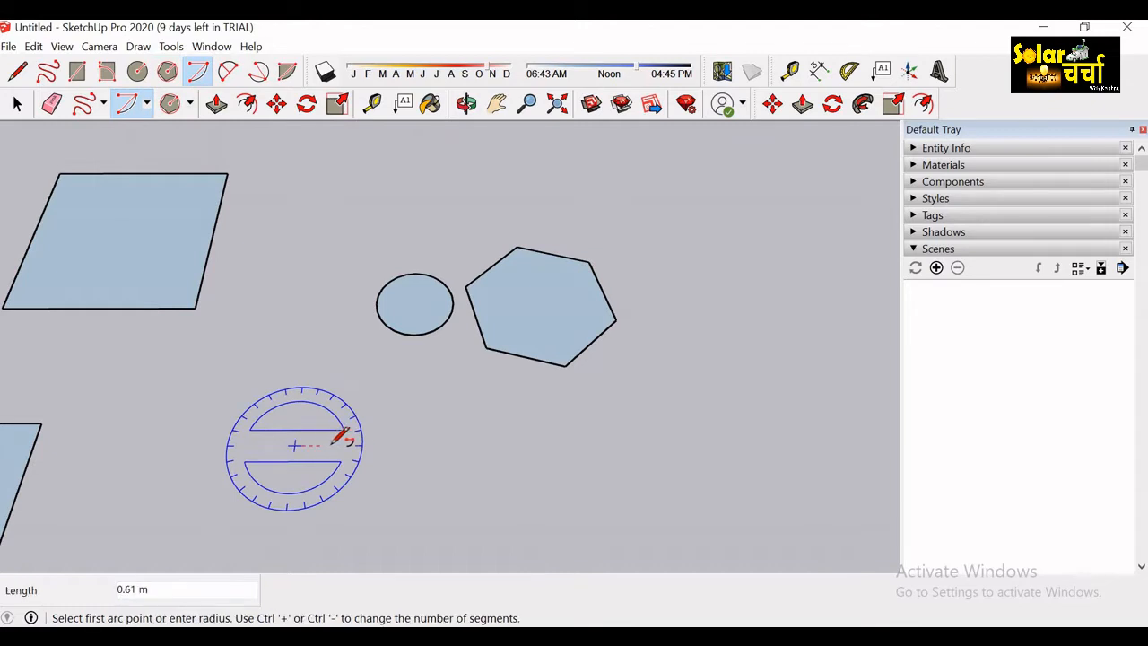
{"action": "left_click", "coordinate": [413, 444]}
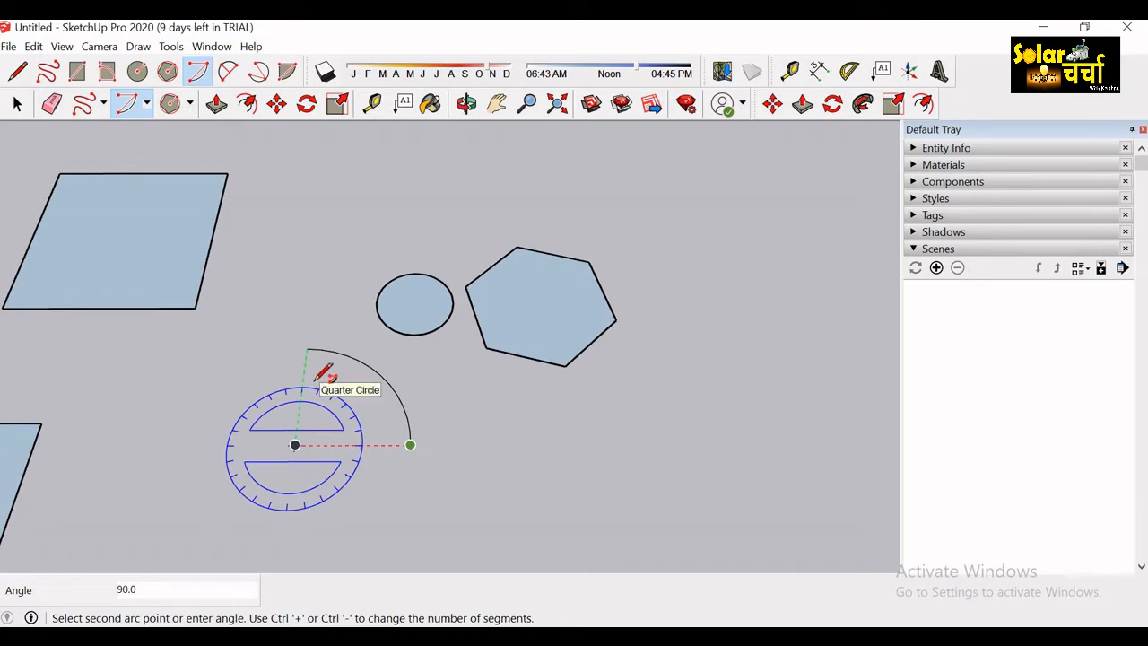
{"action": "left_click", "coordinate": [325, 373]}
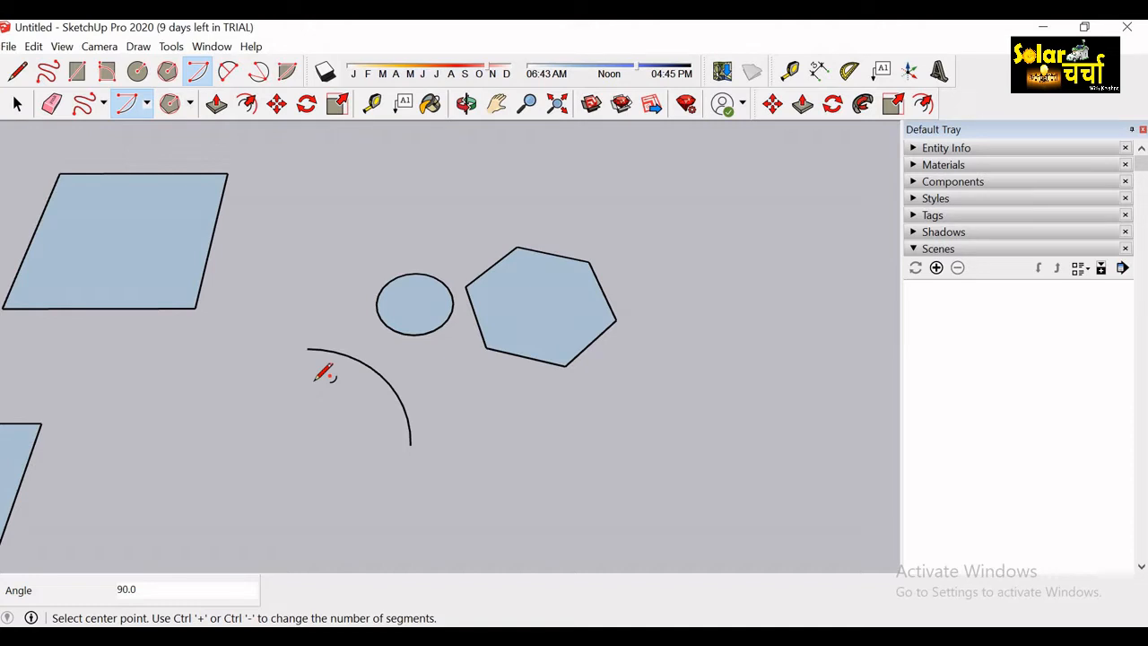
Draw a 2 Point Arc in front of the hexagon, parallel to the red axis, with a bulge of about 2.22 m.
{"action": "left_click", "coordinate": [230, 78]}
{"action": "left_click", "coordinate": [476, 470]}
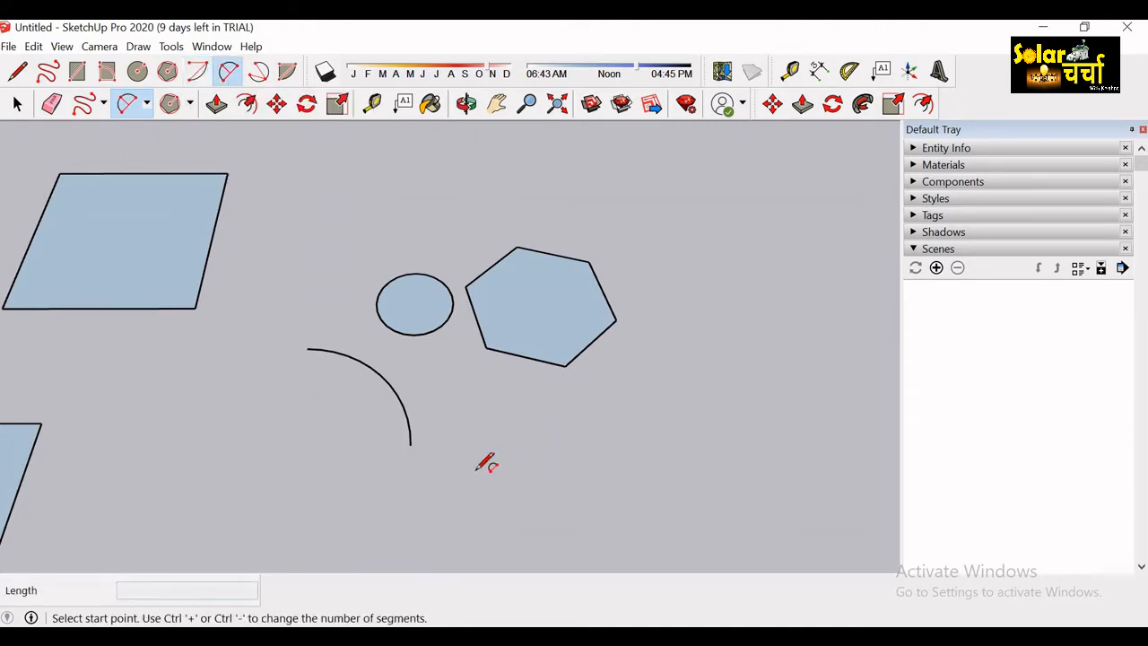
{"action": "left_click", "coordinate": [657, 471]}
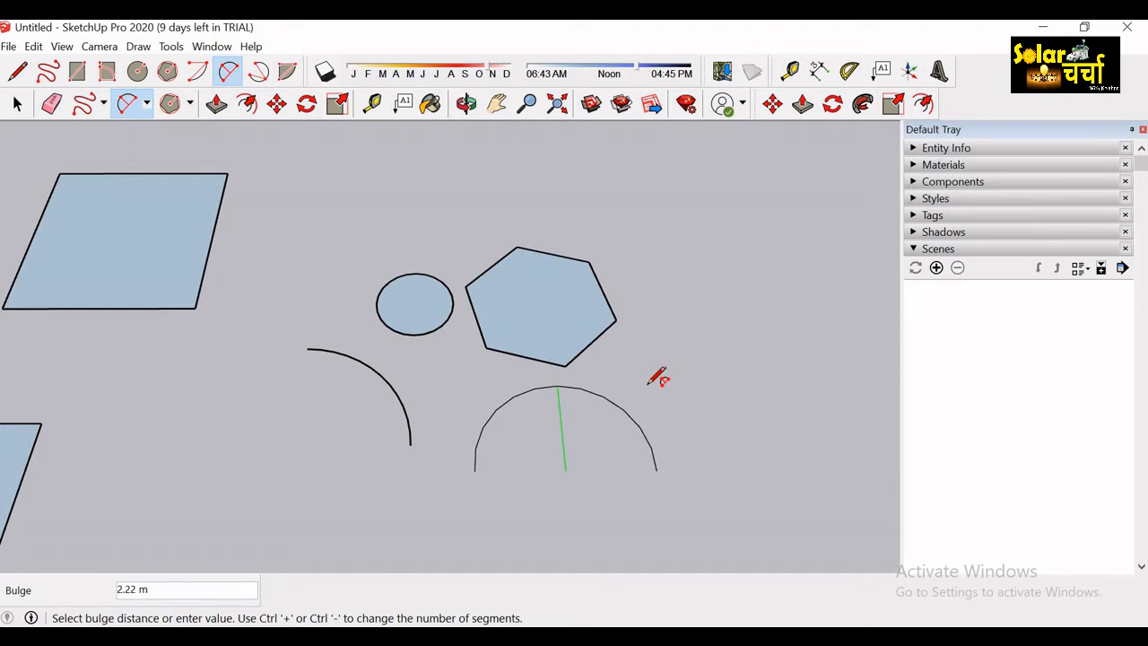
{"action": "left_click", "coordinate": [649, 384]}
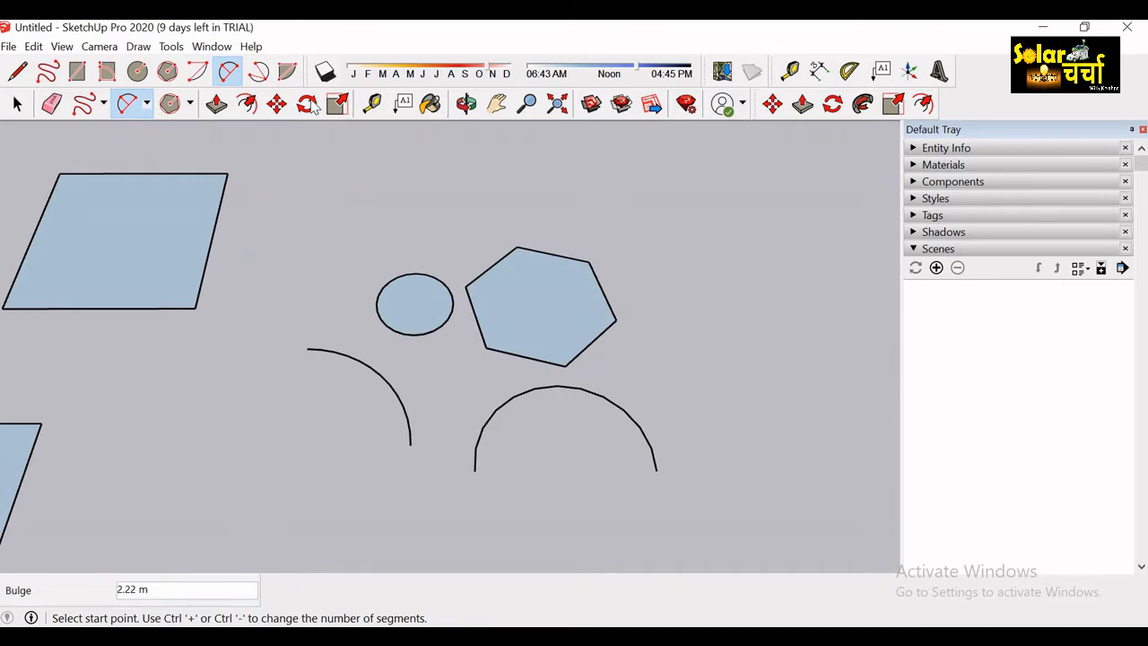
Turn on shadows and extrude the hexagon upward into a prism with Push/Pull.
{"action": "left_click", "coordinate": [326, 72]}
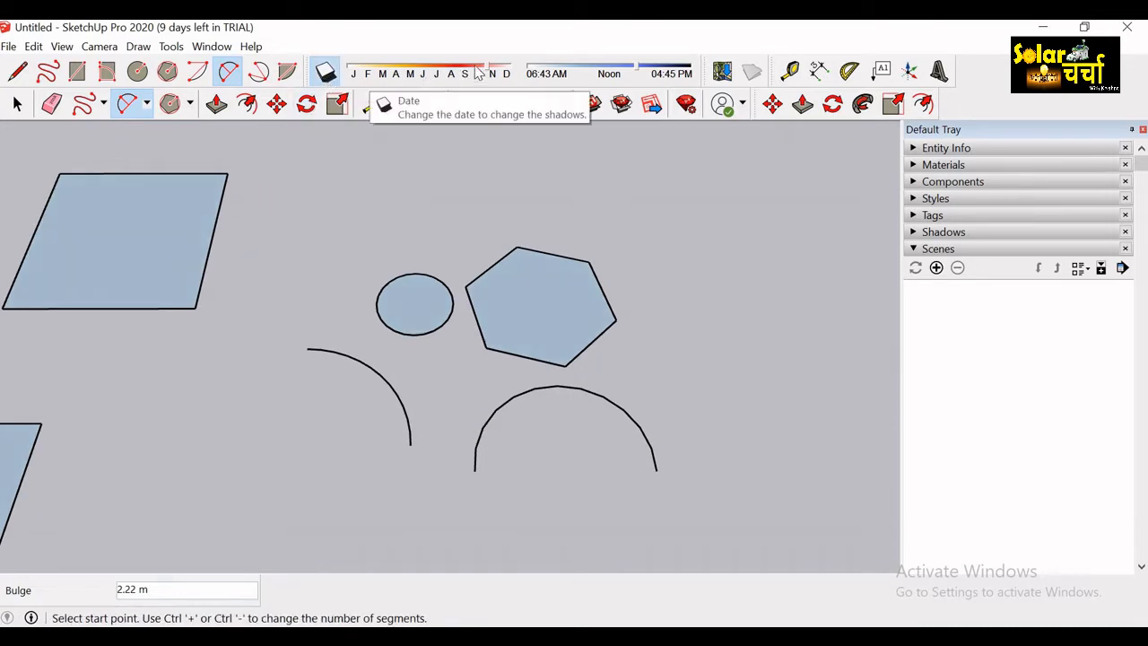
{"action": "mouse_move", "coordinate": [488, 72]}
{"action": "left_mouse_down"}
{"action": "mouse_move", "coordinate": [376, 76]}
{"action": "mouse_move", "coordinate": [485, 76]}
{"action": "left_mouse_up"}
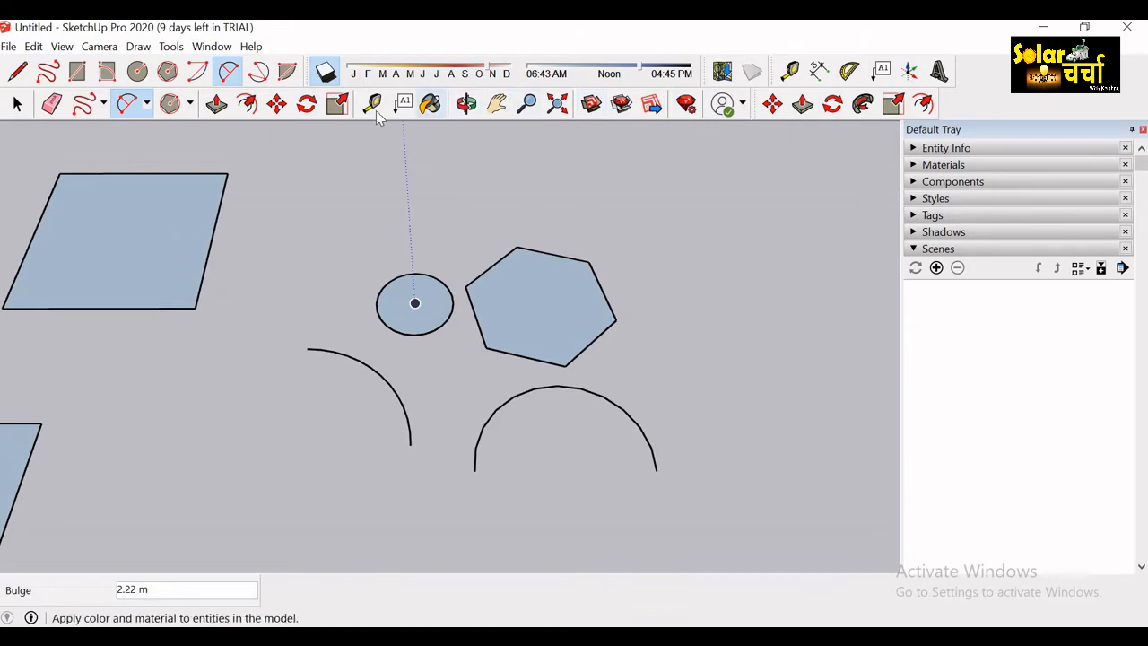
{"action": "left_click", "coordinate": [216, 103]}
{"action": "left_click_drag", "start_coordinate": [516, 336], "coordinate": [608, 264]}
Set the shadow date to the start of January and move the shadow time later in the afternoon.
{"action": "key", "text": "o"}
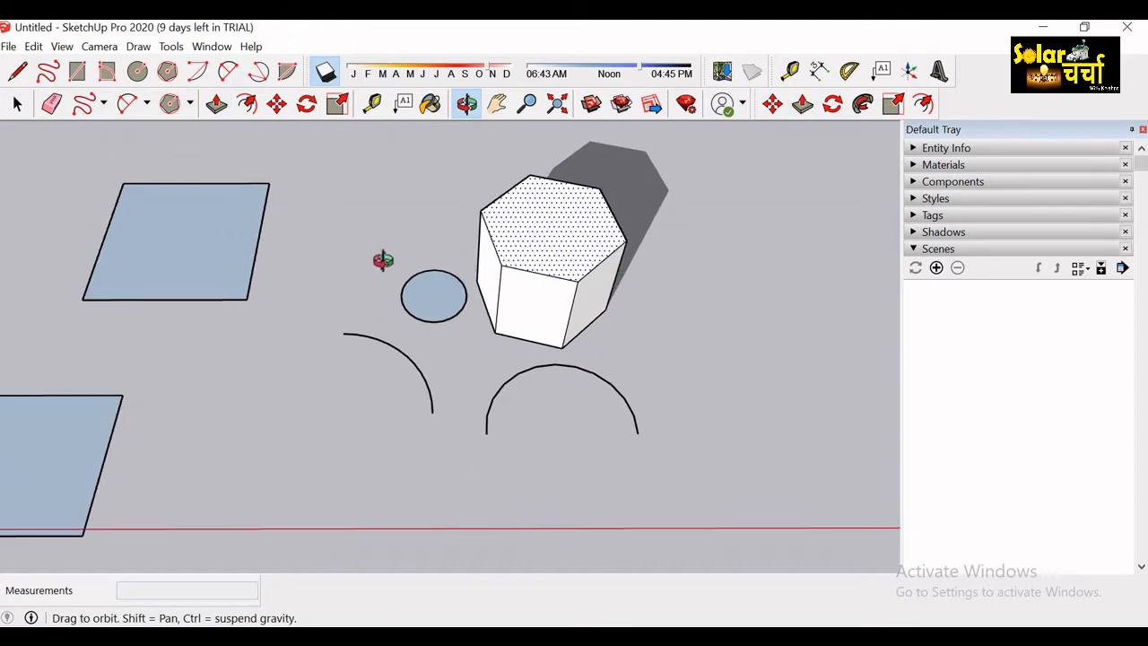
{"action": "left_click_drag", "start_coordinate": [379, 260], "coordinate": [359, 264]}
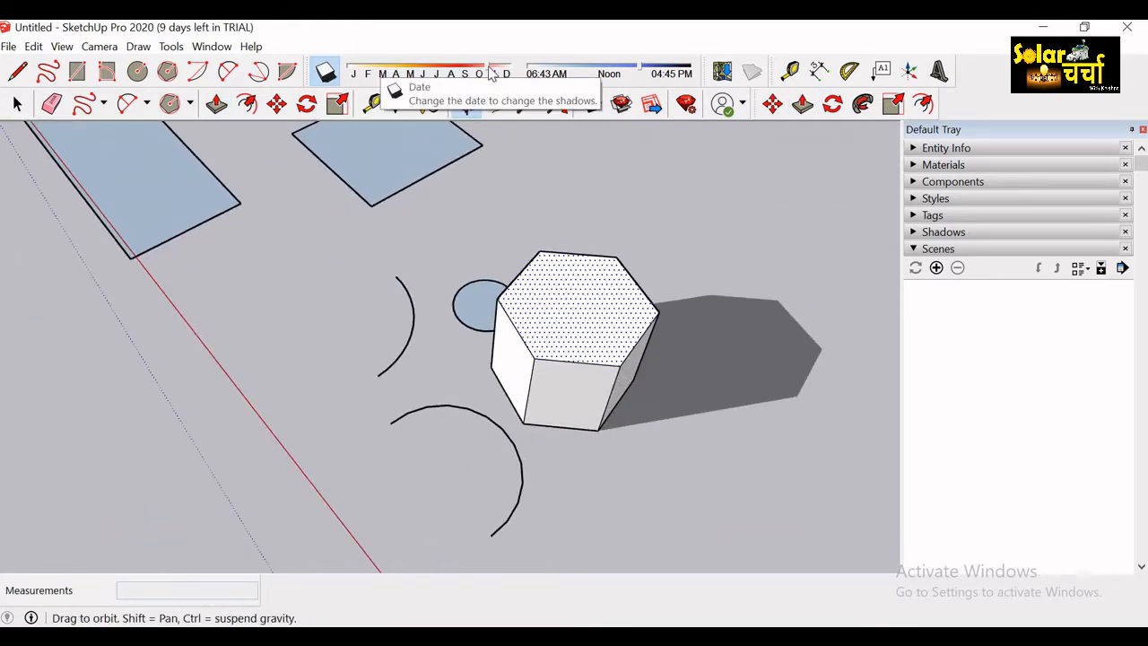
{"action": "left_click_drag", "start_coordinate": [489, 72], "coordinate": [352, 75]}
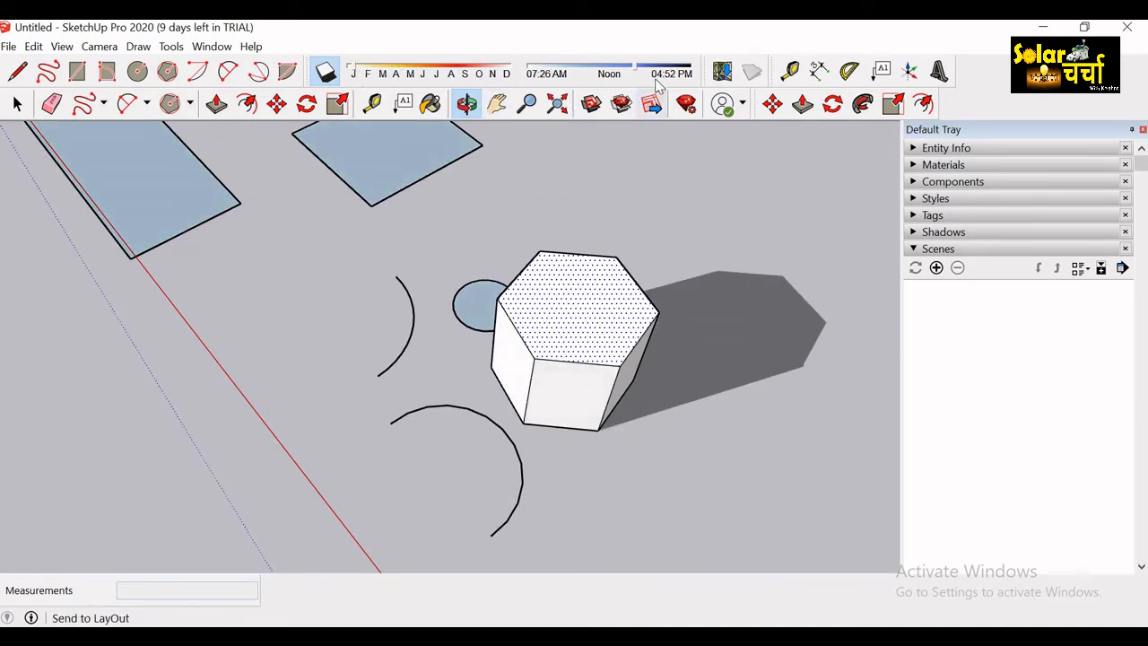
{"action": "left_click_drag", "start_coordinate": [637, 74], "coordinate": [666, 73]}
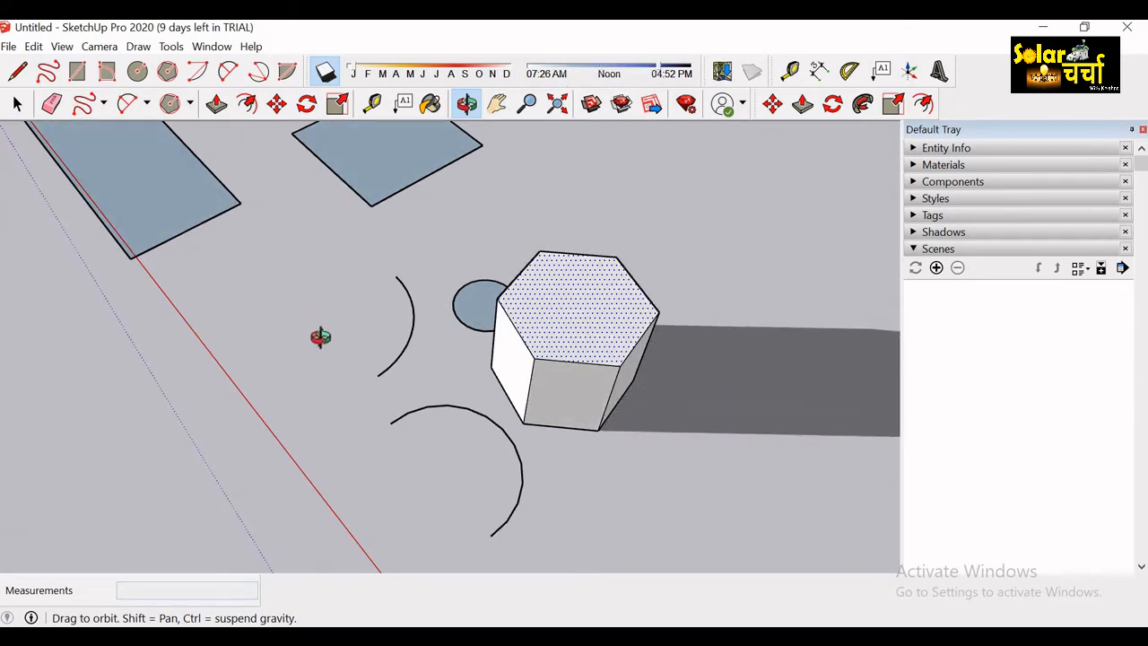
Examine the drawn shapes and the shadow cast by the hexagonal prism from several angles.
{"action": "scroll", "coordinate": [320, 337], "scroll_direction": "down", "scroll_amount": 6}
{"action": "left_click_drag", "start_coordinate": [378, 338], "coordinate": [838, 368]}
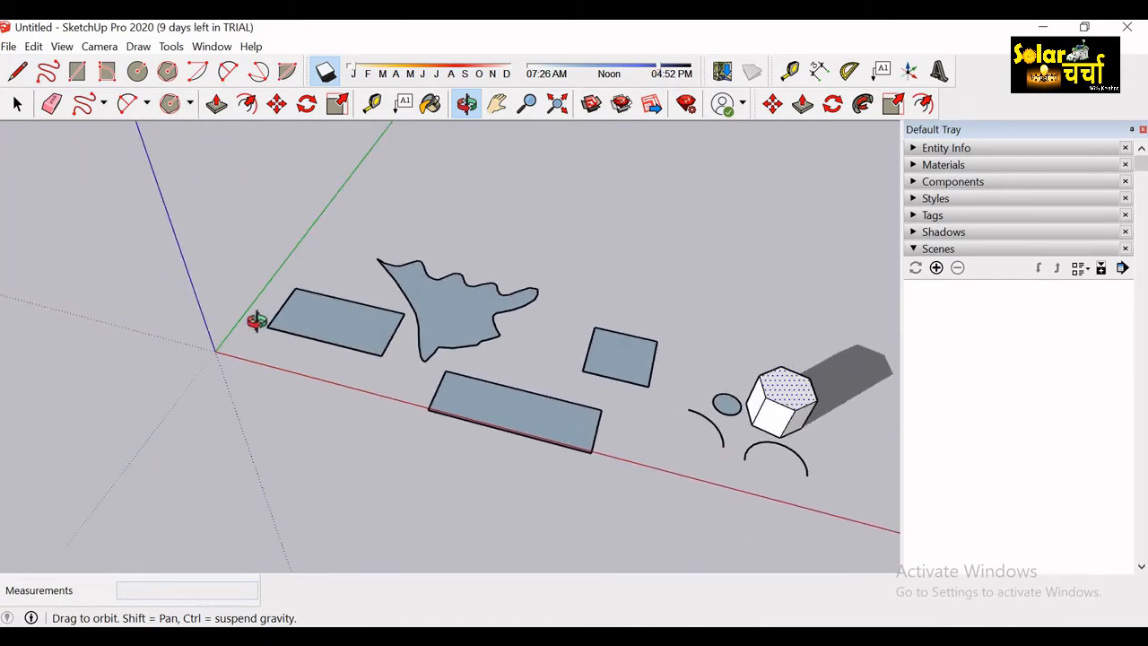
{"action": "scroll", "coordinate": [256, 322], "scroll_direction": "up", "scroll_amount": 3}
{"action": "left_click_drag", "start_coordinate": [254, 321], "coordinate": [448, 282]}
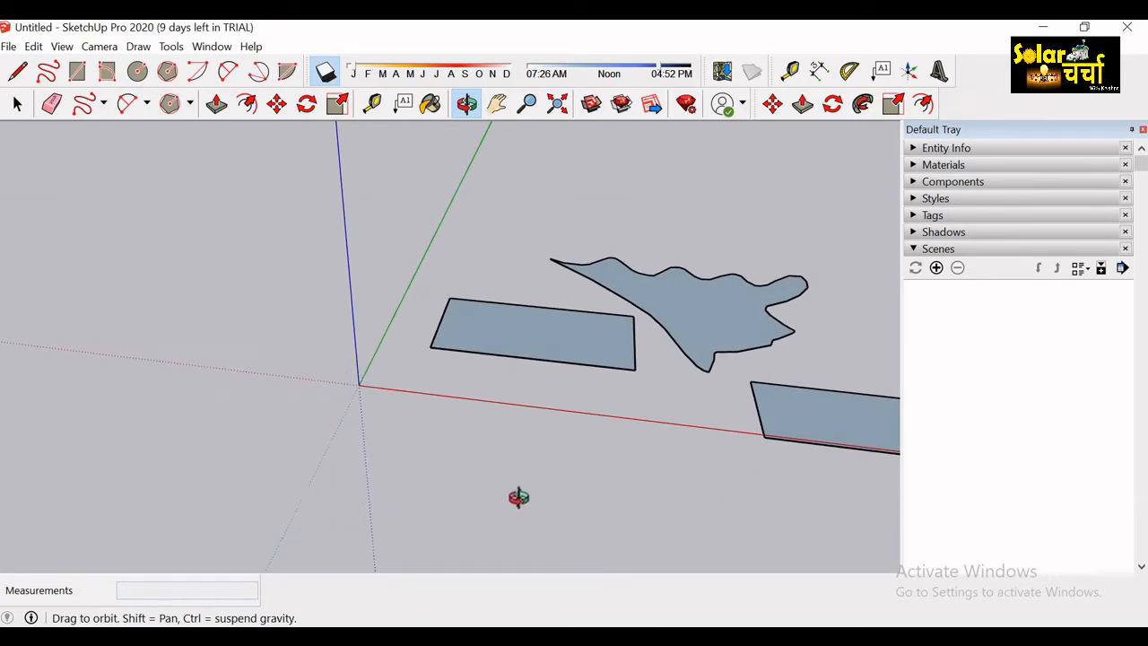
{"action": "left_click_drag", "start_coordinate": [610, 453], "coordinate": [603, 429]}
{"action": "left_click_drag", "start_coordinate": [517, 487], "coordinate": [450, 485], "text": "shift"}
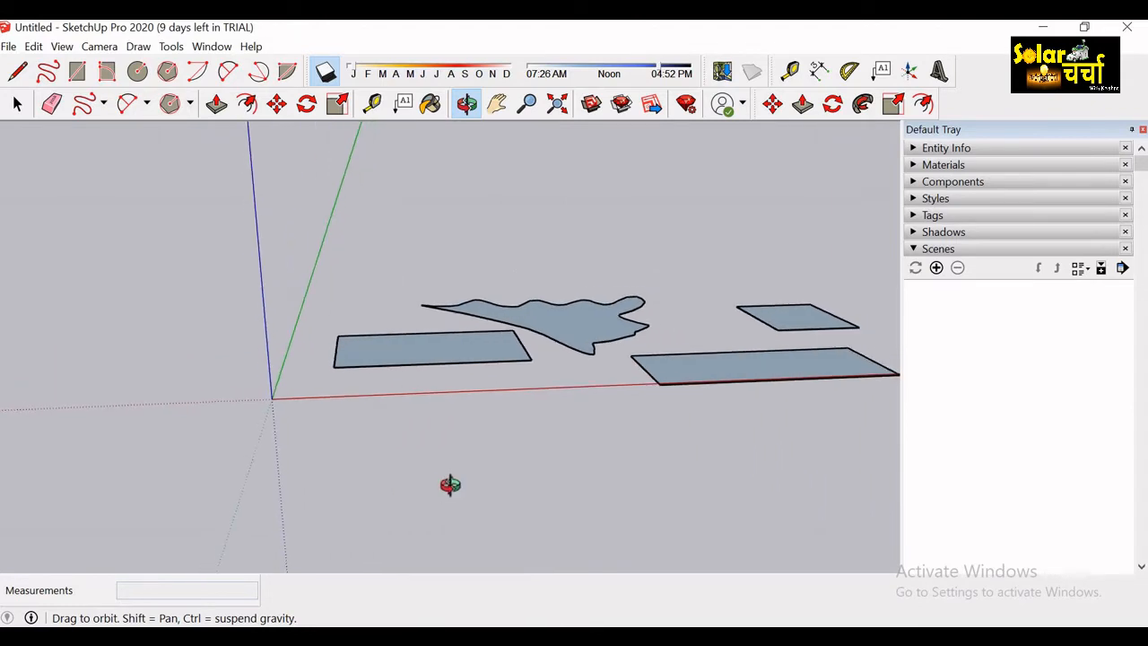
{"action": "left_click_drag", "start_coordinate": [600, 476], "coordinate": [120, 439]}
{"action": "left_click_drag", "start_coordinate": [378, 378], "coordinate": [335, 497]}
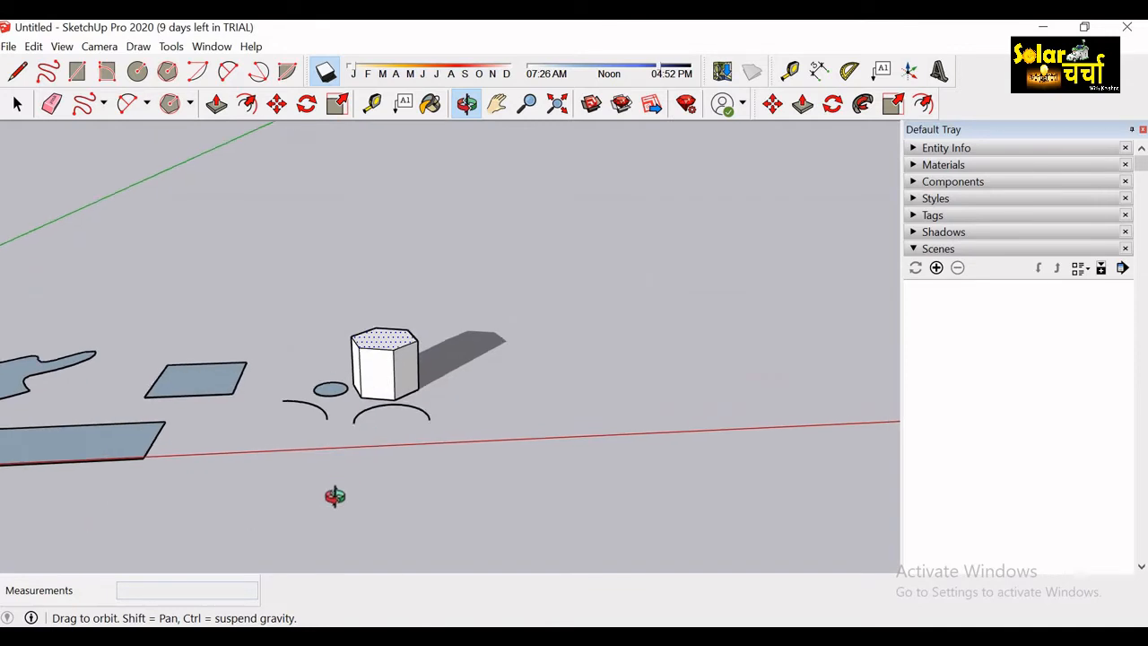
{"action": "scroll", "coordinate": [379, 386], "scroll_direction": "up", "scroll_amount": 5}
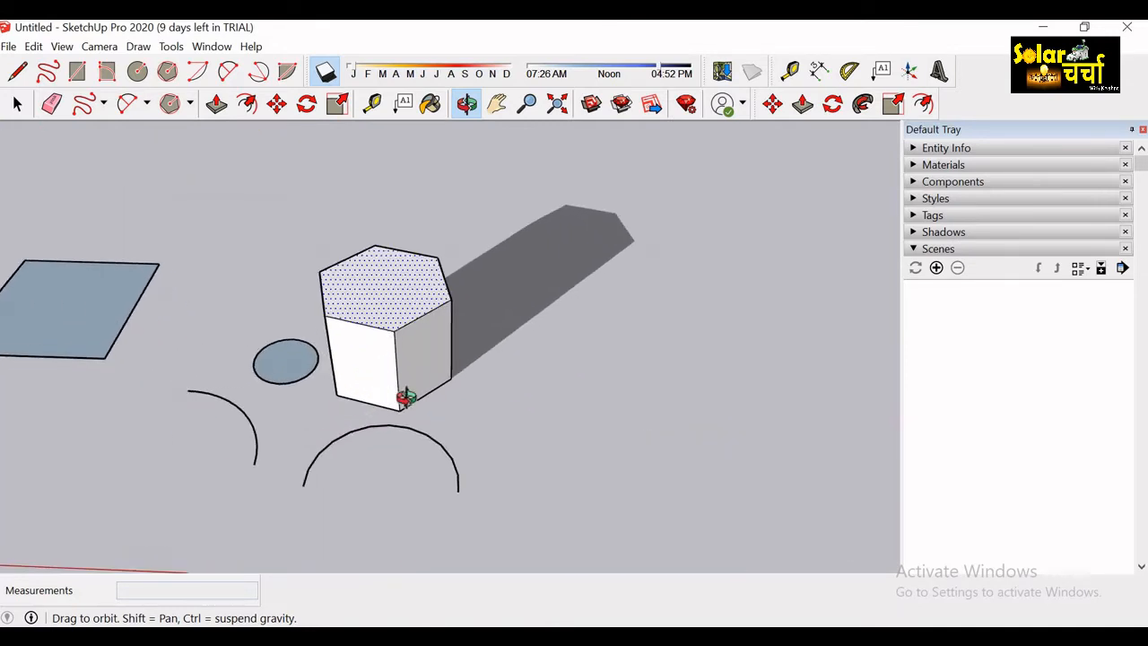
{"action": "left_click_drag", "start_coordinate": [400, 372], "coordinate": [423, 469], "text": "shift"}
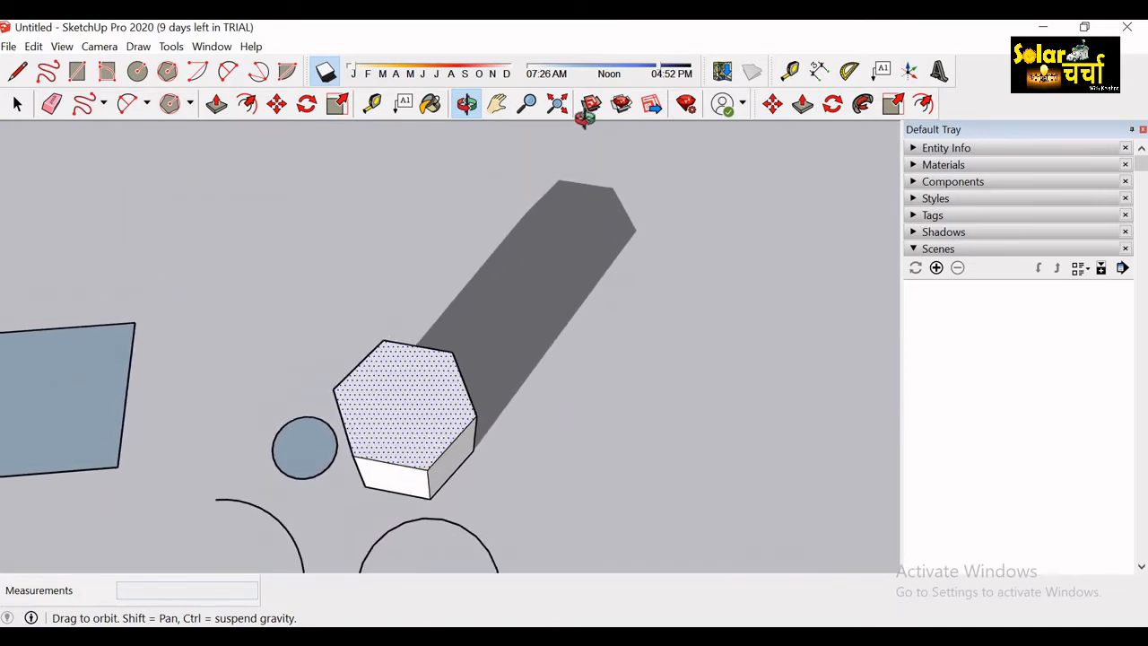
Move the shadow time back to just past noon and inspect the prism's shadow from different sides.
{"action": "left_click_drag", "start_coordinate": [659, 74], "coordinate": [614, 72]}
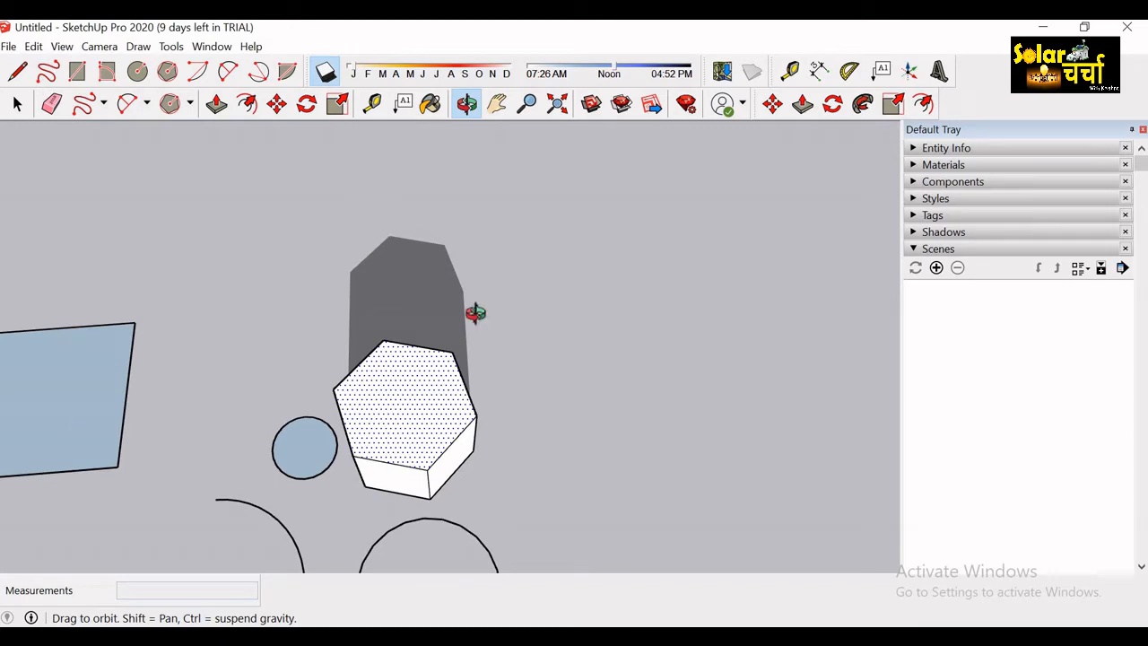
{"action": "left_click_drag", "start_coordinate": [167, 432], "coordinate": [415, 257]}
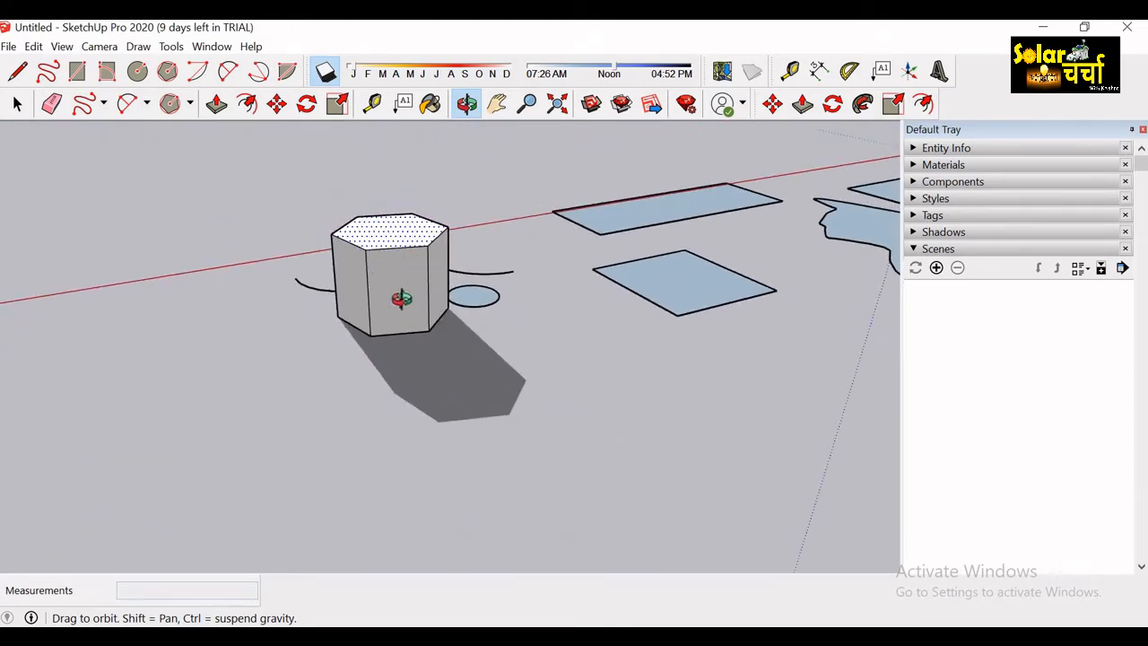
{"action": "left_click_drag", "start_coordinate": [392, 289], "coordinate": [628, 400]}
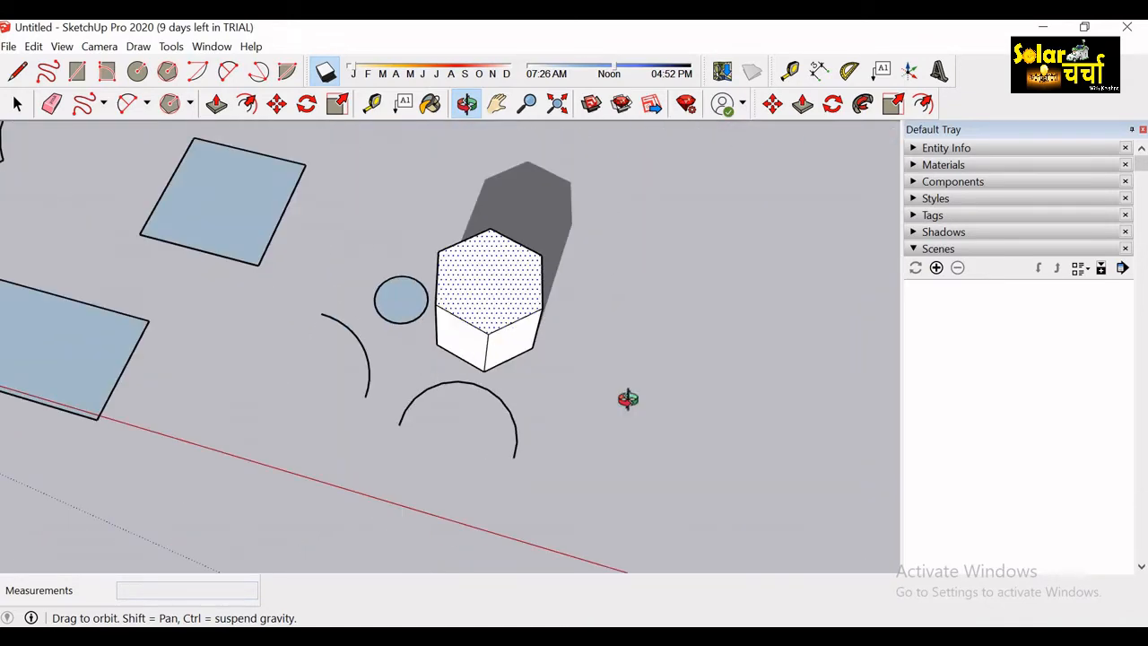
{"action": "scroll", "coordinate": [385, 356], "scroll_direction": "down", "scroll_amount": 3}
{"action": "left_click_drag", "start_coordinate": [464, 390], "coordinate": [494, 427]}
Select single entities one after another: an edge and the face of the square, and the prism's top face.
{"action": "key", "text": "space"}
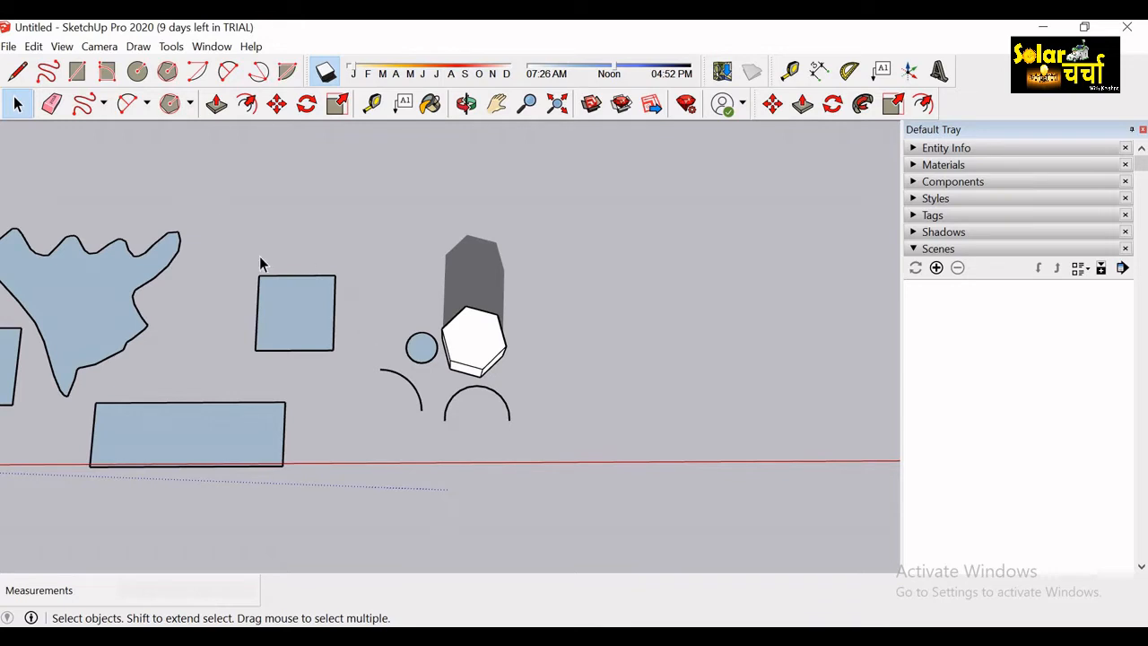
{"action": "left_click", "coordinate": [17, 105]}
{"action": "scroll", "coordinate": [333, 316], "scroll_direction": "up", "scroll_amount": 5}
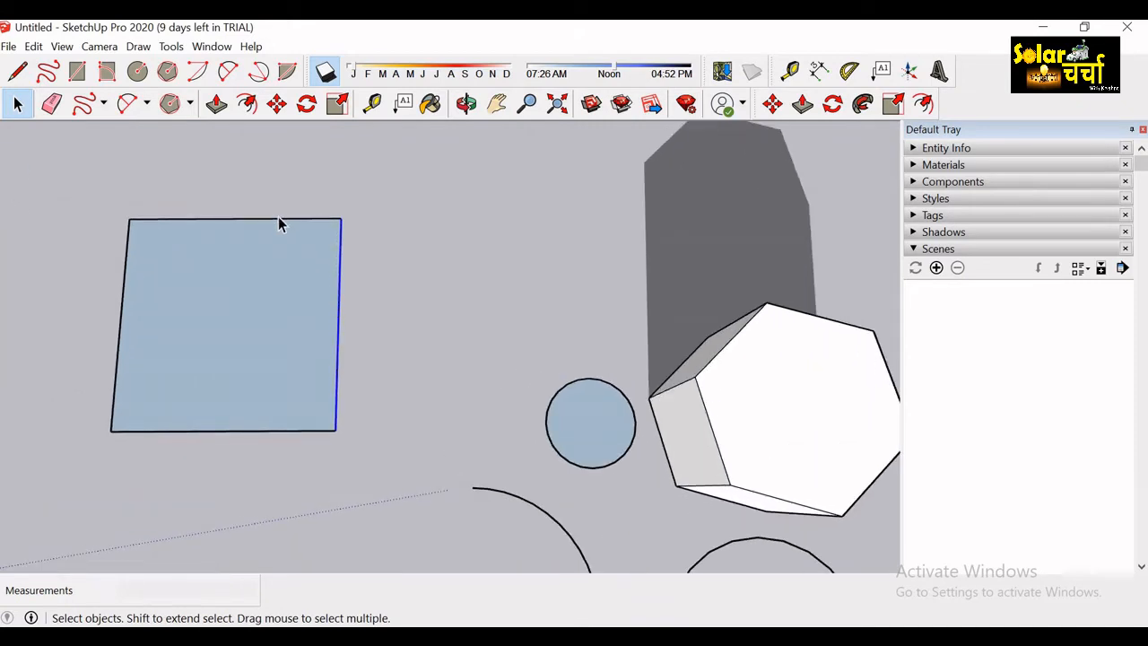
{"action": "left_click", "coordinate": [278, 220]}
{"action": "left_click", "coordinate": [250, 337]}
{"action": "left_click", "coordinate": [770, 393]}
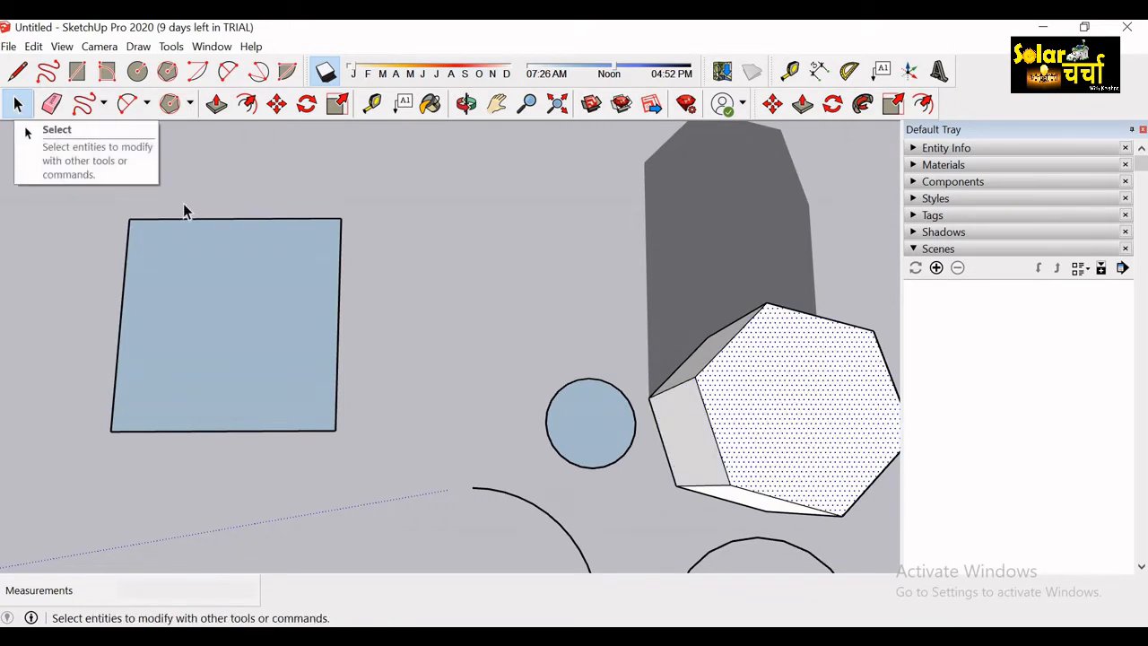
Select the whole square with its edges, first with a selection window and again from its face, and clear the selection.
{"action": "left_click_drag", "start_coordinate": [45, 162], "coordinate": [410, 489]}
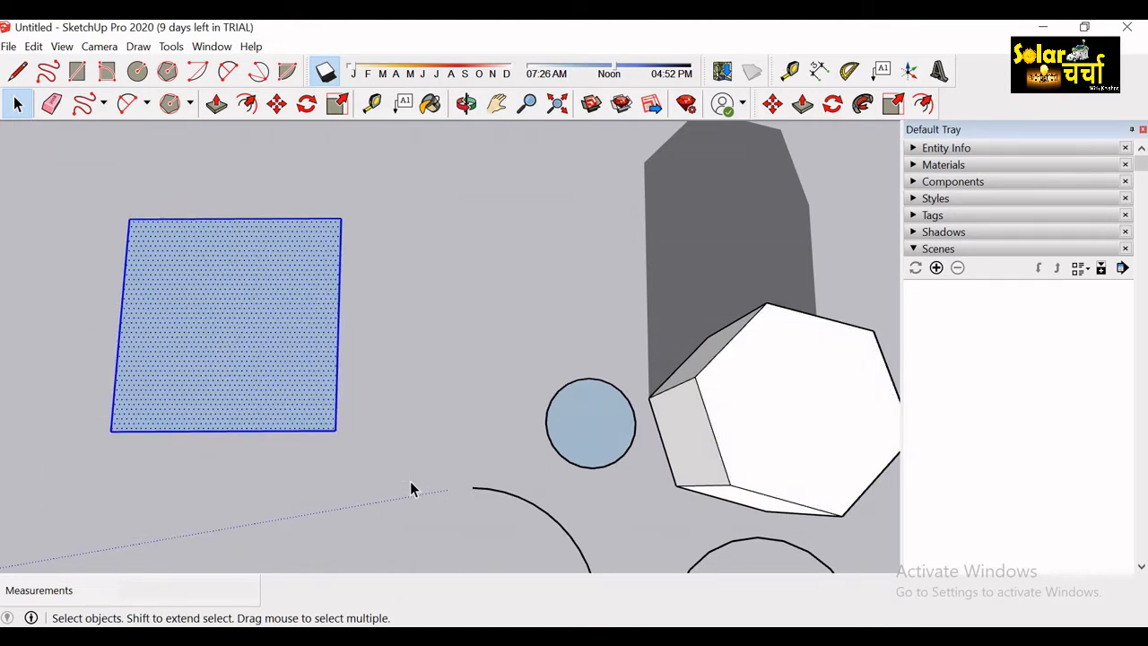
{"action": "left_click", "coordinate": [279, 309]}
{"action": "double_click", "coordinate": [279, 309]}
{"action": "left_click", "coordinate": [446, 333]}
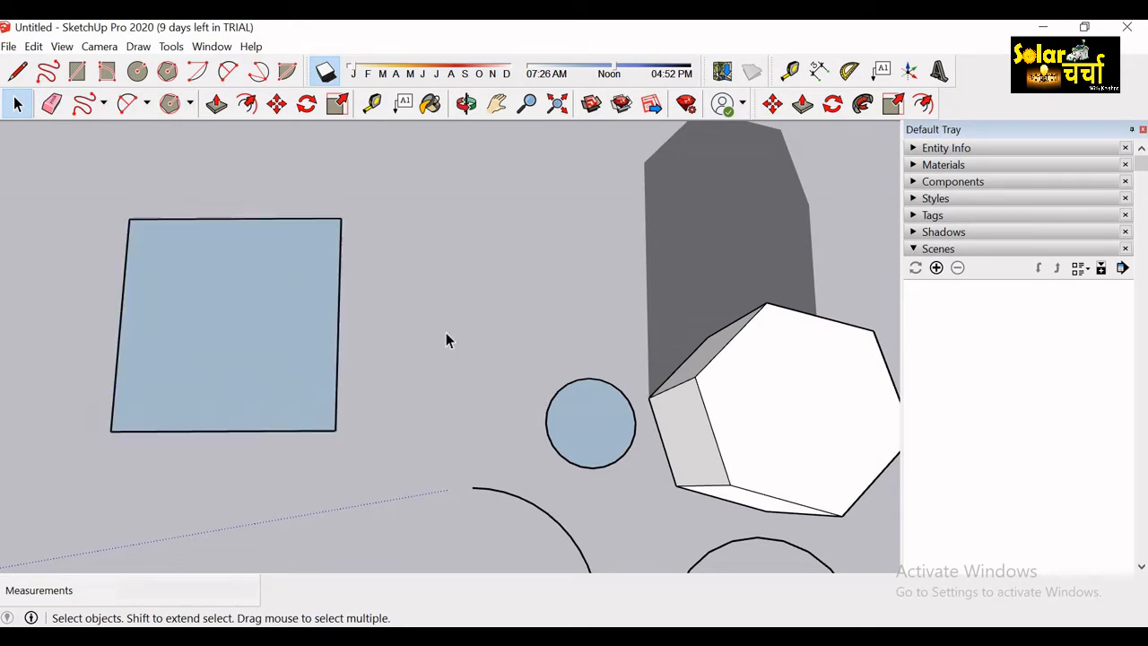
Erase all four edges of the square beside the circle.
{"action": "left_click", "coordinate": [50, 105]}
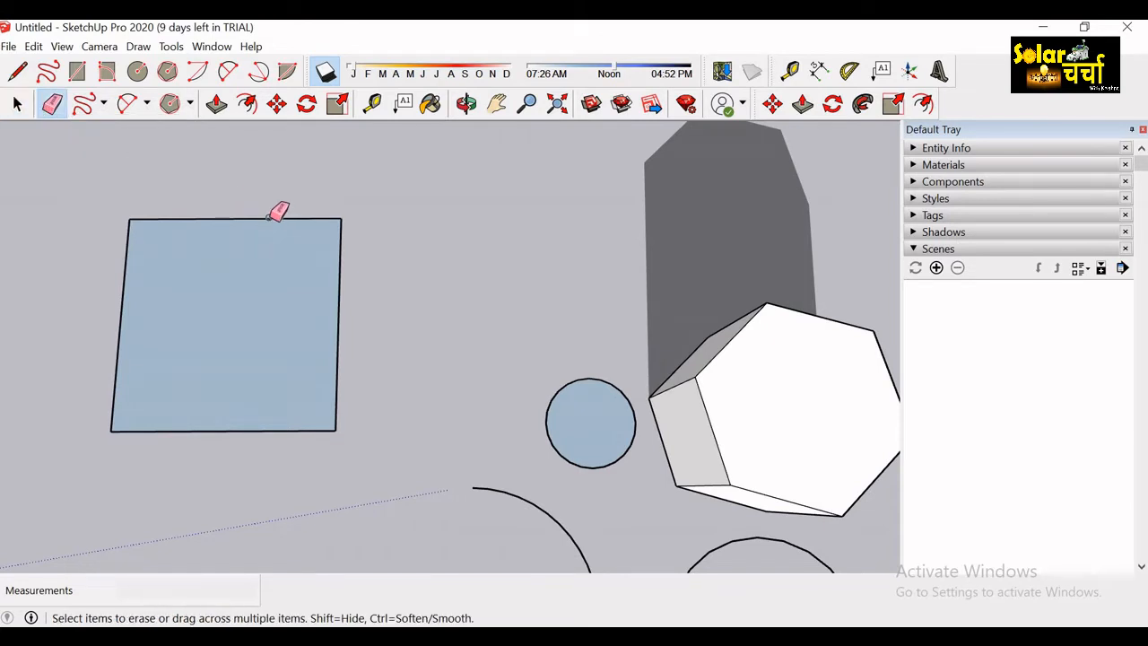
{"action": "left_click", "coordinate": [269, 218]}
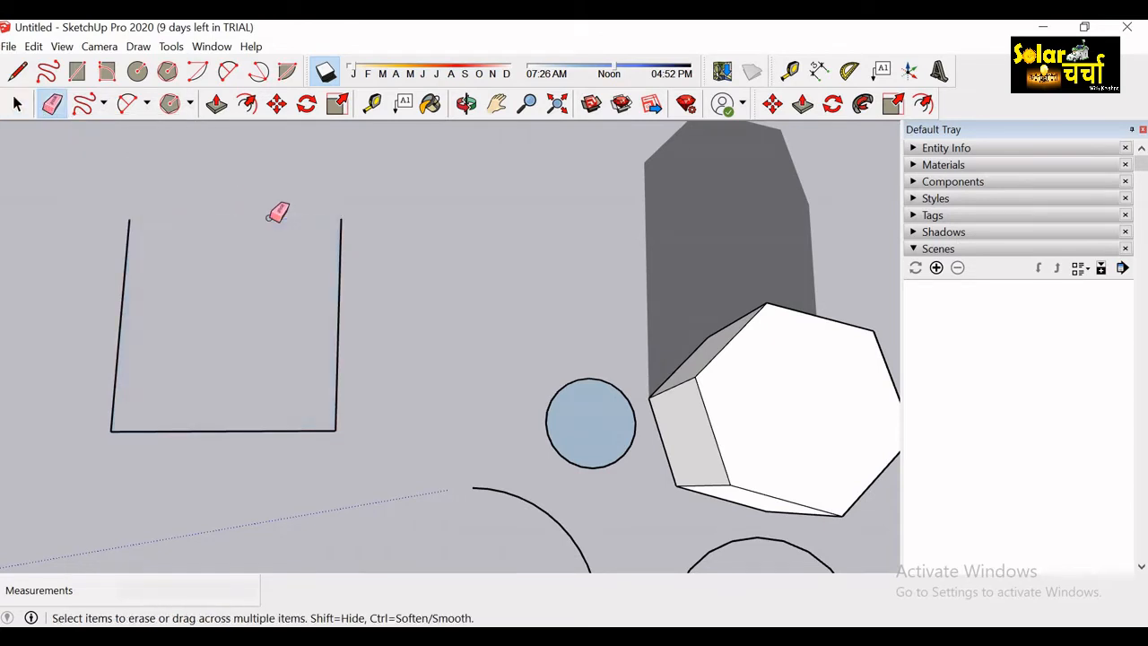
{"action": "left_click", "coordinate": [339, 344]}
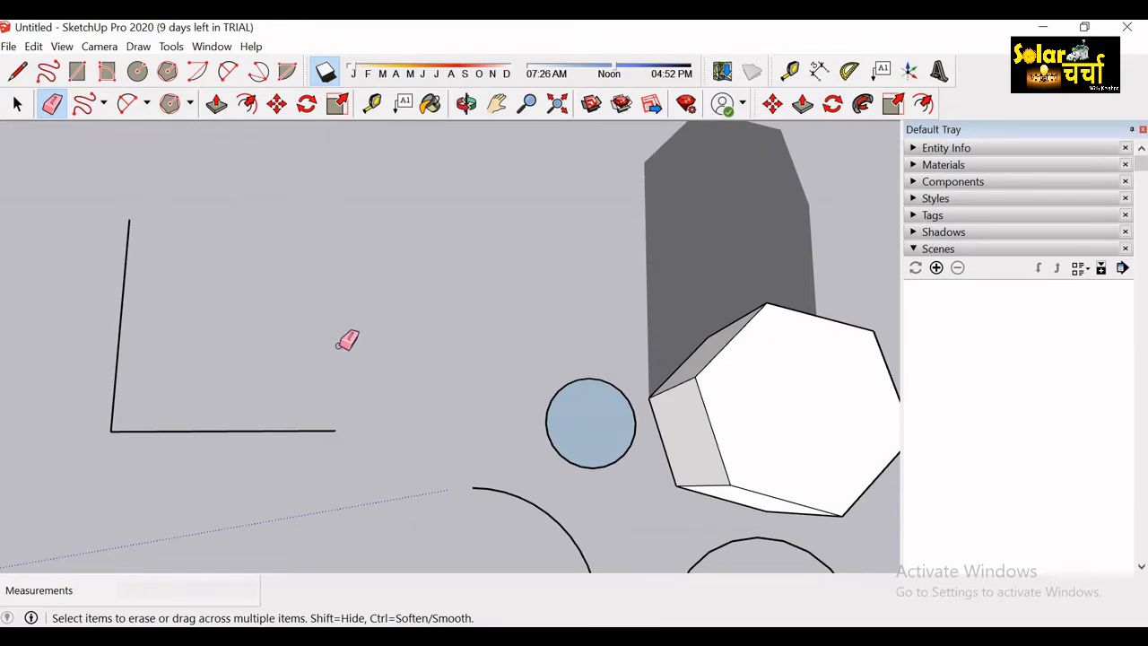
{"action": "left_click", "coordinate": [222, 430]}
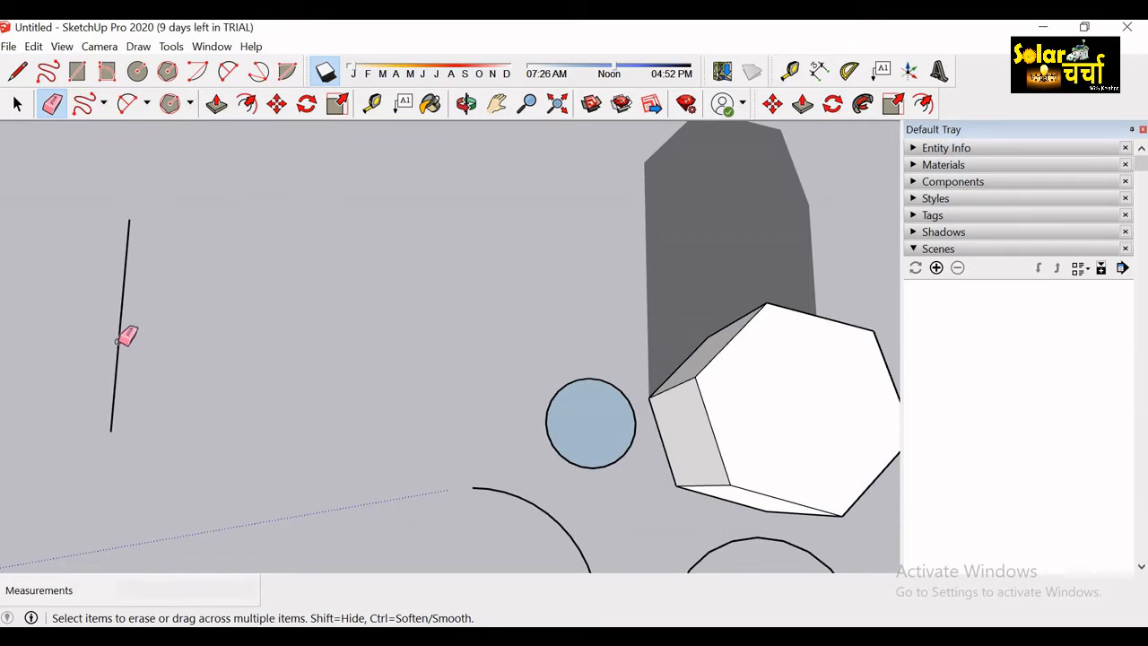
{"action": "left_click", "coordinate": [120, 339]}
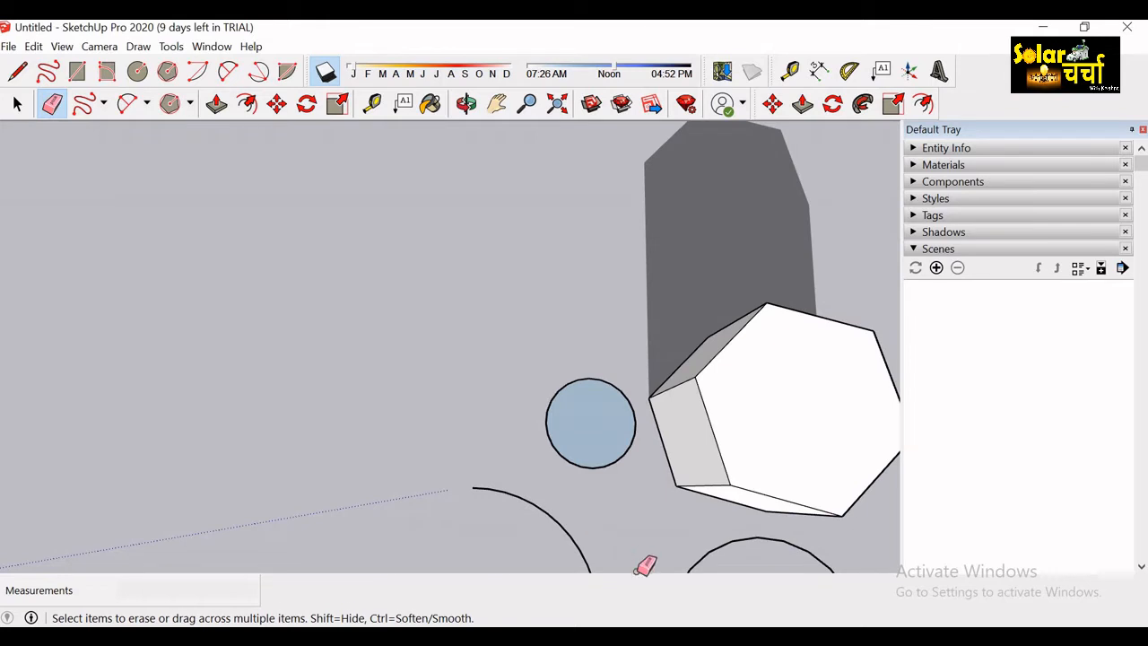
Erase the top edges of the hexagonal prism and view the remaining base and upright edges from the side.
{"action": "left_click", "coordinate": [714, 427]}
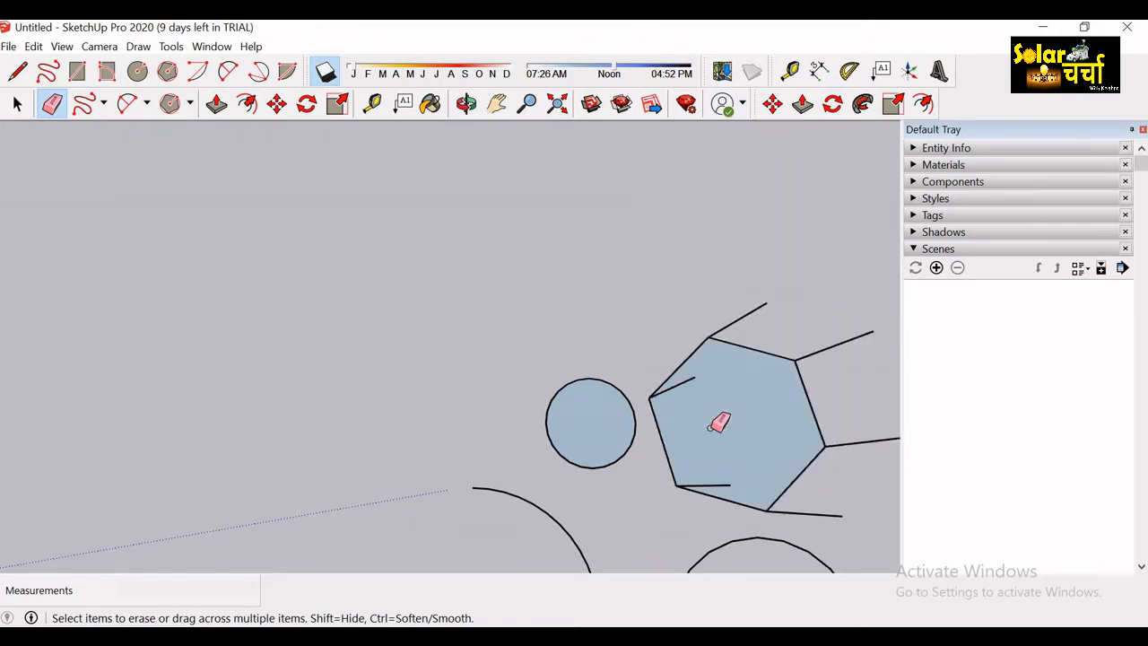
{"action": "key", "text": "o"}
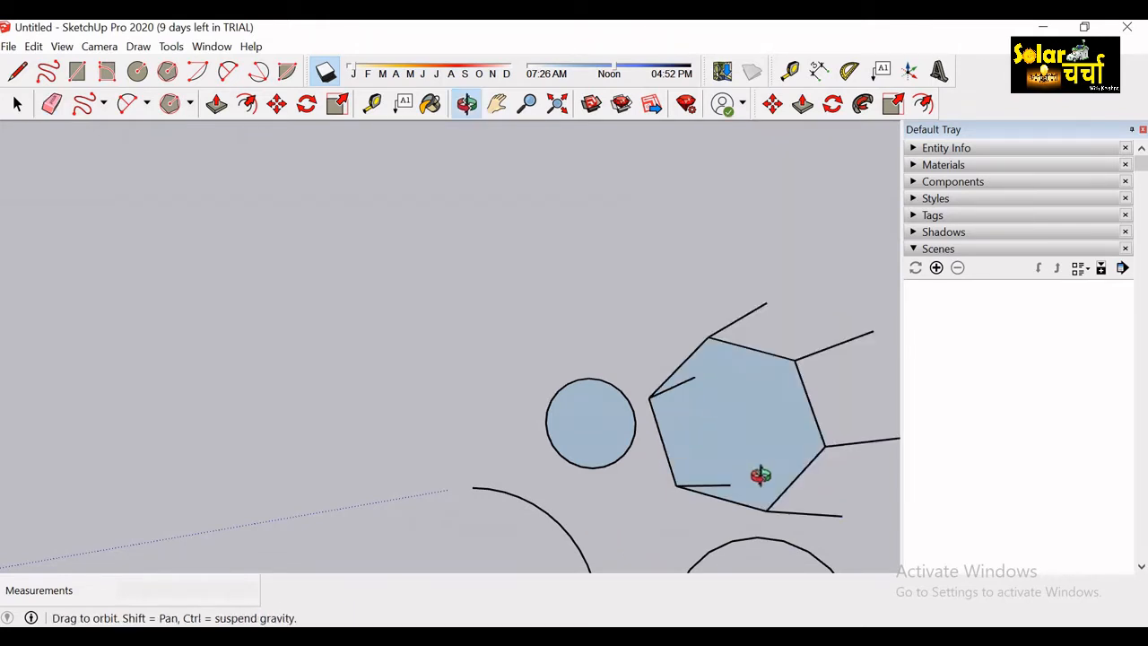
{"action": "left_click_drag", "start_coordinate": [687, 410], "coordinate": [525, 411]}
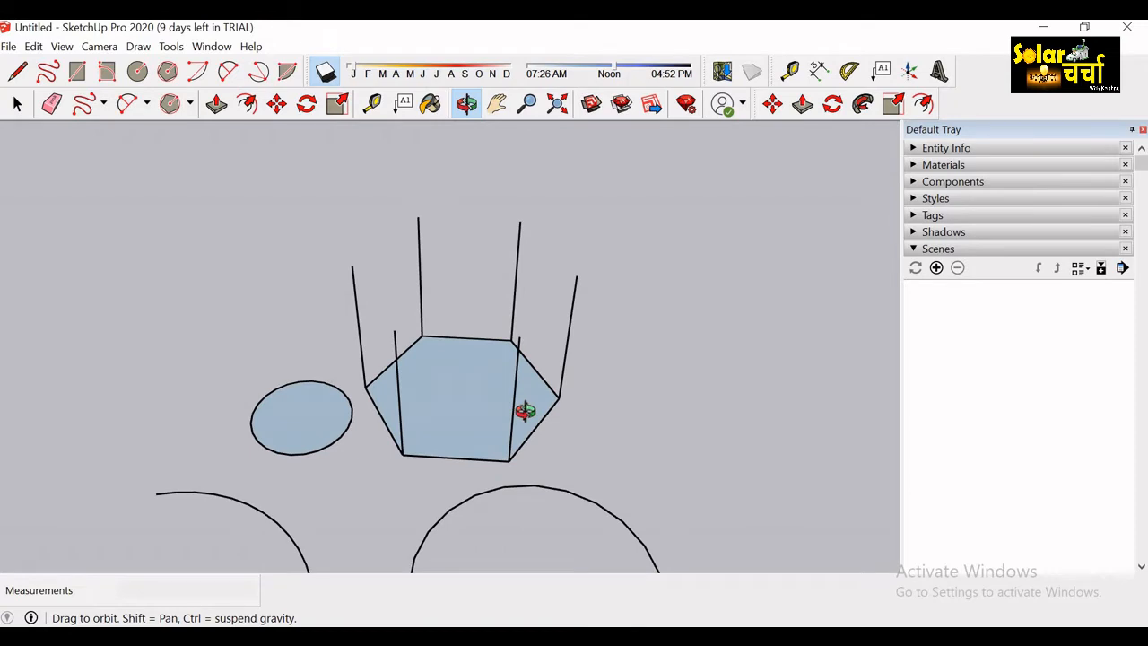
{"action": "left_click", "coordinate": [105, 106]}
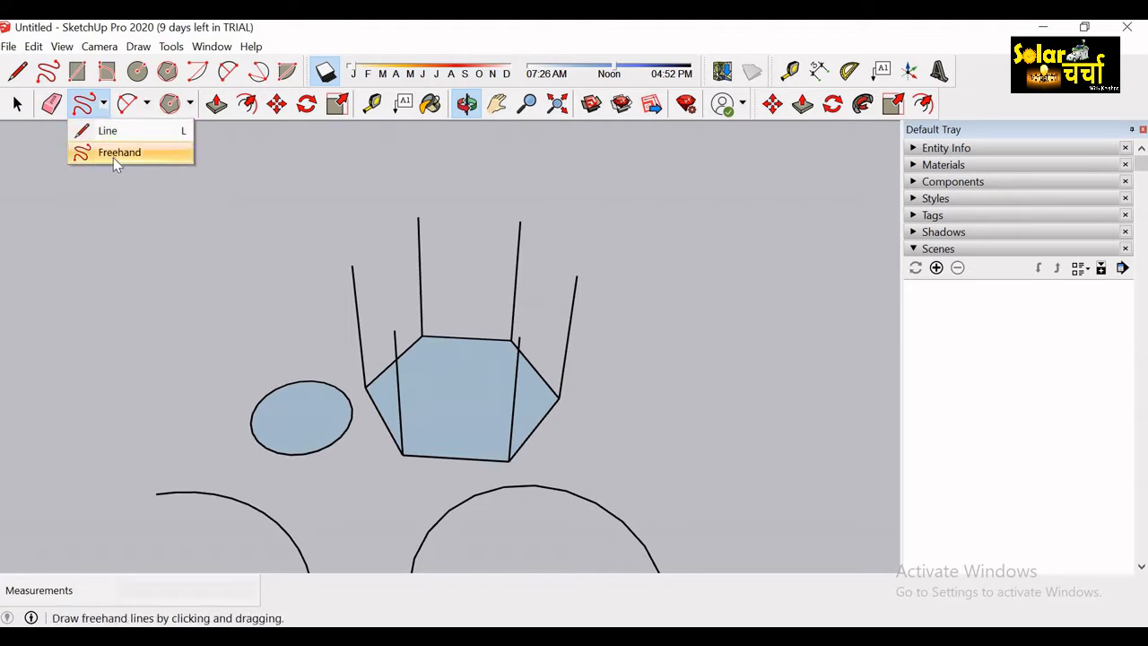
{"action": "left_click", "coordinate": [147, 104]}
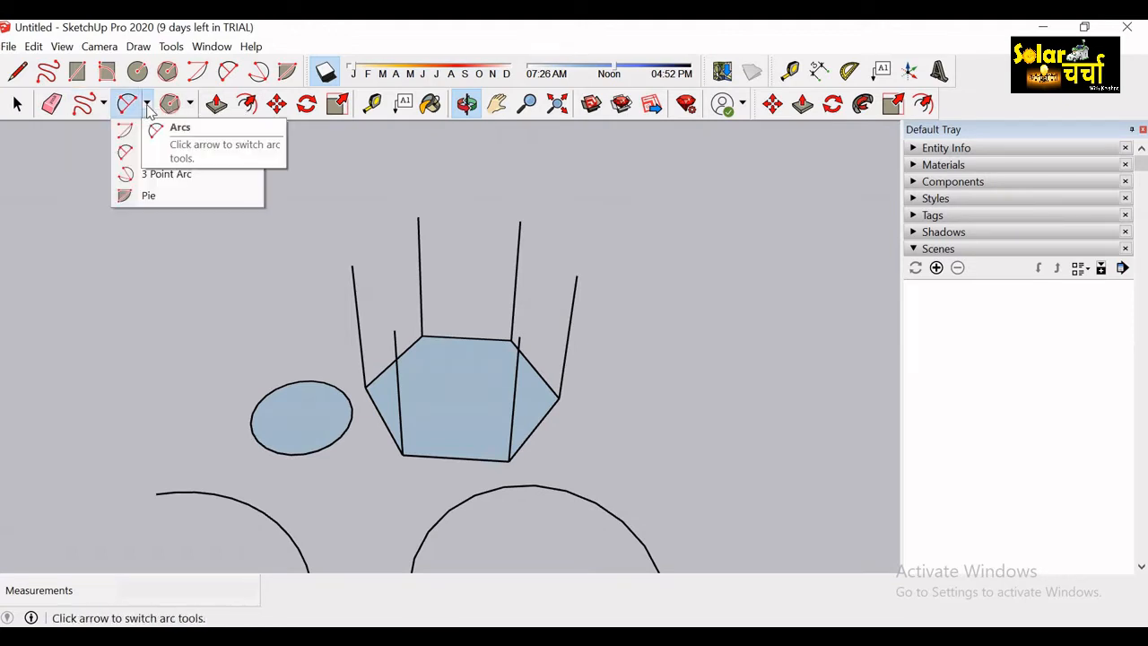
{"action": "left_click", "coordinate": [148, 105]}
{"action": "left_click", "coordinate": [147, 105]}
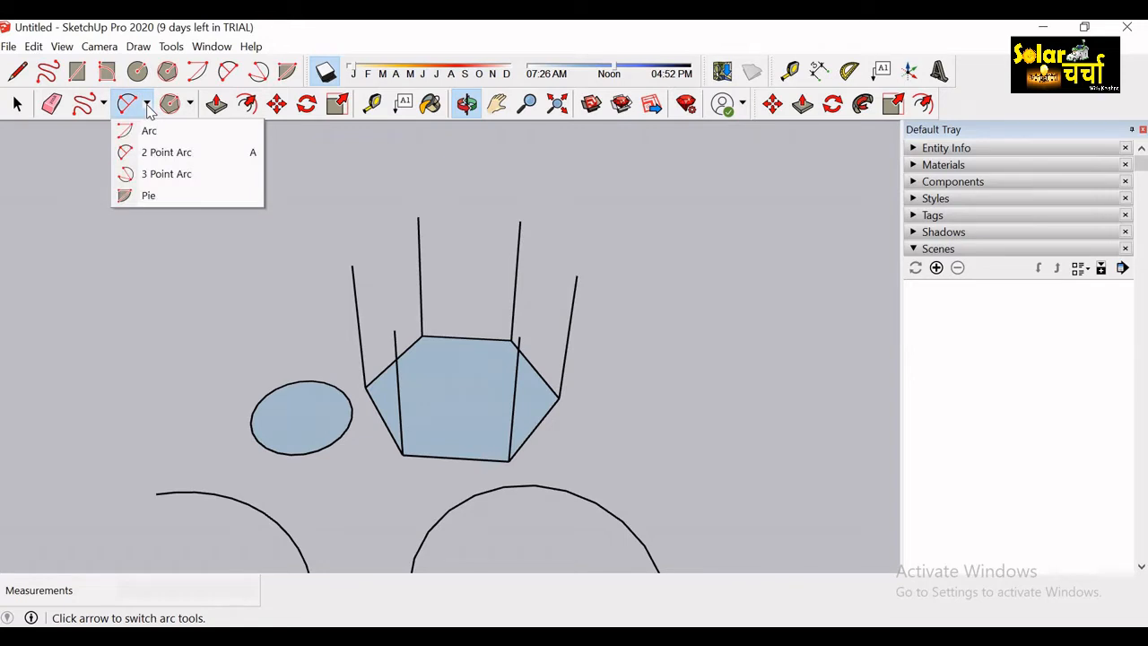
{"action": "left_click", "coordinate": [191, 105]}
{"action": "left_click", "coordinate": [190, 105]}
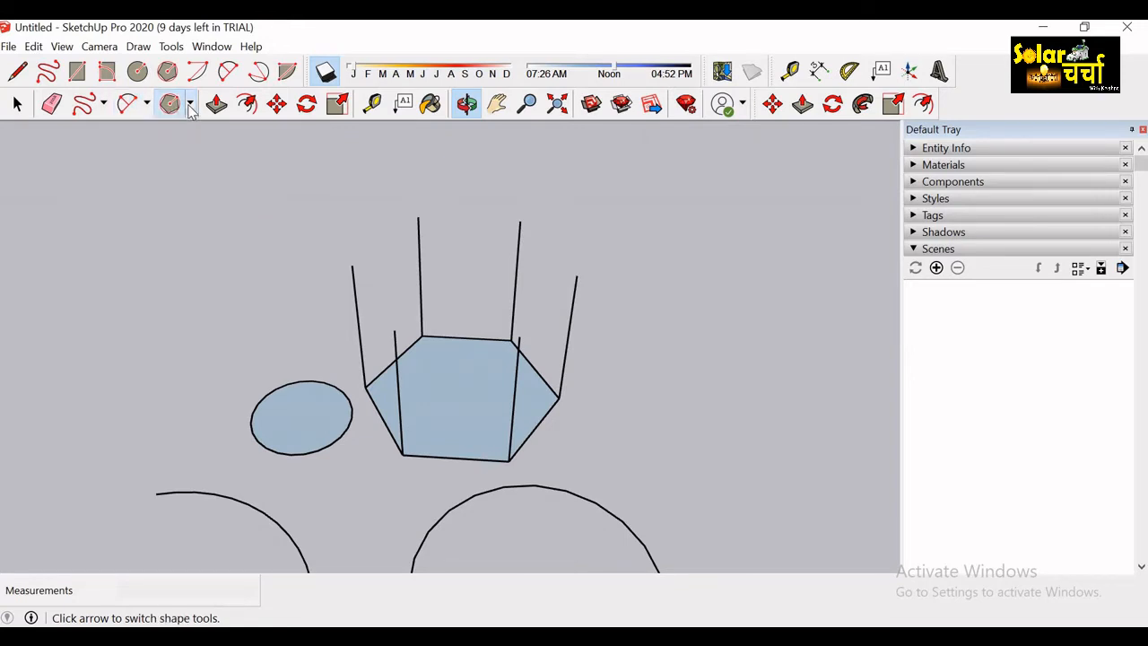
Extrude the circle beside the hexagon upward to a height of 4 m with Push/Pull.
{"action": "left_click", "coordinate": [190, 105]}
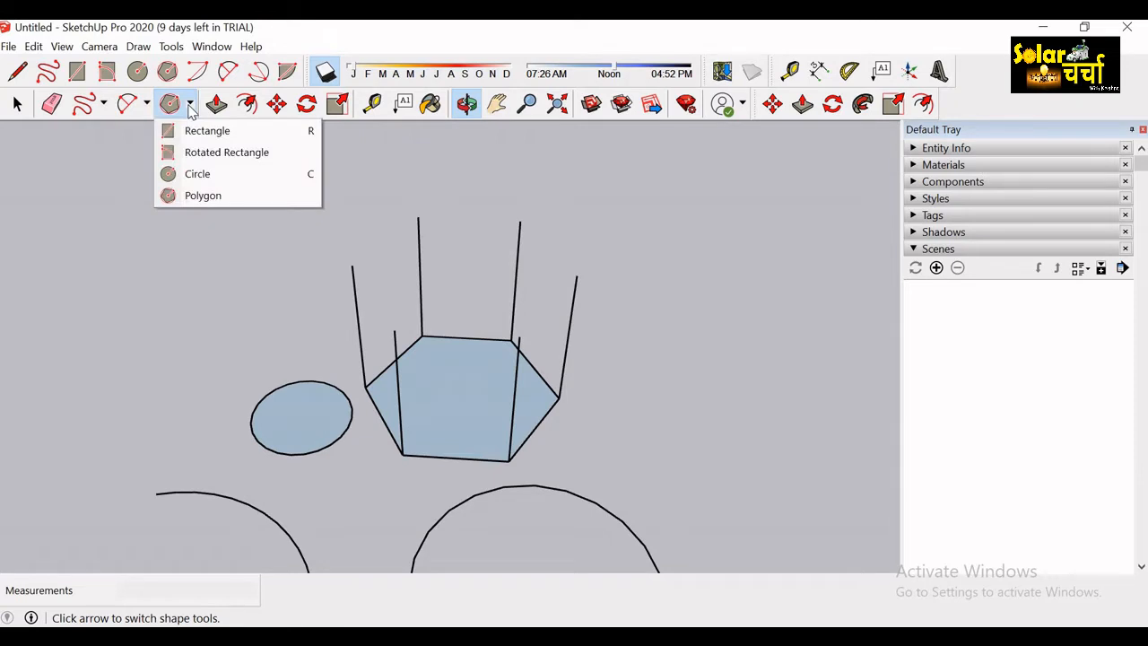
{"action": "left_click", "coordinate": [212, 105]}
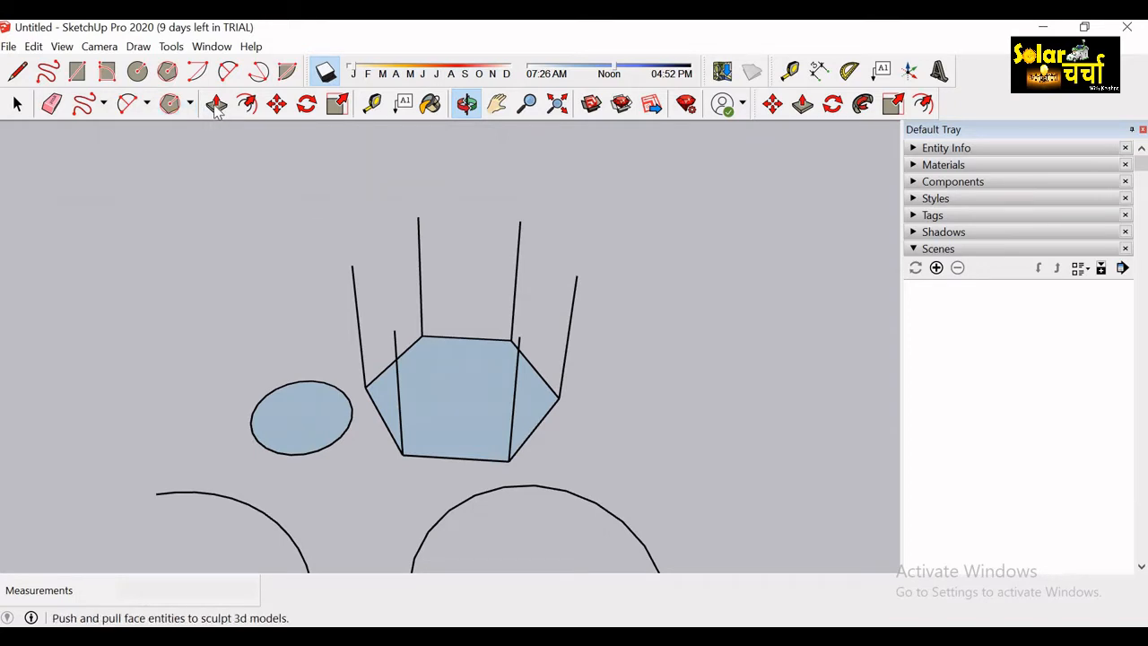
{"action": "left_click", "coordinate": [216, 106]}
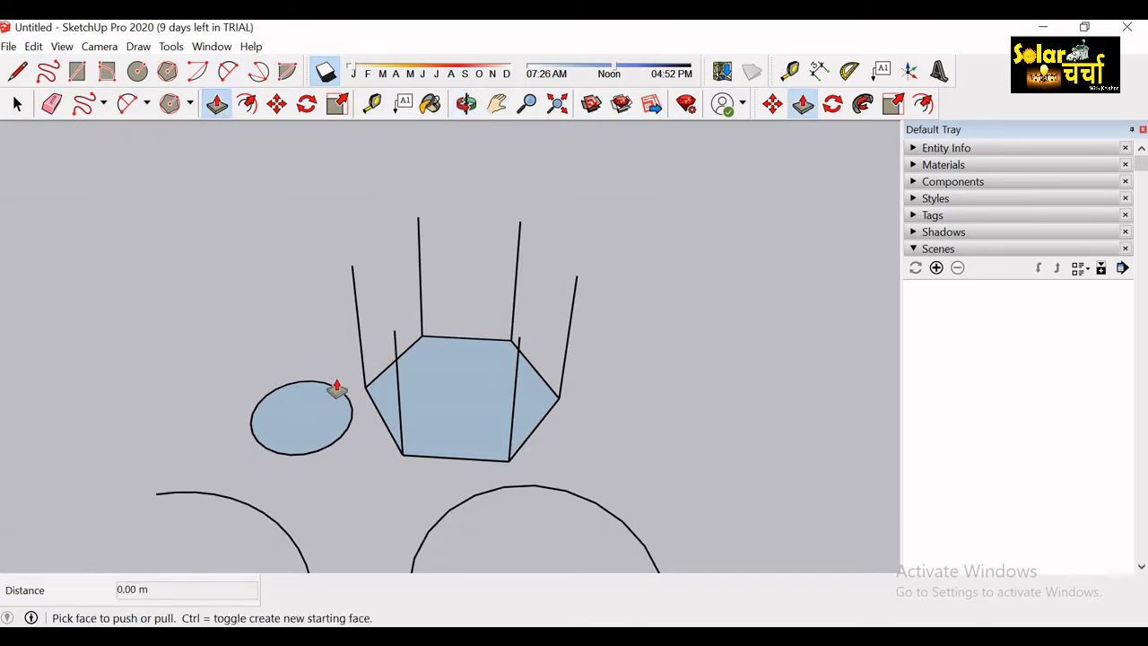
{"action": "left_click", "coordinate": [301, 420]}
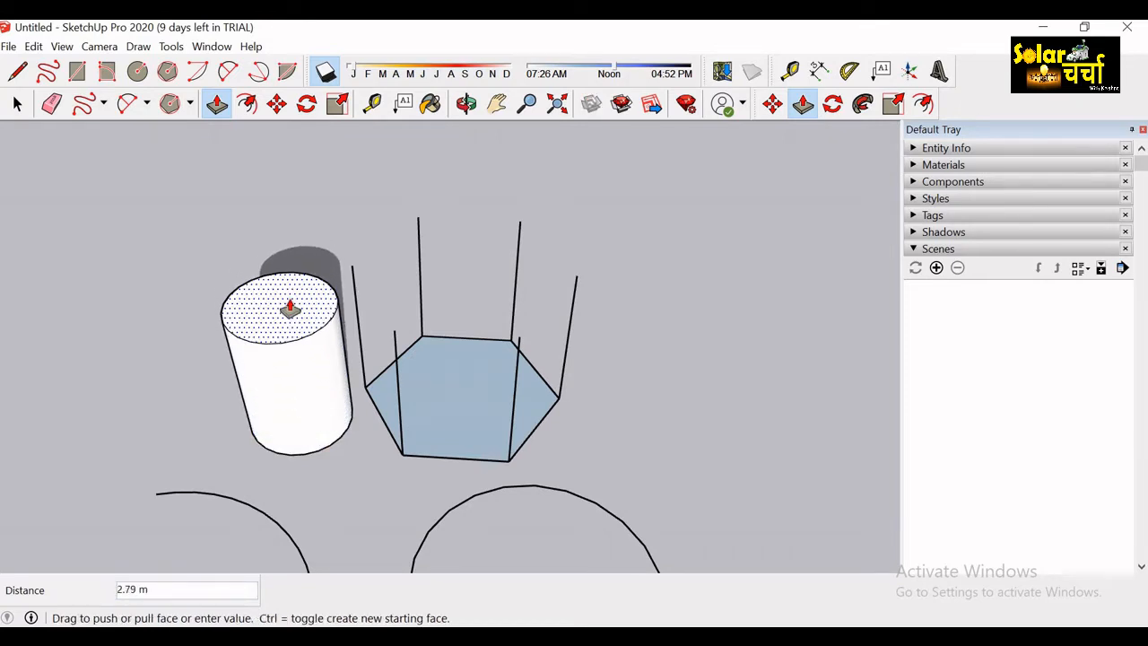
{"action": "left_click", "coordinate": [290, 308]}
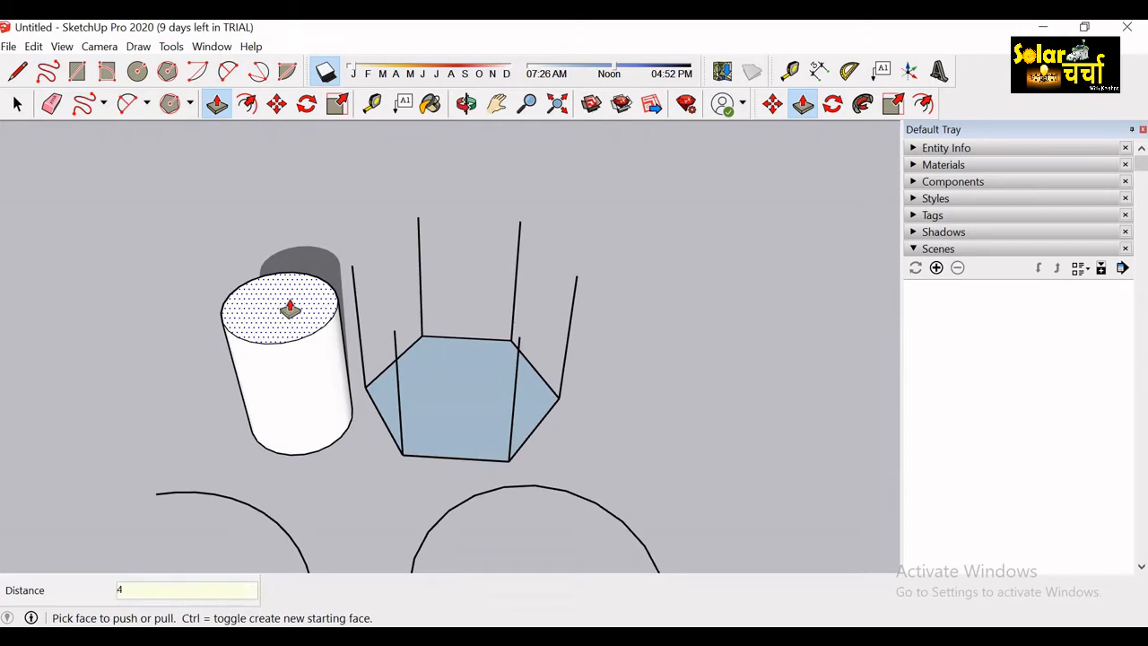
{"action": "key", "text": "Return"}
Draw a rectangle of about 6.74 m by 7.06 m on the ground in the empty area beside the hexagon.
{"action": "key", "text": "o"}
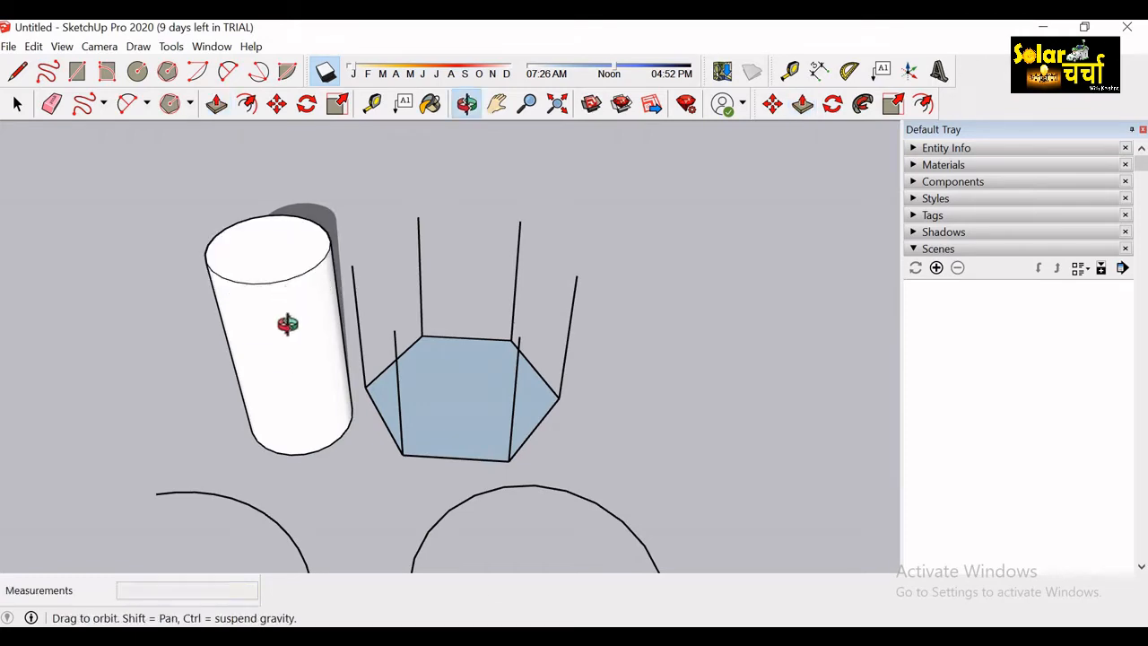
{"action": "left_click_drag", "start_coordinate": [388, 297], "coordinate": [359, 365]}
{"action": "left_click_drag", "start_coordinate": [318, 320], "coordinate": [380, 302]}
{"action": "scroll", "coordinate": [318, 319], "scroll_direction": "down", "scroll_amount": 5}
{"action": "key", "text": "r"}
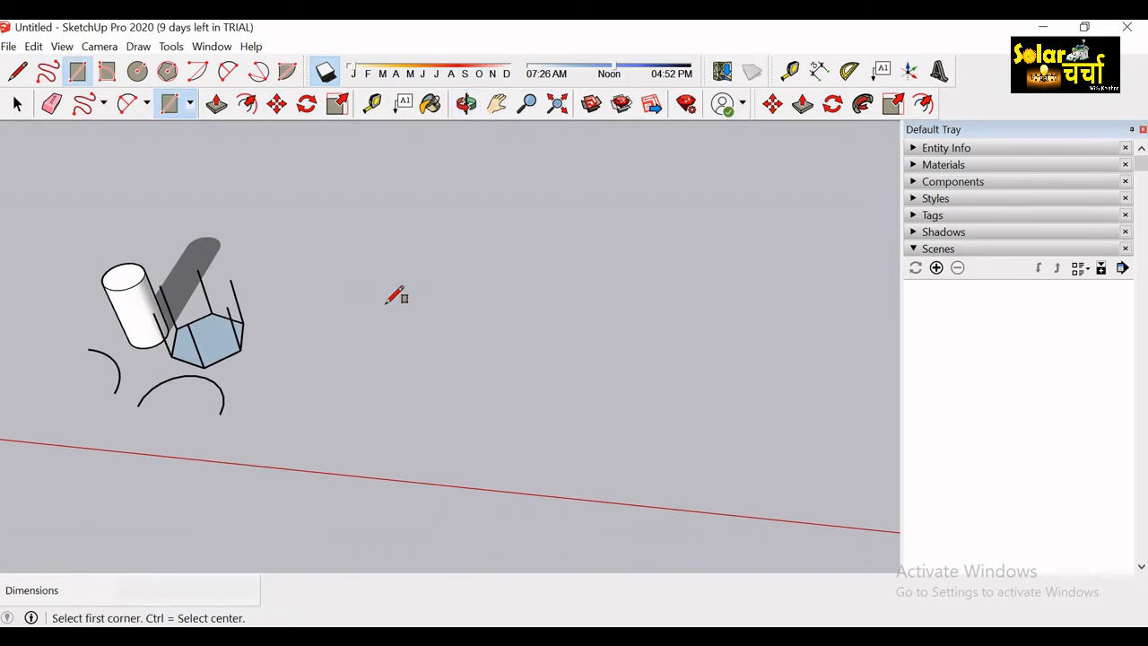
{"action": "left_click", "coordinate": [377, 297]}
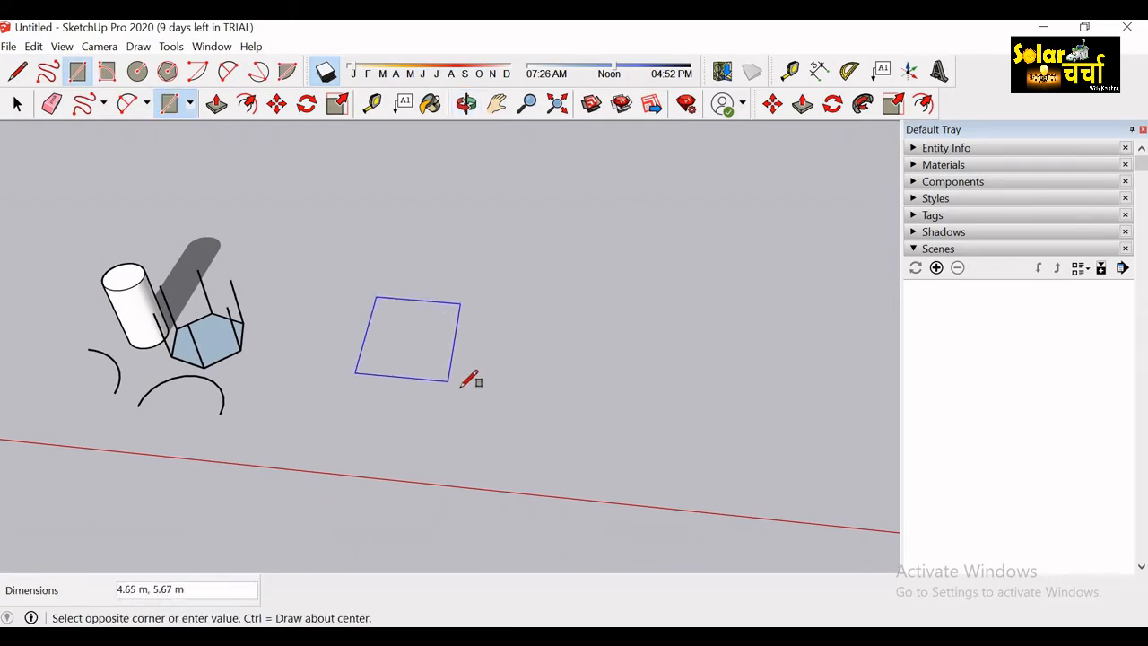
{"action": "left_click", "coordinate": [487, 406]}
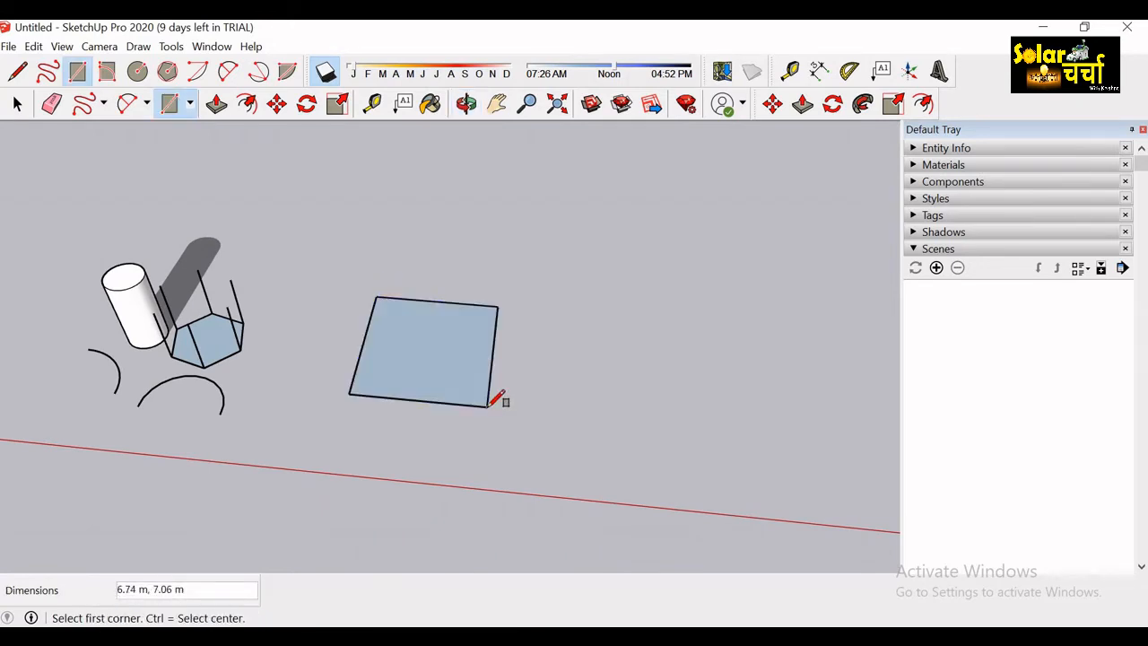
Draw two lines that split a small square off the rectangle's rear corner nearest the hexagon.
{"action": "key", "text": "l"}
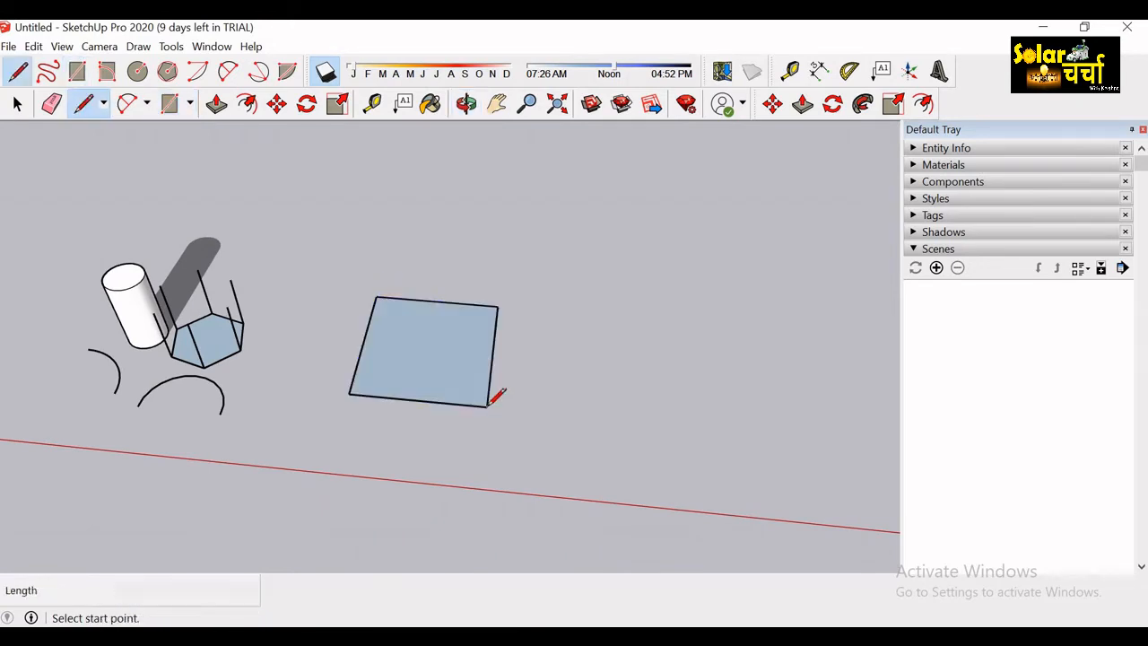
{"action": "left_click", "coordinate": [368, 327]}
{"action": "left_click", "coordinate": [405, 331]}
{"action": "left_click", "coordinate": [406, 331]}
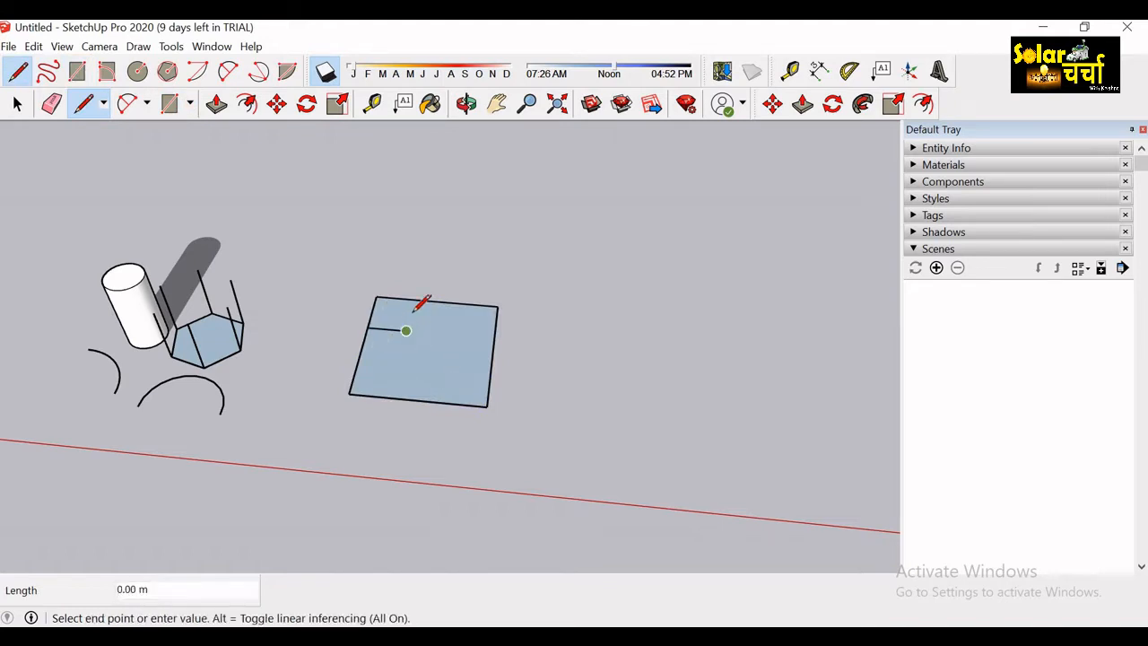
{"action": "left_click", "coordinate": [412, 299]}
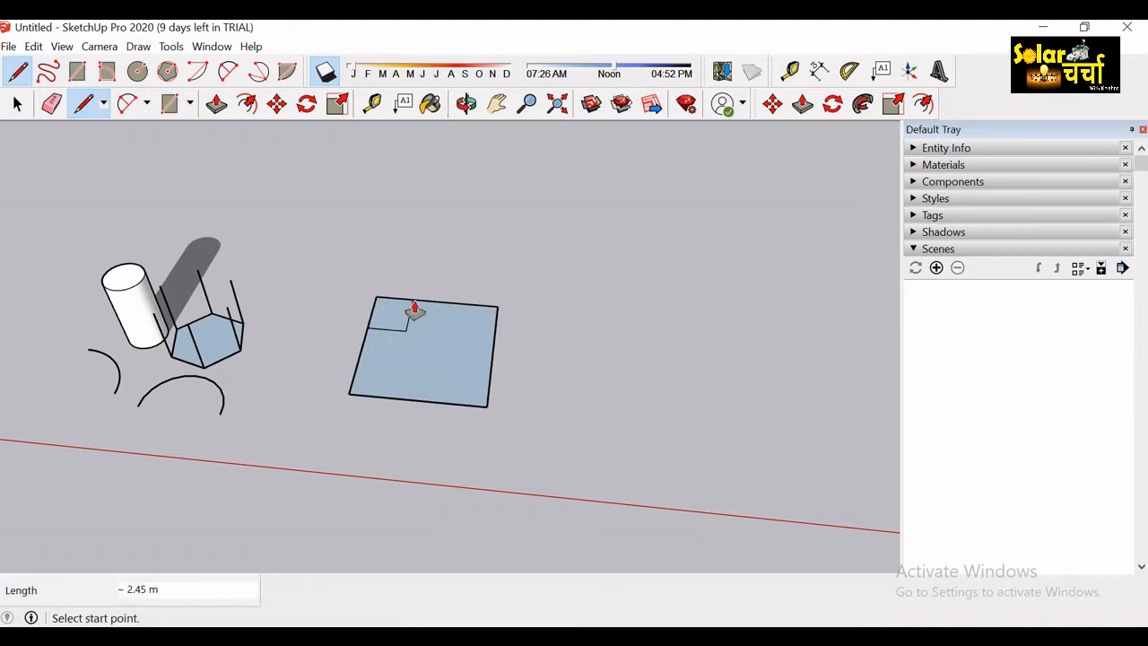
Extrude the rectangle's L-shaped face upward by 3 m with Push/Pull.
{"action": "key", "text": "p"}
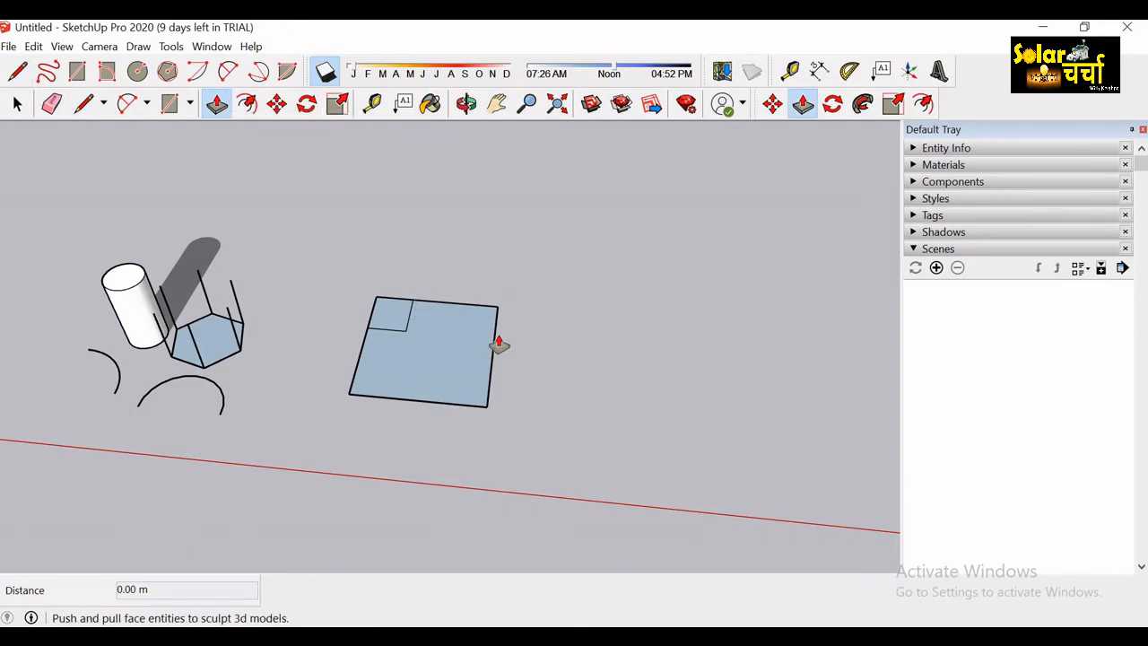
{"action": "left_click", "coordinate": [454, 377]}
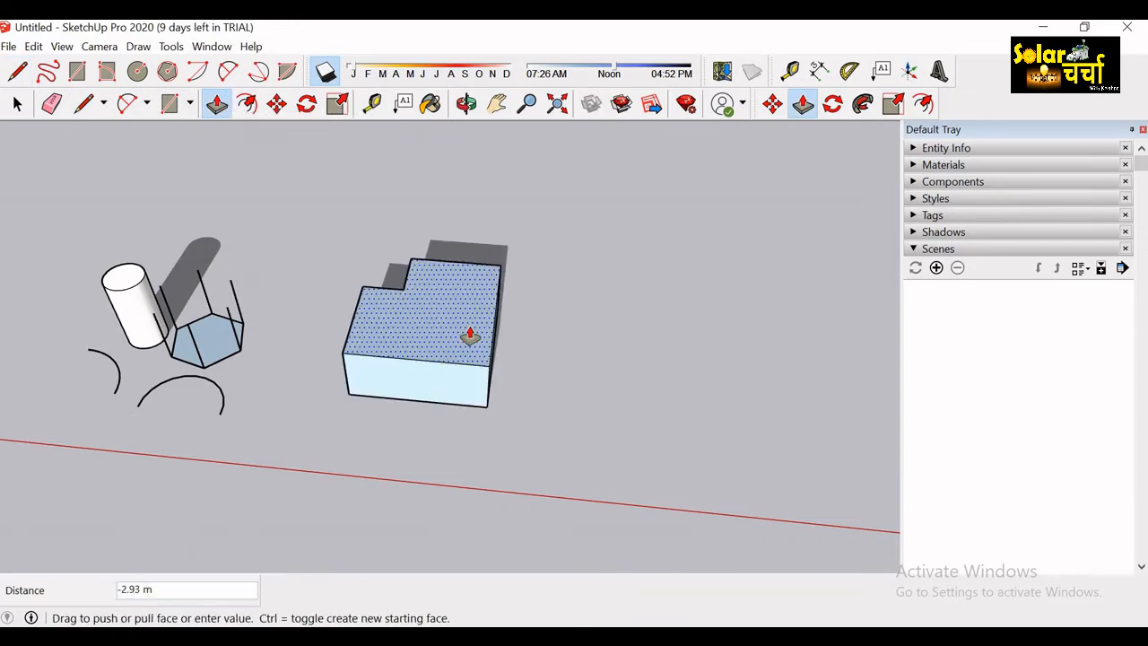
{"action": "left_click", "coordinate": [470, 336]}
{"action": "type", "text": "3"}
{"action": "key", "text": "Return"}
Extrude the small corner face upward by 3 m and raise its top face another 3 m as a tower.
{"action": "key", "text": "o"}
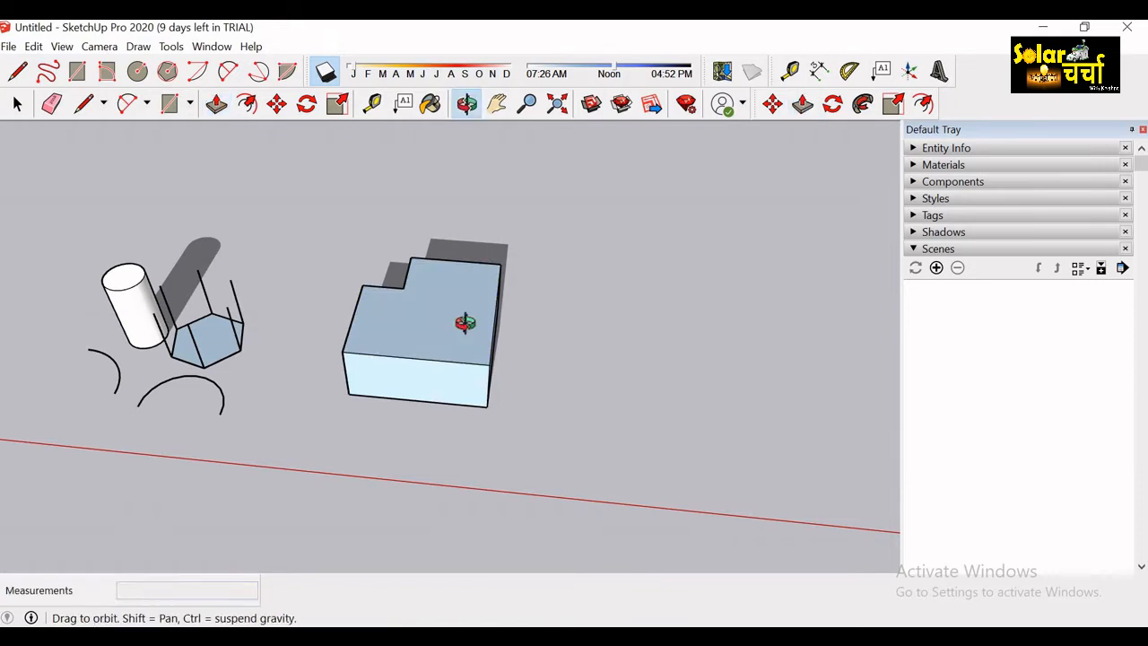
{"action": "left_click_drag", "start_coordinate": [608, 334], "coordinate": [441, 400]}
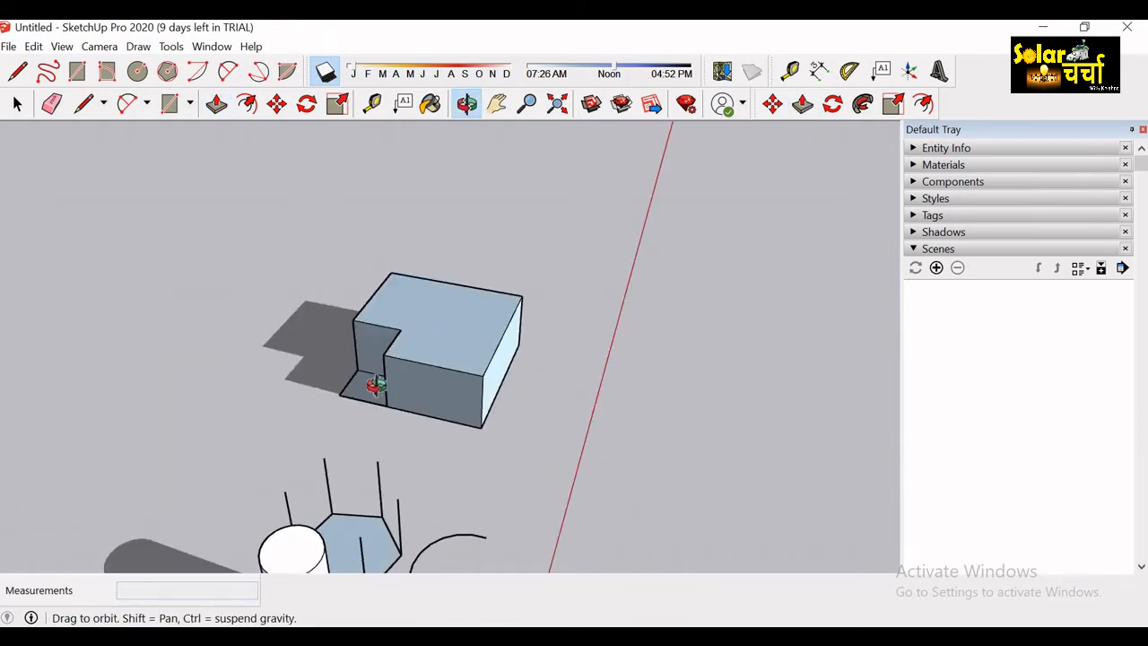
{"action": "scroll", "coordinate": [377, 381], "scroll_direction": "up", "scroll_amount": 5}
{"action": "left_click_drag", "start_coordinate": [377, 380], "coordinate": [591, 367]}
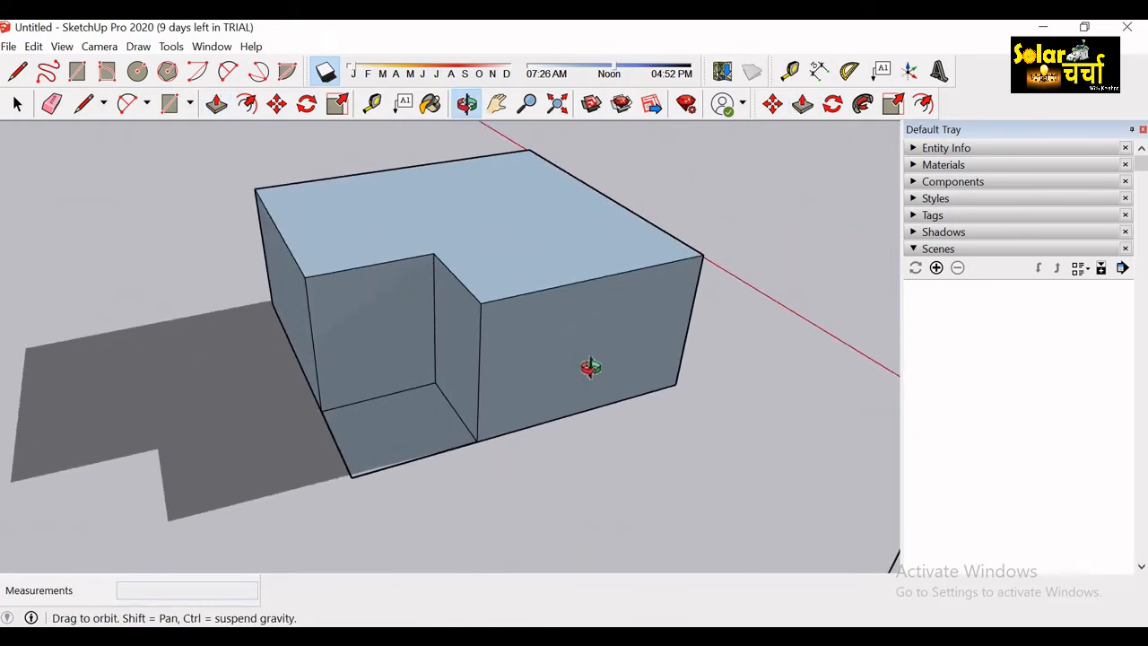
{"action": "key", "text": "p"}
{"action": "left_click_drag", "start_coordinate": [379, 441], "coordinate": [443, 262]}
{"action": "type", "text": "3"}
{"action": "key", "text": "Return"}
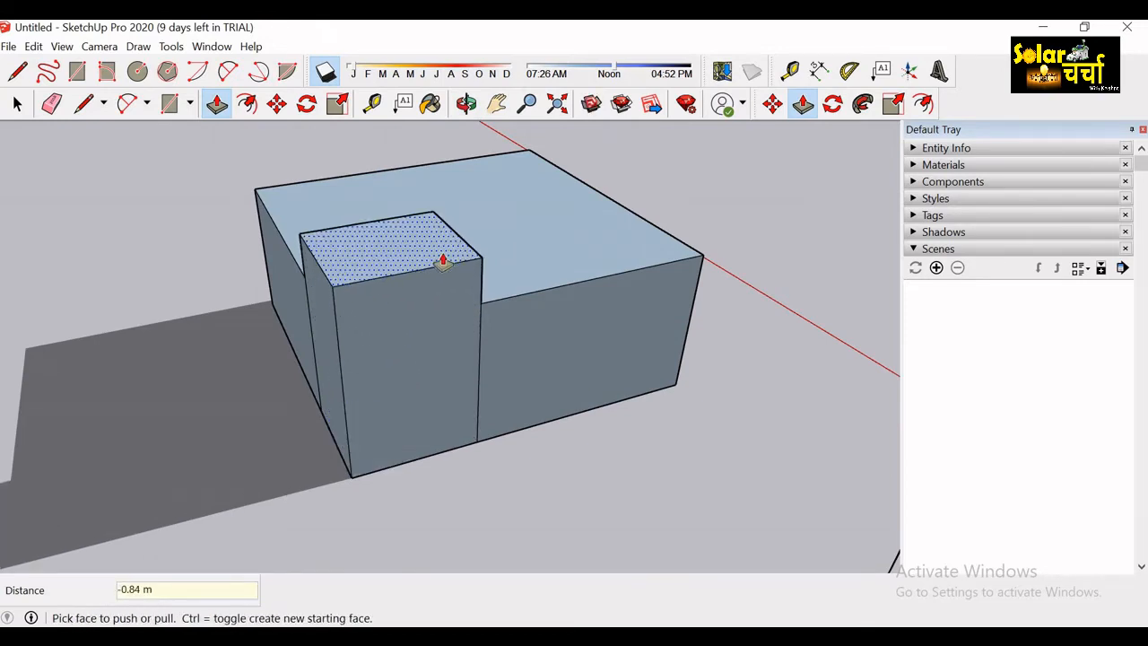
{"action": "type", "text": "3"}
{"action": "key", "text": "Return"}
Offset the edges of the block's L-shaped top face inward by 0.2 m.
{"action": "key", "text": "o"}
{"action": "scroll", "coordinate": [436, 249], "scroll_direction": "down", "scroll_amount": 3}
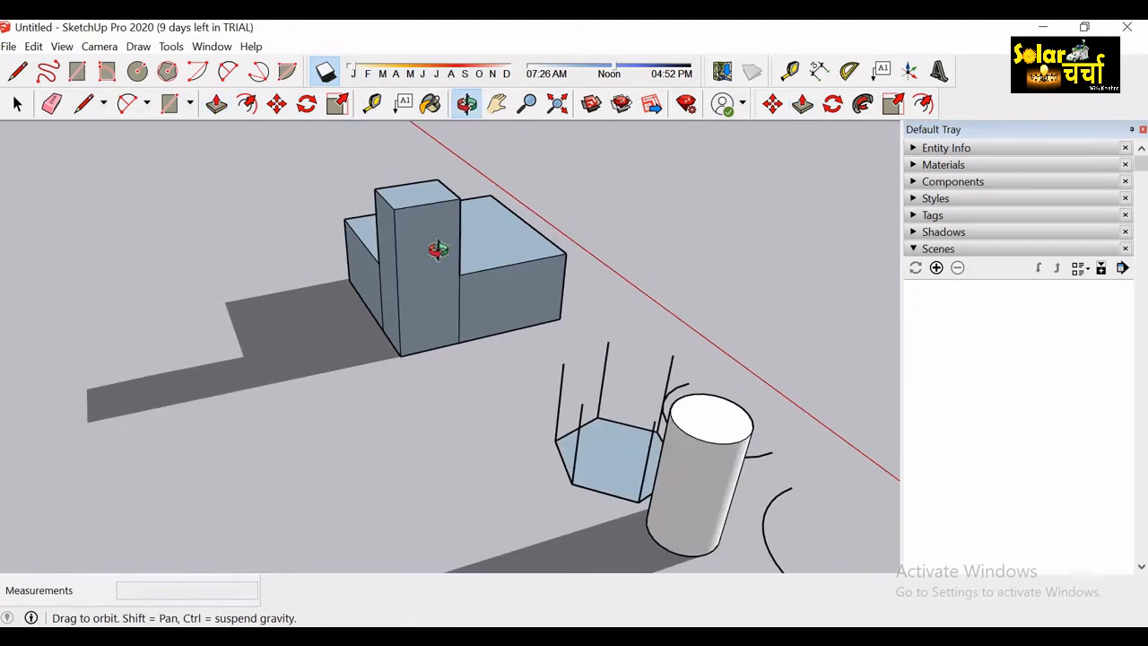
{"action": "left_click_drag", "start_coordinate": [610, 259], "coordinate": [165, 313]}
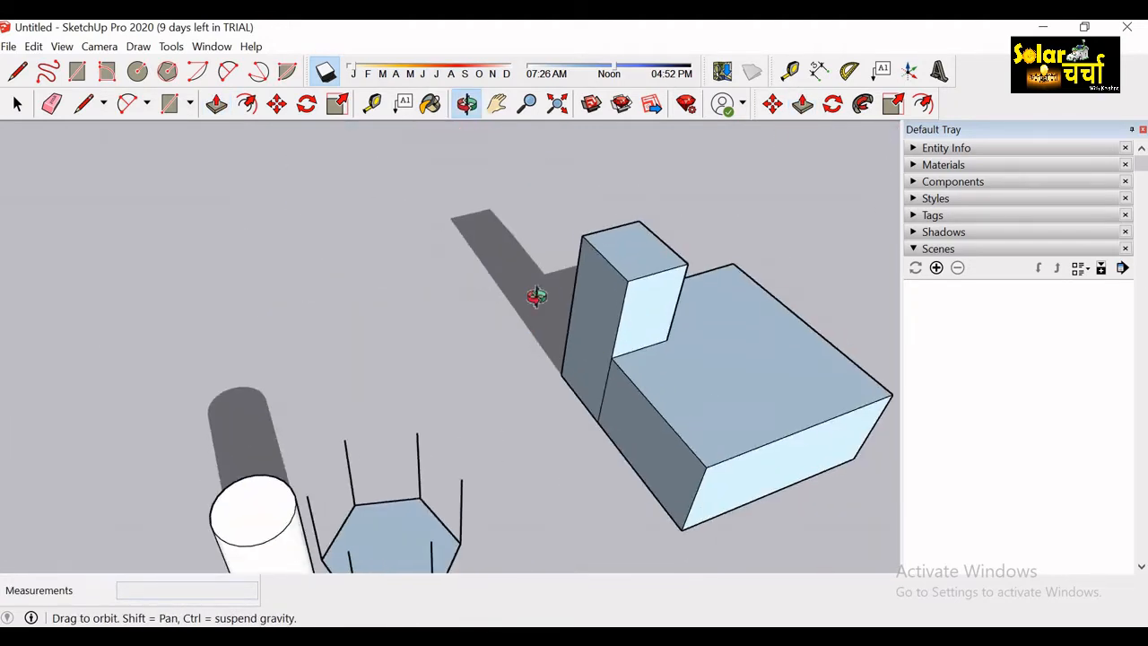
{"action": "left_click_drag", "start_coordinate": [535, 295], "coordinate": [738, 476]}
{"action": "left_click_drag", "start_coordinate": [455, 321], "coordinate": [471, 367], "text": "shift"}
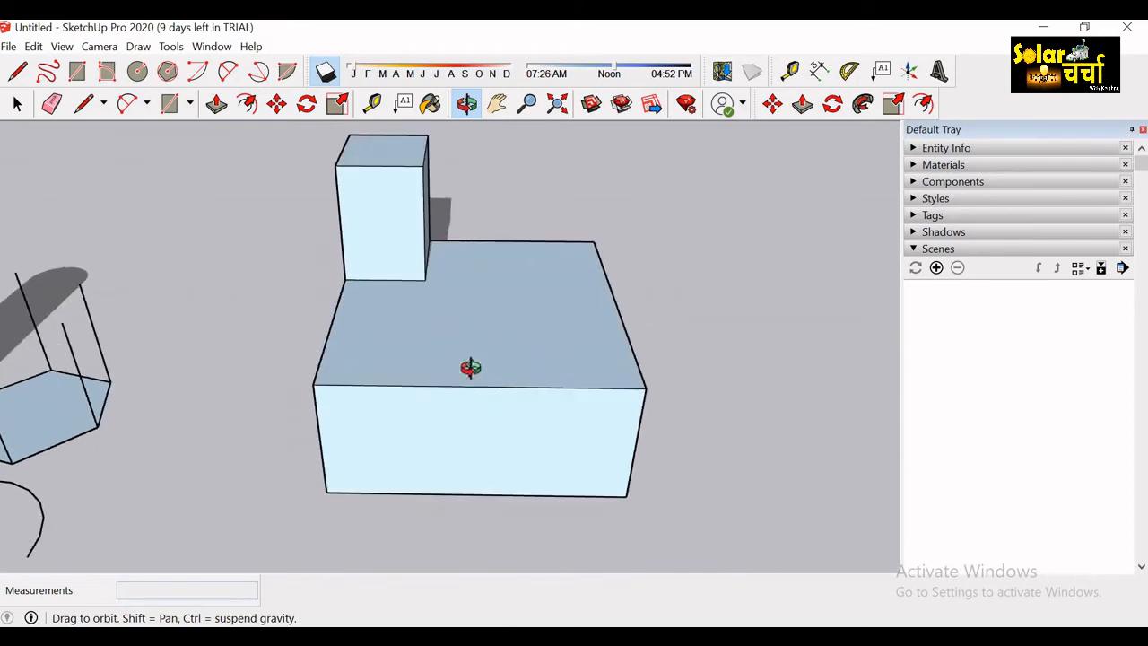
{"action": "scroll", "coordinate": [470, 367], "scroll_direction": "down", "scroll_amount": 3}
{"action": "left_click_drag", "start_coordinate": [395, 357], "coordinate": [341, 456]}
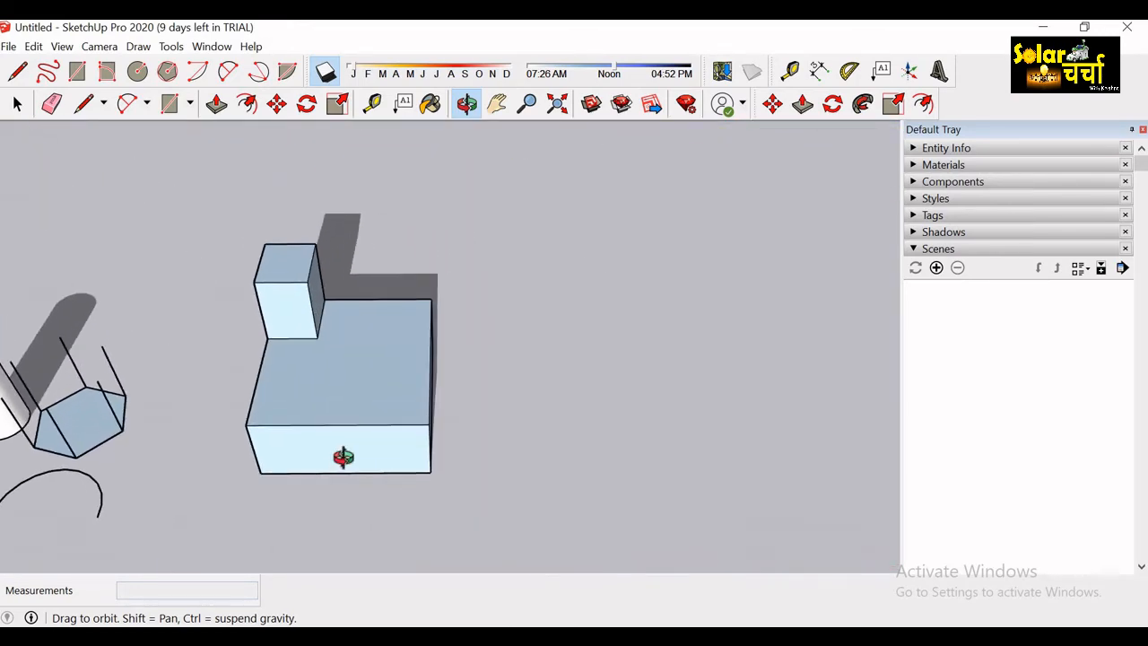
{"action": "left_click", "coordinate": [256, 108]}
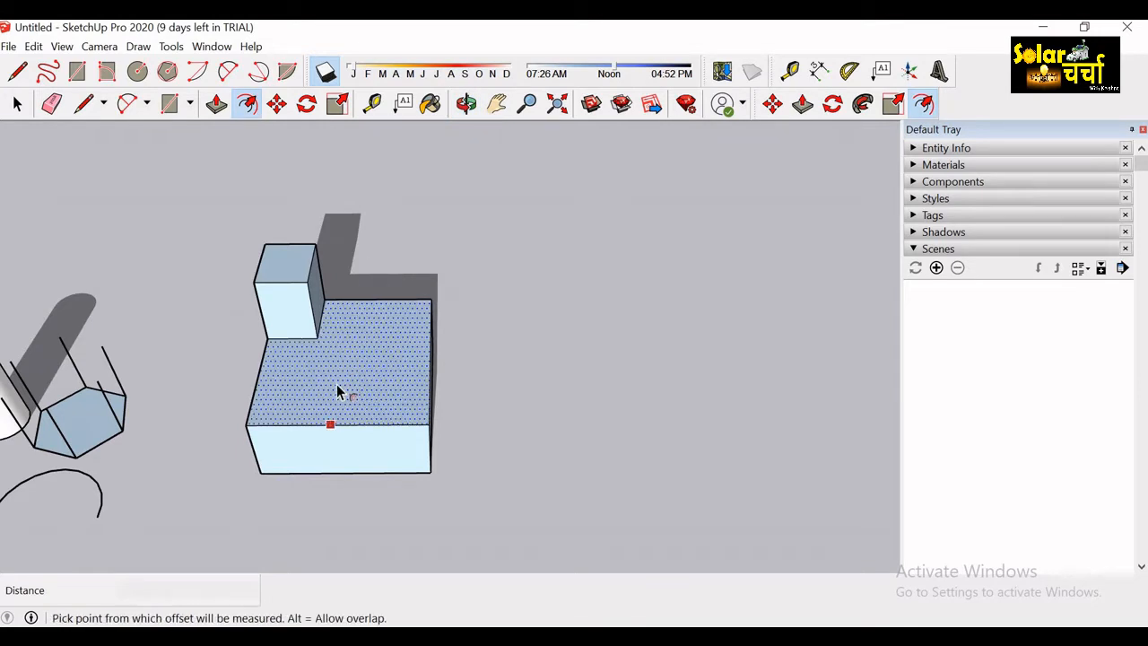
{"action": "left_click", "coordinate": [267, 374]}
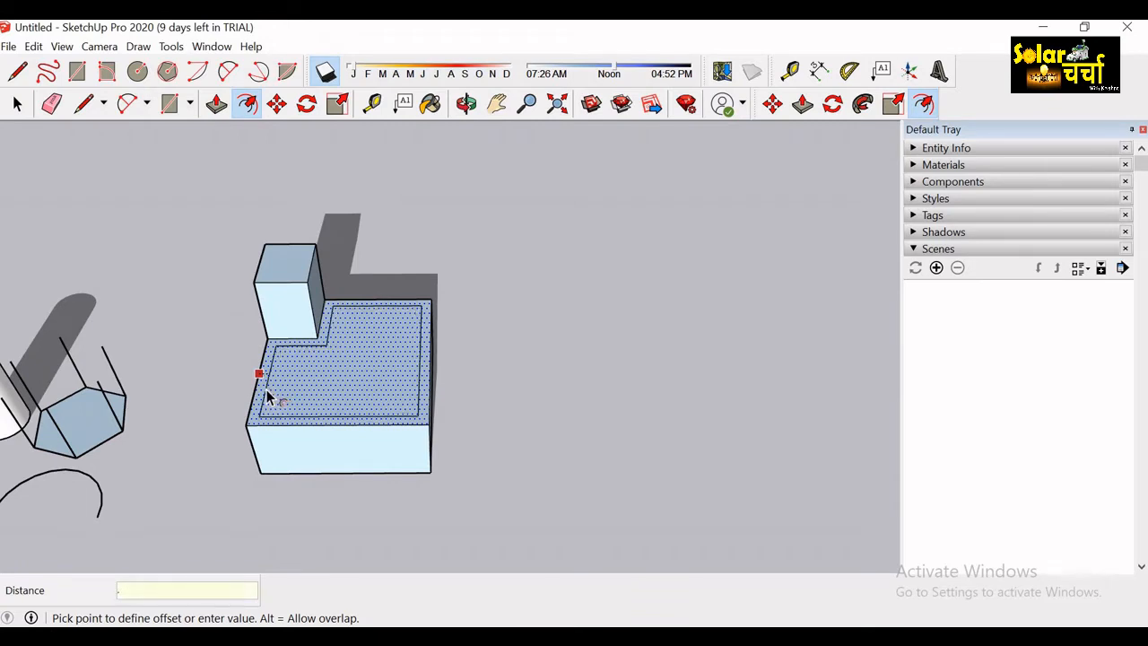
{"action": "key", "text": "Return"}
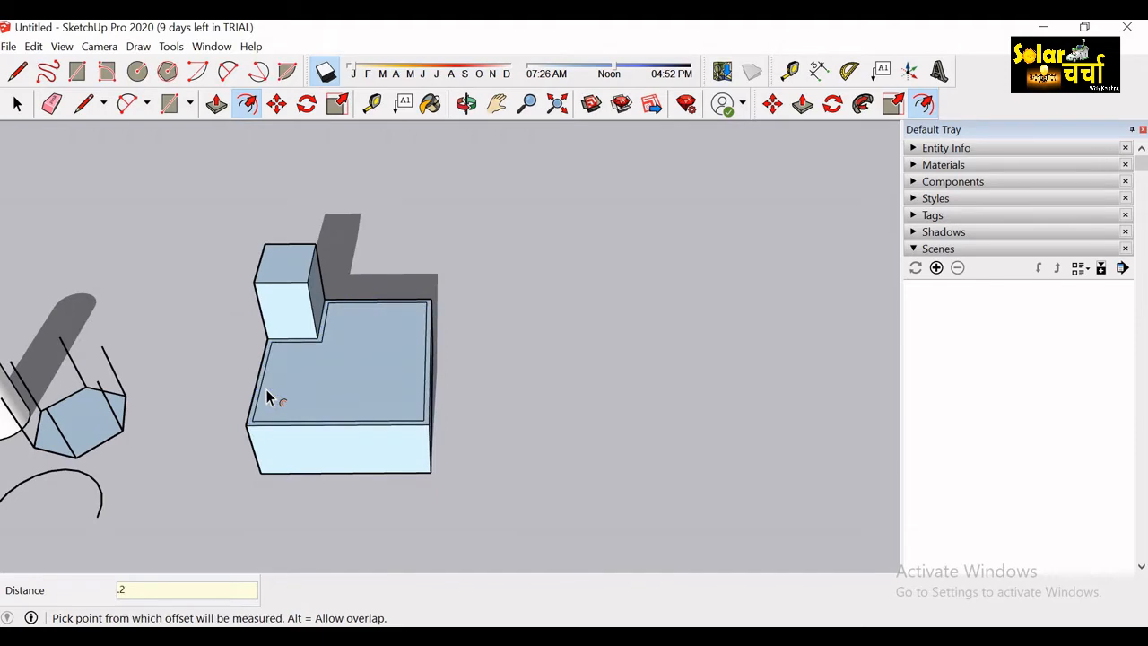
Raise the narrow border around the L-shaped roof by 1 m with Push/Pull to form a parapet wall.
{"action": "scroll", "coordinate": [266, 394], "scroll_direction": "up", "scroll_amount": 5}
{"action": "scroll", "coordinate": [267, 397], "scroll_direction": "up", "scroll_amount": 3}
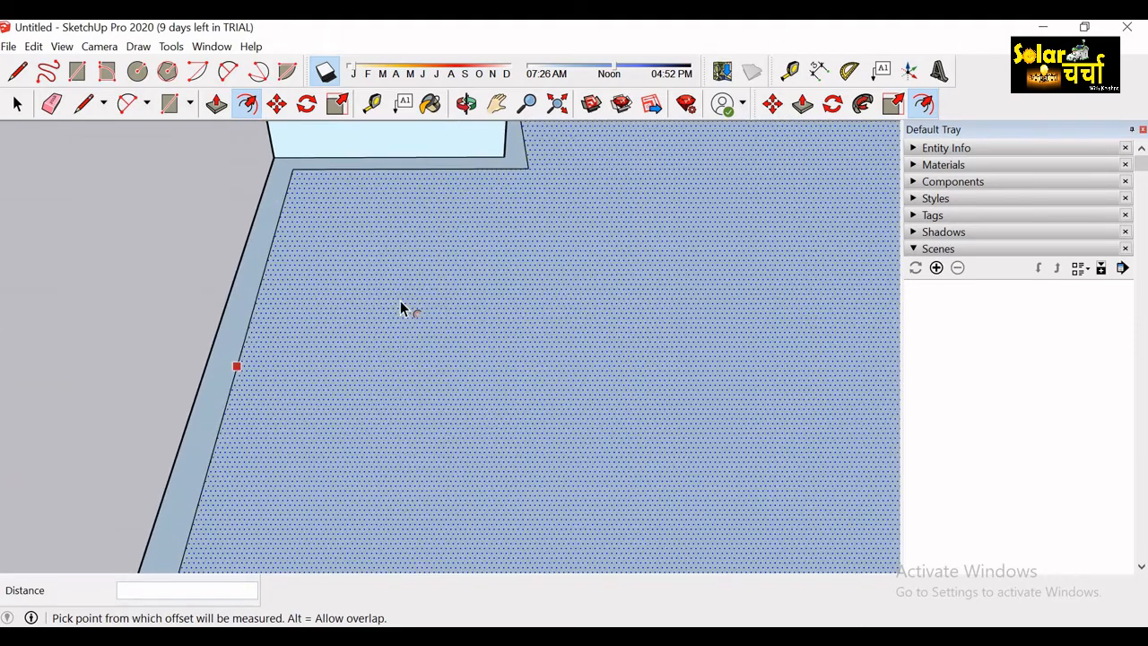
{"action": "scroll", "coordinate": [403, 308], "scroll_direction": "down", "scroll_amount": 2}
{"action": "scroll", "coordinate": [403, 307], "scroll_direction": "down", "scroll_amount": 2}
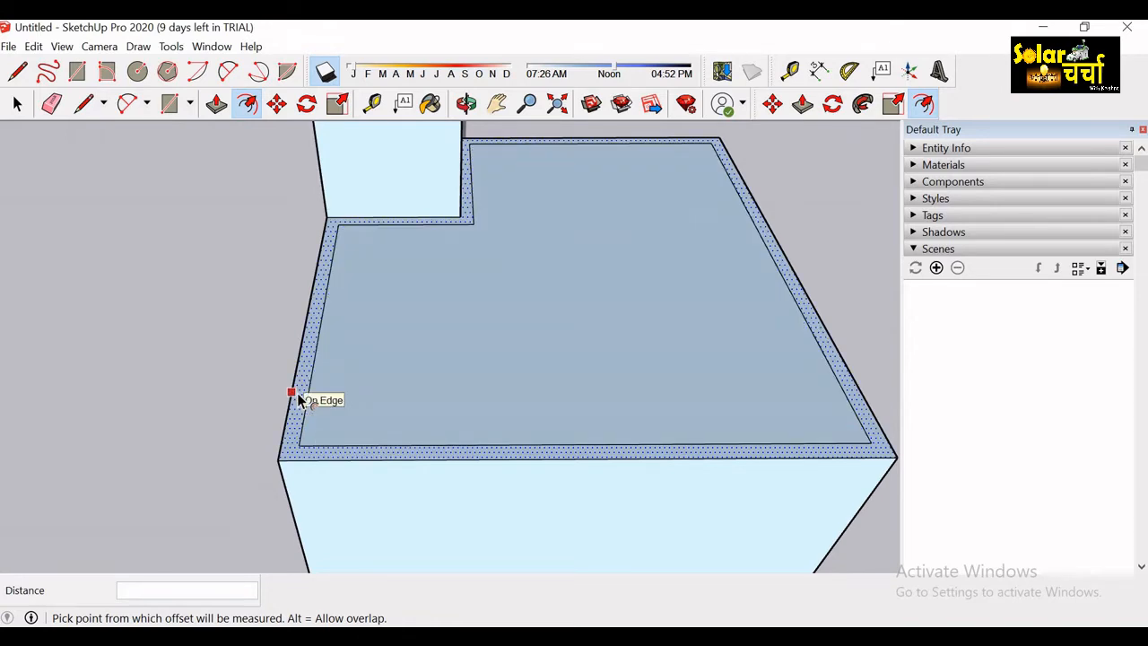
{"action": "left_click", "coordinate": [217, 105]}
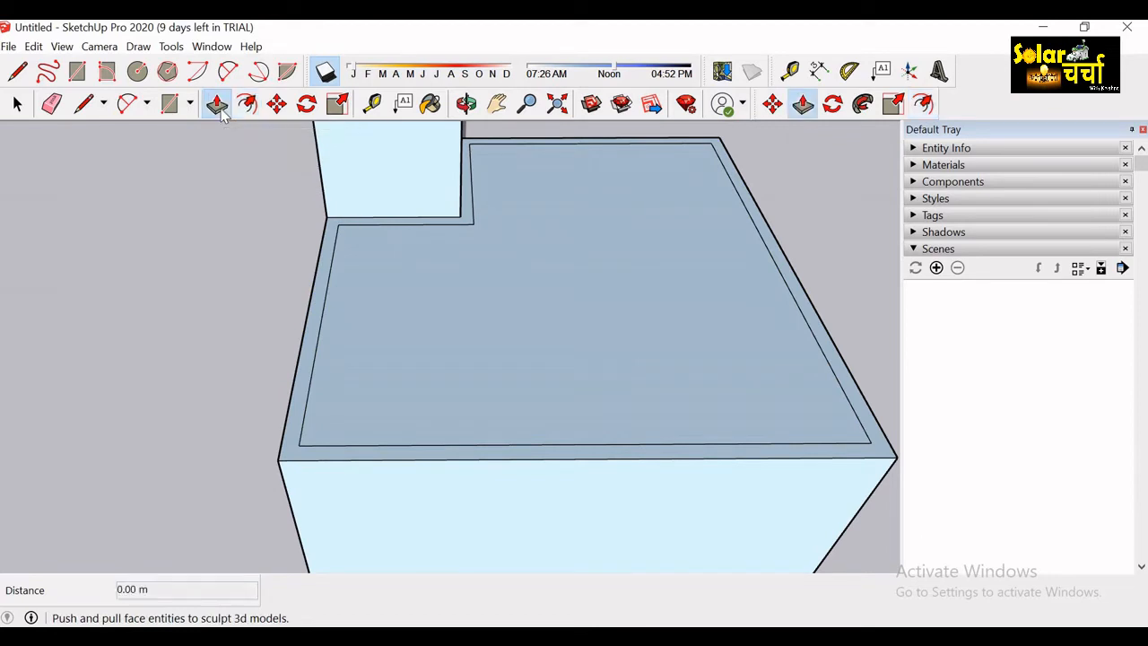
{"action": "left_click", "coordinate": [313, 314]}
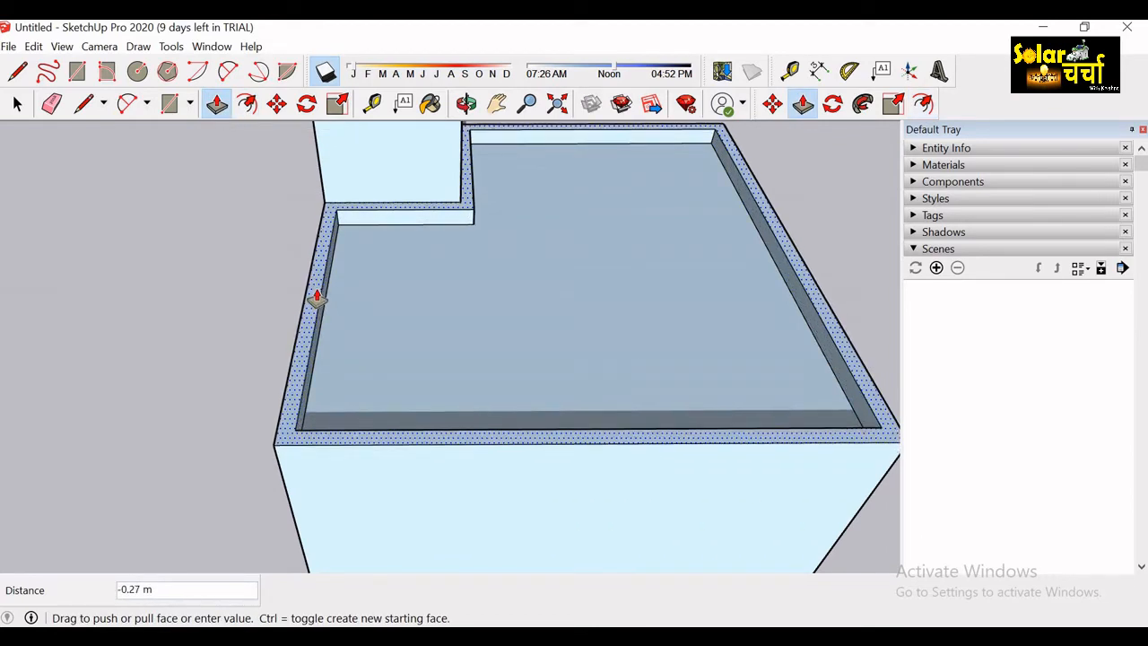
{"action": "left_click", "coordinate": [316, 299]}
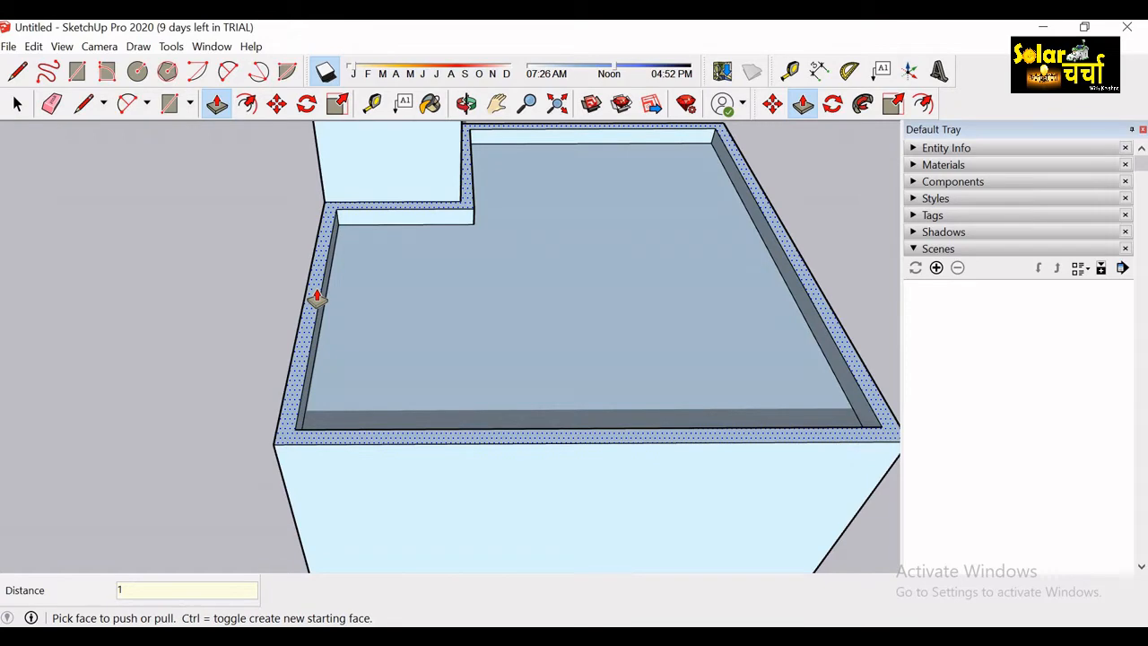
{"action": "key", "text": "Return"}
Offset the edges of the tower's square top face inward by 0.2 m.
{"action": "key", "text": "o"}
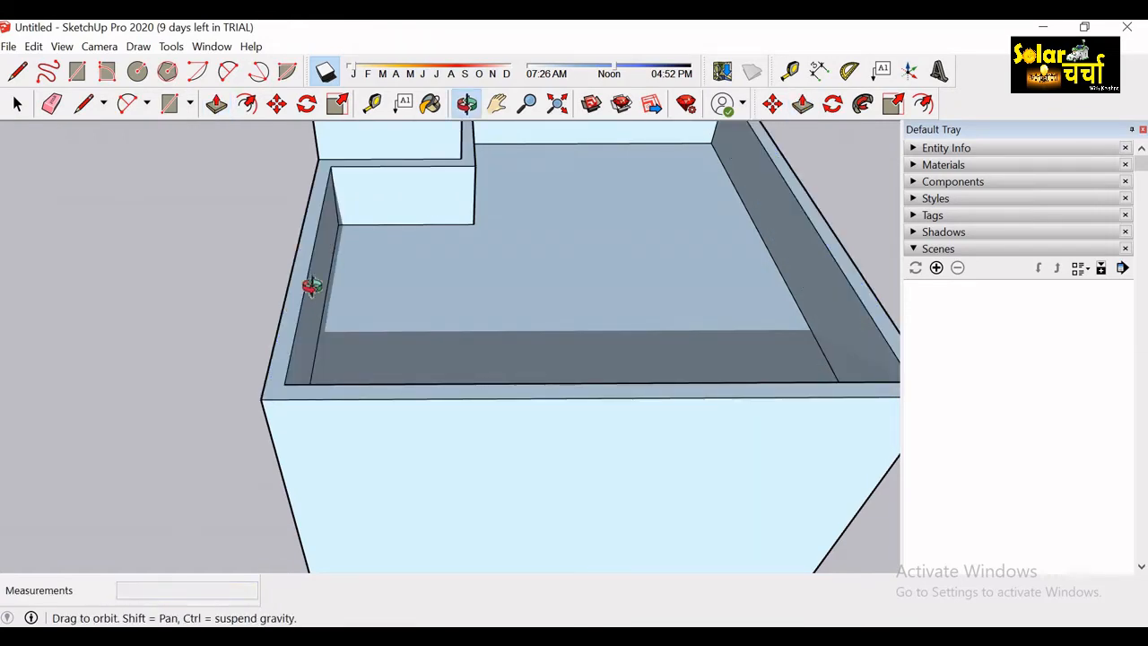
{"action": "scroll", "coordinate": [311, 285], "scroll_direction": "down", "scroll_amount": 3}
{"action": "mouse_move", "coordinate": [331, 341]}
{"action": "left_mouse_down"}
{"action": "mouse_move", "coordinate": [654, 238]}
{"action": "mouse_move", "coordinate": [736, 230]}
{"action": "mouse_move", "coordinate": [335, 343]}
{"action": "left_mouse_up"}
{"action": "left_click_drag", "start_coordinate": [566, 348], "coordinate": [361, 364]}
{"action": "left_click_drag", "start_coordinate": [810, 416], "coordinate": [366, 437]}
{"action": "left_click_drag", "start_coordinate": [500, 474], "coordinate": [477, 270]}
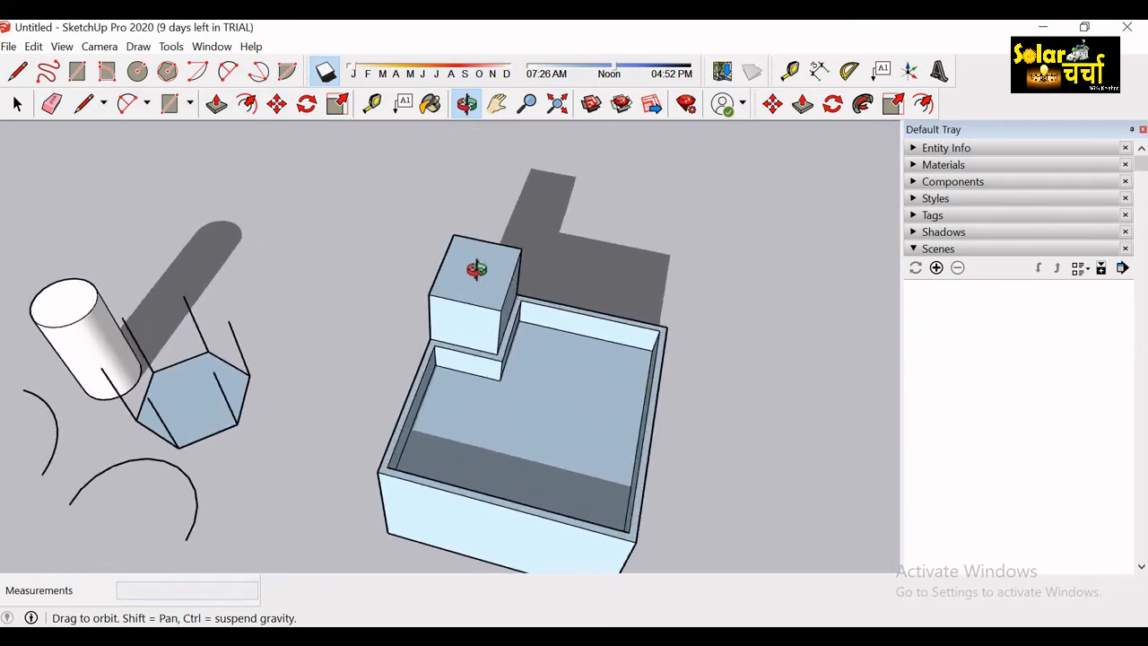
{"action": "scroll", "coordinate": [477, 269], "scroll_direction": "up", "scroll_amount": 5}
{"action": "key", "text": "space"}
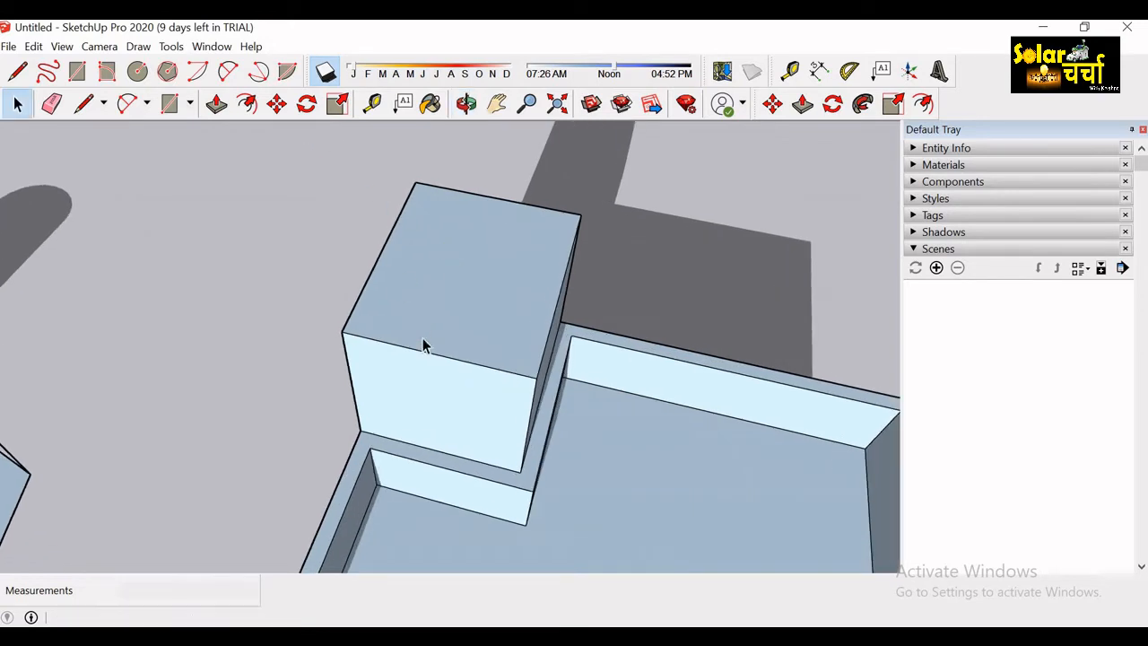
{"action": "left_click", "coordinate": [482, 313]}
{"action": "left_click", "coordinate": [247, 104]}
{"action": "left_click", "coordinate": [393, 258]}
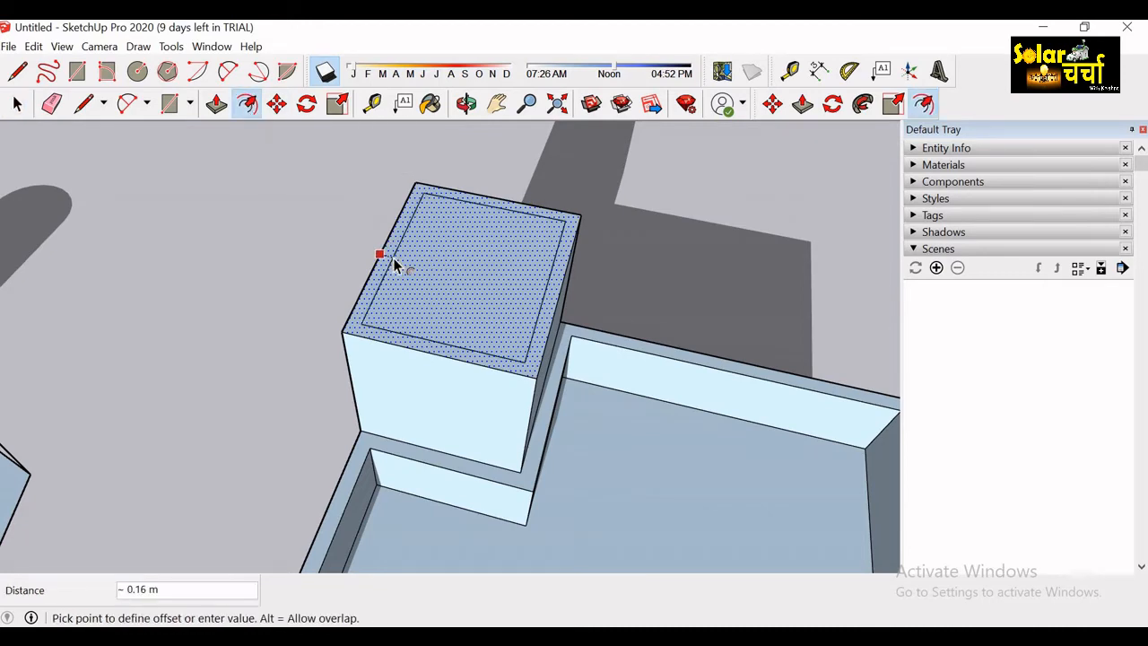
{"action": "left_click", "coordinate": [397, 263]}
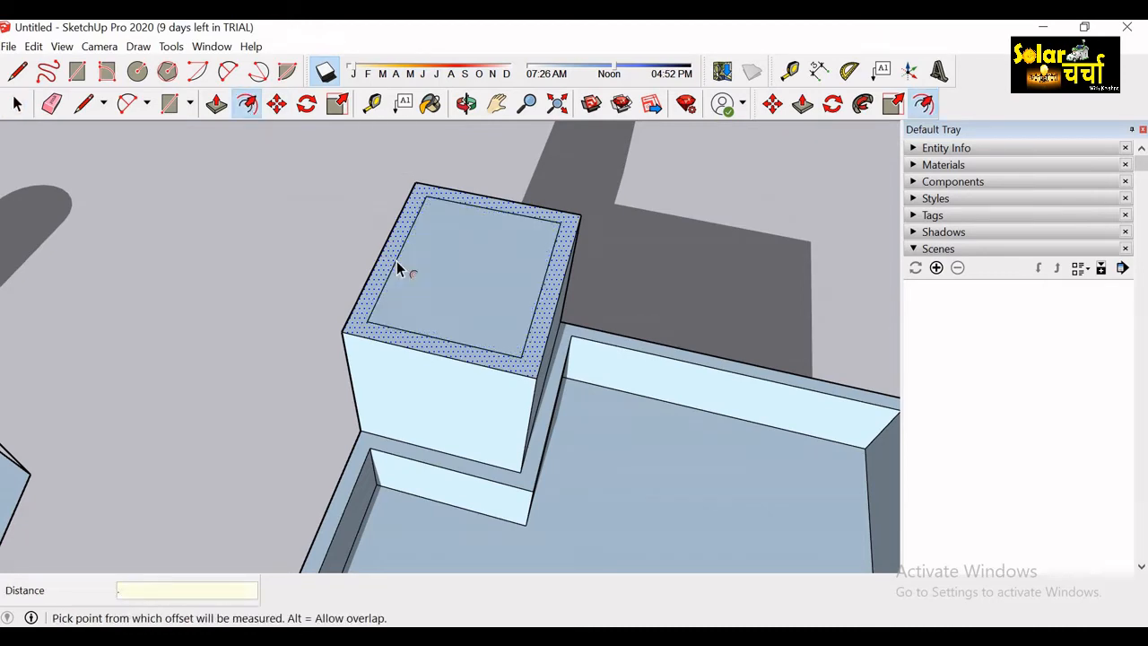
{"action": "key", "text": "Return"}
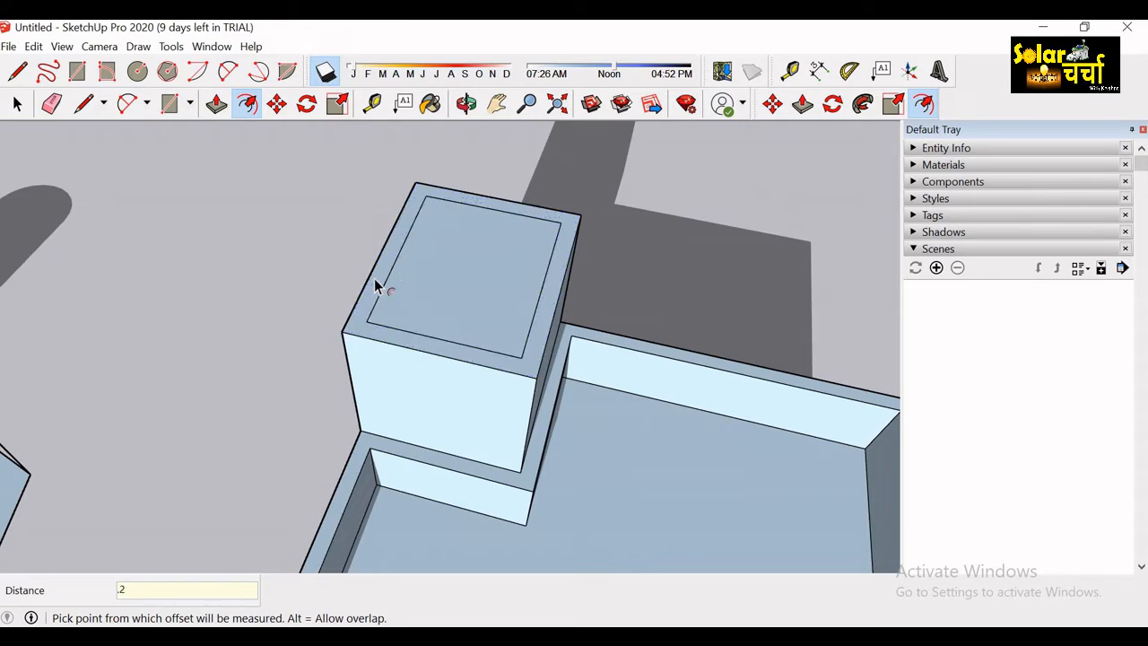
Raise the narrow border around the tower's top face by 0.2 m with Push/Pull to form a low parapet.
{"action": "key", "text": "p"}
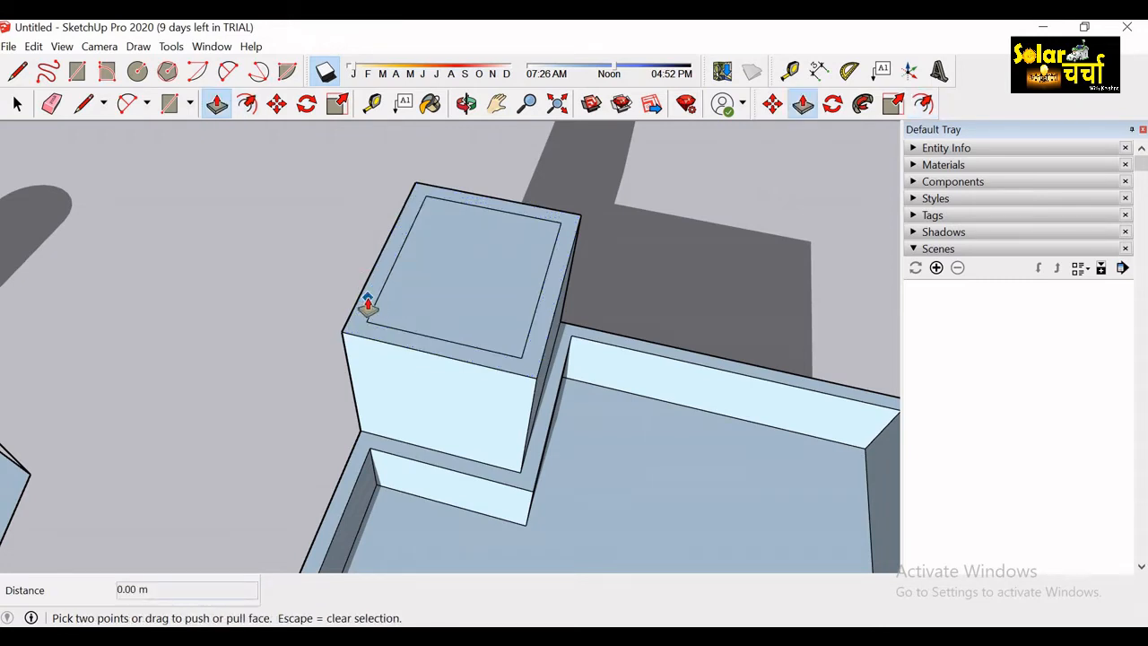
{"action": "left_click", "coordinate": [368, 305]}
{"action": "left_click", "coordinate": [367, 303]}
{"action": "type", "text": ".2"}
{"action": "key", "text": "Return"}
Draw two 0.2 m lines across one side of the tower's parapet and push the strip between them down 0.2 m as a notch.
{"action": "key", "text": "o"}
{"action": "left_click_drag", "start_coordinate": [449, 333], "coordinate": [508, 290]}
{"action": "left_click_drag", "start_coordinate": [379, 275], "coordinate": [501, 319]}
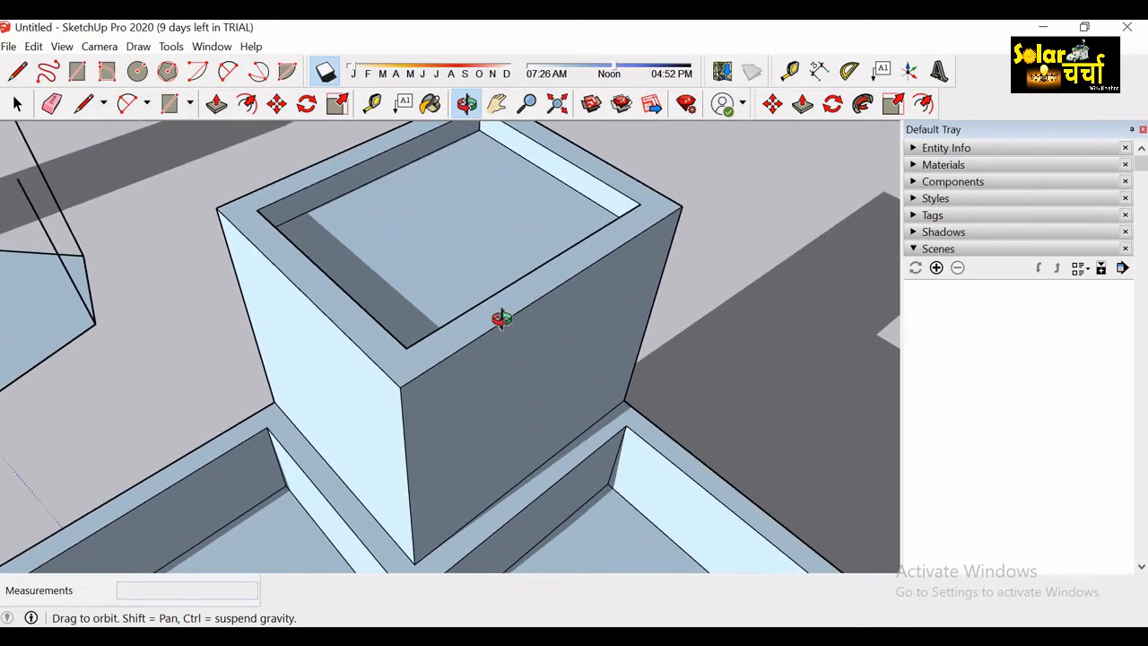
{"action": "key", "text": "l"}
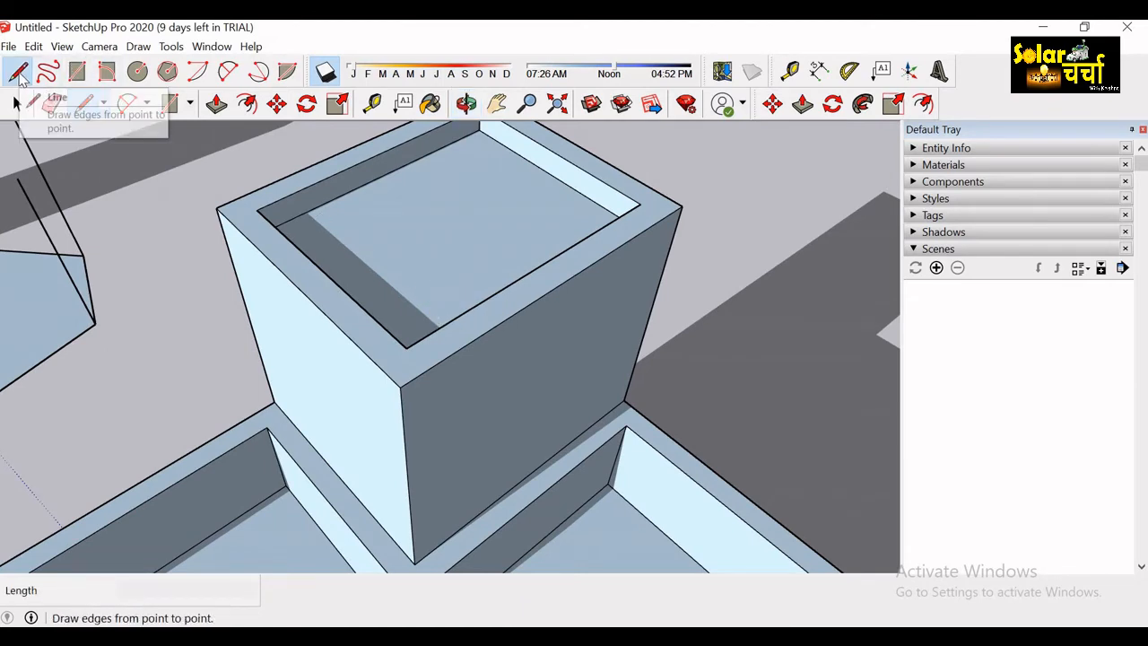
{"action": "left_click", "coordinate": [462, 315]}
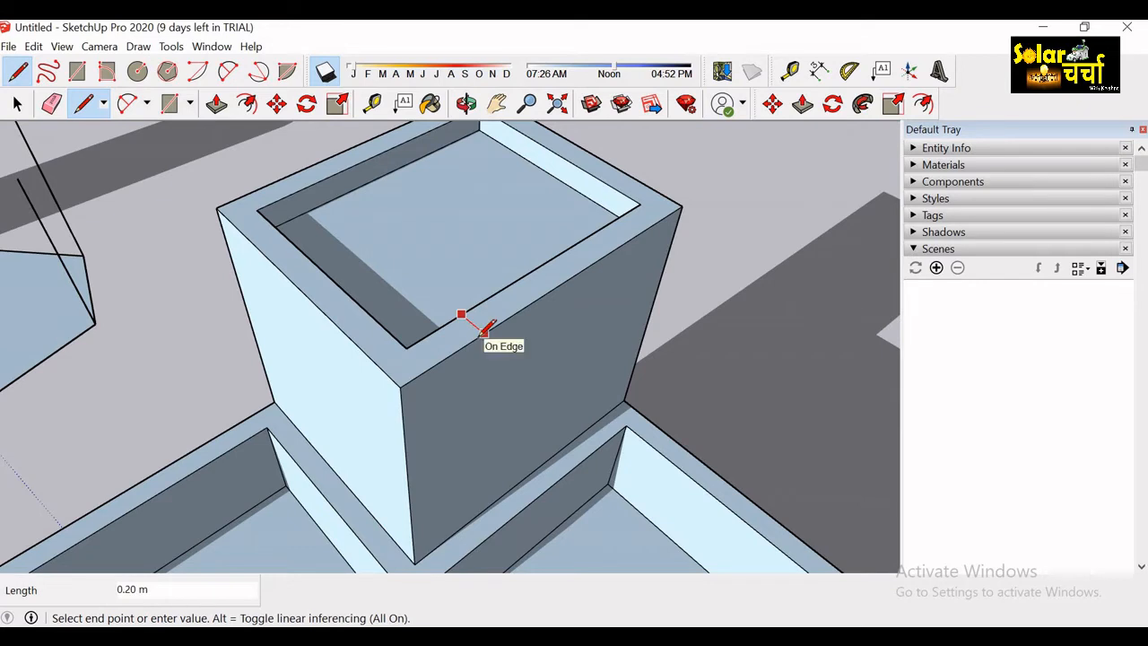
{"action": "left_click", "coordinate": [483, 333]}
{"action": "left_click", "coordinate": [531, 271]}
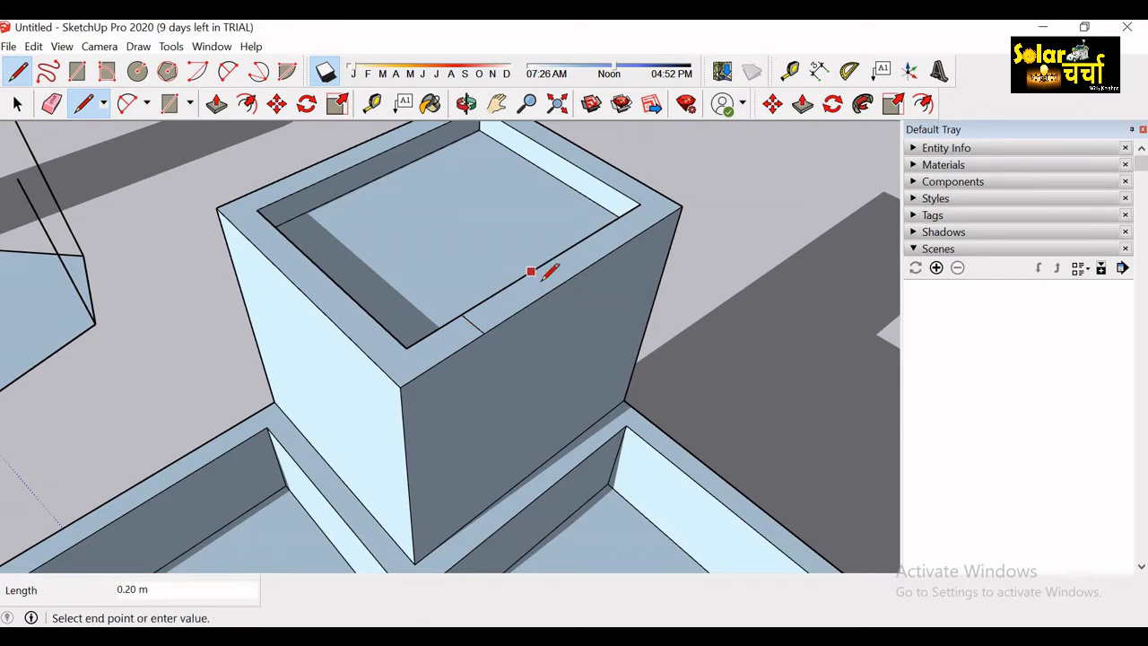
{"action": "left_click", "coordinate": [551, 287]}
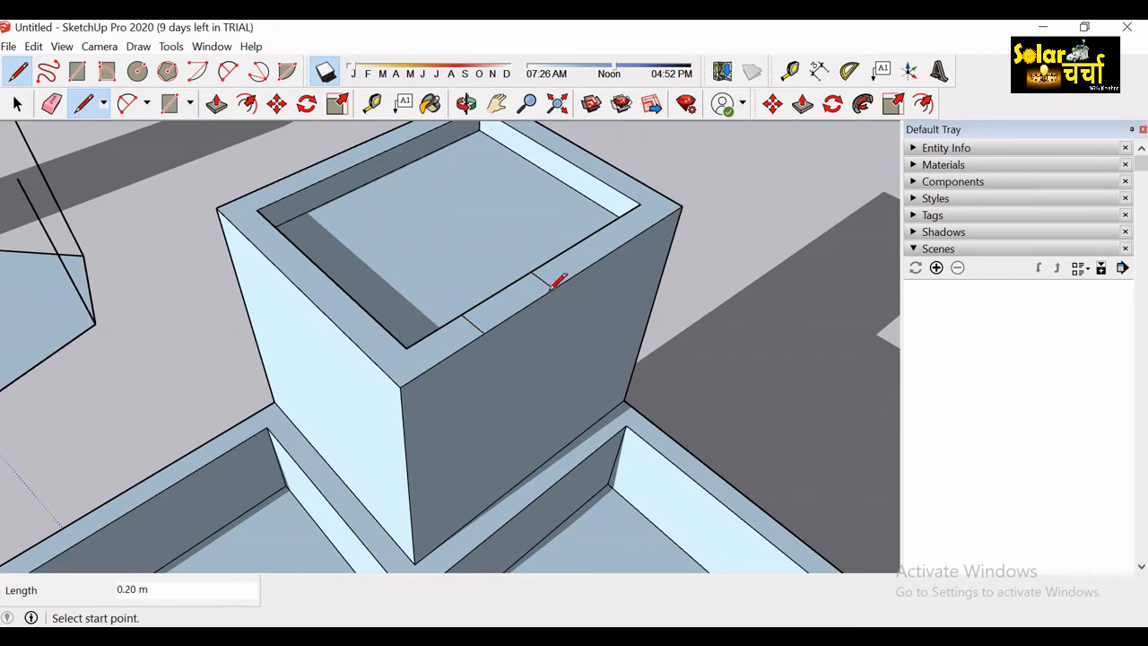
{"action": "left_click", "coordinate": [216, 104]}
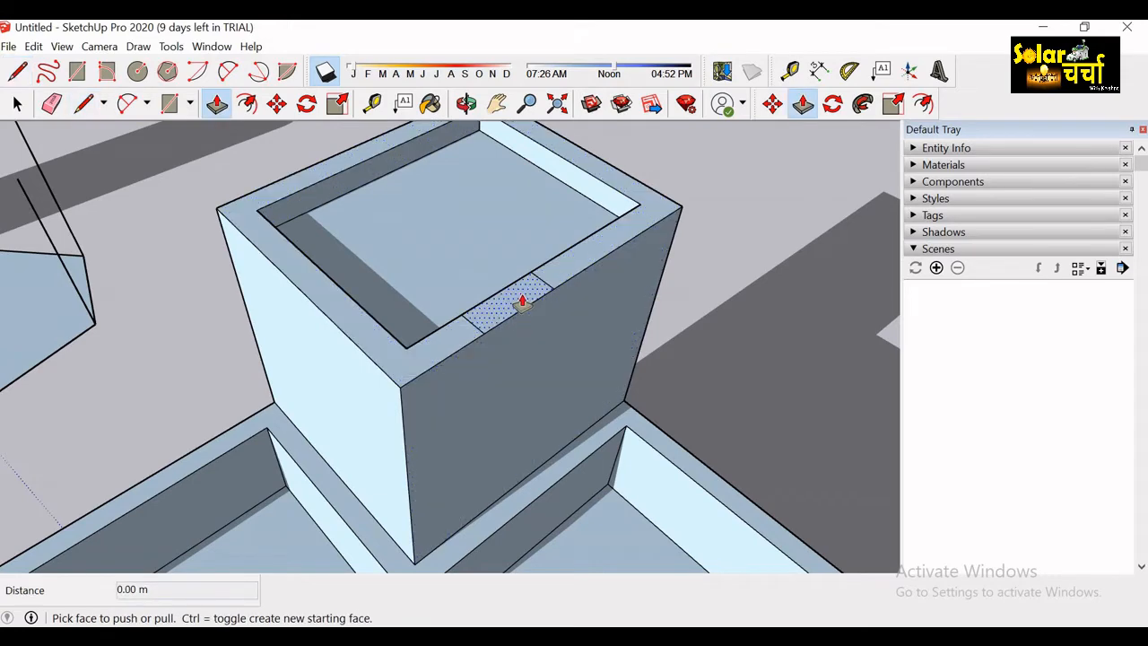
{"action": "left_click_drag", "start_coordinate": [522, 303], "coordinate": [522, 330]}
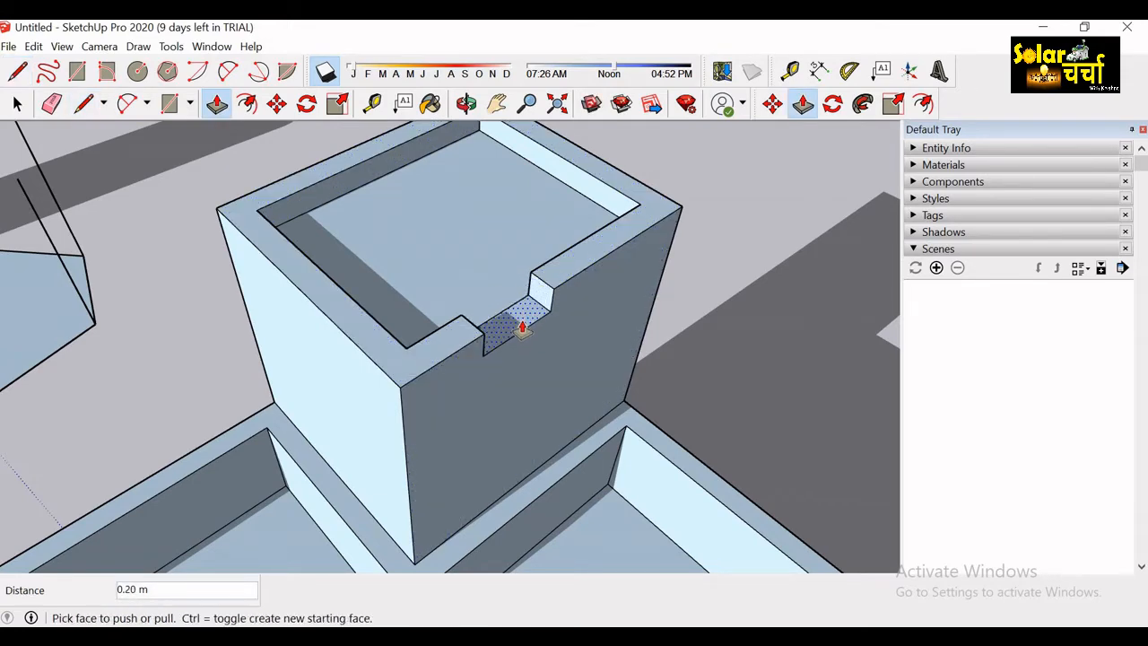
Examine the notched tower and the parapeted building from several angles and distances.
{"action": "key", "text": "o"}
{"action": "left_click_drag", "start_coordinate": [660, 296], "coordinate": [543, 390]}
{"action": "left_click_drag", "start_coordinate": [568, 431], "coordinate": [262, 443]}
{"action": "scroll", "coordinate": [429, 468], "scroll_direction": "down", "scroll_amount": 5}
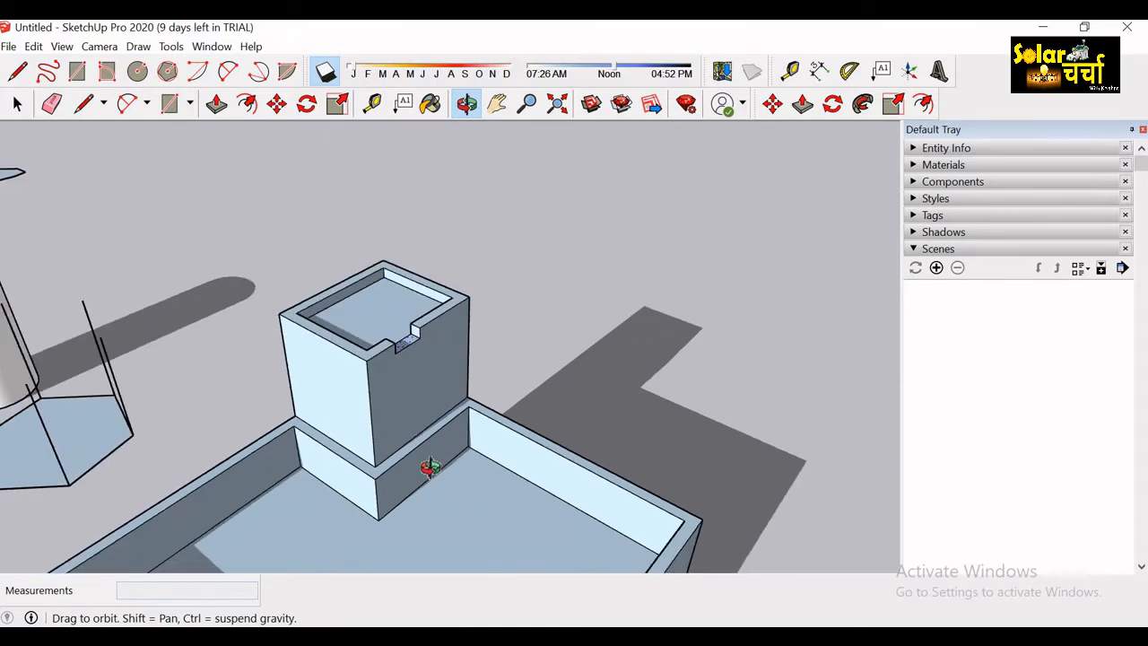
{"action": "scroll", "coordinate": [418, 320], "scroll_direction": "down", "scroll_amount": 2}
{"action": "mouse_move", "coordinate": [418, 320]}
{"action": "left_mouse_down"}
{"action": "mouse_move", "coordinate": [509, 334]}
{"action": "mouse_move", "coordinate": [515, 374]}
{"action": "mouse_move", "coordinate": [476, 374]}
{"action": "mouse_move", "coordinate": [487, 372]}
{"action": "mouse_move", "coordinate": [463, 392]}
{"action": "left_mouse_up"}
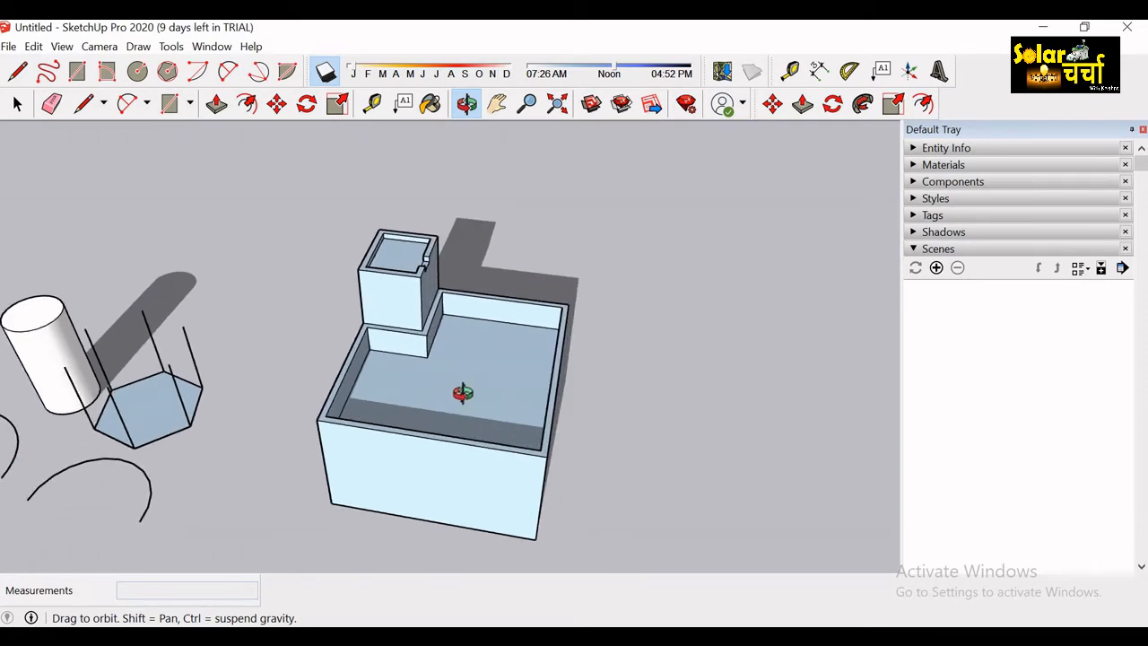
{"action": "left_click_drag", "start_coordinate": [414, 398], "coordinate": [461, 398]}
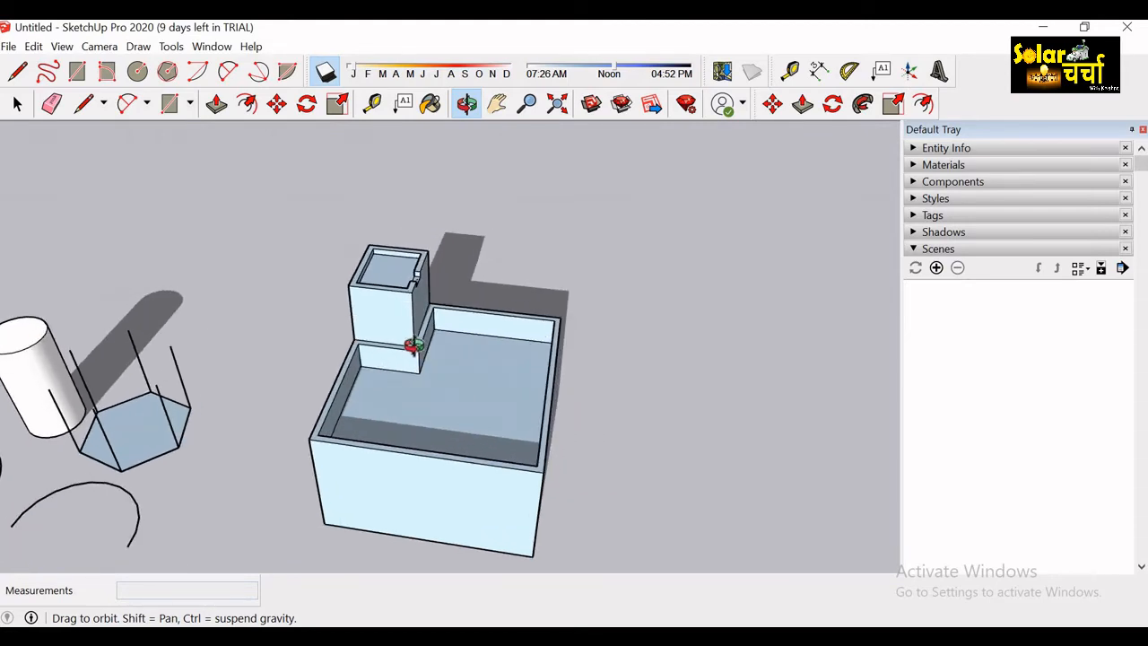
{"action": "left_click_drag", "start_coordinate": [372, 366], "coordinate": [419, 427]}
{"action": "left_click_drag", "start_coordinate": [465, 457], "coordinate": [538, 535], "text": "shift"}
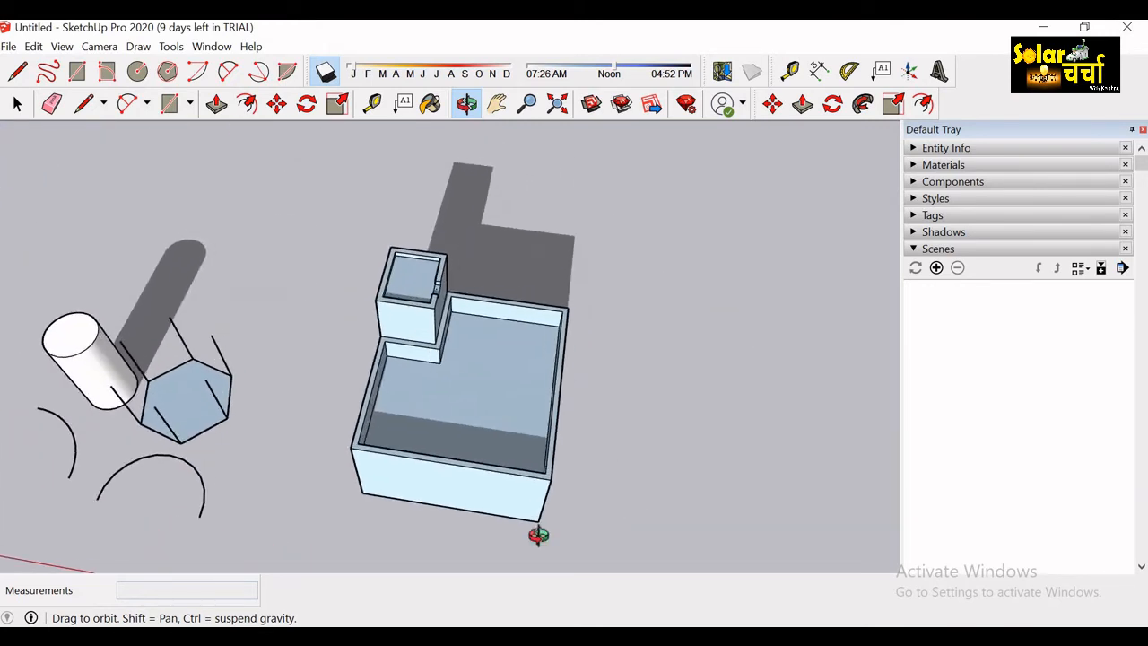
Move the large arc beside the hexagon freely across the ground three times, the last time by about 2.1 m.
{"action": "left_click", "coordinate": [277, 106]}
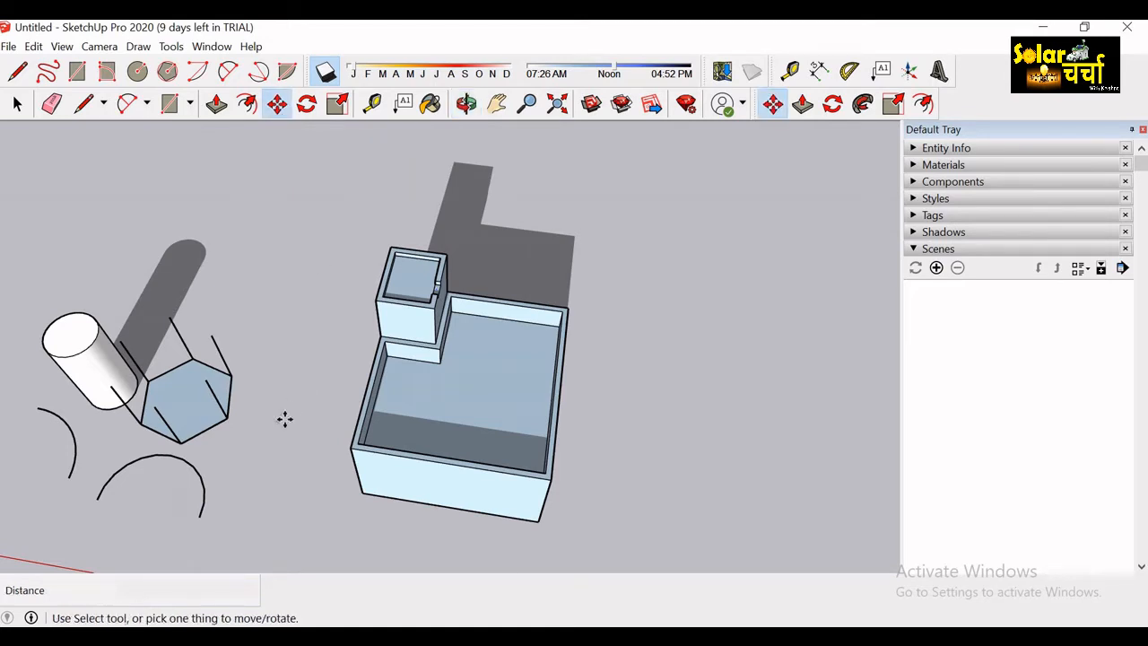
{"action": "left_click", "coordinate": [198, 480]}
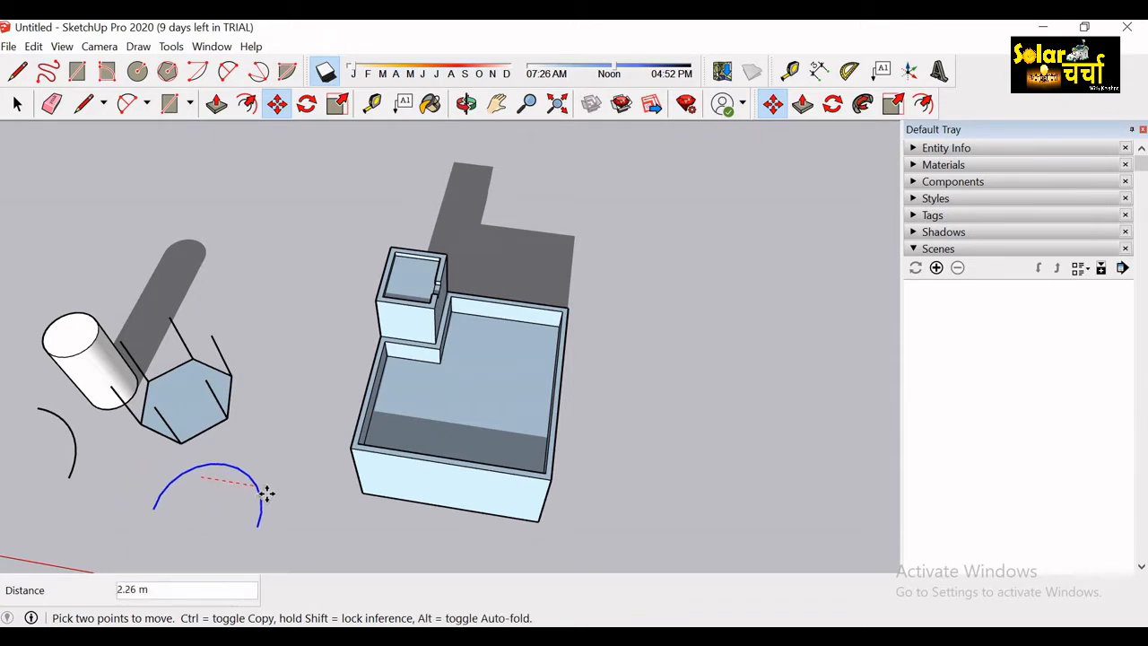
{"action": "left_click", "coordinate": [252, 496]}
{"action": "left_click", "coordinate": [251, 494]}
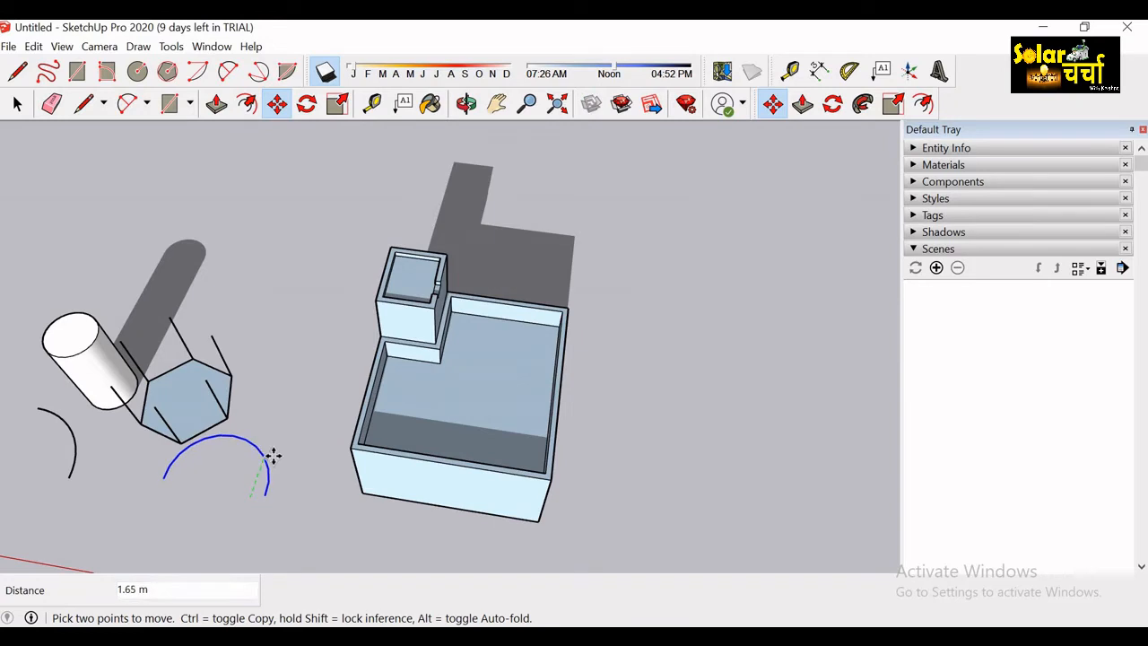
{"action": "left_click", "coordinate": [273, 455]}
{"action": "left_click", "coordinate": [265, 456]}
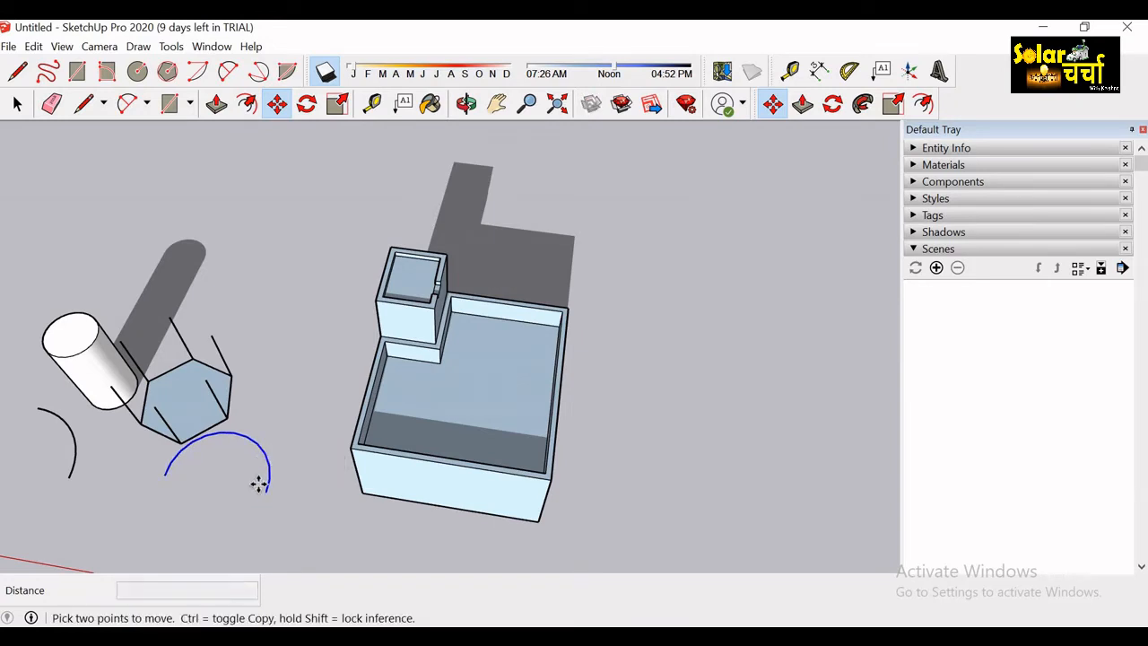
{"action": "left_click", "coordinate": [254, 505]}
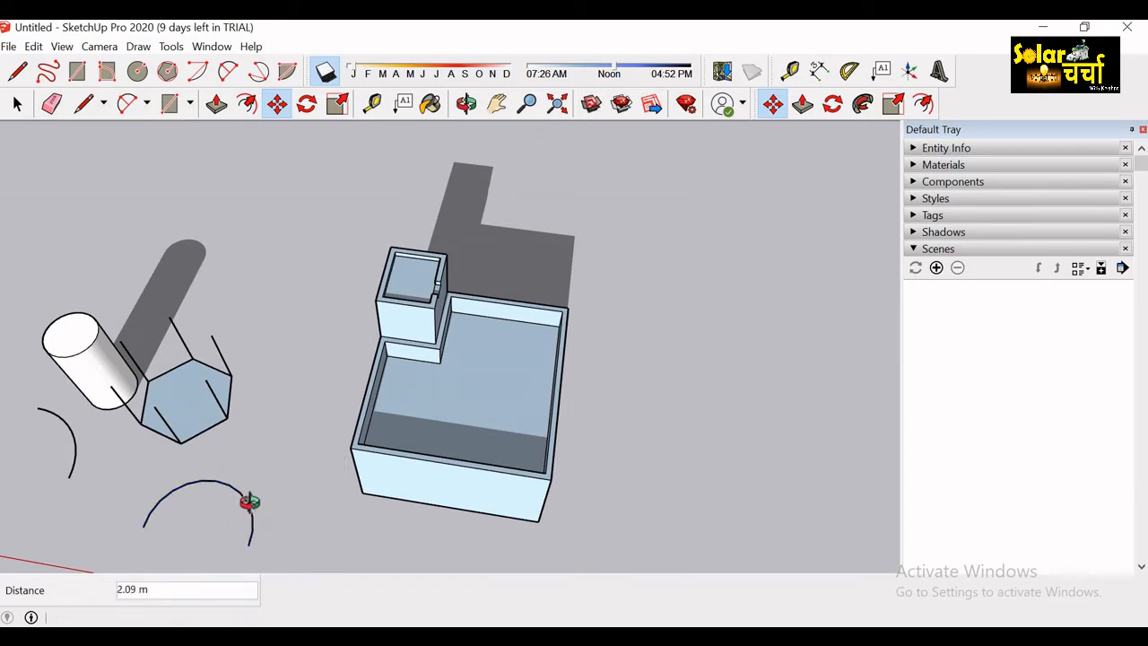
Move the large arc straight up along the blue axis by about 1.37 m.
{"action": "key", "text": "o"}
{"action": "left_click_drag", "start_coordinate": [230, 533], "coordinate": [322, 417]}
{"action": "scroll", "coordinate": [321, 419], "scroll_direction": "up", "scroll_amount": 5}
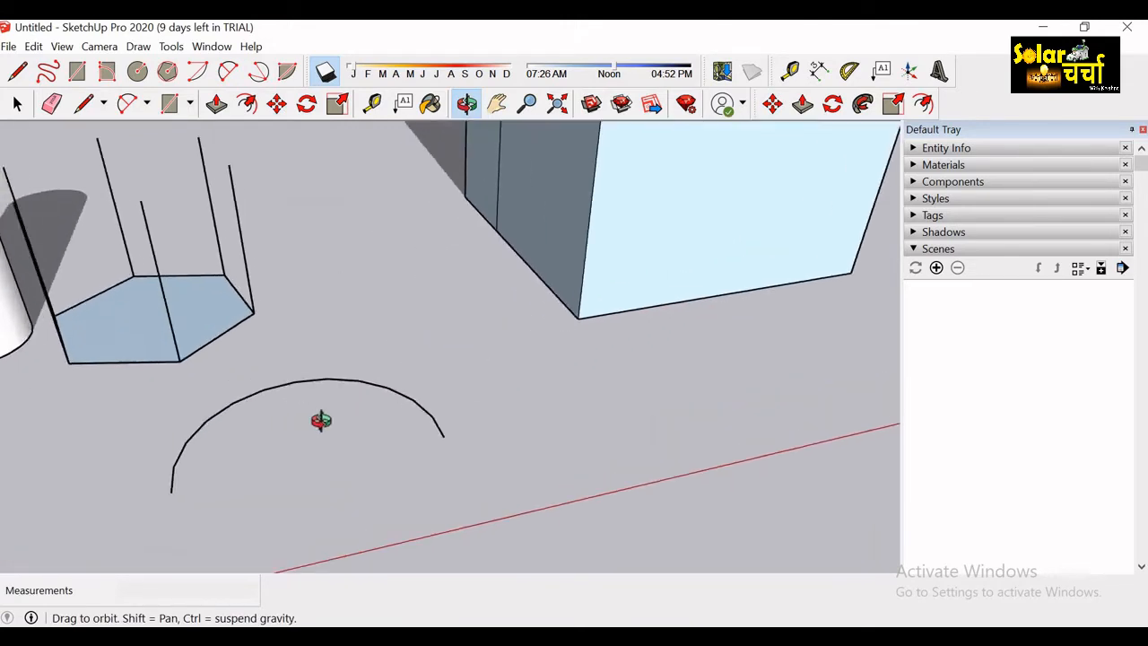
{"action": "key", "text": "m"}
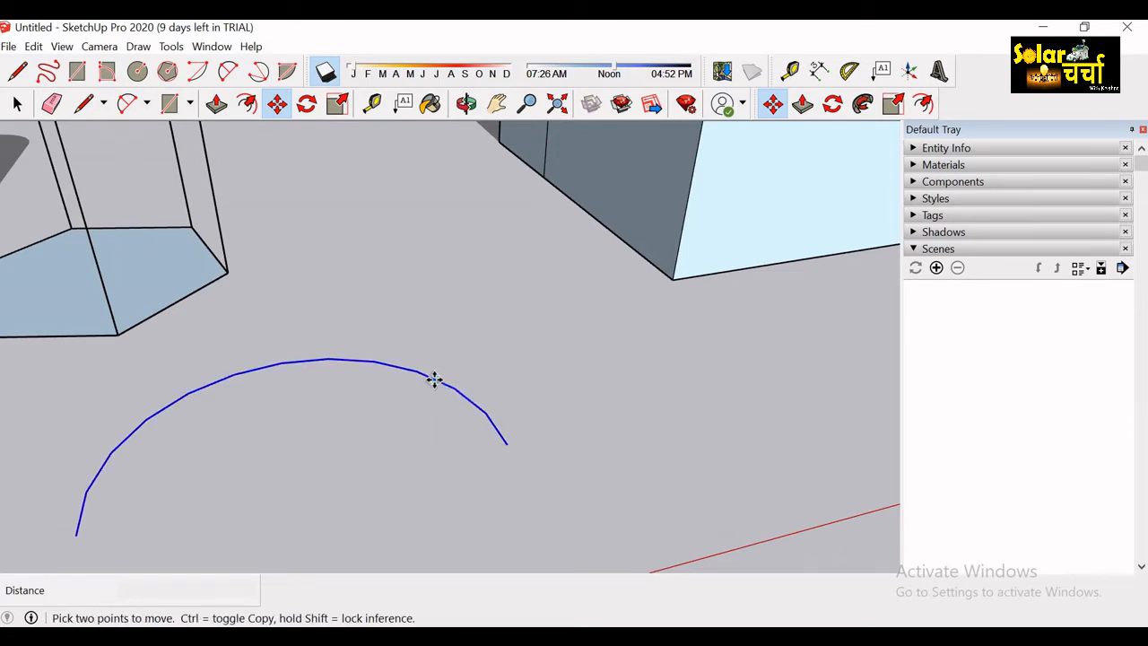
{"action": "left_click", "coordinate": [434, 379]}
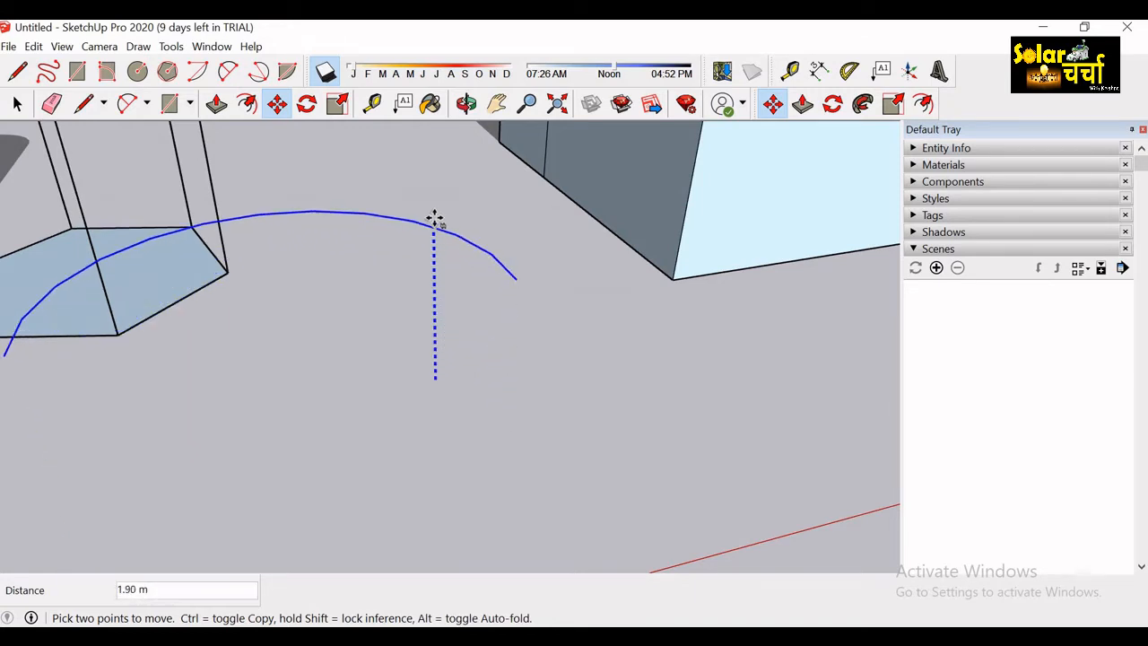
{"action": "left_click", "coordinate": [439, 274]}
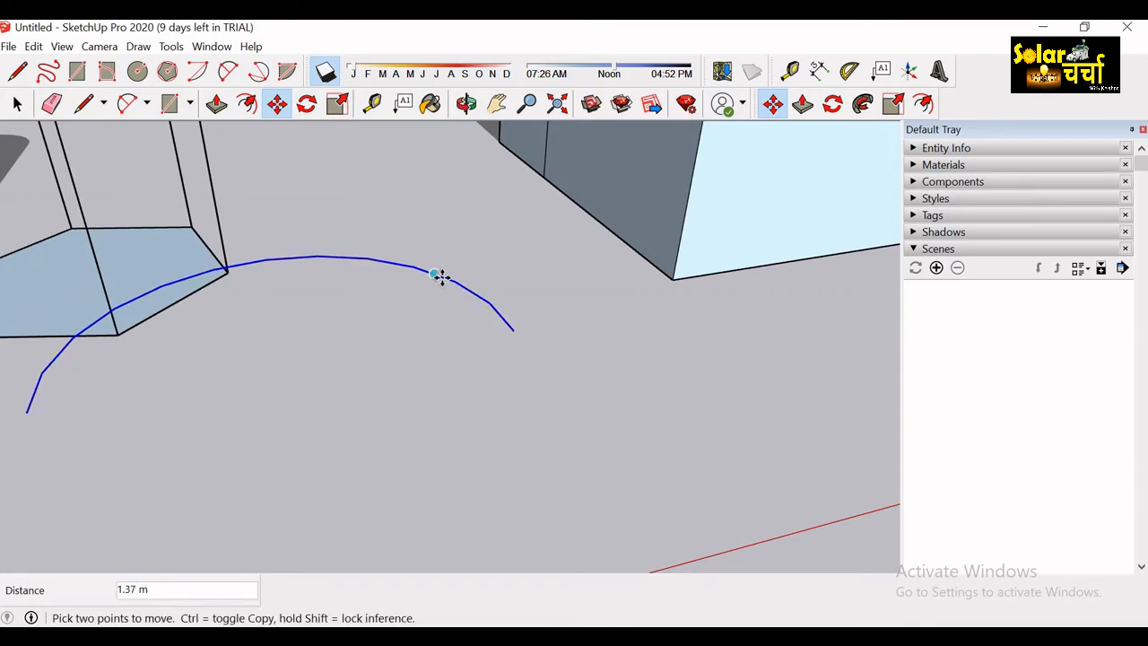
Move the raised arc sideways toward the building by about 0.73 m and shift it again by about 1.04 m.
{"action": "left_click", "coordinate": [441, 277]}
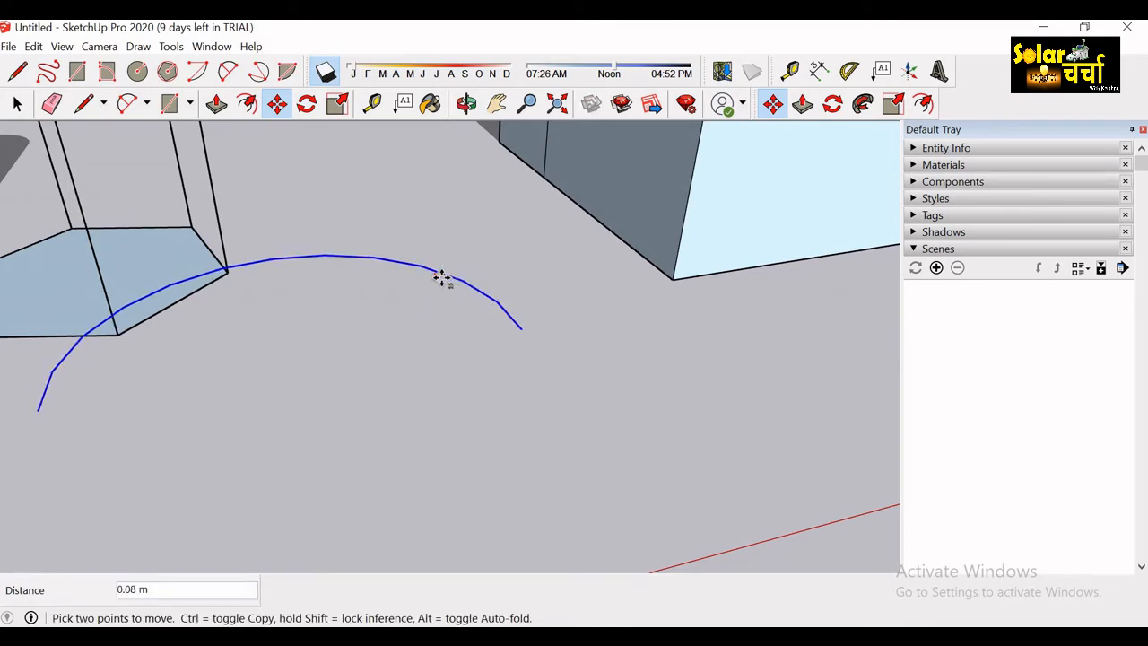
{"action": "left_click", "coordinate": [500, 268]}
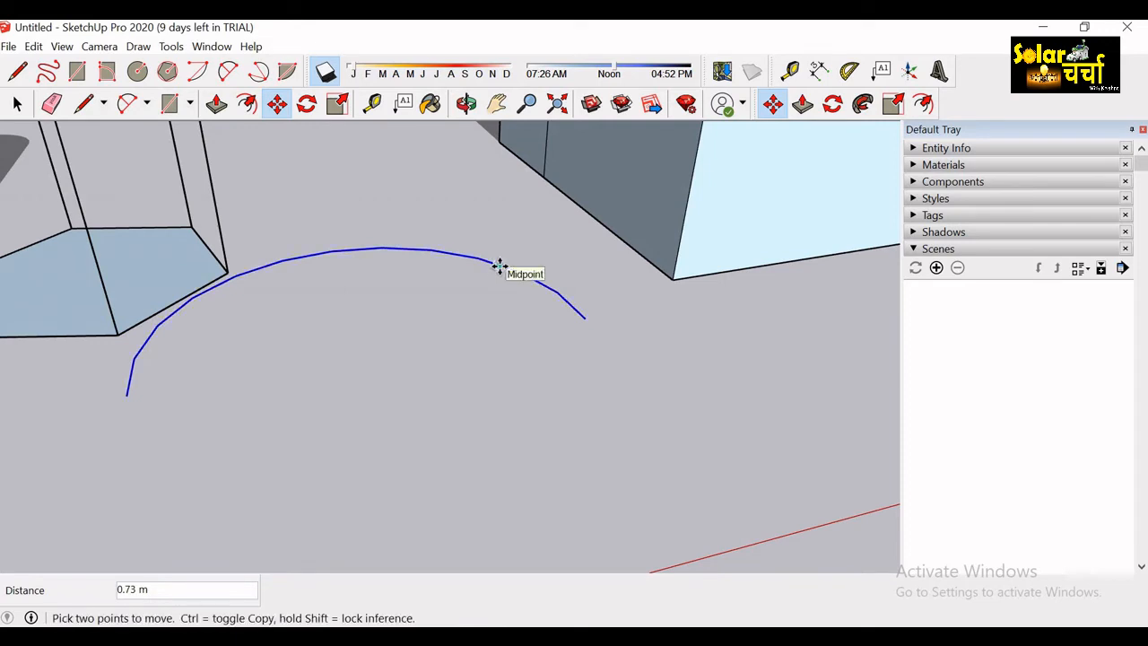
{"action": "left_click", "coordinate": [498, 265]}
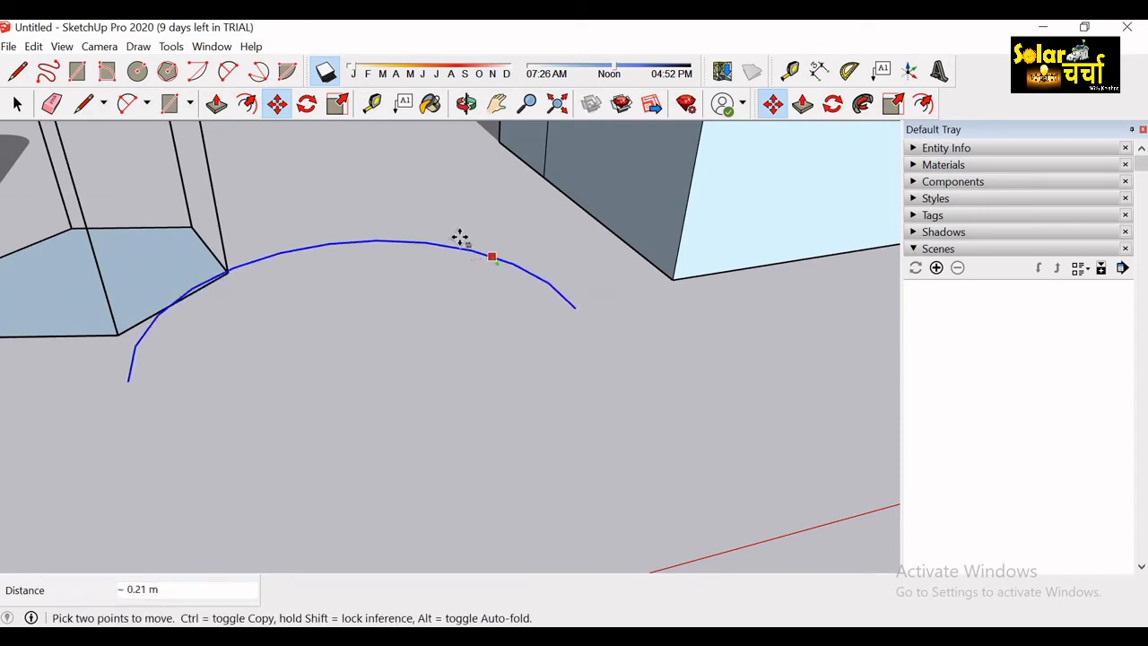
{"action": "left_click", "coordinate": [509, 313]}
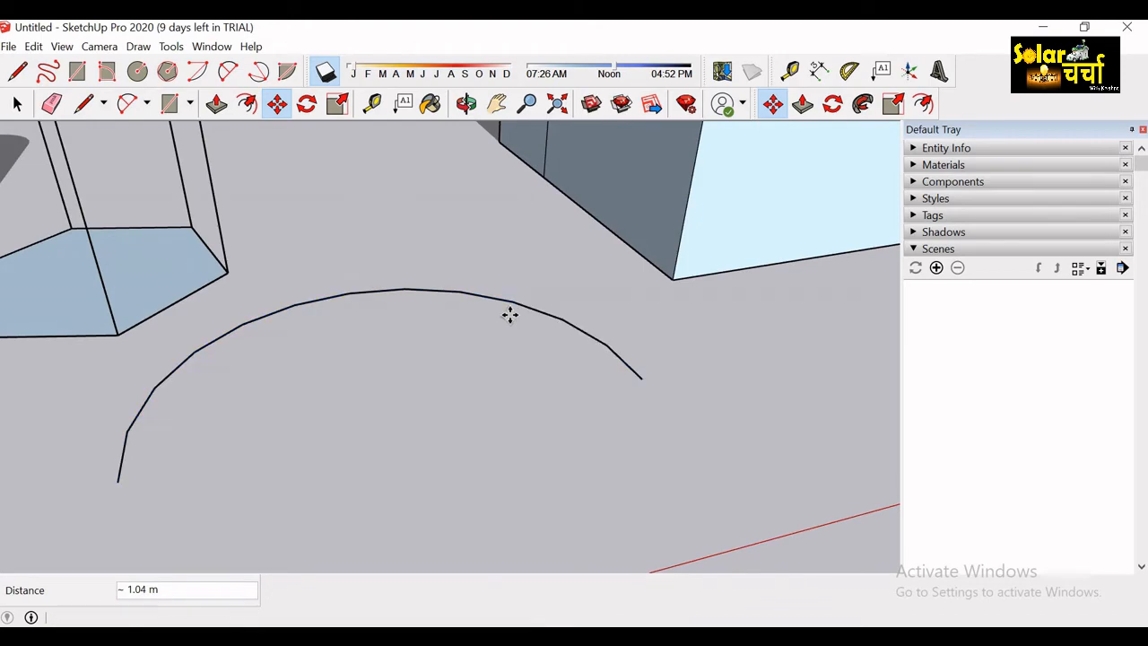
Select the whole parapeted building with its tower and move it away from the hexagon twice, the last time by about 5.02 m.
{"action": "scroll", "coordinate": [505, 311], "scroll_direction": "down", "scroll_amount": 5}
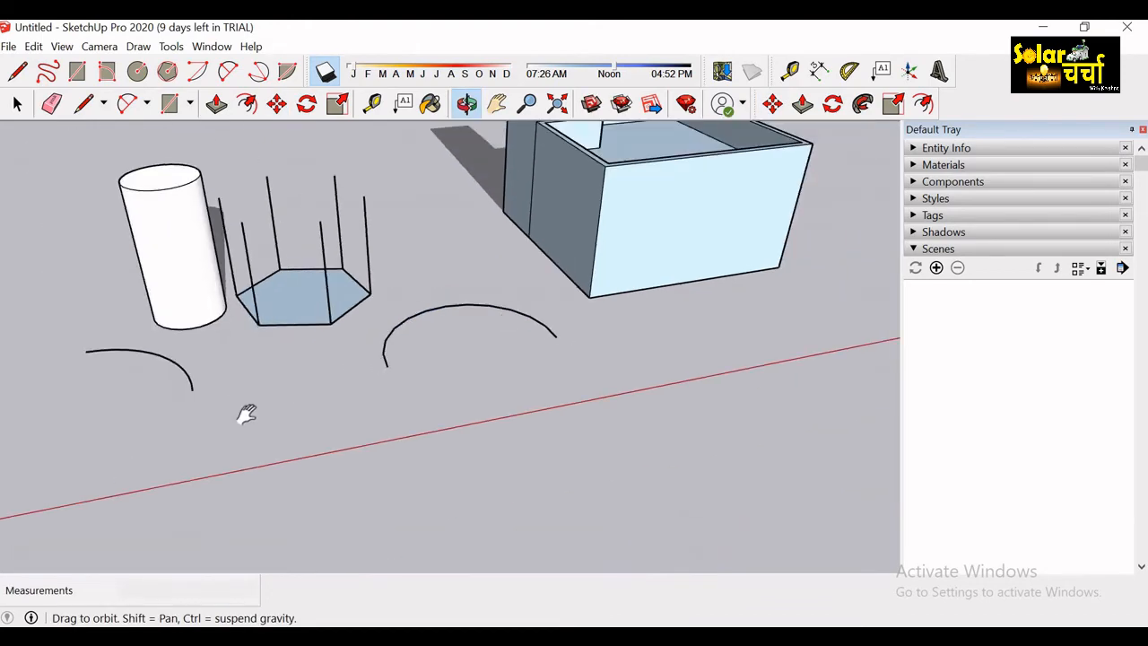
{"action": "middle_click_drag", "start_coordinate": [483, 324], "coordinate": [247, 414], "text": "shift"}
{"action": "middle_click_drag", "start_coordinate": [526, 346], "coordinate": [258, 495]}
{"action": "key", "text": "space"}
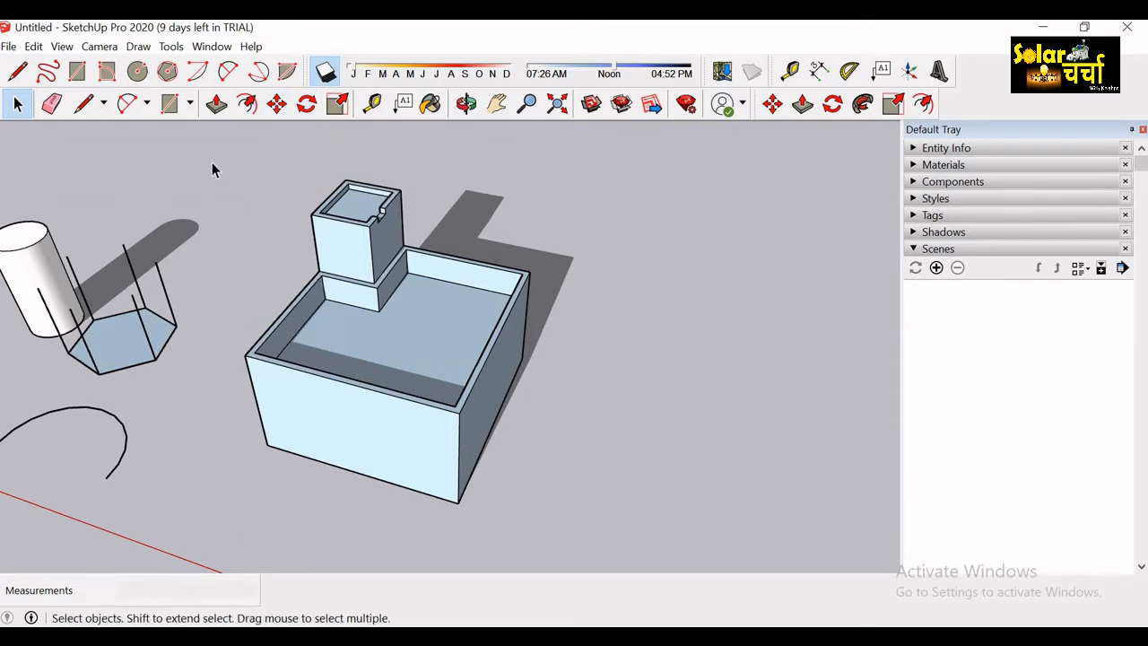
{"action": "left_click_drag", "start_coordinate": [212, 154], "coordinate": [620, 538]}
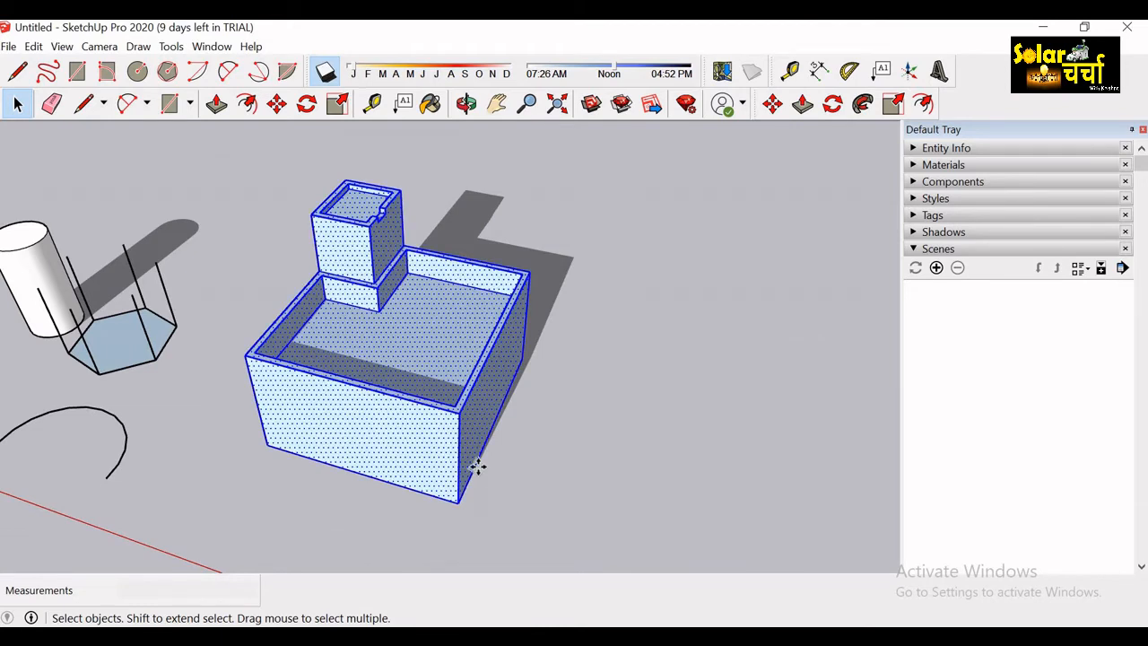
{"action": "key", "text": "m"}
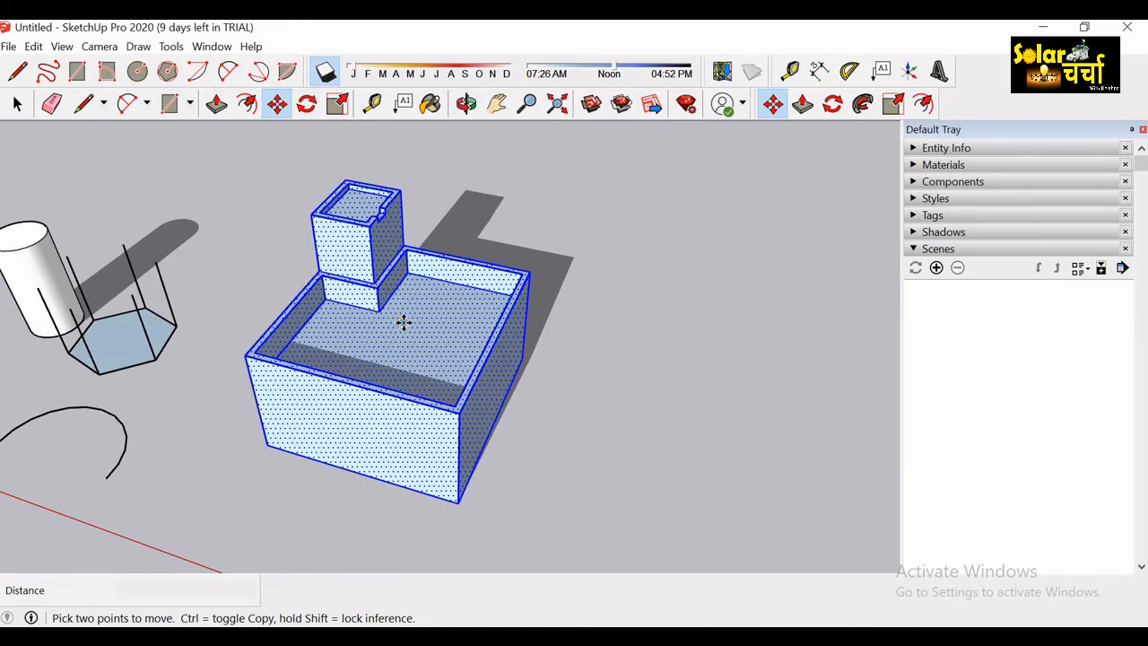
{"action": "left_click", "coordinate": [451, 336]}
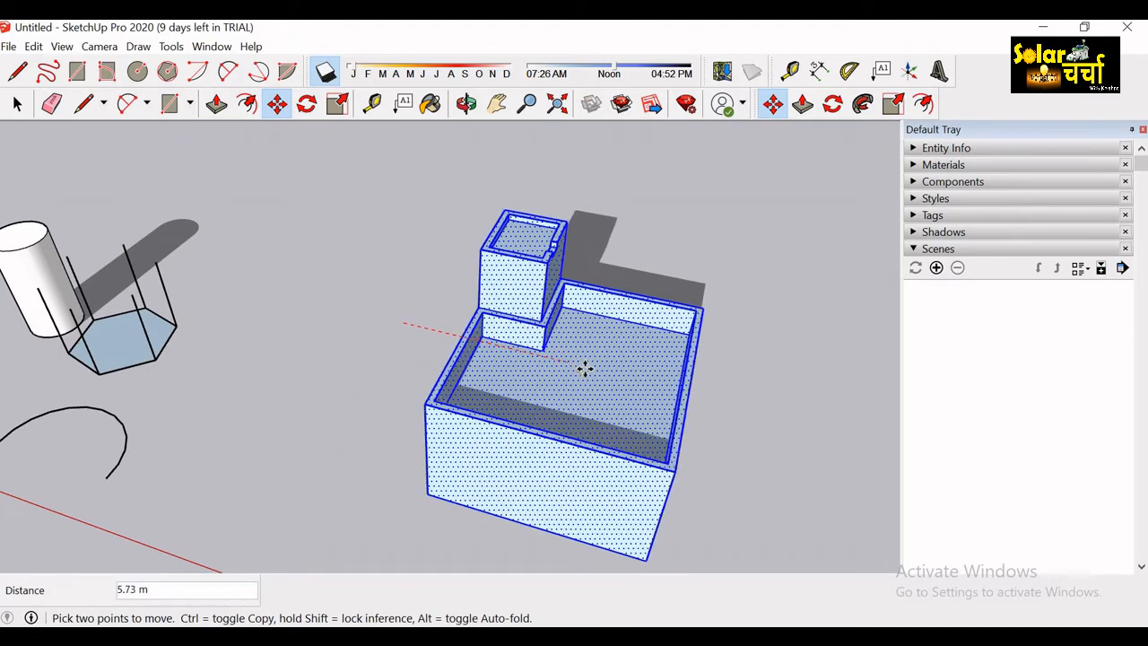
{"action": "left_click", "coordinate": [606, 371]}
{"action": "left_click", "coordinate": [613, 384]}
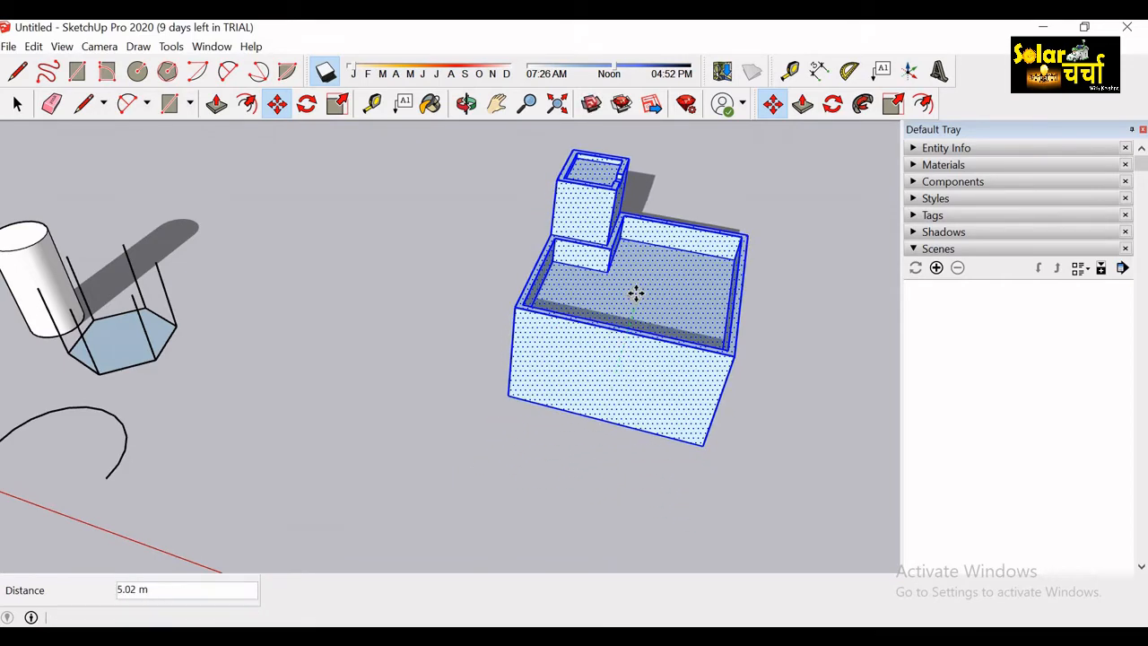
{"action": "left_click", "coordinate": [329, 365]}
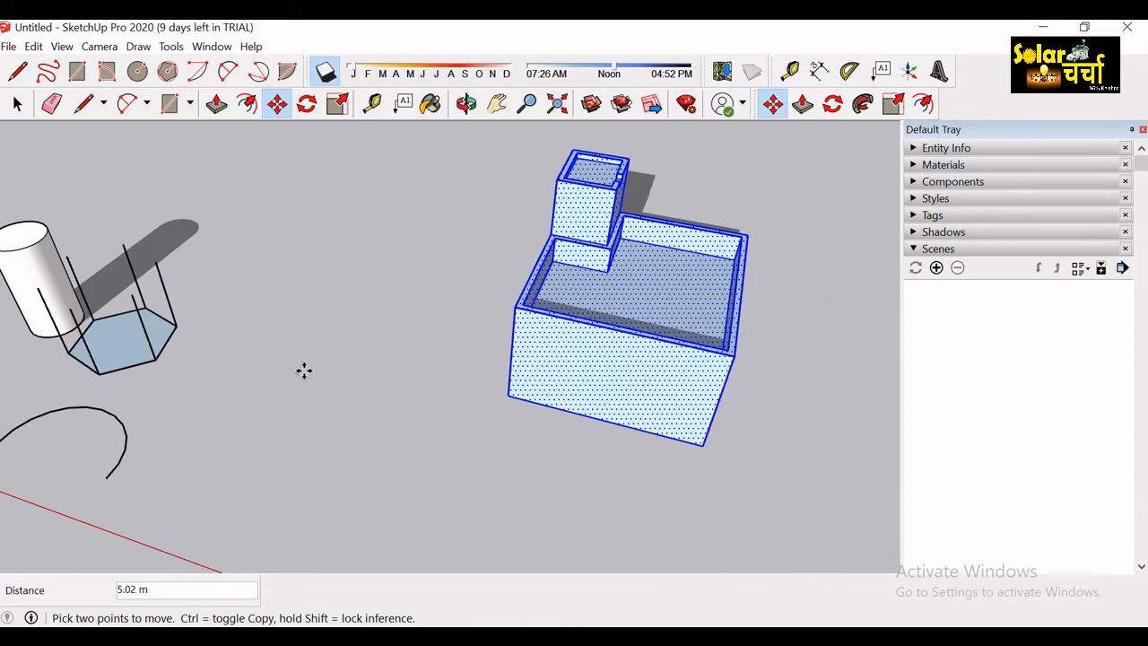
Draw a rectangle about 5.08 m by 1.14 m on the ground between the arc and the building.
{"action": "key", "text": "o"}
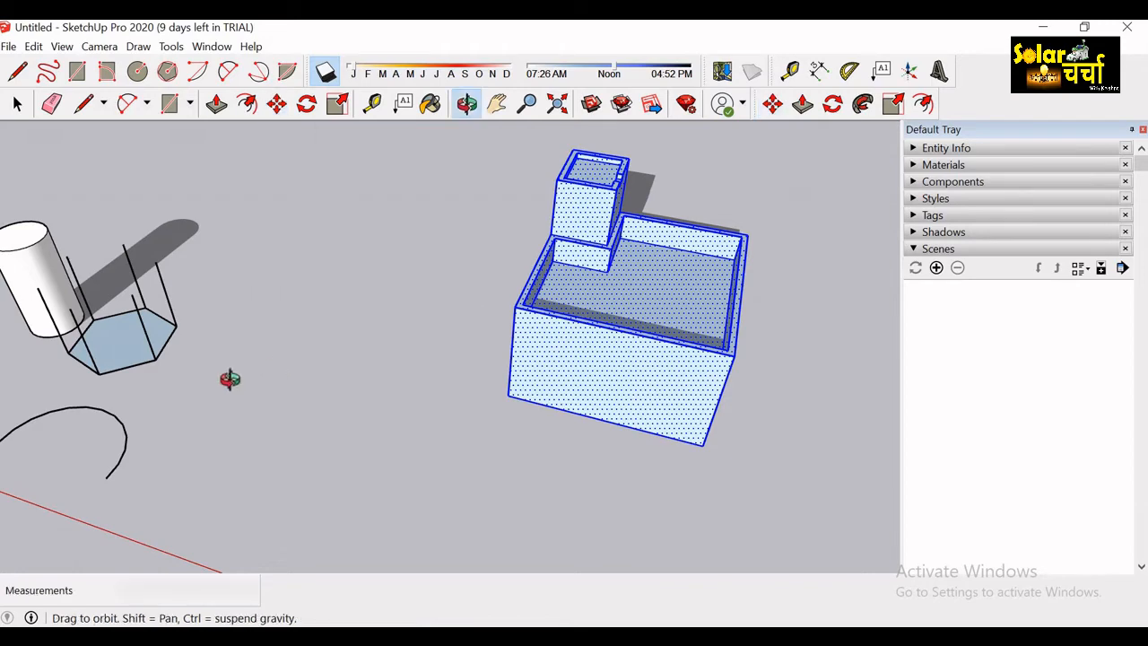
{"action": "left_click_drag", "start_coordinate": [313, 356], "coordinate": [208, 199]}
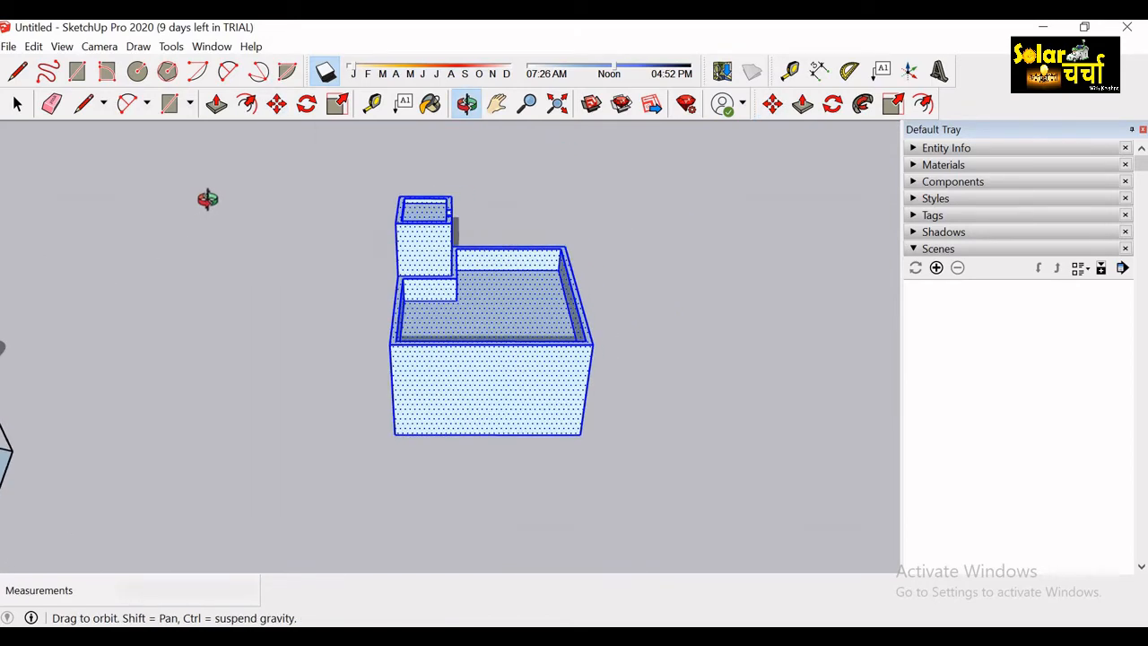
{"action": "key", "text": "space"}
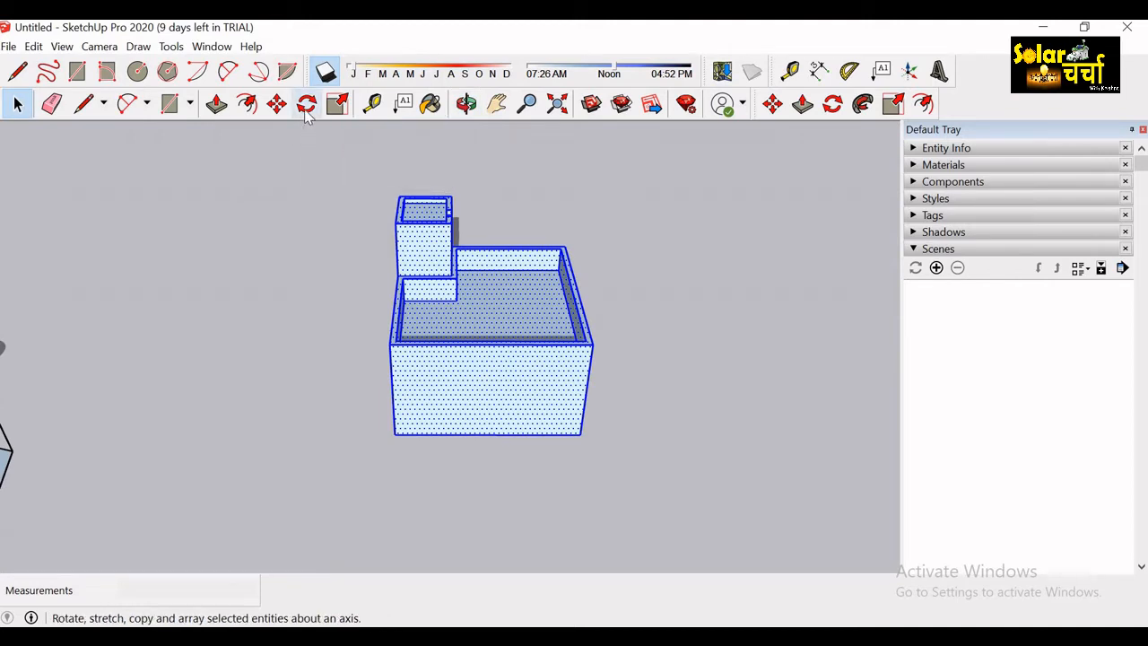
{"action": "key", "text": "o"}
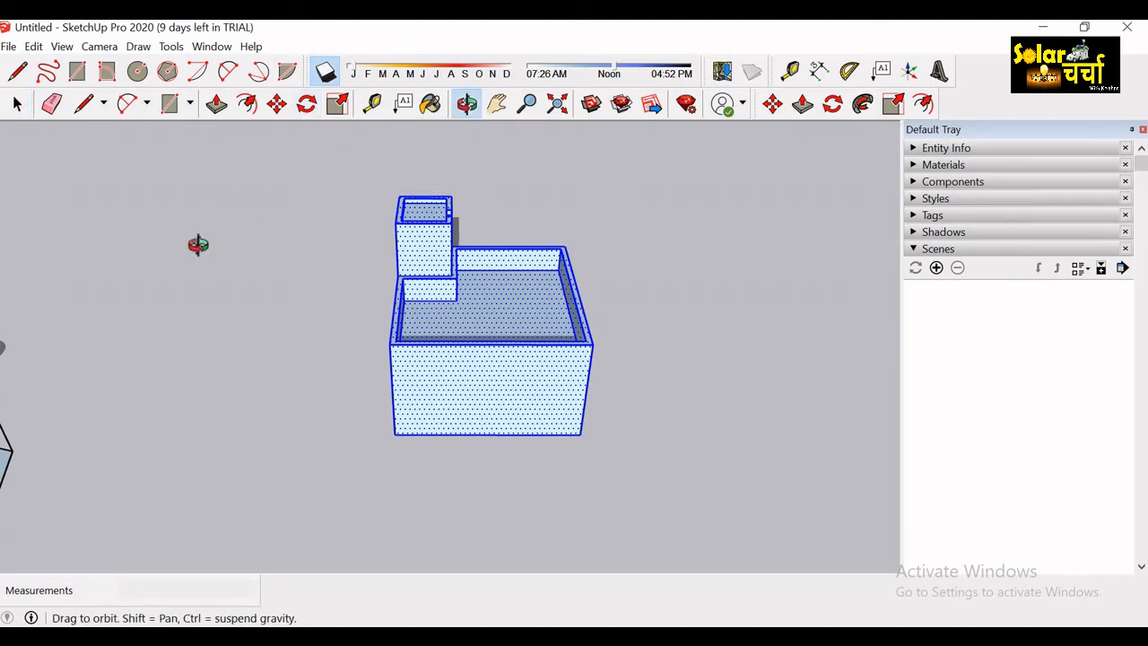
{"action": "left_click_drag", "start_coordinate": [415, 274], "coordinate": [305, 350]}
{"action": "left_click_drag", "start_coordinate": [527, 309], "coordinate": [195, 261]}
{"action": "key", "text": "r"}
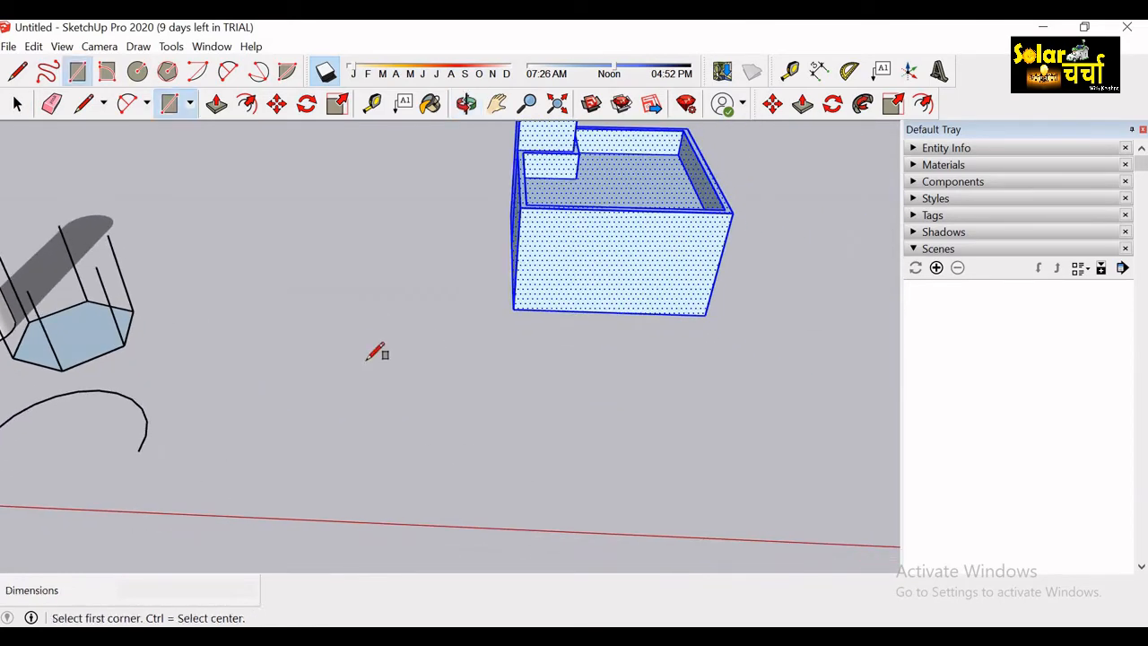
{"action": "left_click", "coordinate": [364, 408]}
{"action": "left_click", "coordinate": [536, 441]}
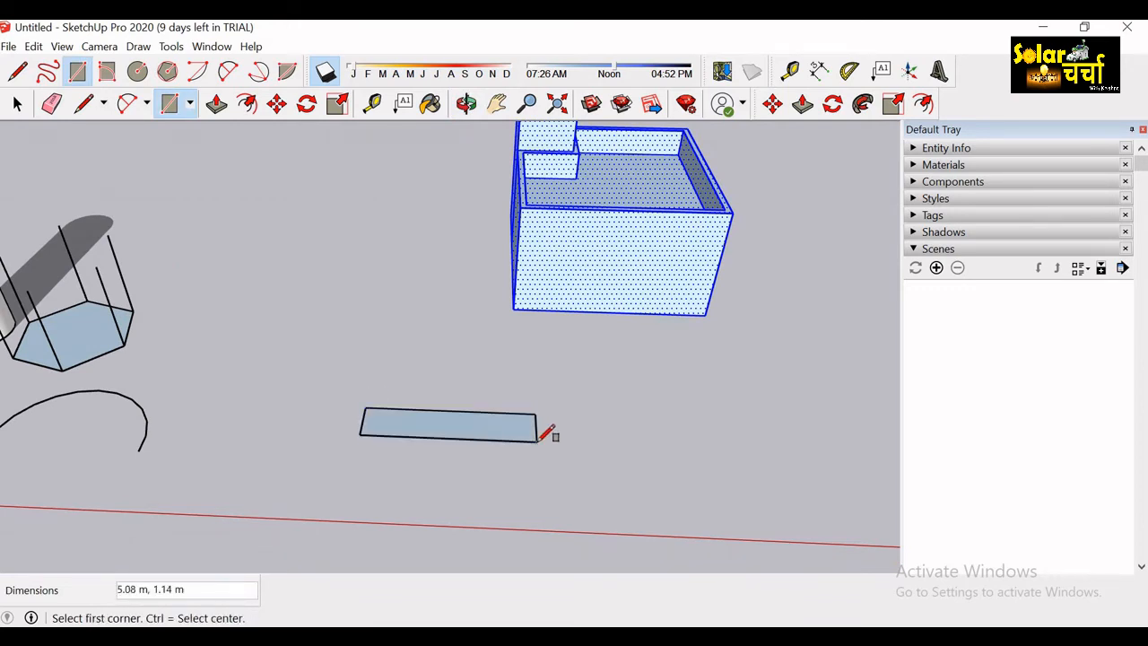
Rotate the rectangle's face by 120 degrees on the ground about the midpoint of its short edge nearest the arc.
{"action": "scroll", "coordinate": [449, 435], "scroll_direction": "up", "scroll_amount": 2}
{"action": "key", "text": "space"}
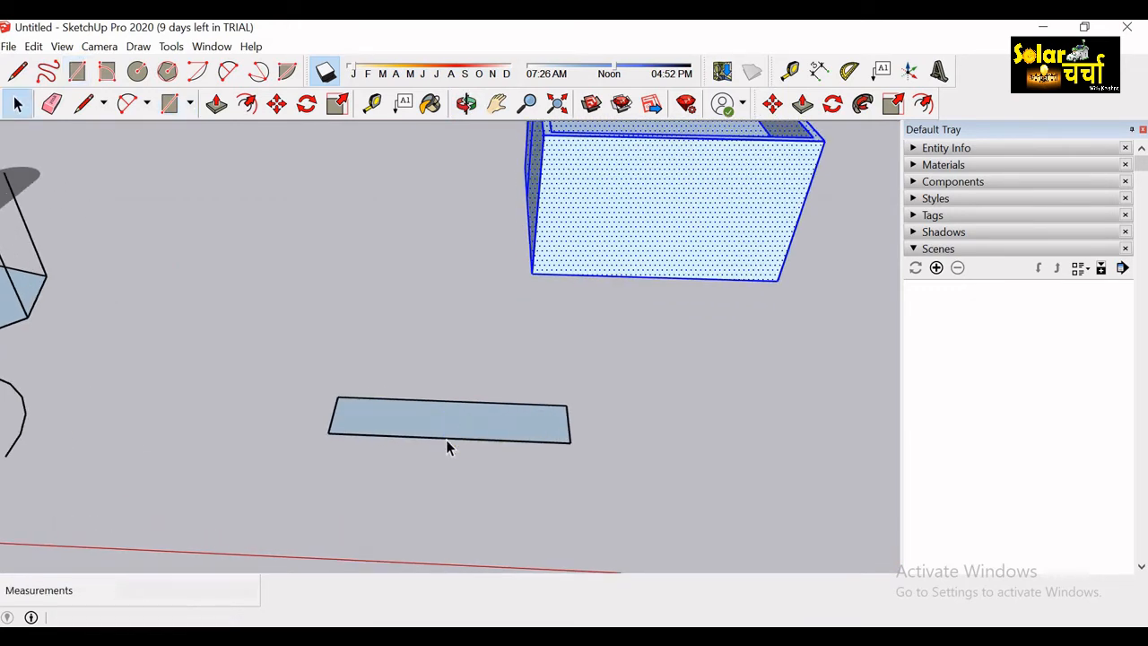
{"action": "left_click", "coordinate": [464, 435]}
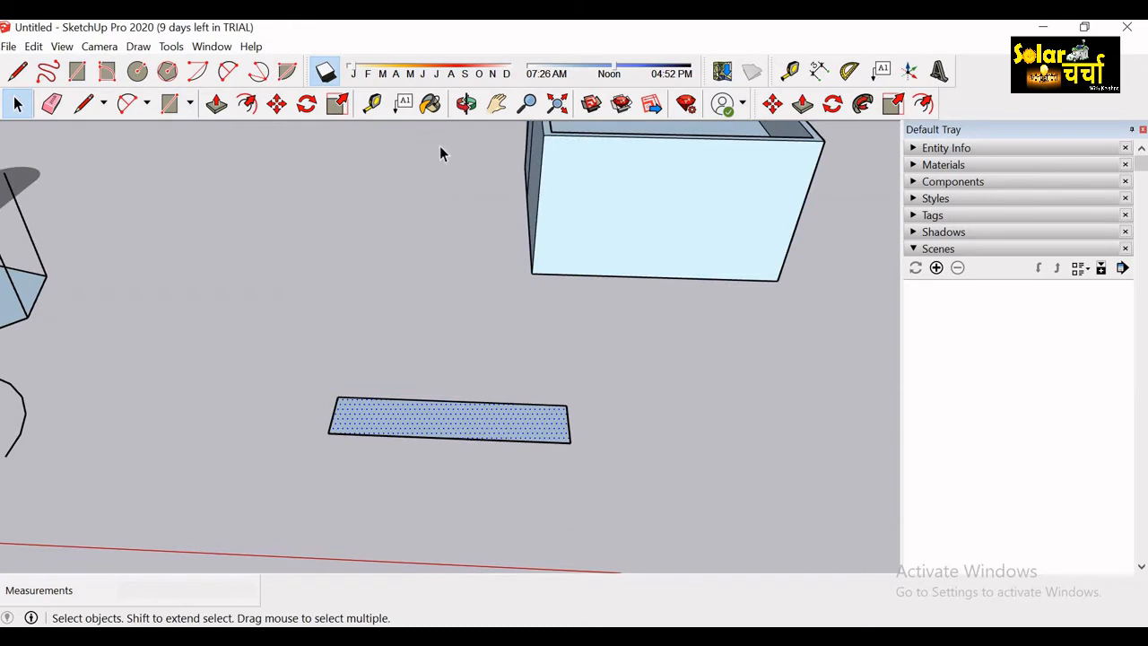
{"action": "left_click", "coordinate": [307, 104]}
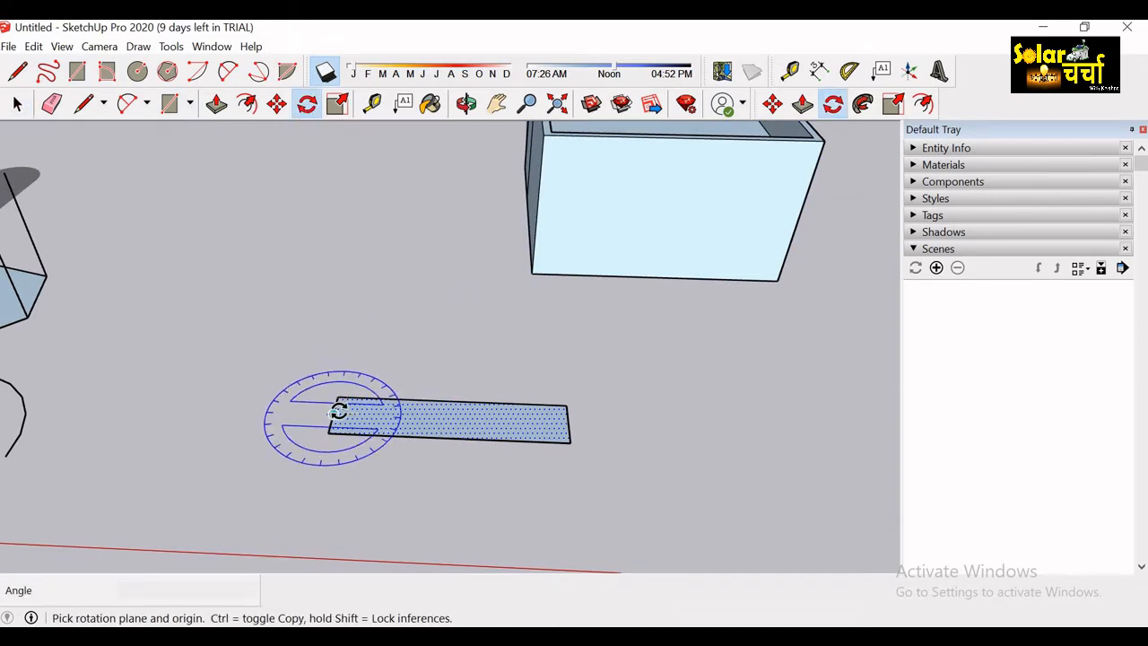
{"action": "left_click", "coordinate": [333, 413]}
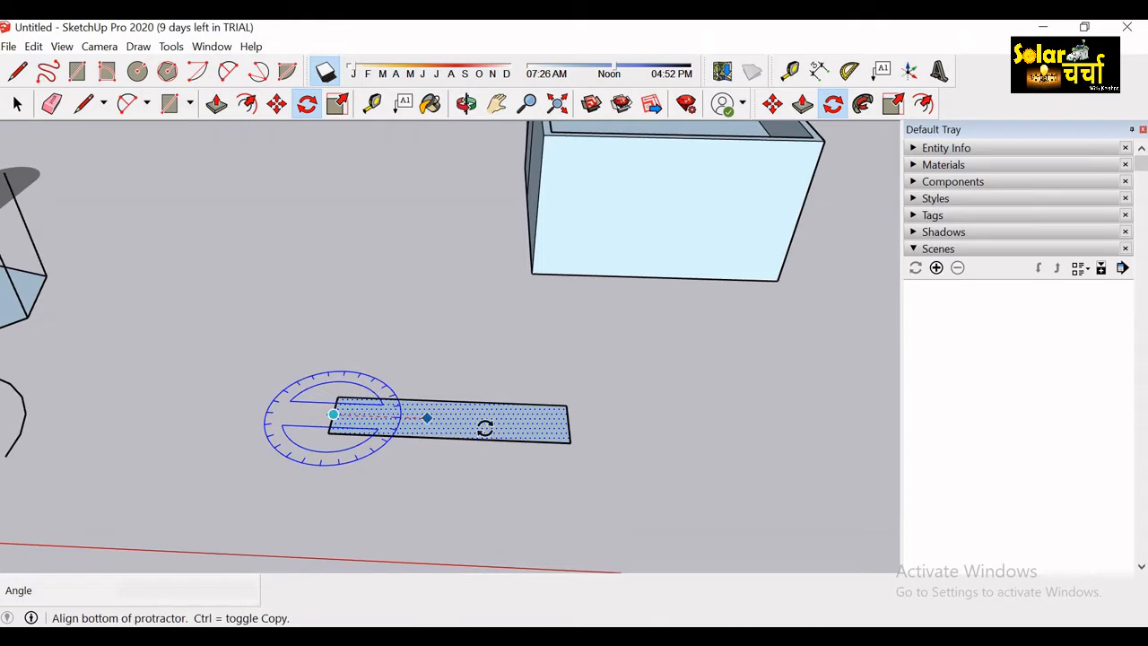
{"action": "left_click", "coordinate": [568, 423]}
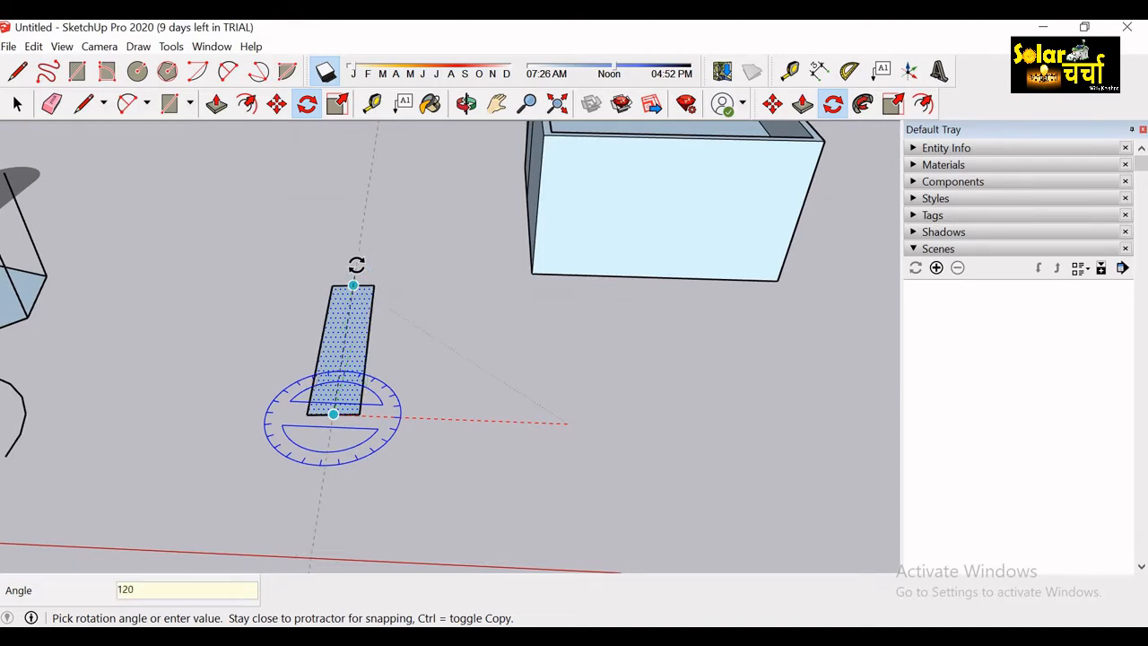
{"action": "key", "text": "Return"}
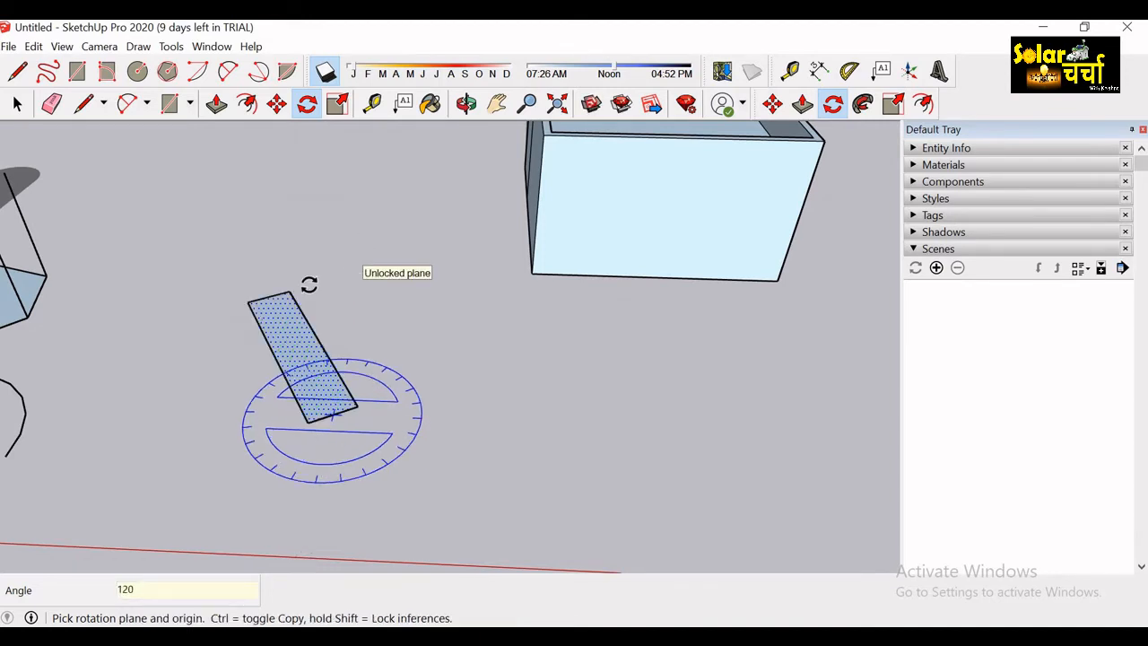
{"action": "left_click", "coordinate": [270, 299]}
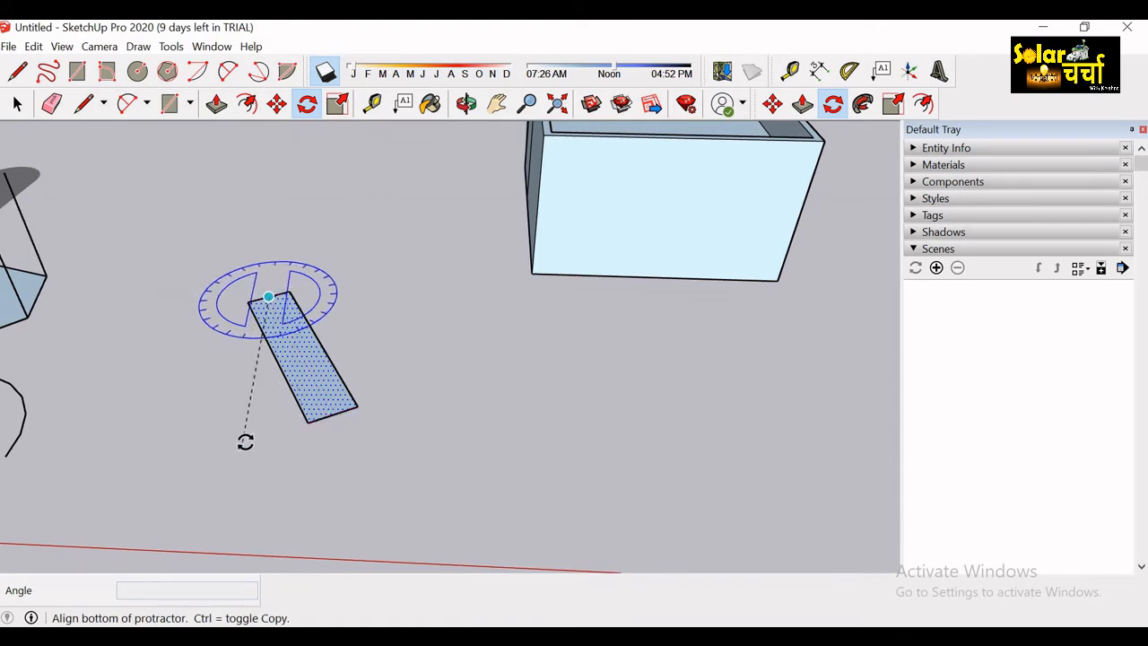
{"action": "key", "text": "Escape"}
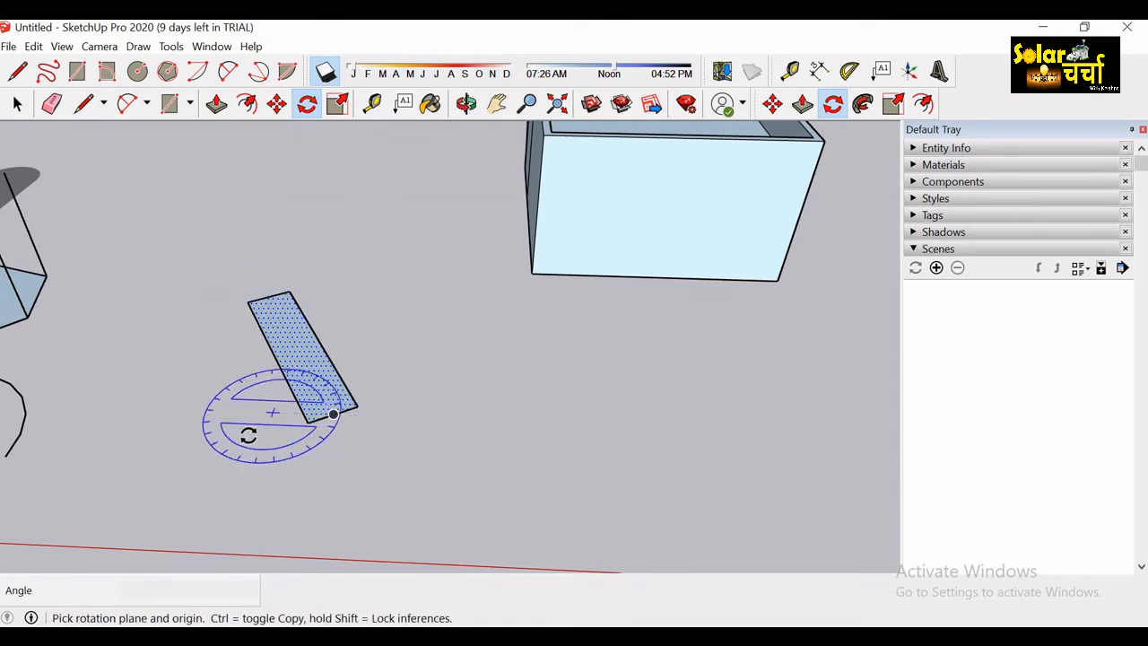
{"action": "left_click", "coordinate": [333, 414]}
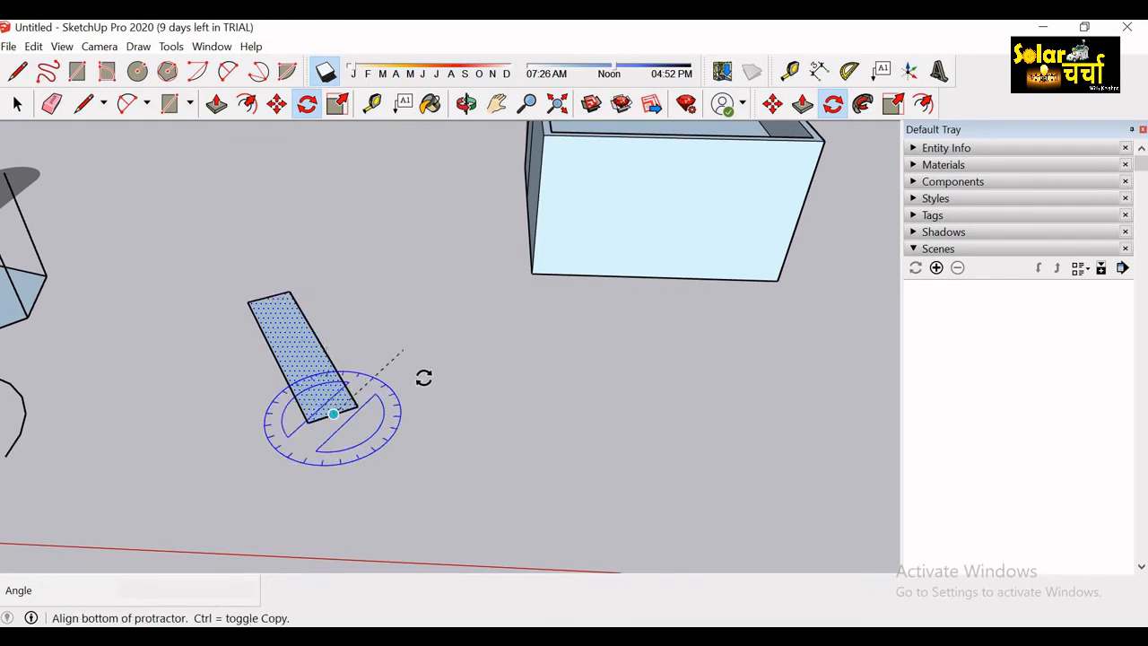
{"action": "key", "text": "Escape"}
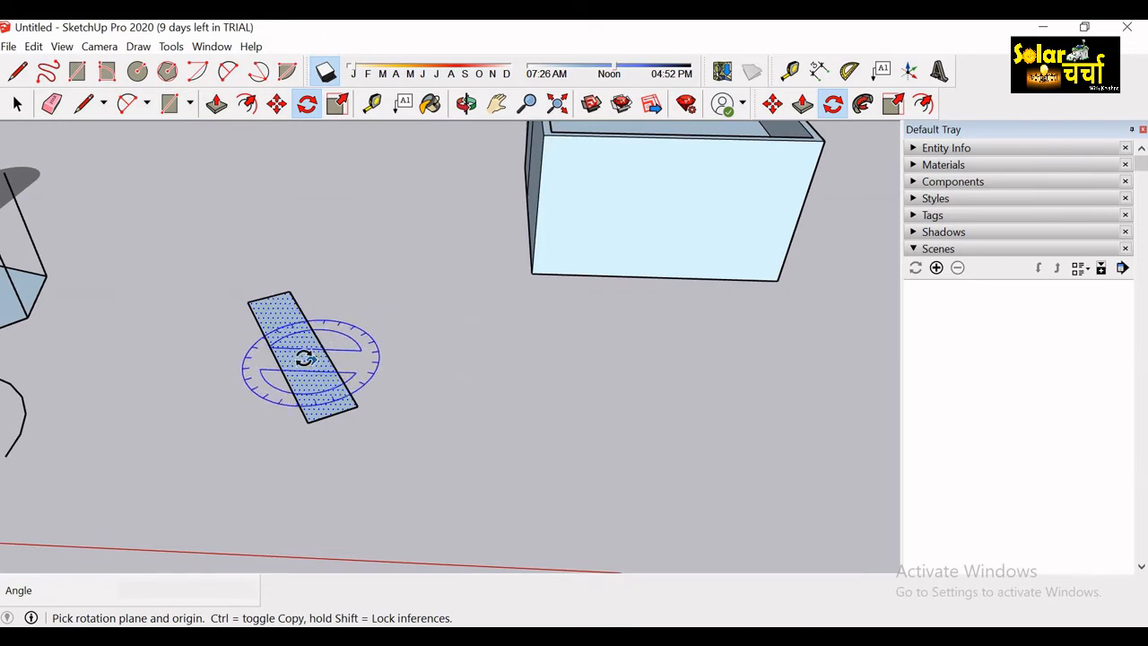
{"action": "left_click_drag", "start_coordinate": [276, 356], "coordinate": [320, 342]}
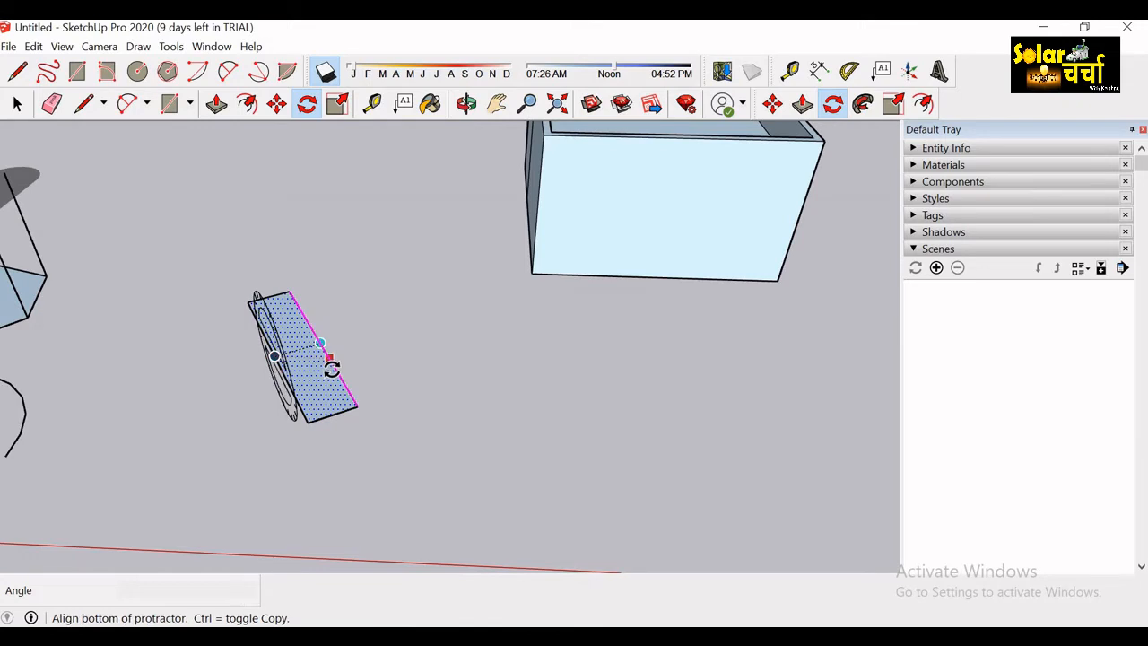
{"action": "key", "text": "Escape"}
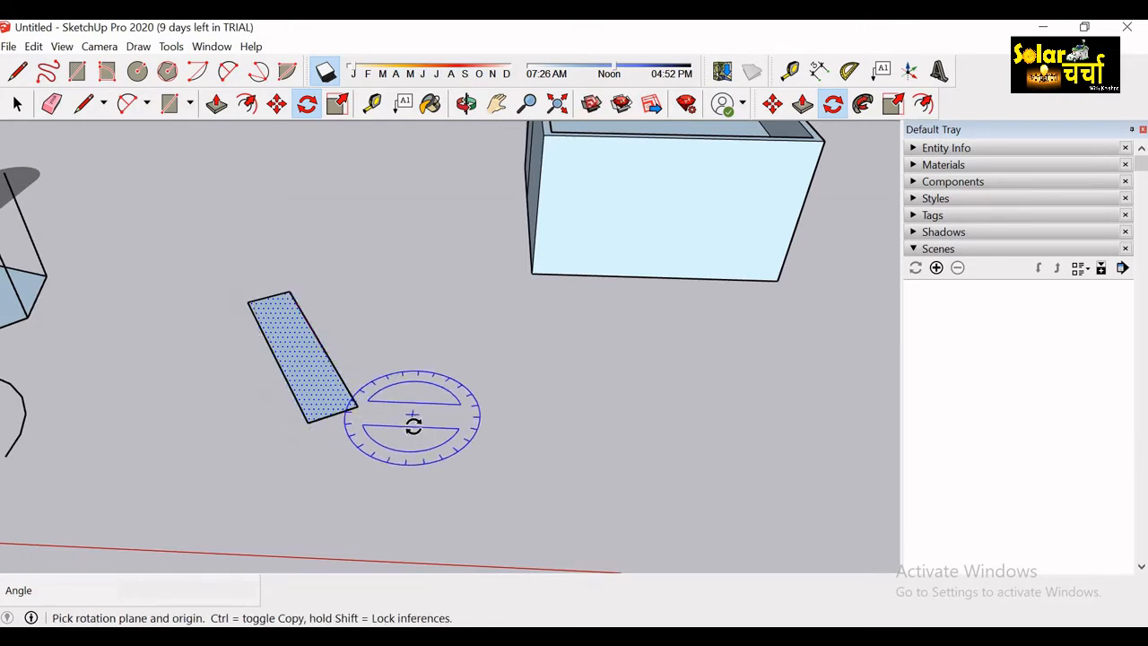
Try to scale the rotated rectangle from a side grip and delete the whole rectangle.
{"action": "left_click", "coordinate": [338, 106]}
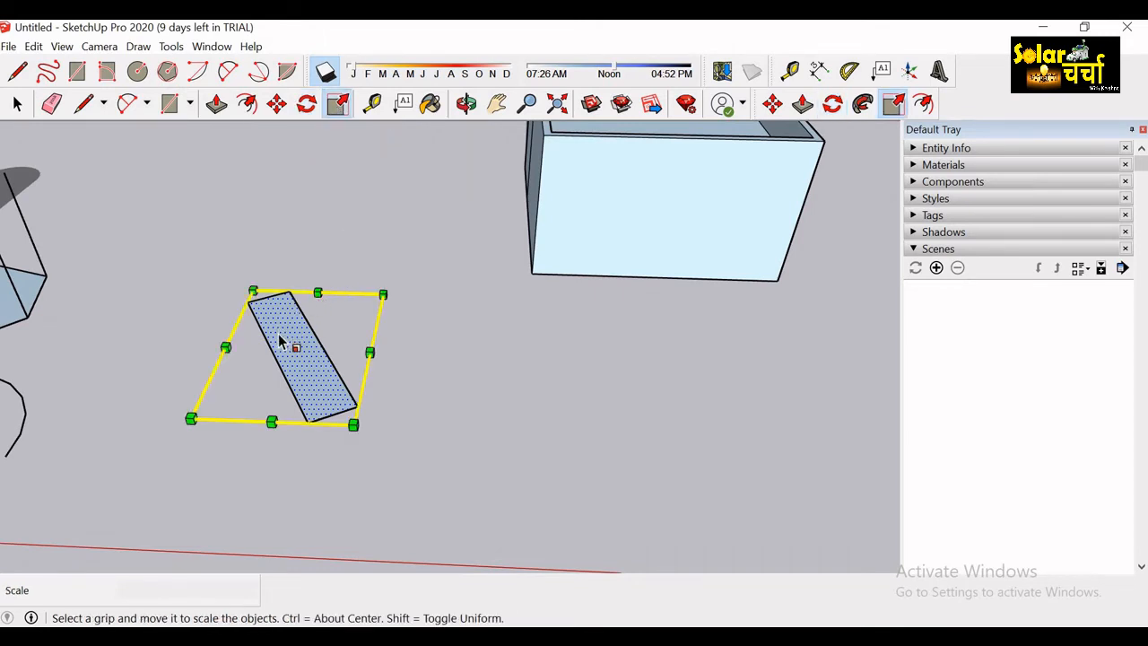
{"action": "left_click_drag", "start_coordinate": [369, 351], "coordinate": [395, 358]}
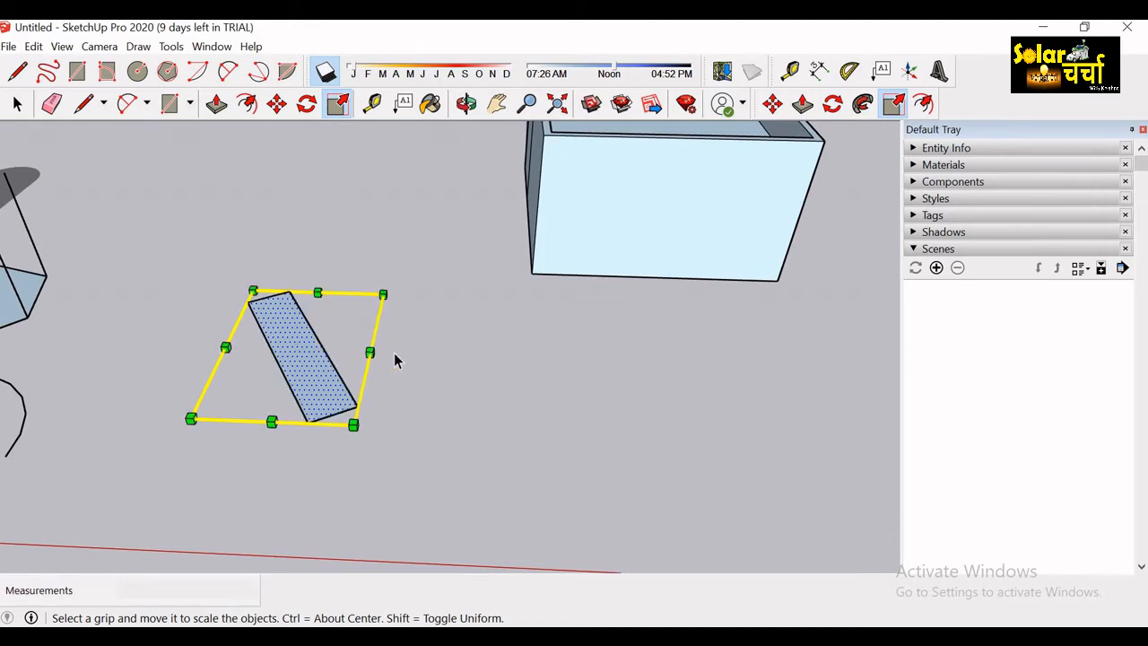
{"action": "key", "text": "space"}
{"action": "left_click_drag", "start_coordinate": [191, 257], "coordinate": [445, 488]}
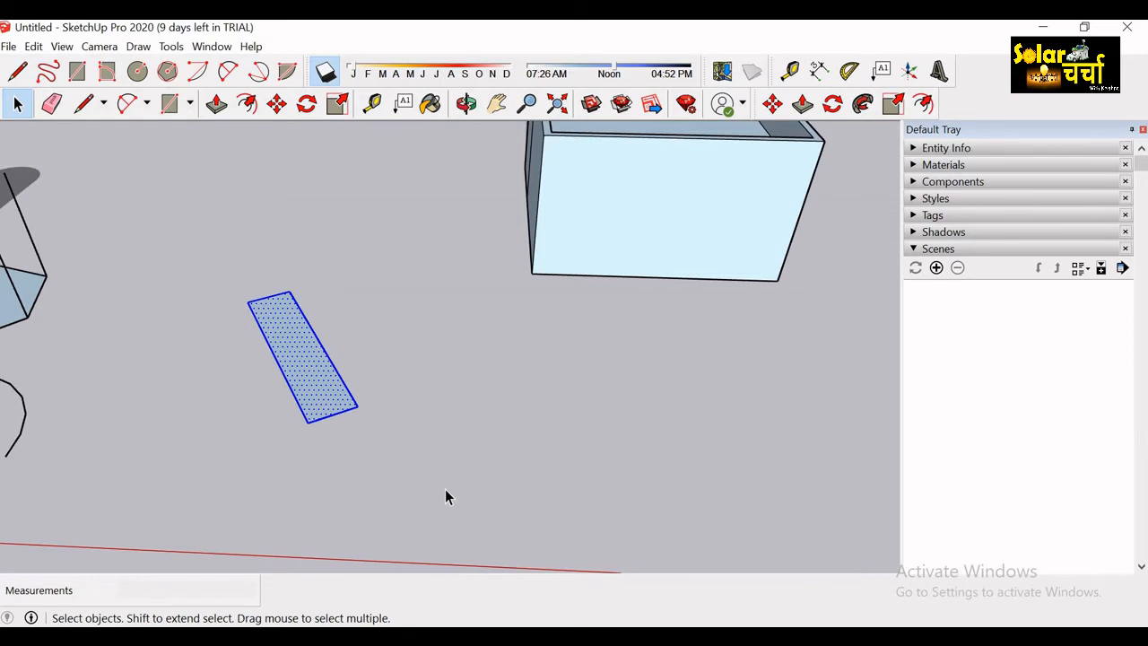
{"action": "key", "text": "Delete"}
Select the whole building with its tower and try to rotate it about the midpoint of its front parapet edge.
{"action": "middle_click_drag", "start_coordinate": [441, 485], "coordinate": [409, 529]}
{"action": "left_click_drag", "start_coordinate": [189, 168], "coordinate": [634, 558]}
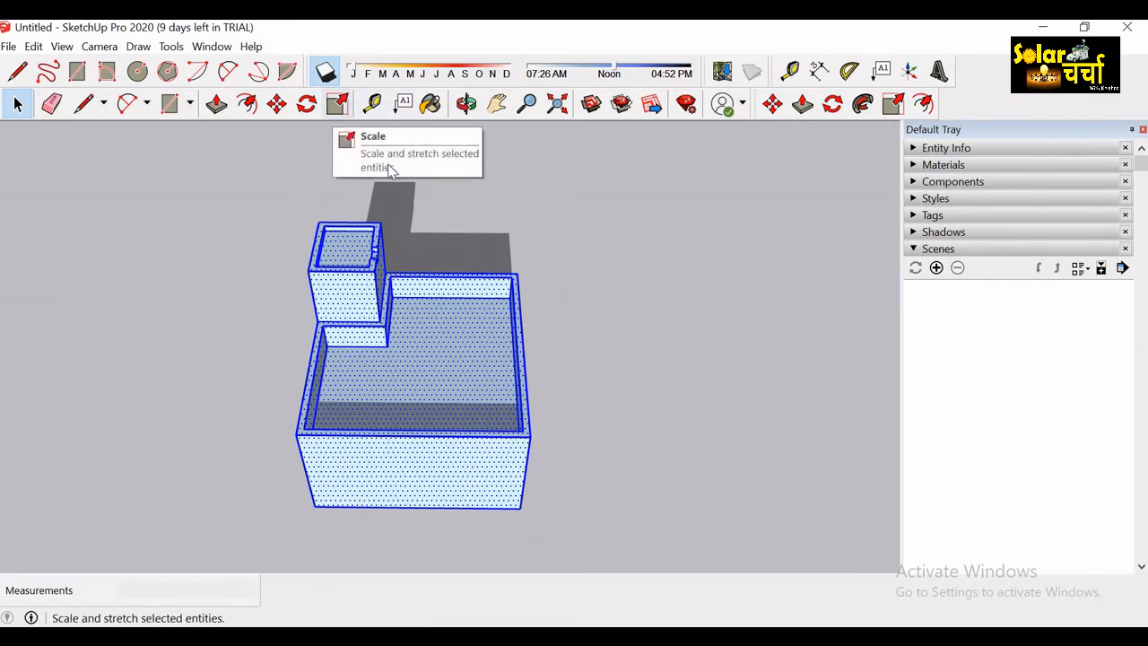
{"action": "left_click", "coordinate": [306, 105]}
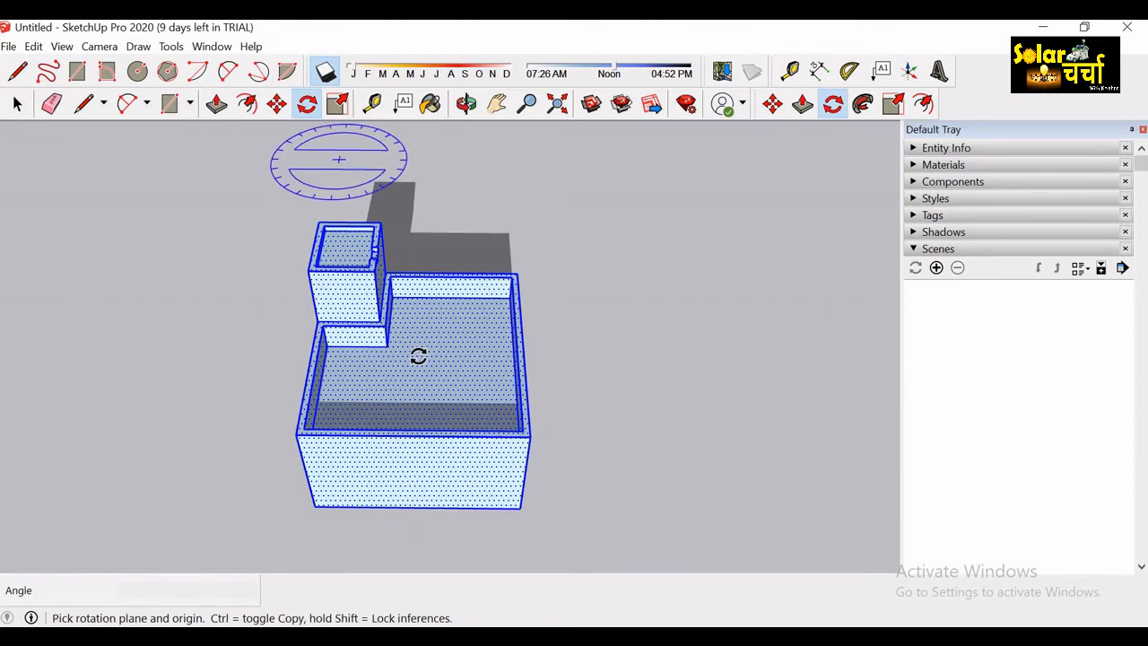
{"action": "left_click", "coordinate": [412, 435]}
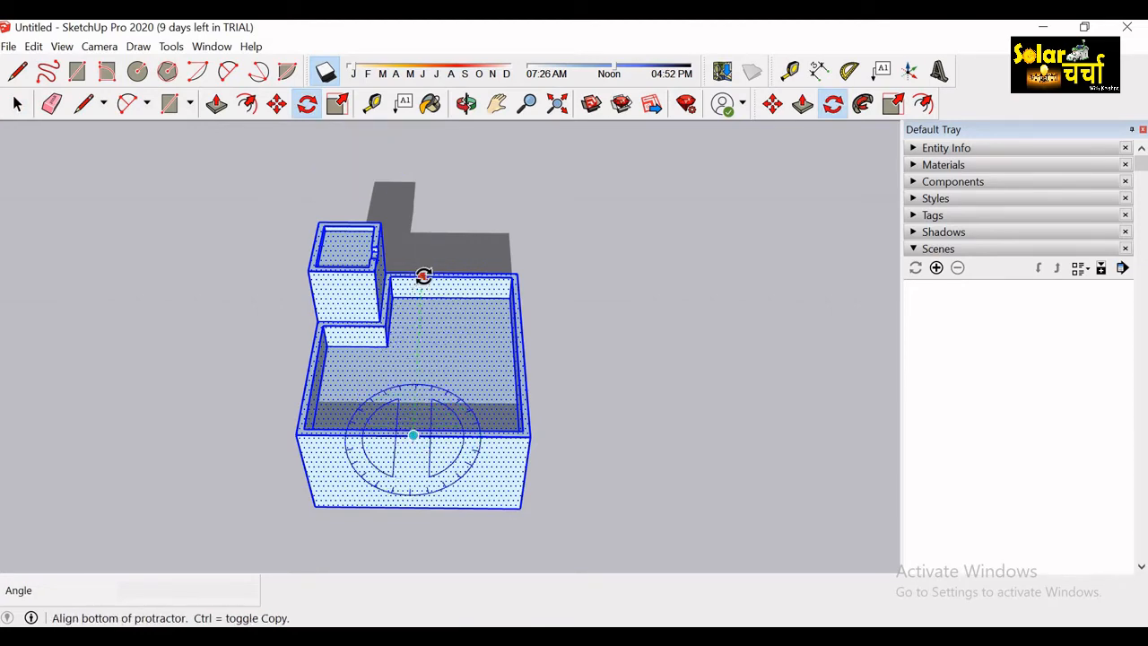
{"action": "left_click", "coordinate": [422, 275]}
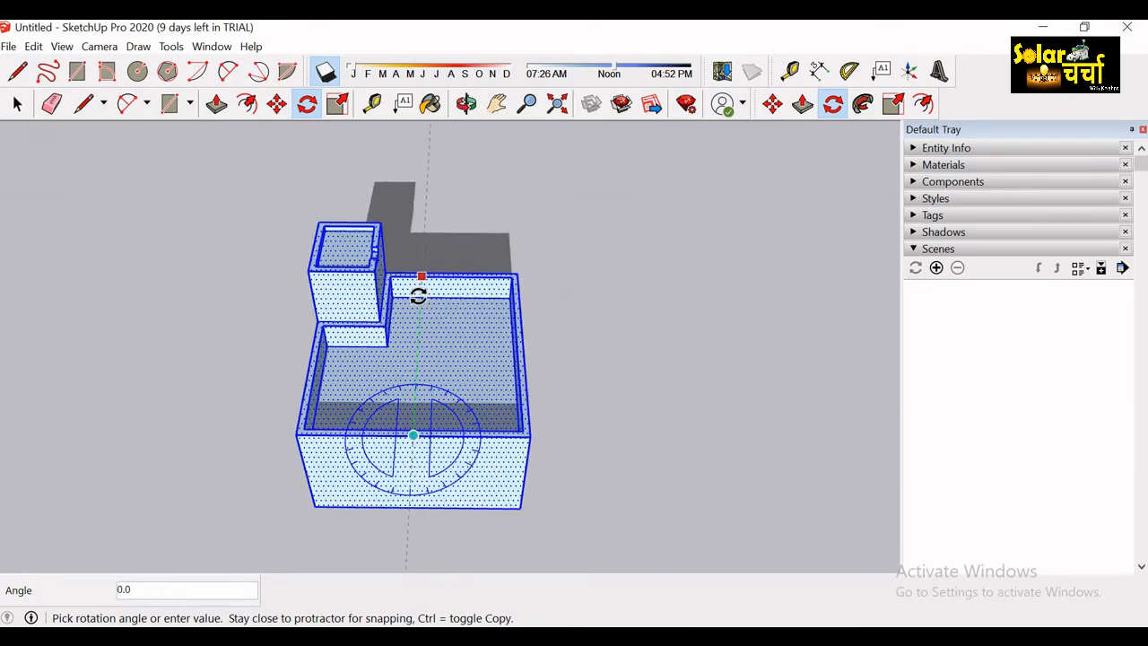
{"action": "key", "text": "Escape"}
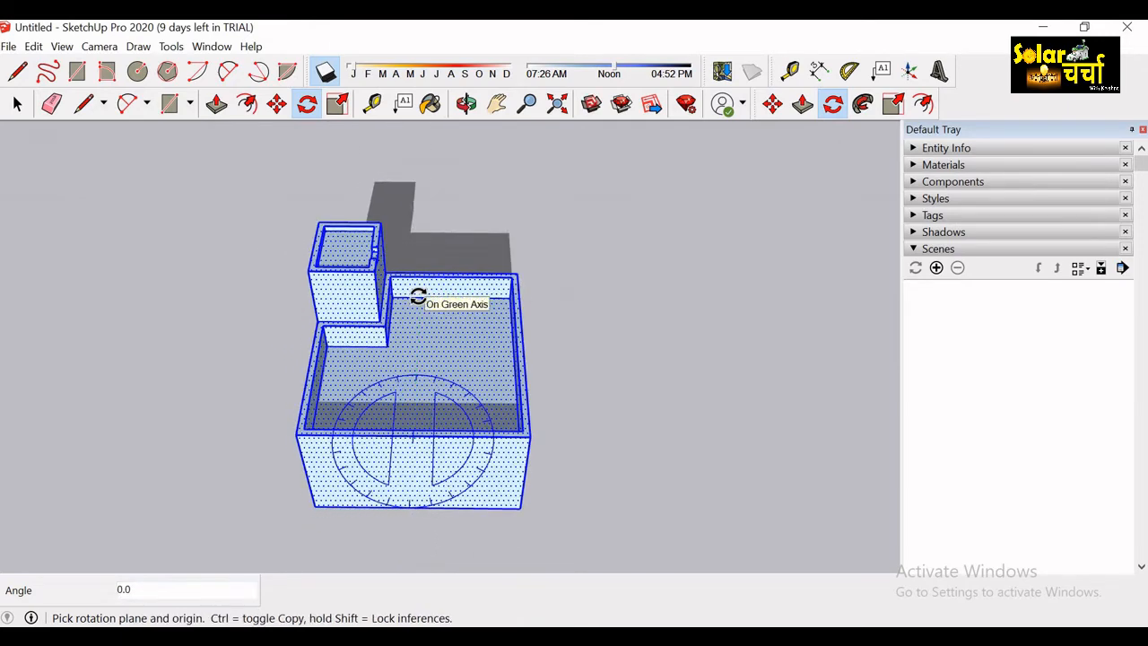
Scale the whole building with its tower uniformly by 1.5 from the upper front right corner of its bounding box and deselect it.
{"action": "left_click", "coordinate": [338, 104]}
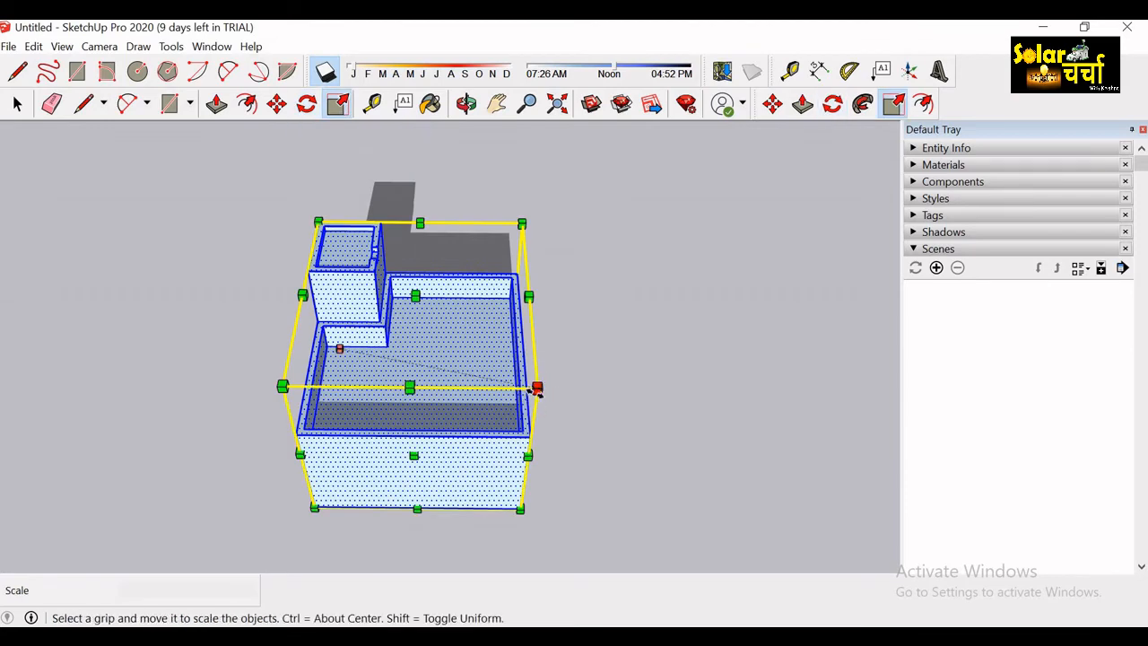
{"action": "left_click_drag", "start_coordinate": [566, 375], "coordinate": [537, 388]}
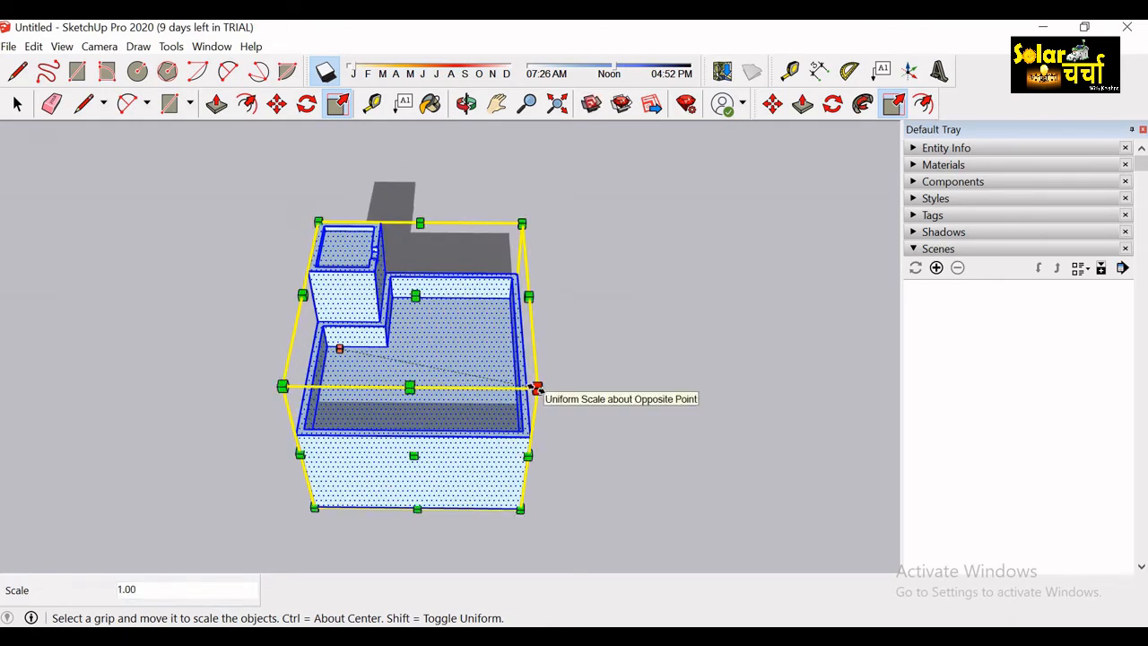
{"action": "type", "text": "1.5"}
{"action": "key", "text": "Return"}
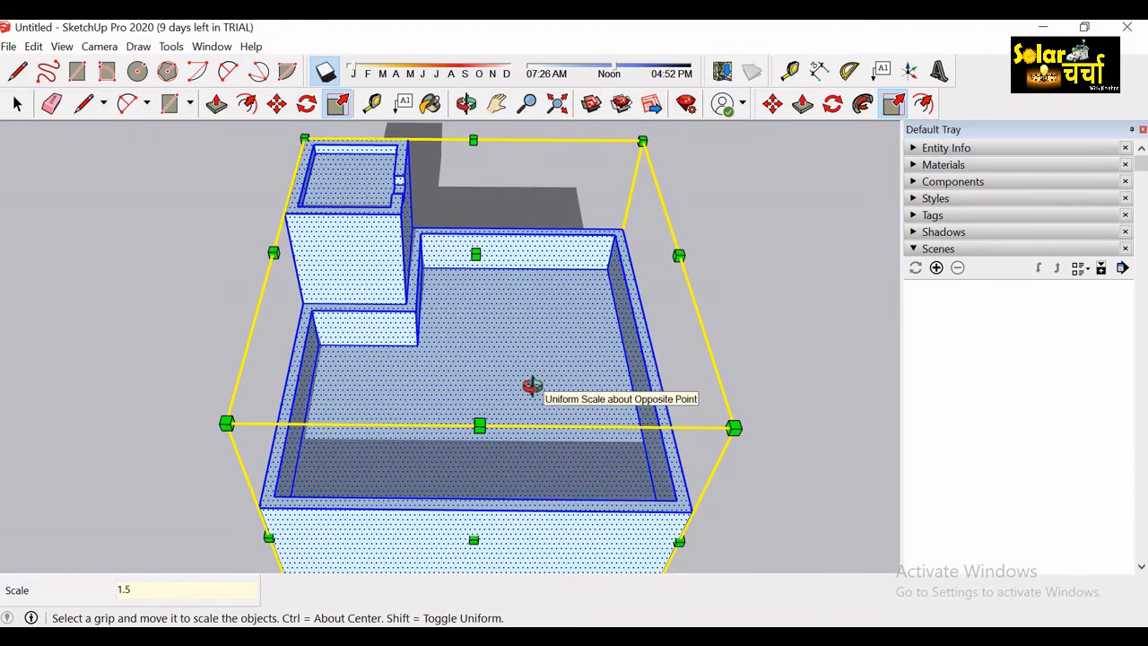
{"action": "key", "text": "o"}
{"action": "scroll", "coordinate": [488, 459], "scroll_direction": "down", "scroll_amount": 3}
{"action": "mouse_move", "coordinate": [533, 419]}
{"action": "left_mouse_down"}
{"action": "mouse_move", "coordinate": [584, 329]}
{"action": "mouse_move", "coordinate": [654, 310]}
{"action": "mouse_move", "coordinate": [552, 419]}
{"action": "left_mouse_up"}
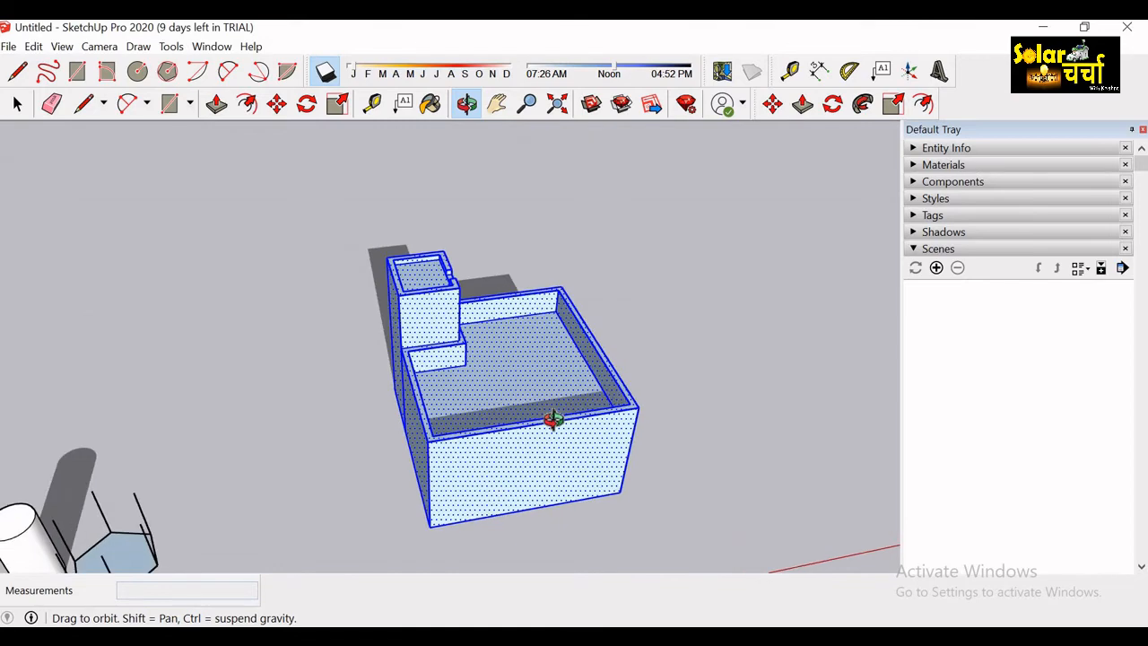
{"action": "left_click_drag", "start_coordinate": [589, 415], "coordinate": [546, 444]}
{"action": "key", "text": "space"}
{"action": "left_click", "coordinate": [702, 487]}
Place a vertical guide line on the building's front wall, 4 m from its left edge, with the Tape Measure tool.
{"action": "key", "text": "o"}
{"action": "scroll", "coordinate": [542, 482], "scroll_direction": "up", "scroll_amount": 8}
{"action": "left_click_drag", "start_coordinate": [541, 446], "coordinate": [544, 389]}
{"action": "scroll", "coordinate": [535, 421], "scroll_direction": "down", "scroll_amount": 4}
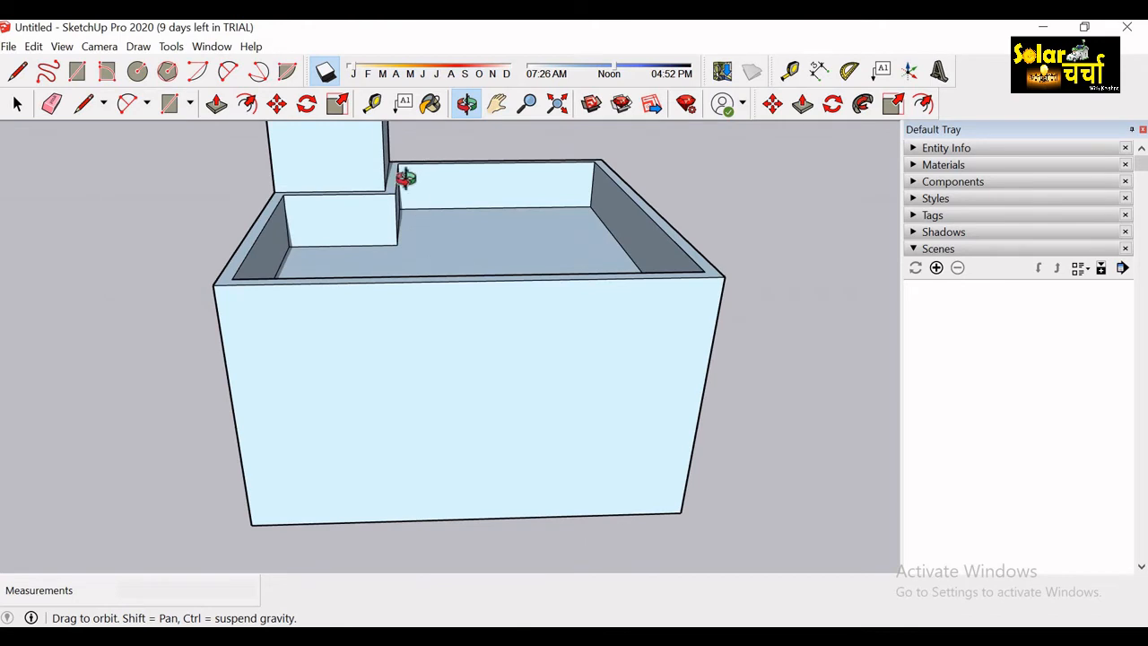
{"action": "left_click", "coordinate": [375, 106]}
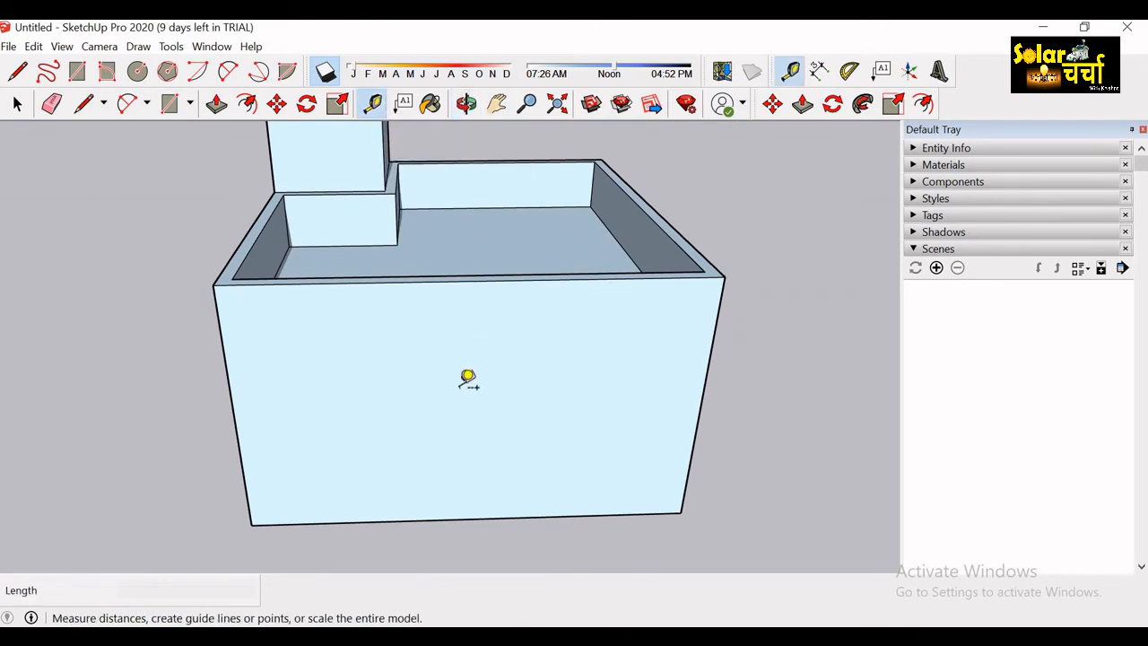
{"action": "left_click", "coordinate": [233, 403]}
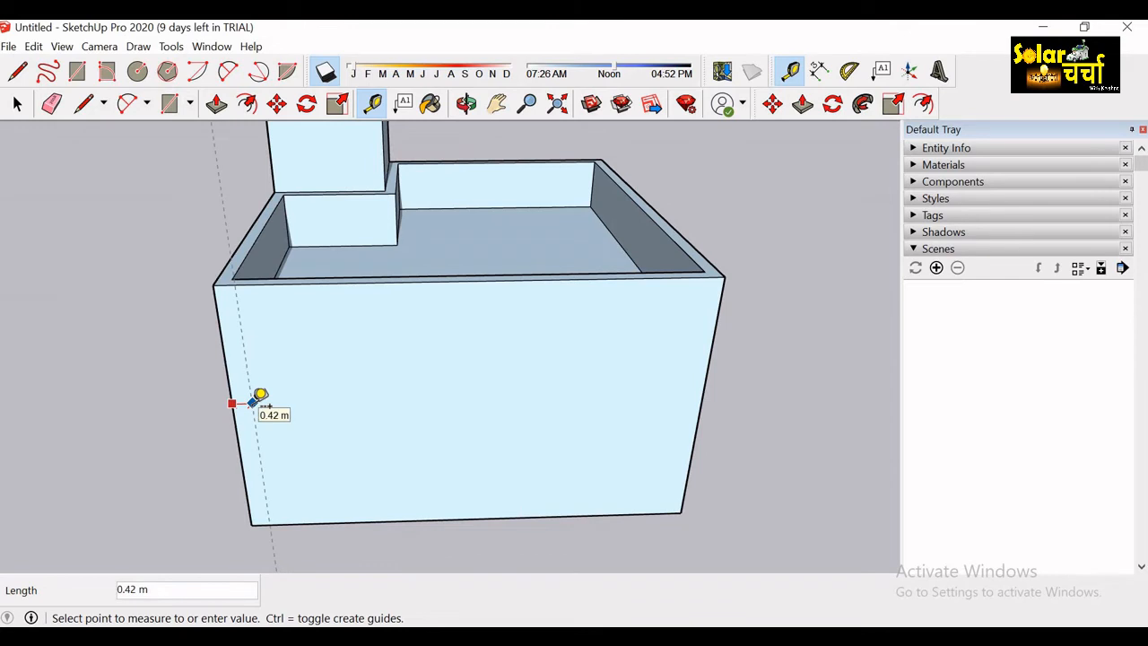
{"action": "left_click", "coordinate": [288, 402]}
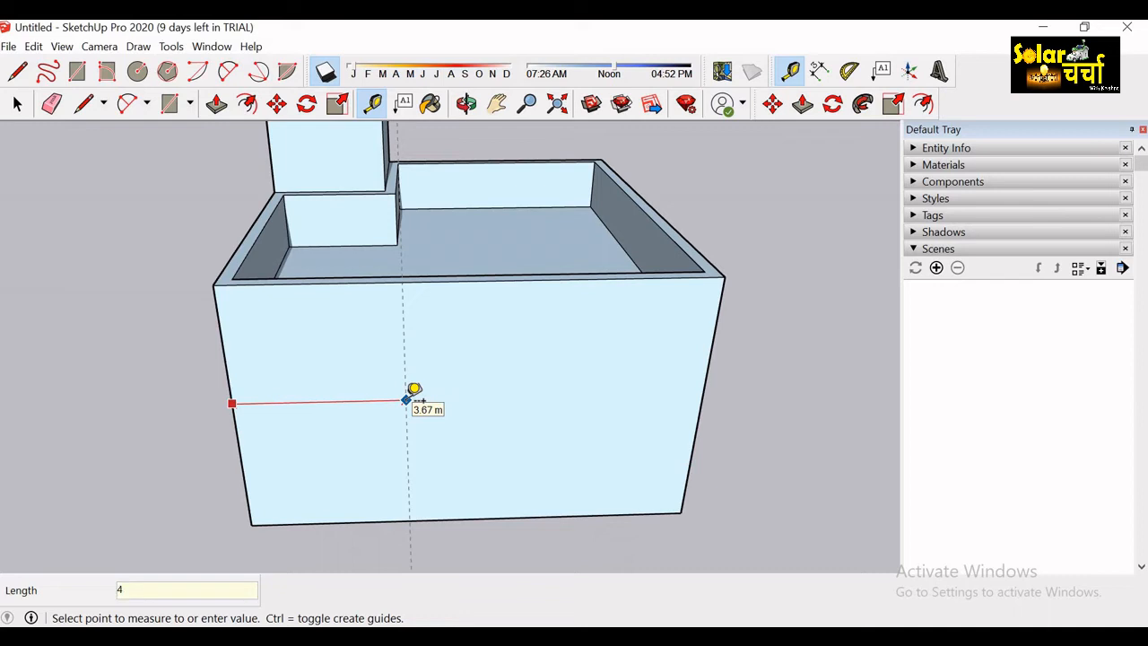
{"action": "key", "text": "Return"}
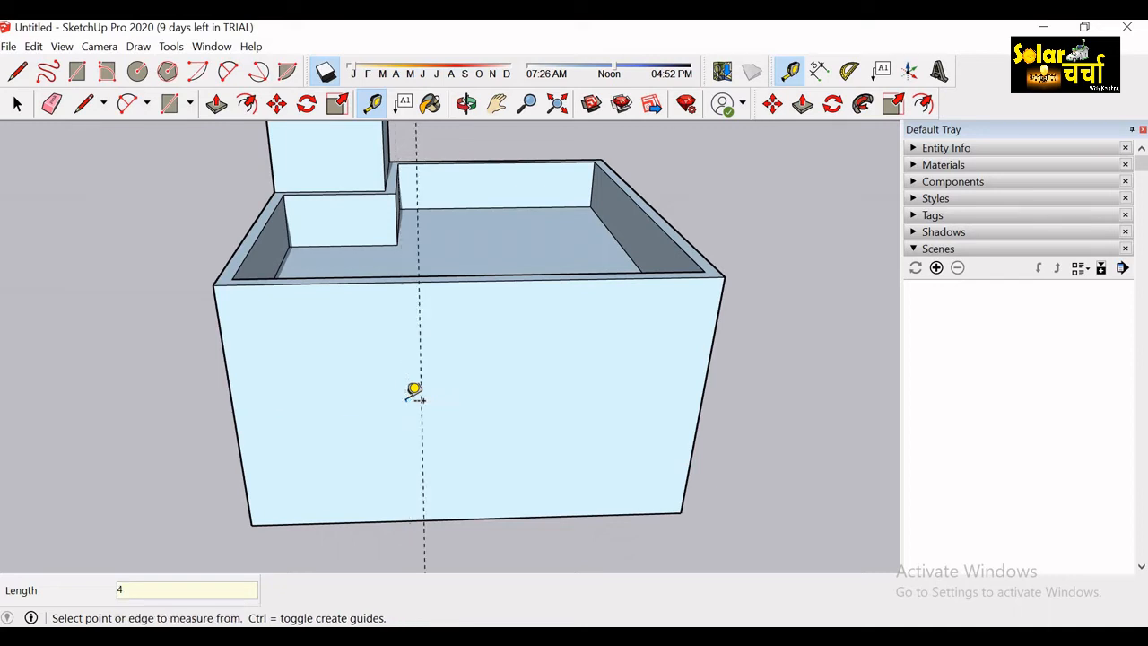
Draw a vertical line along the guide from the top edge to the bottom edge of the front wall.
{"action": "key", "text": "l"}
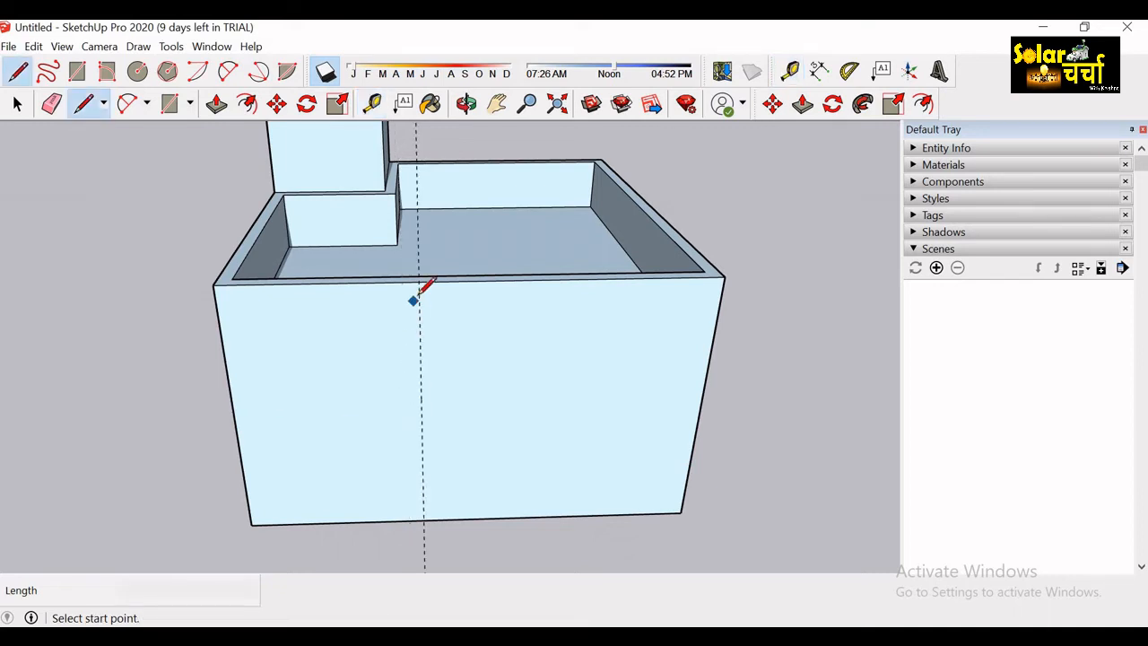
{"action": "left_click", "coordinate": [418, 280]}
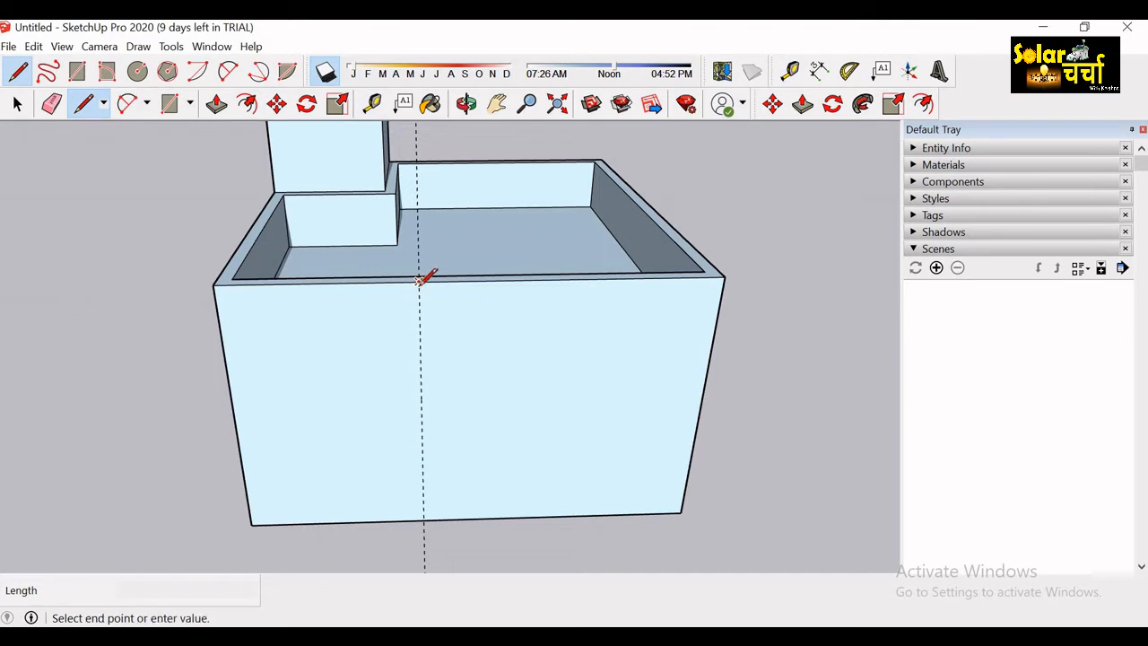
{"action": "left_click", "coordinate": [425, 518]}
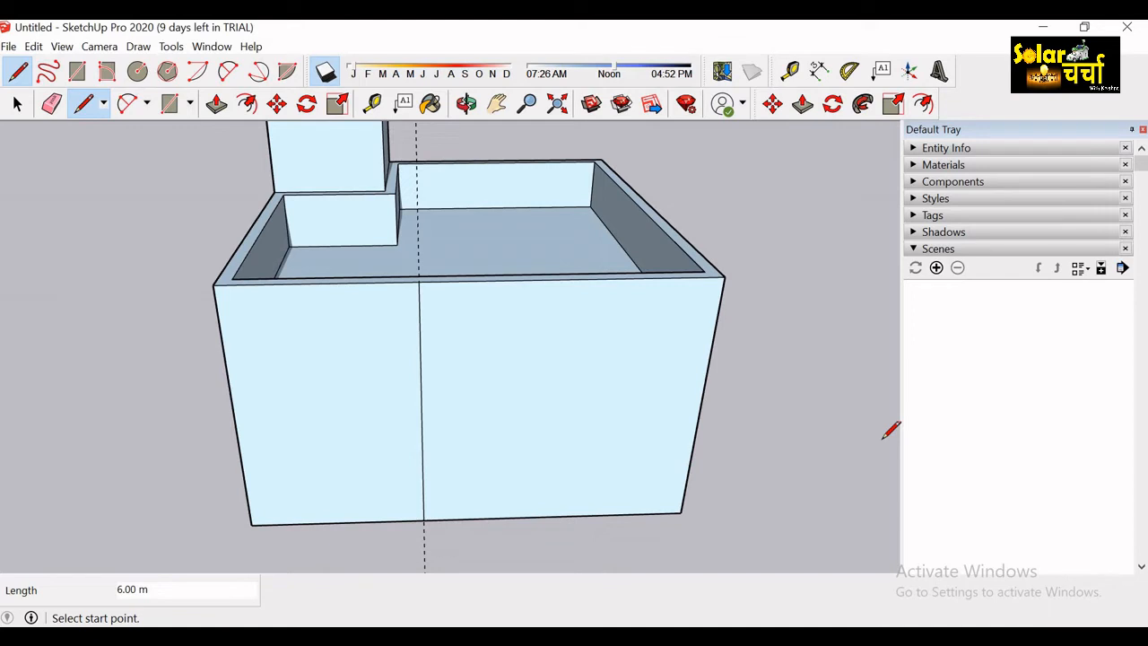
Copy the vertical line on the front wall 3 m to the right along the red axis.
{"action": "left_click", "coordinate": [276, 104]}
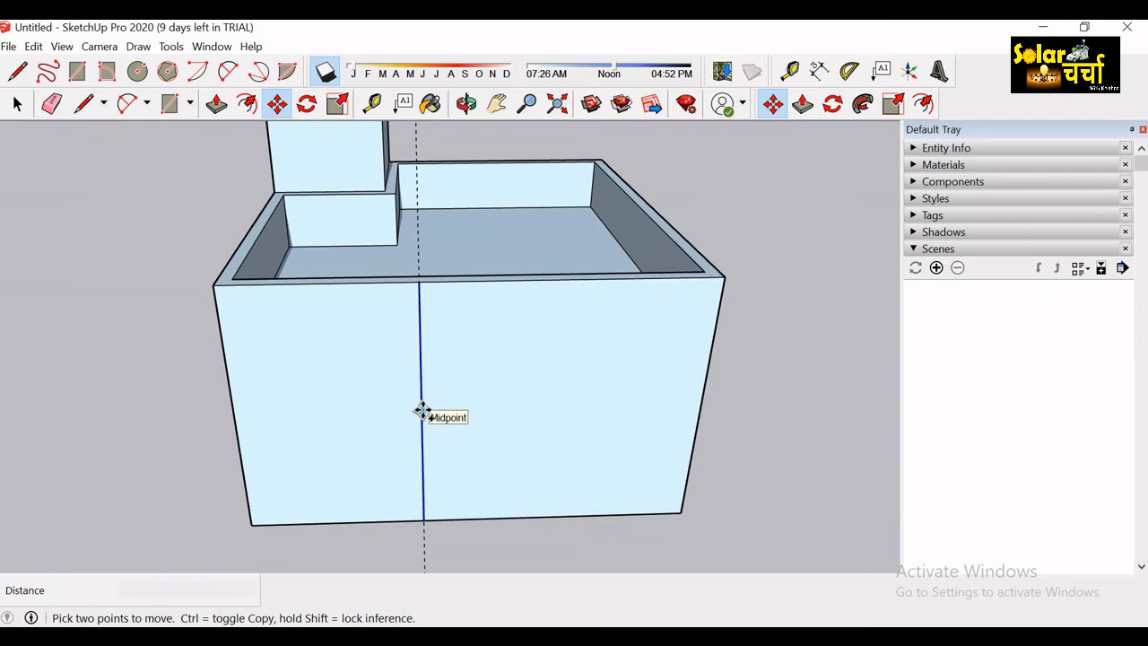
{"action": "left_click", "coordinate": [421, 411]}
{"action": "key", "text": "ctrl"}
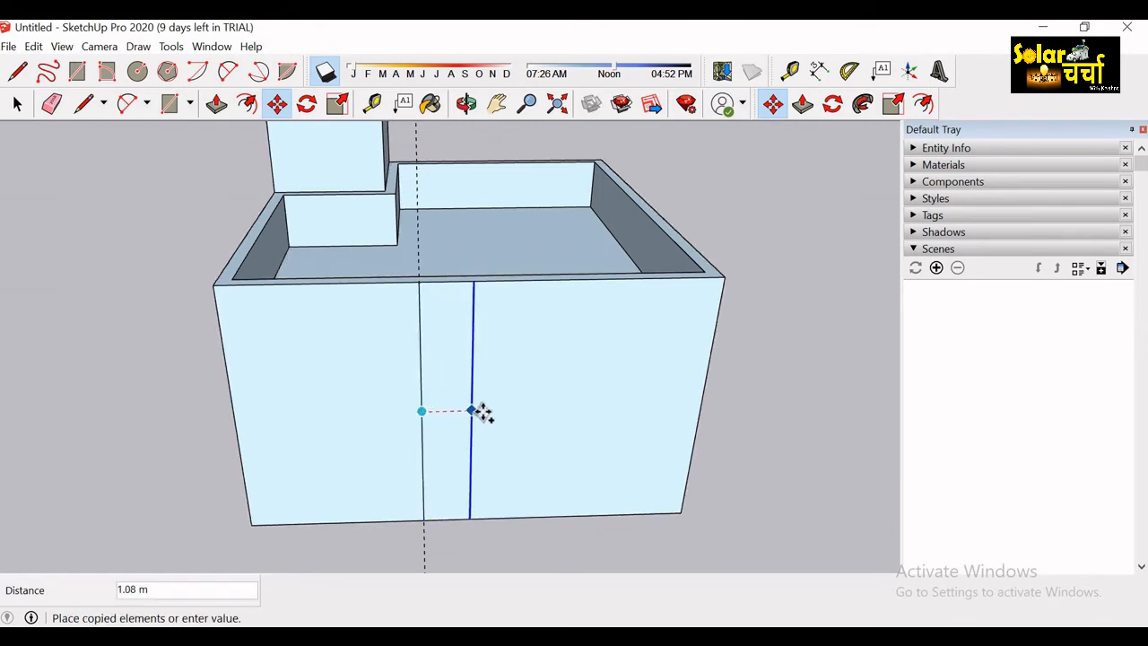
{"action": "type", "text": "3"}
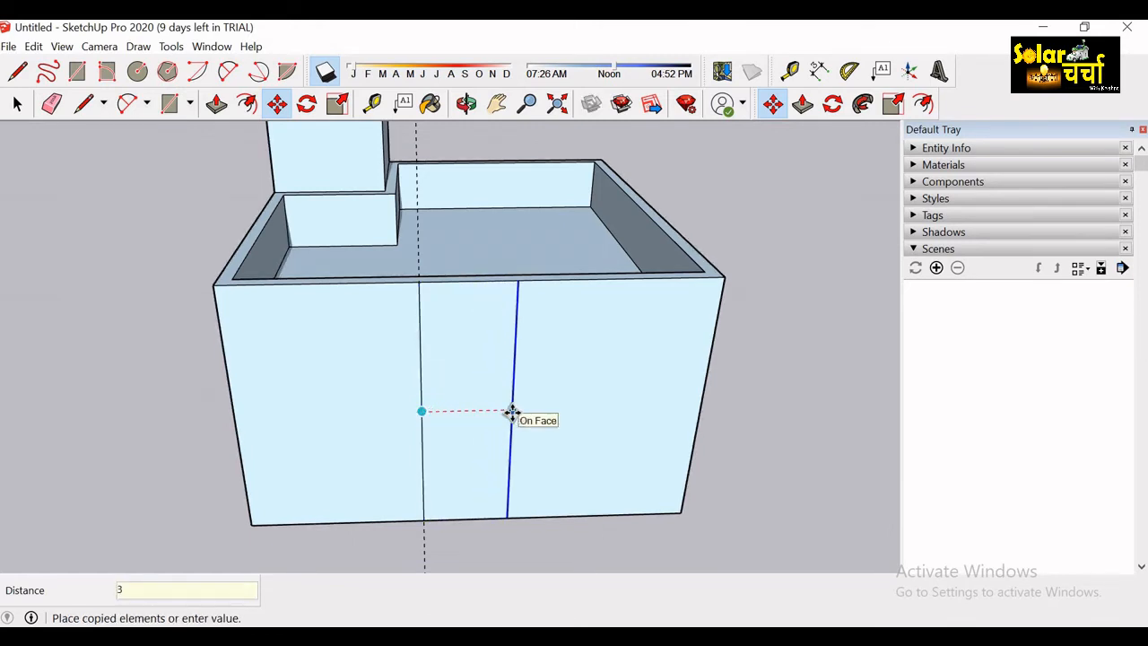
{"action": "key", "text": "Return"}
{"action": "key", "text": "space"}
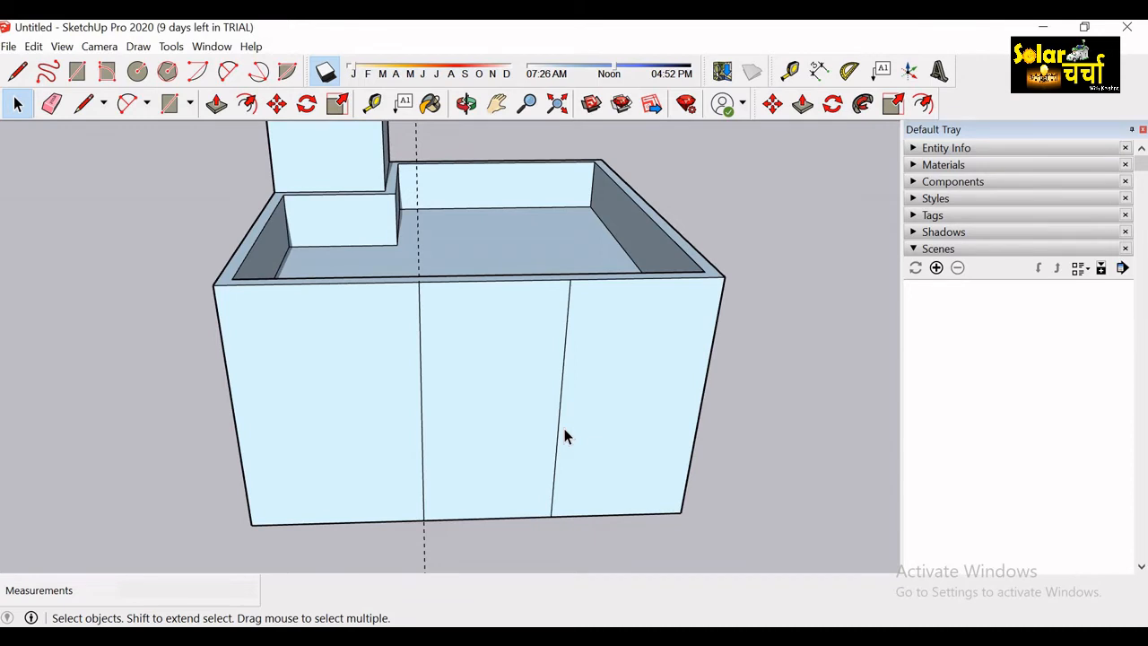
Attach a leader text reading "line" to the copied vertical line on the front wall.
{"action": "scroll", "coordinate": [565, 437], "scroll_direction": "down", "scroll_amount": 2}
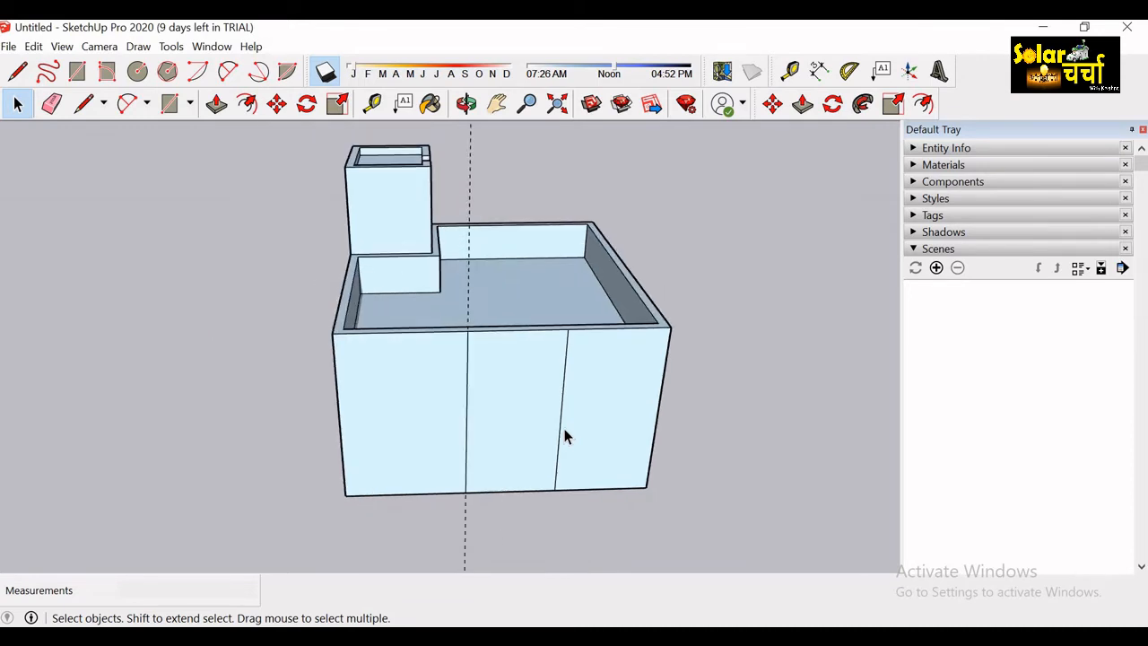
{"action": "left_click", "coordinate": [404, 103]}
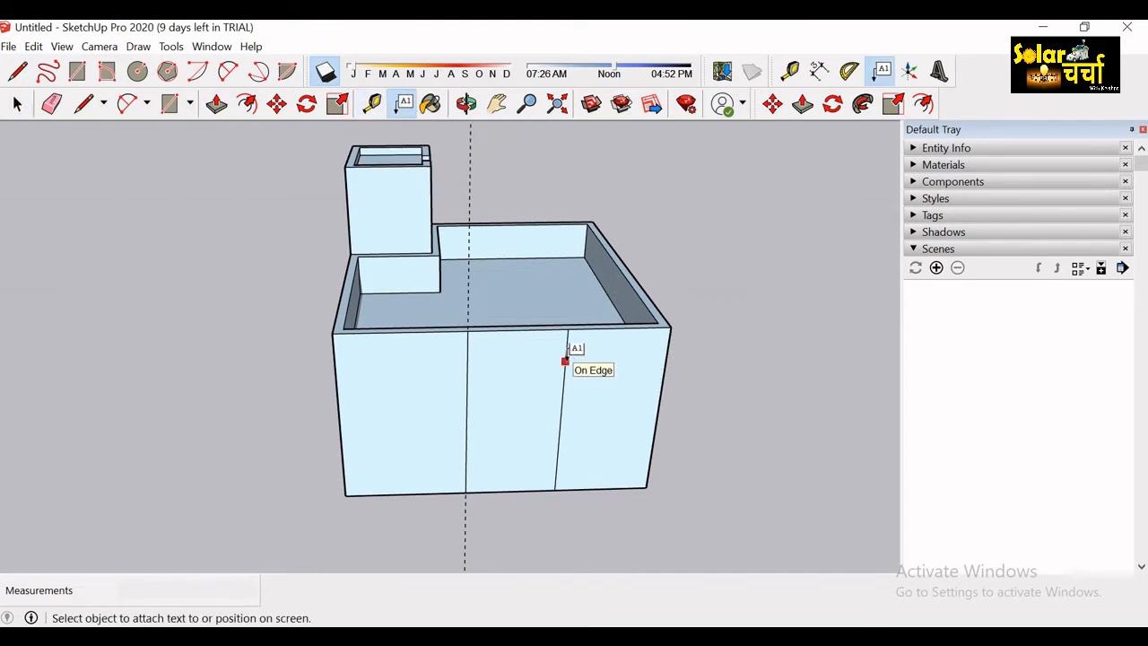
{"action": "left_click", "coordinate": [565, 361]}
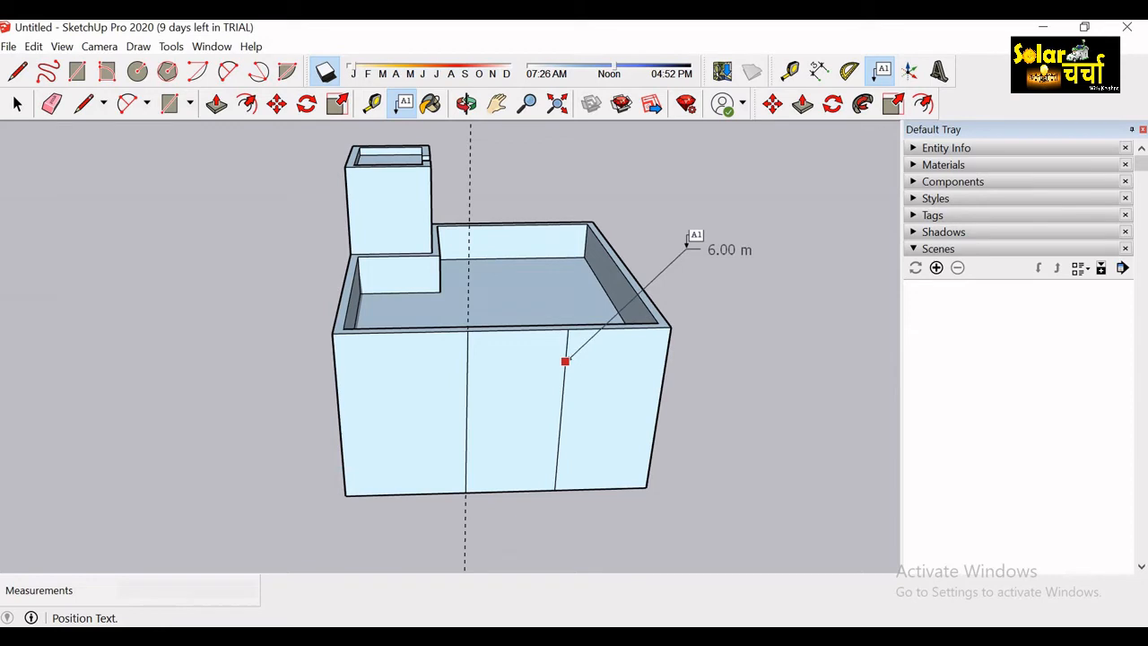
{"action": "left_click", "coordinate": [688, 244]}
{"action": "type", "text": "line"}
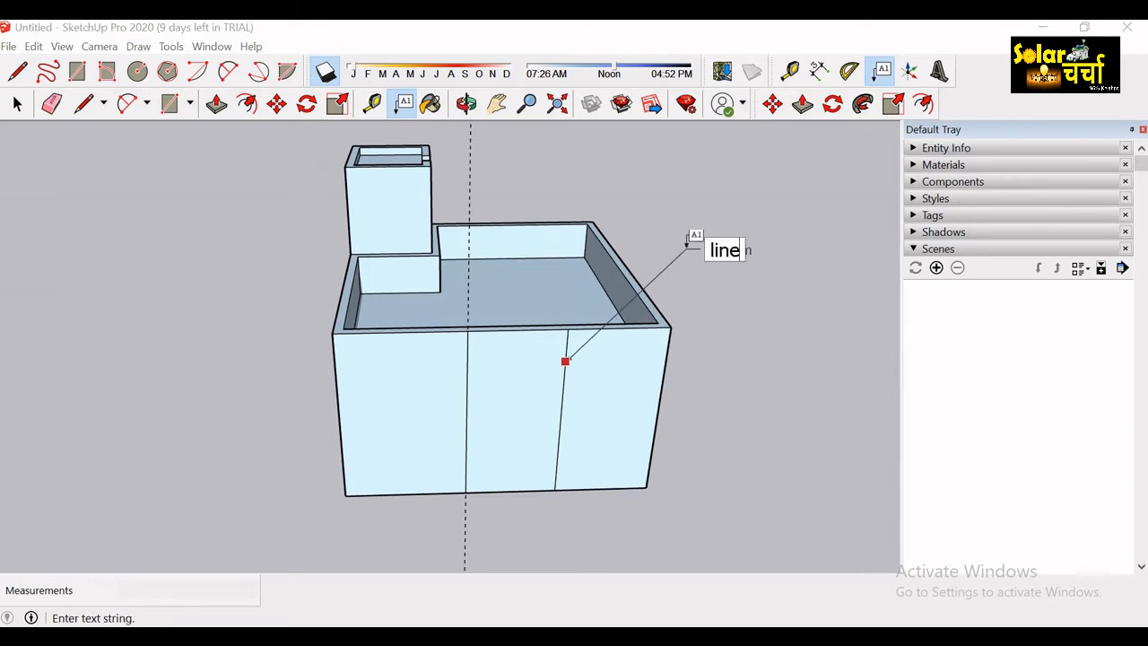
{"action": "key", "text": "Return"}
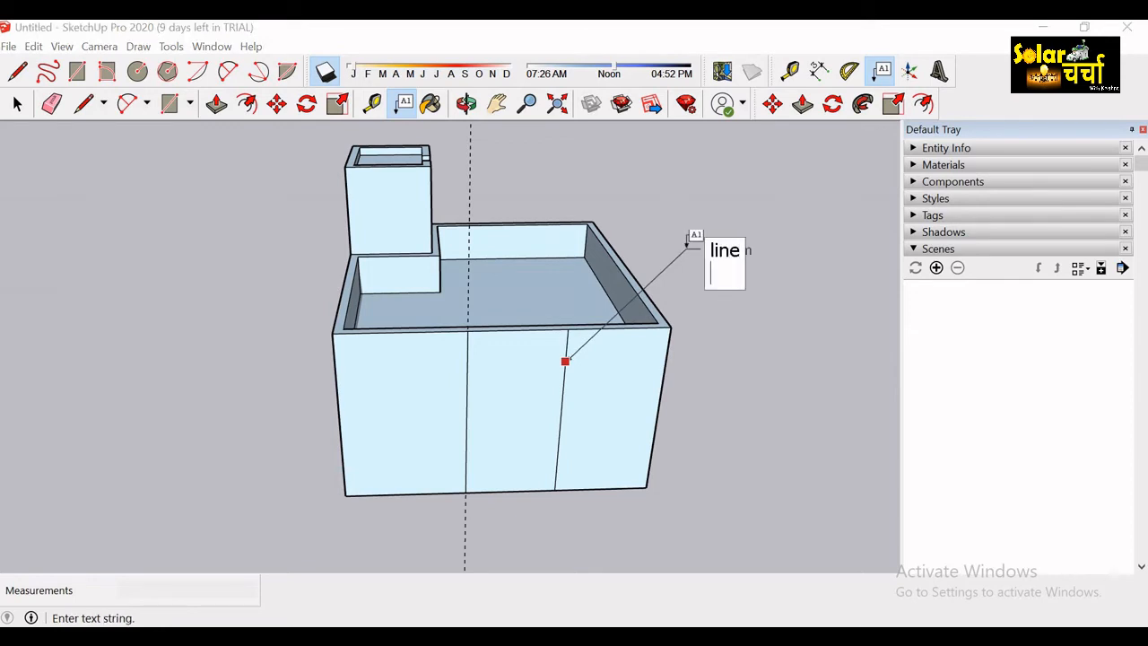
{"action": "left_click", "coordinate": [775, 342]}
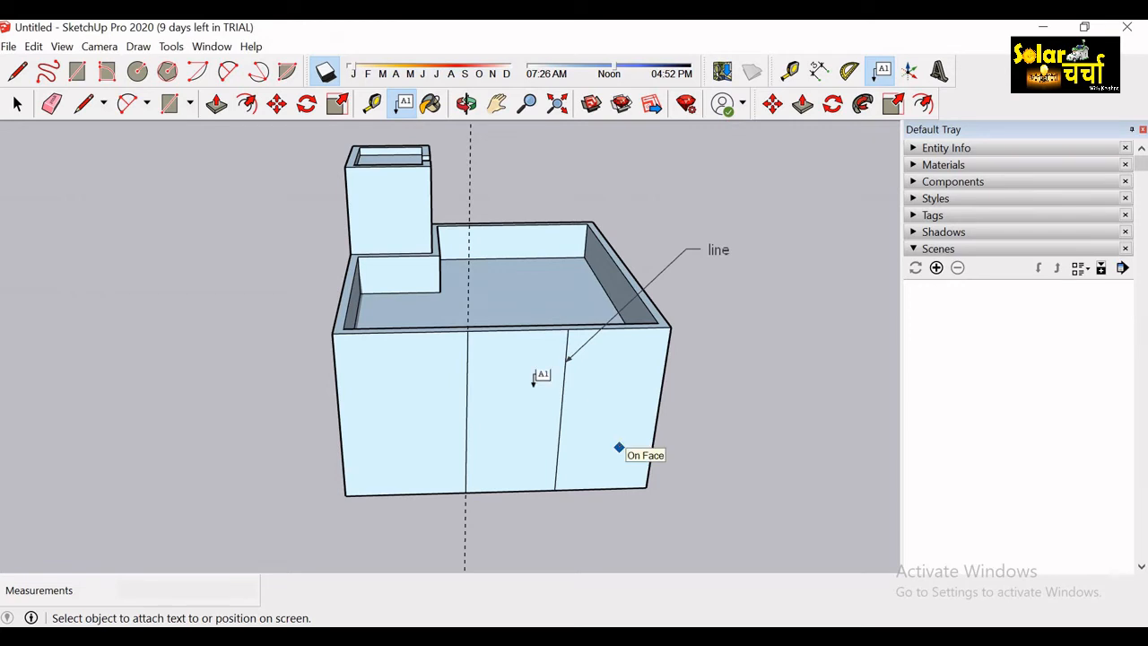
{"action": "left_click", "coordinate": [380, 208]}
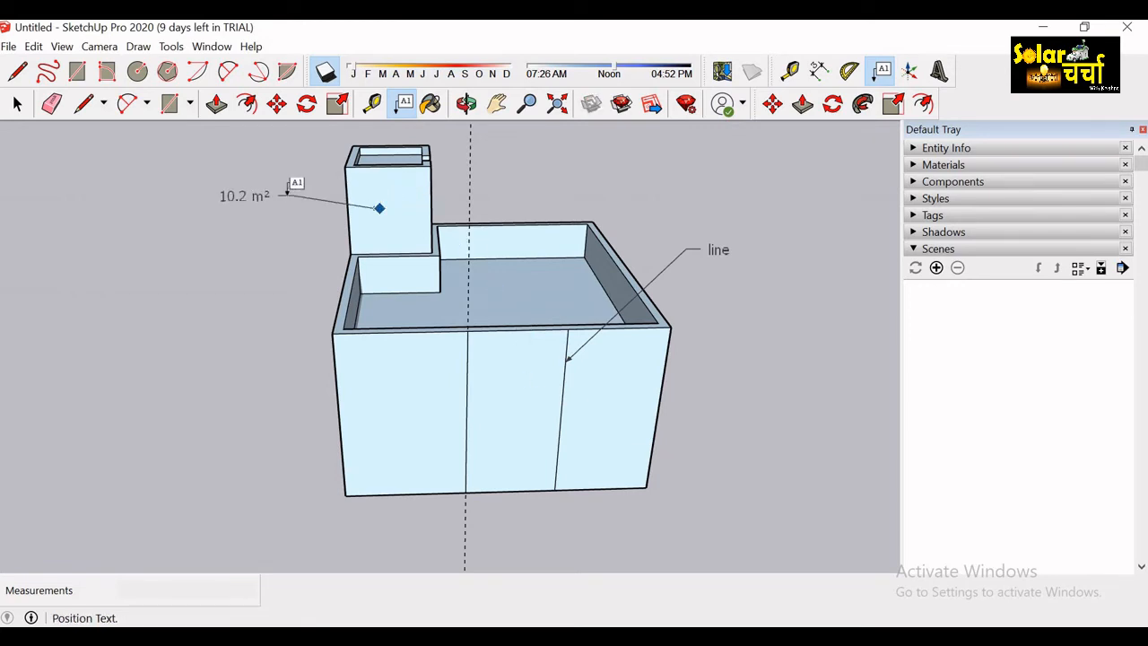
{"action": "key", "text": "t"}
{"action": "key", "text": "o"}
{"action": "key", "text": "space"}
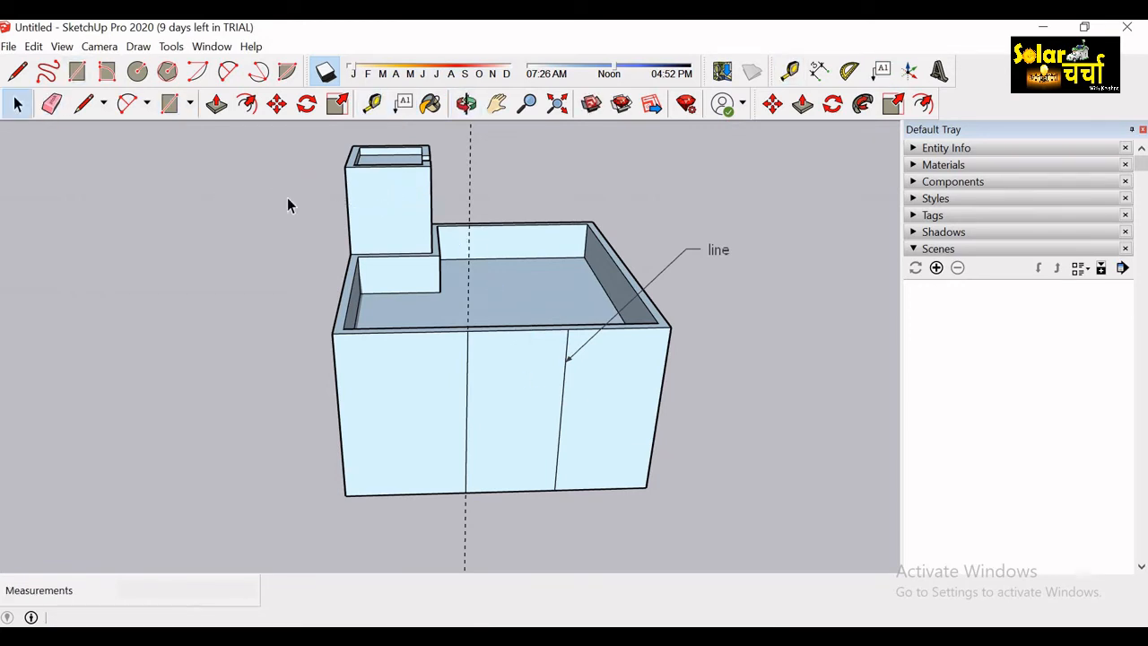
Attach a leader text reading "tower" to the tower's front face.
{"action": "left_click", "coordinate": [403, 103]}
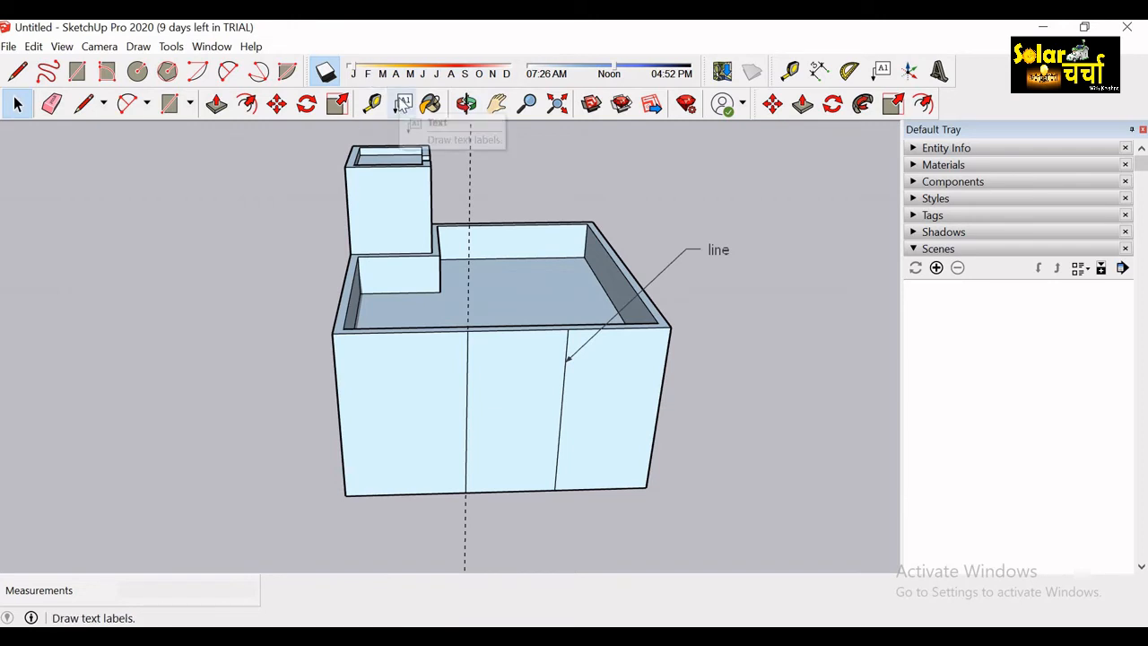
{"action": "left_click", "coordinate": [381, 204]}
{"action": "left_click", "coordinate": [292, 186]}
{"action": "key", "text": "BackSpace"}
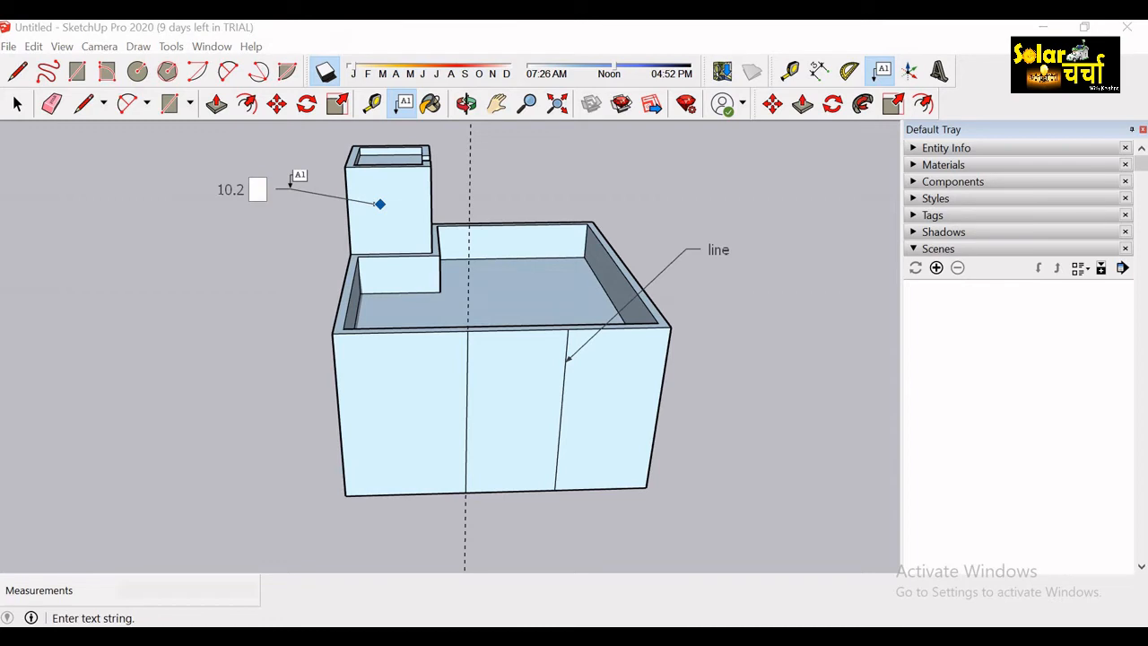
{"action": "type", "text": "tower"}
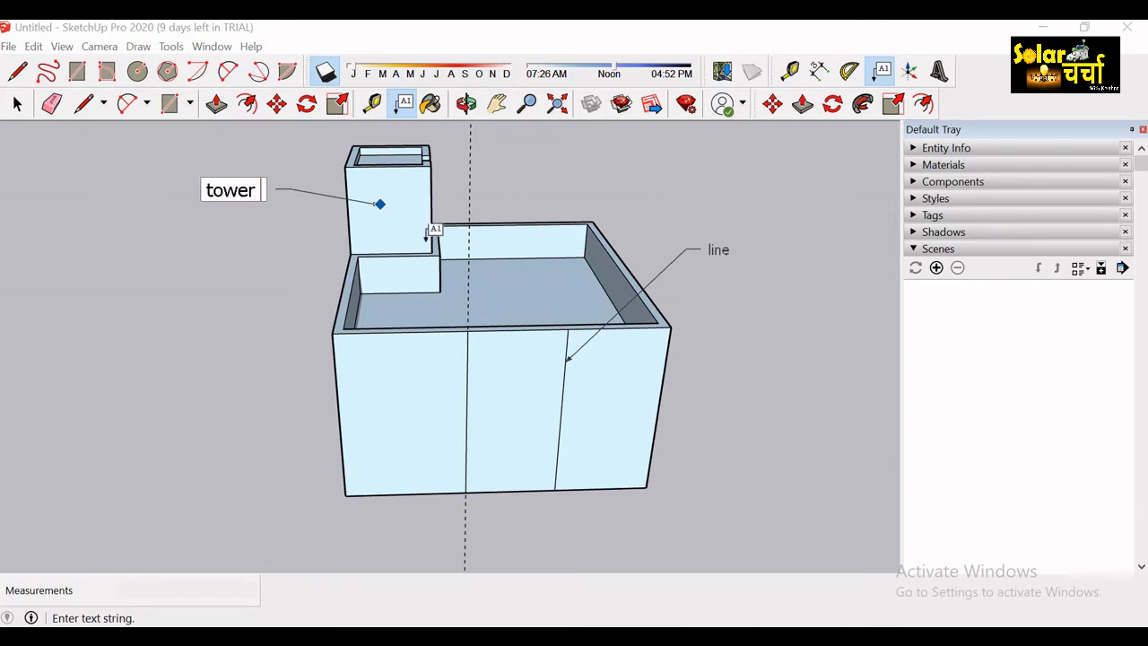
{"action": "left_click", "coordinate": [759, 381]}
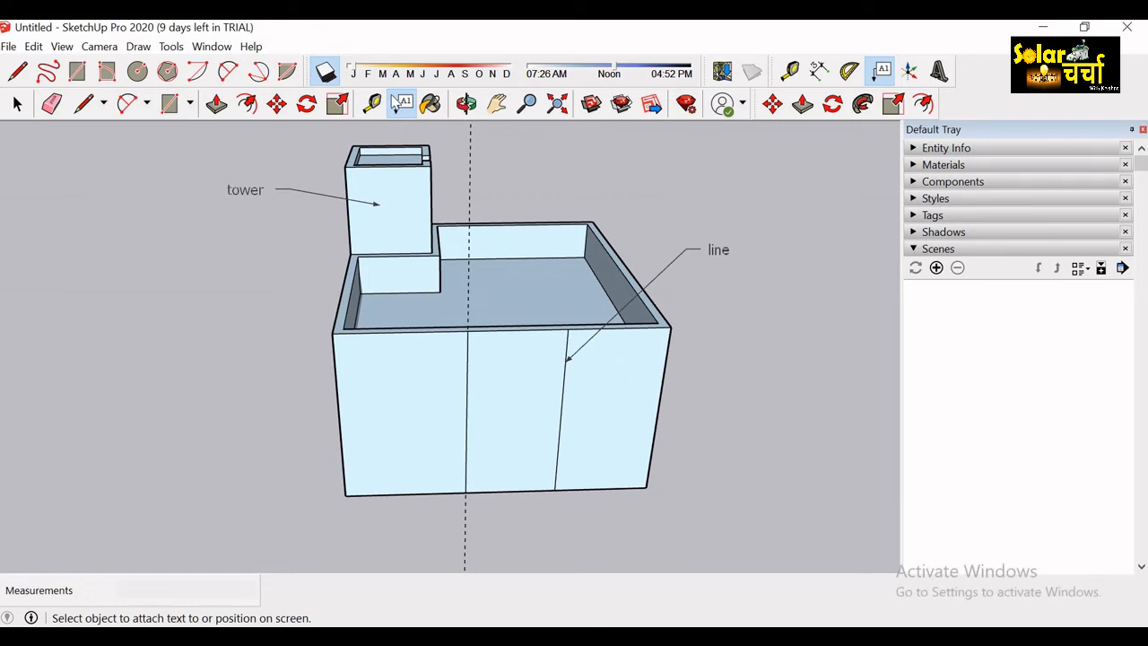
Paint the two outer sections of the front wall with Color A05 from the Colors material collection.
{"action": "left_click", "coordinate": [429, 106]}
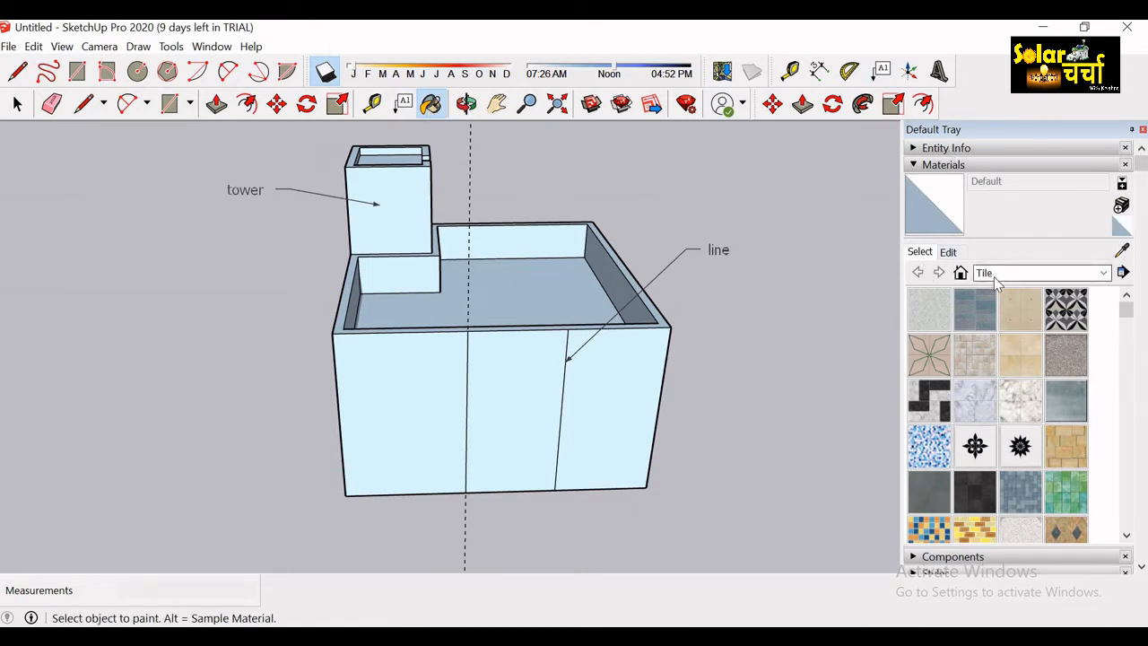
{"action": "left_click", "coordinate": [994, 275]}
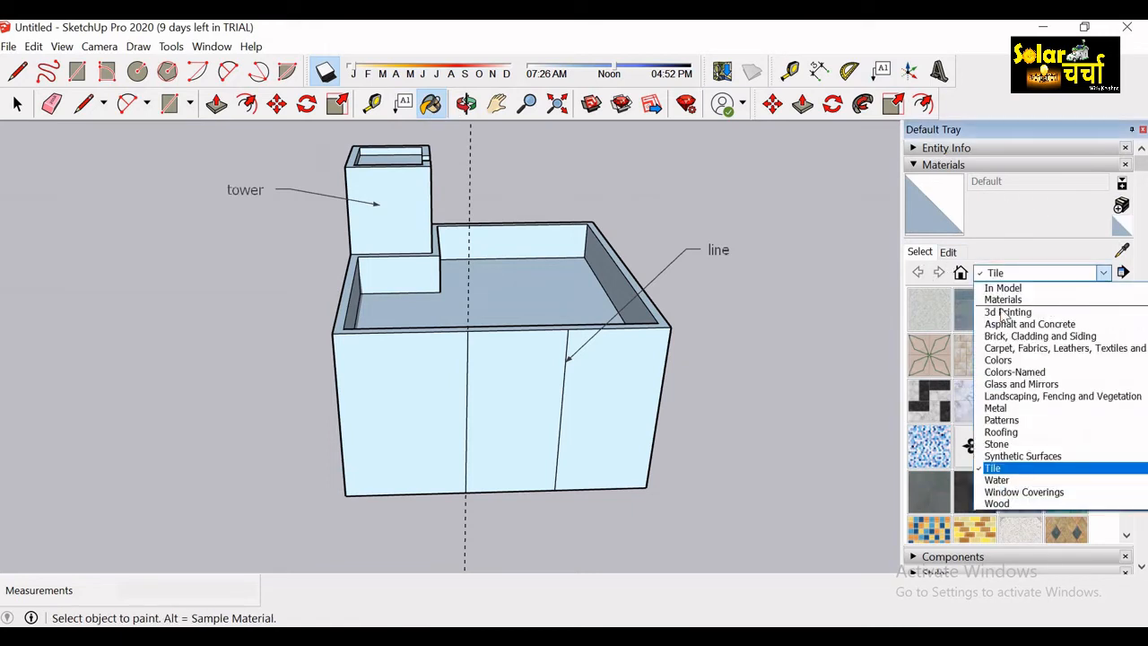
{"action": "left_click", "coordinate": [1027, 350]}
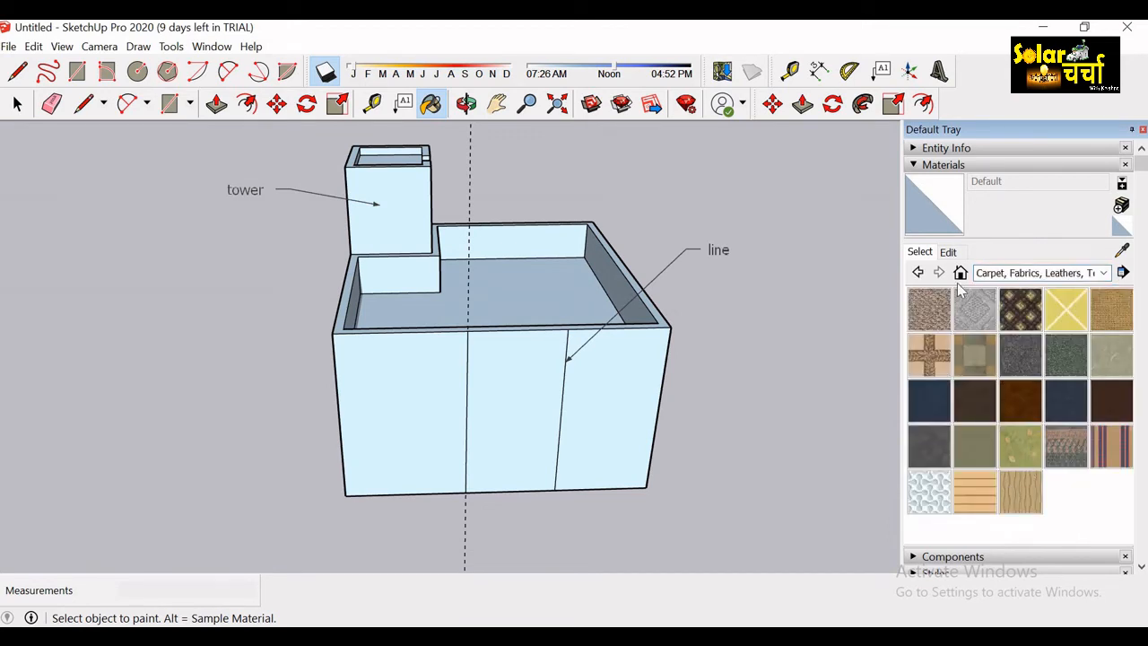
{"action": "left_click", "coordinate": [1008, 274]}
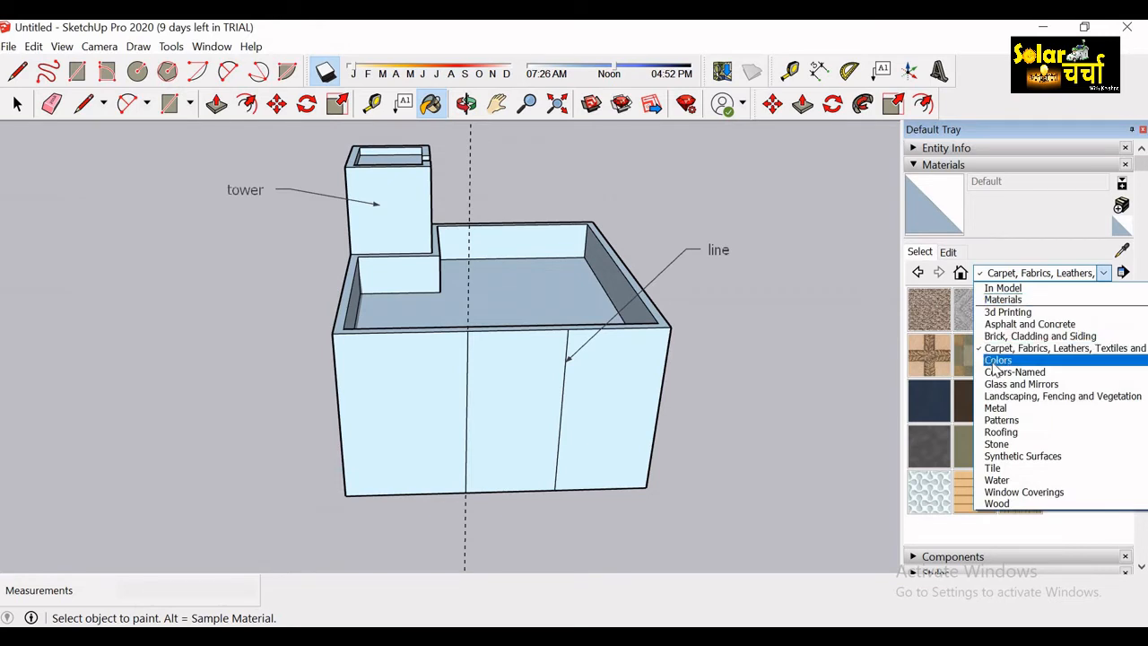
{"action": "left_click", "coordinate": [993, 360]}
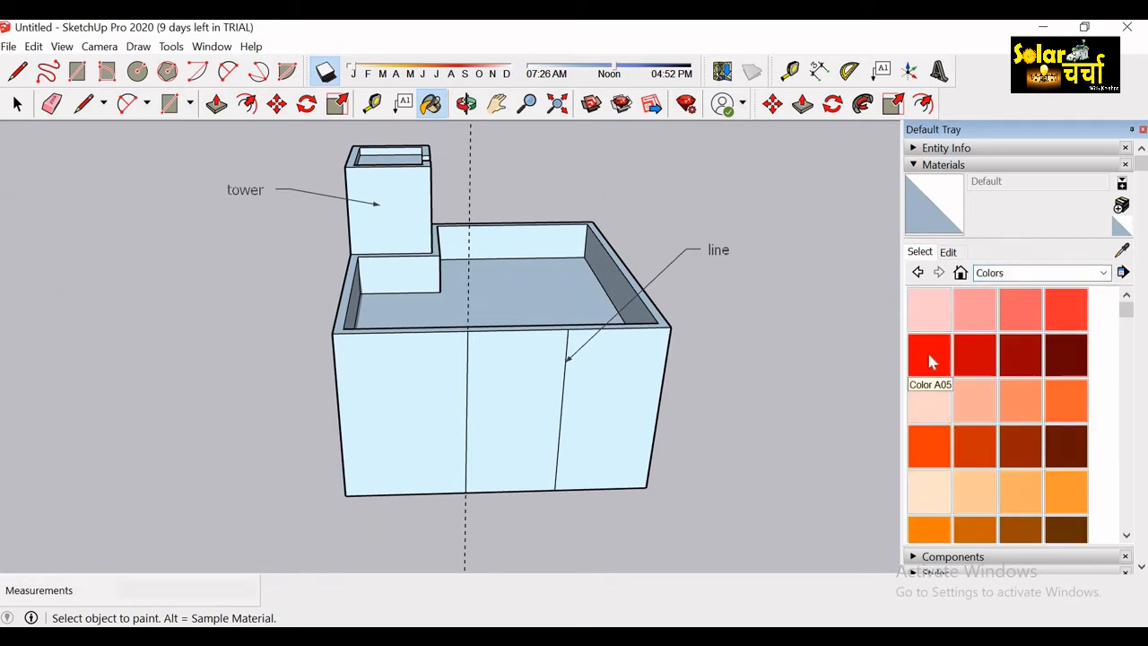
{"action": "left_click", "coordinate": [930, 361]}
{"action": "left_click", "coordinate": [449, 402]}
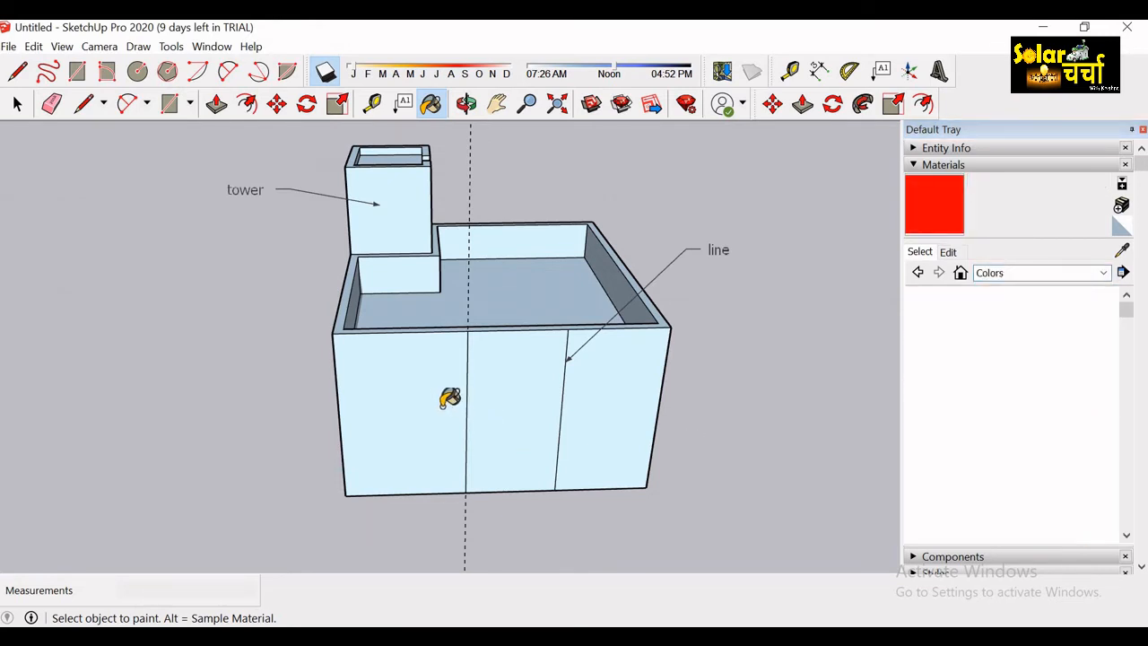
{"action": "left_click", "coordinate": [616, 397]}
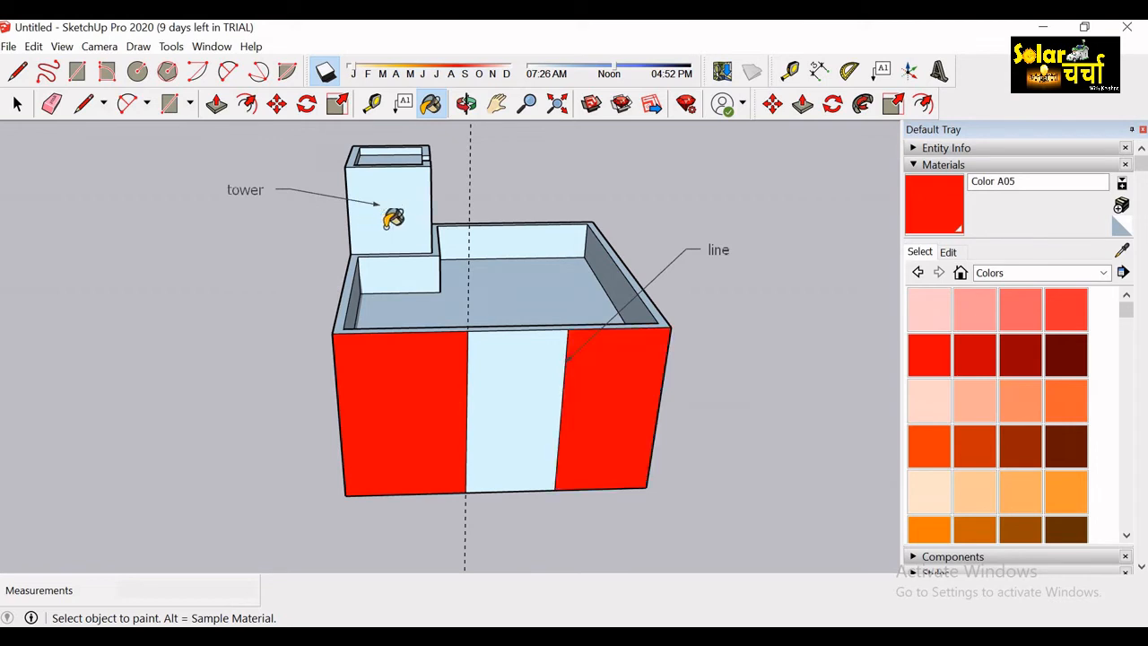
Paint the tower's front face with Color A05, and the face below it plus the front wall's left and middle sections with Black Dots 4 from Patterns.
{"action": "left_click", "coordinate": [387, 222]}
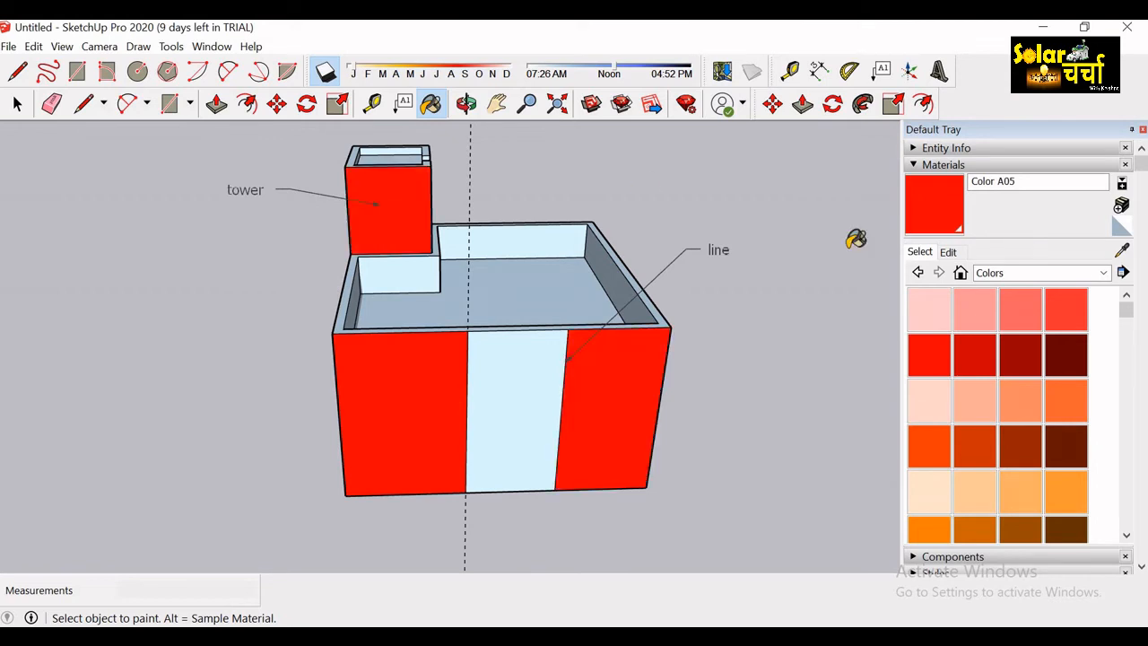
{"action": "left_click", "coordinate": [1017, 274]}
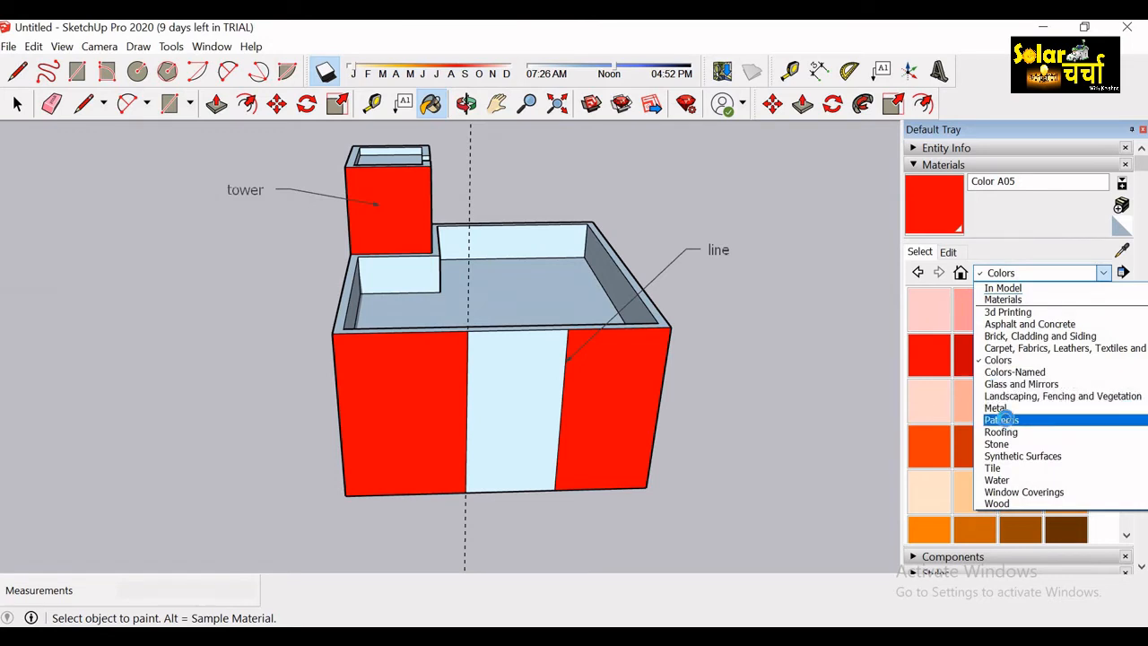
{"action": "left_click", "coordinate": [1001, 419]}
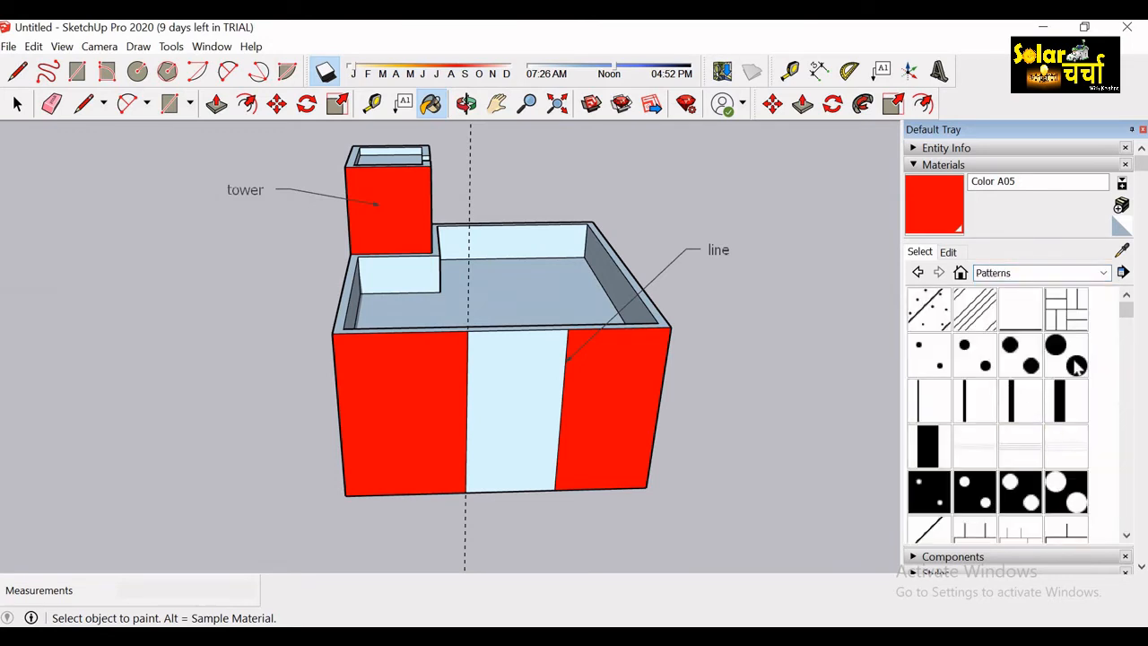
{"action": "left_click", "coordinate": [1076, 366]}
{"action": "left_click", "coordinate": [519, 402]}
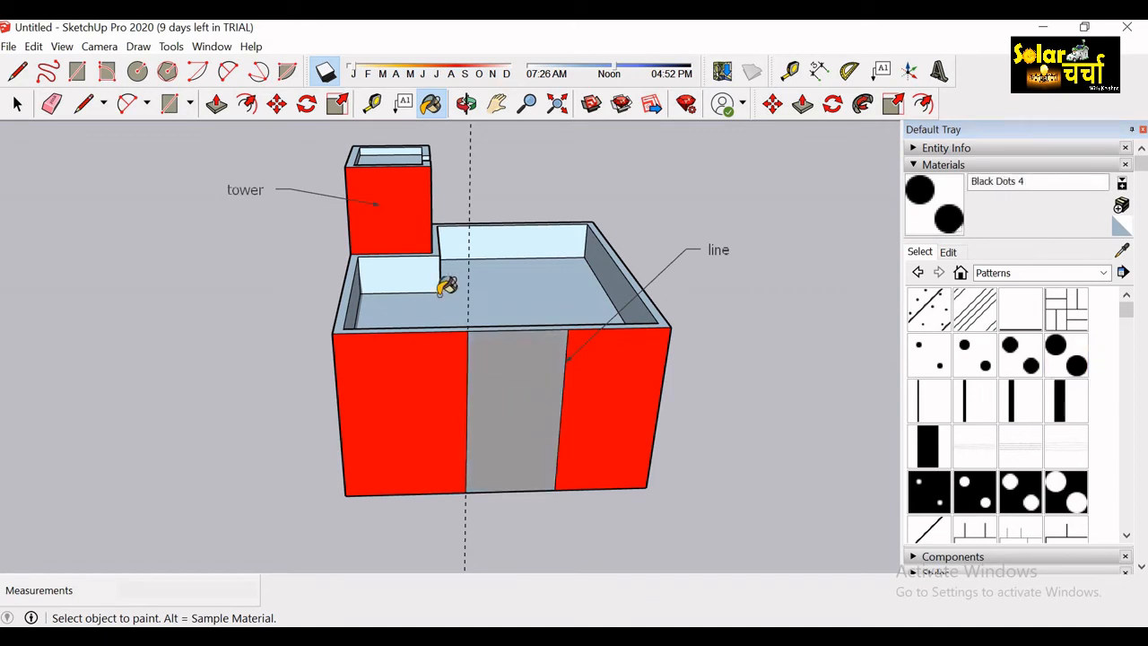
{"action": "left_click", "coordinate": [412, 265]}
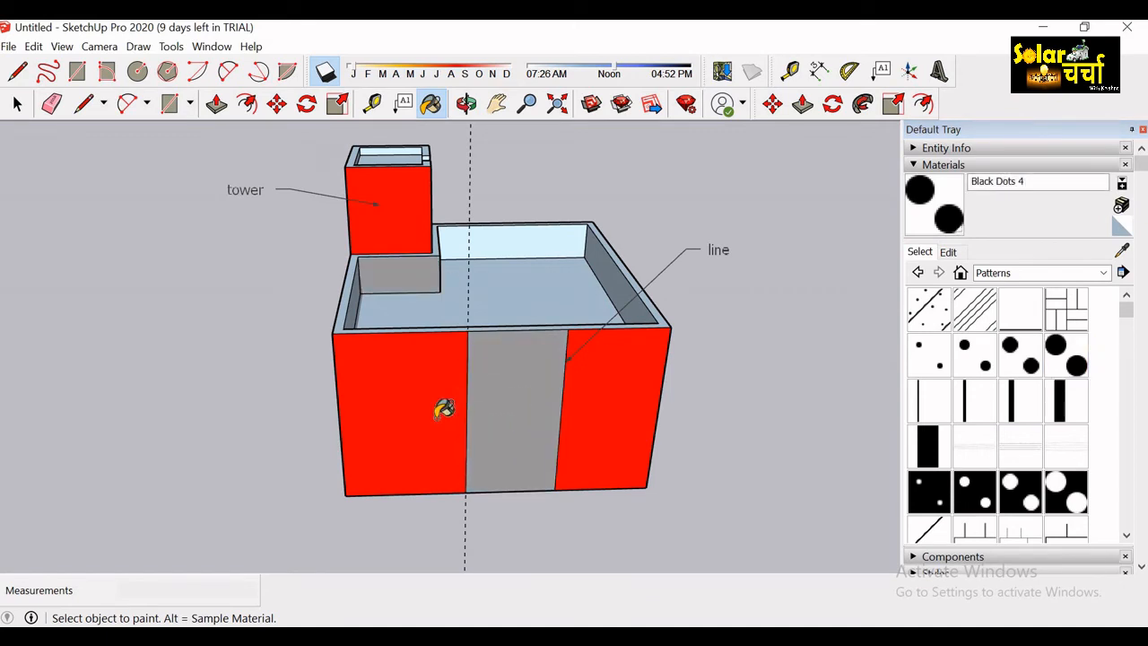
{"action": "left_click", "coordinate": [444, 409]}
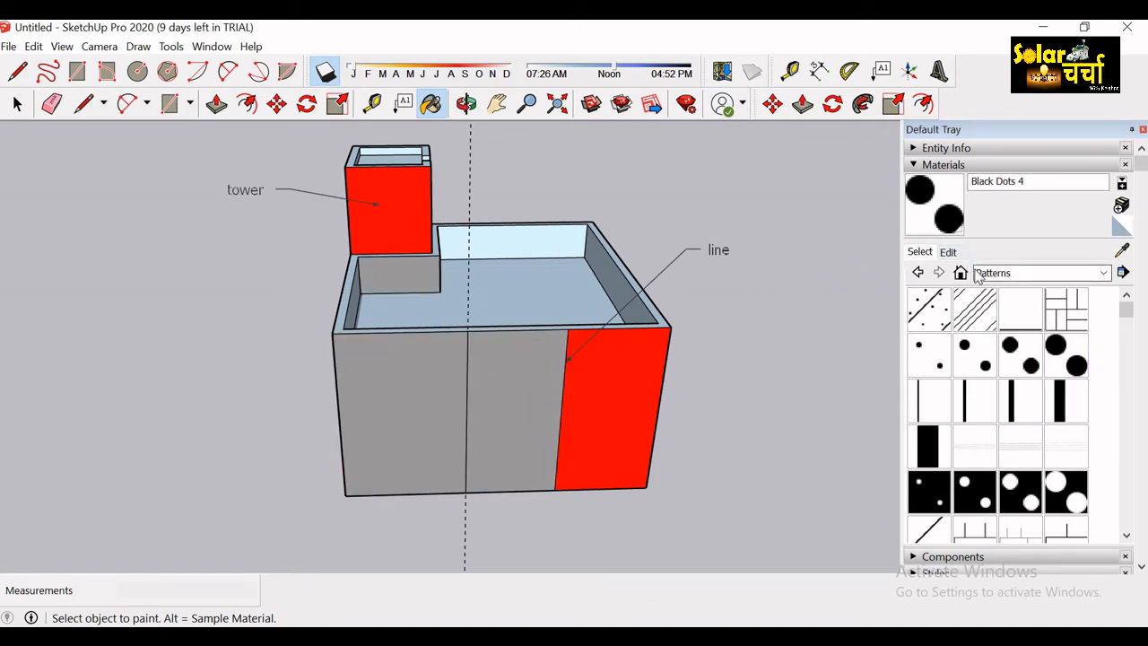
Paint the left and middle sections of the front wall with the red standing seam metal material from the Roofing collection.
{"action": "left_click", "coordinate": [1002, 274]}
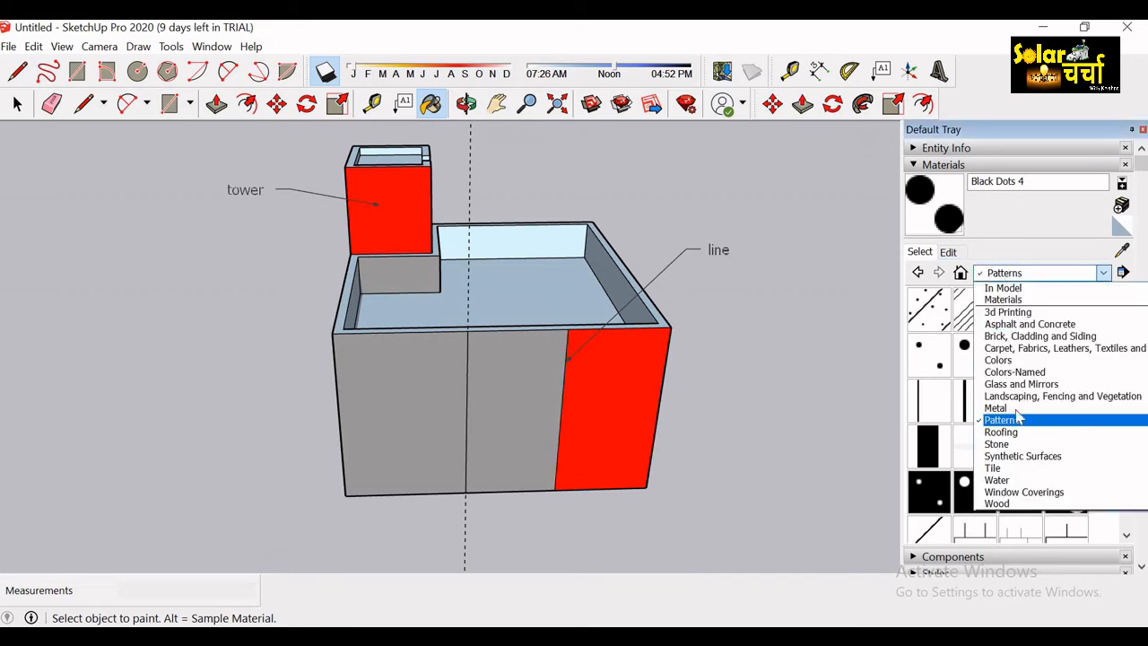
{"action": "left_click", "coordinate": [1010, 437]}
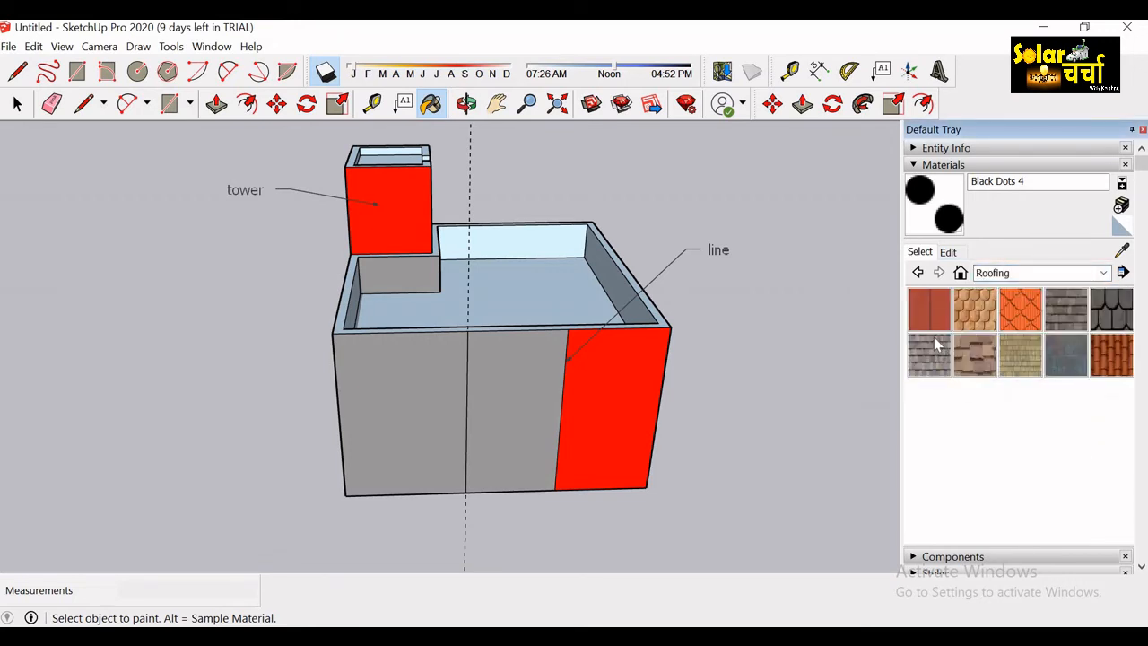
{"action": "left_click", "coordinate": [418, 390]}
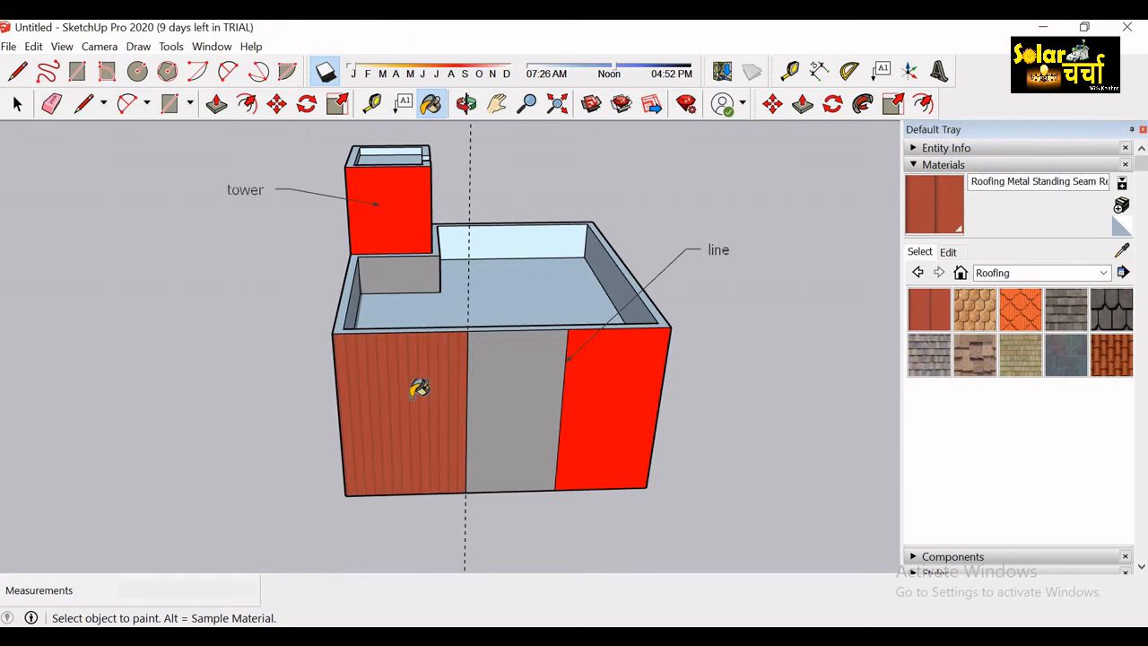
{"action": "left_click", "coordinate": [528, 381]}
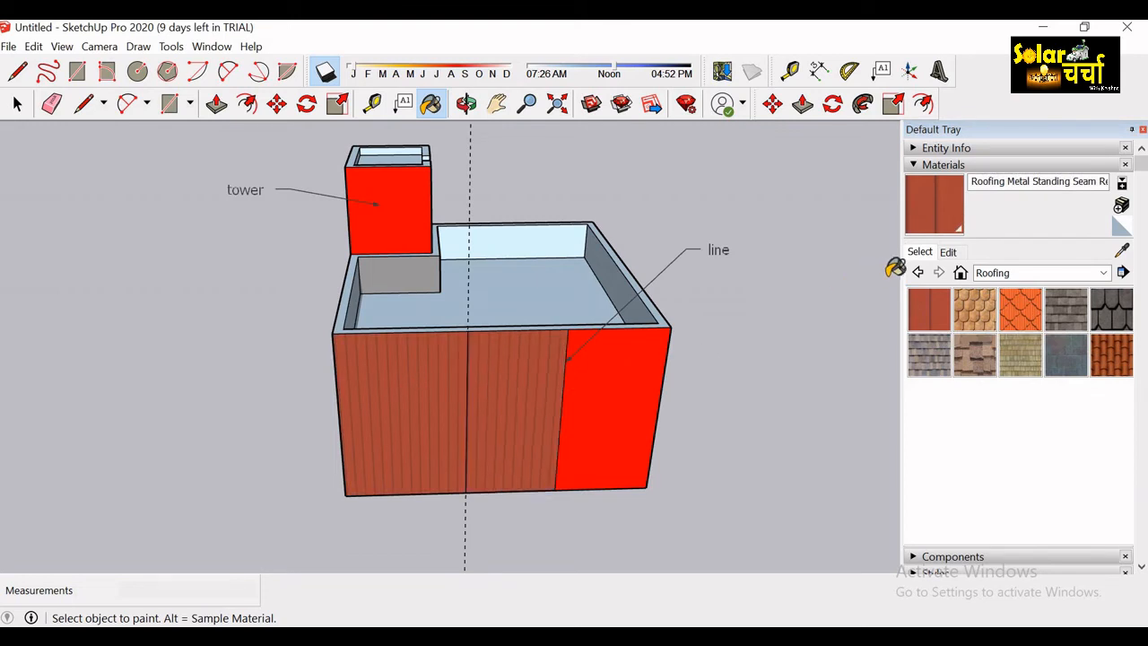
Recolor the standing seam metal roofing material to olive green with the color wheel, trying blue first.
{"action": "left_click", "coordinate": [949, 254]}
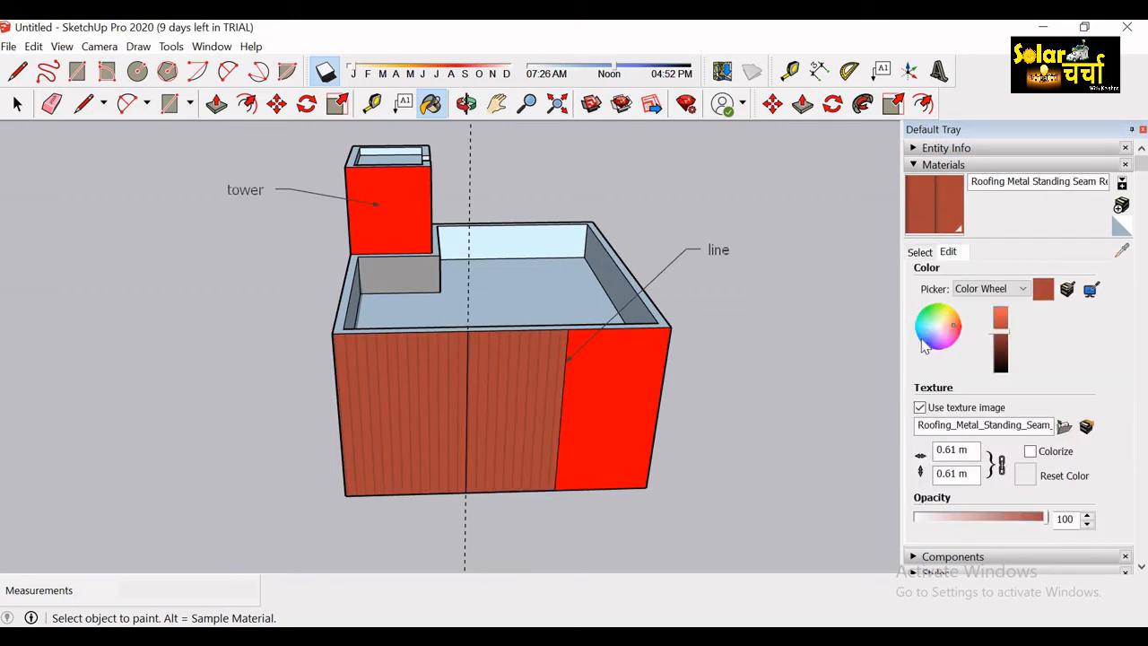
{"action": "left_click", "coordinate": [926, 339]}
{"action": "left_click", "coordinate": [933, 348]}
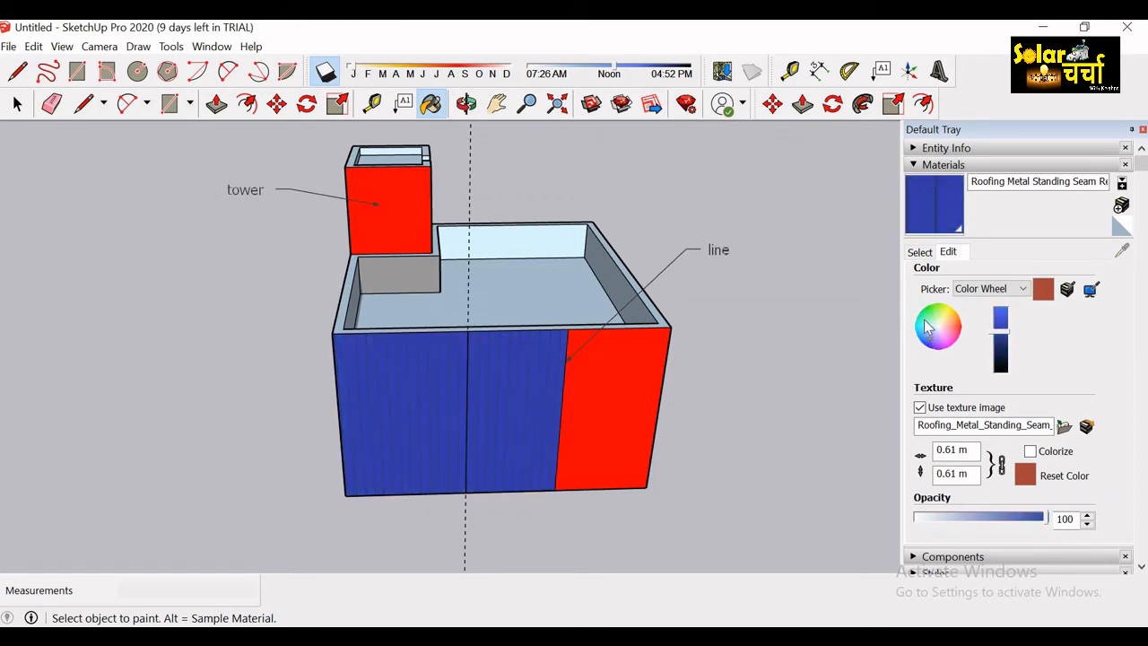
{"action": "left_click", "coordinate": [925, 321]}
{"action": "left_click", "coordinate": [944, 326]}
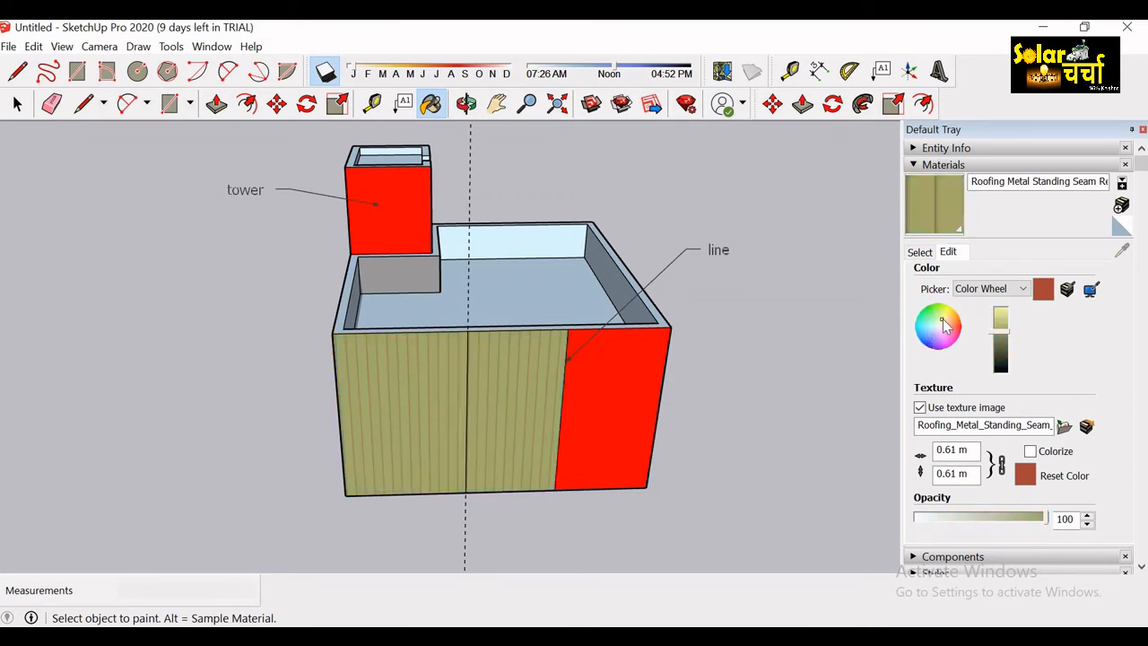
{"action": "left_click", "coordinate": [921, 252]}
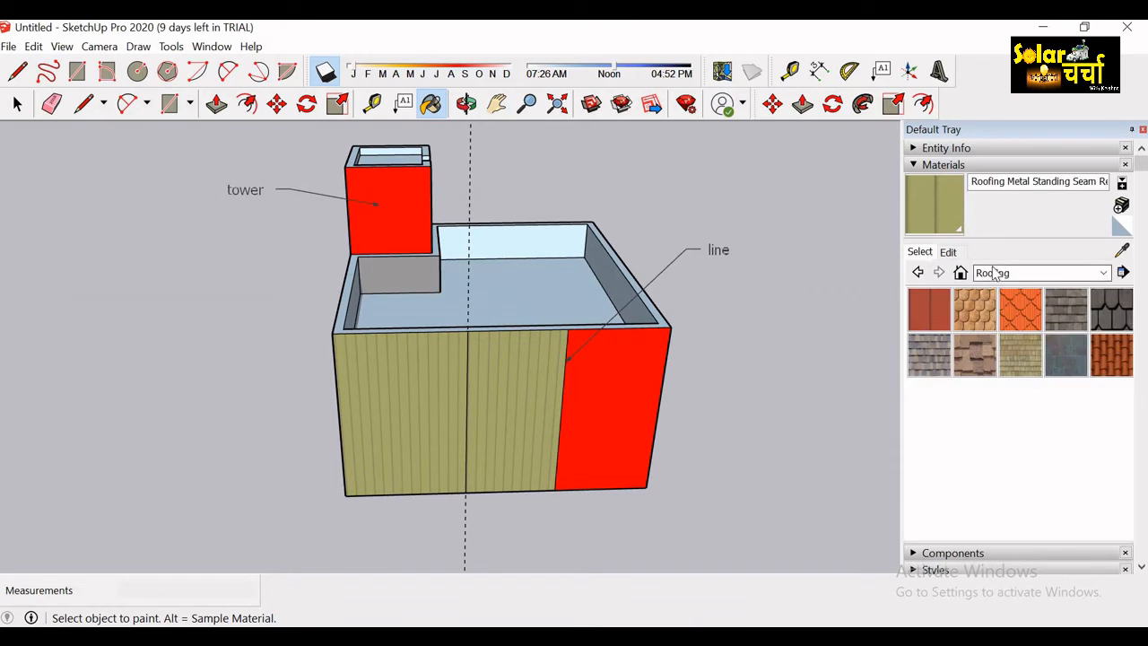
Orbit and pan around the building to examine it from several sides, and zoom in and back out over the whole model.
{"action": "left_click", "coordinate": [477, 106]}
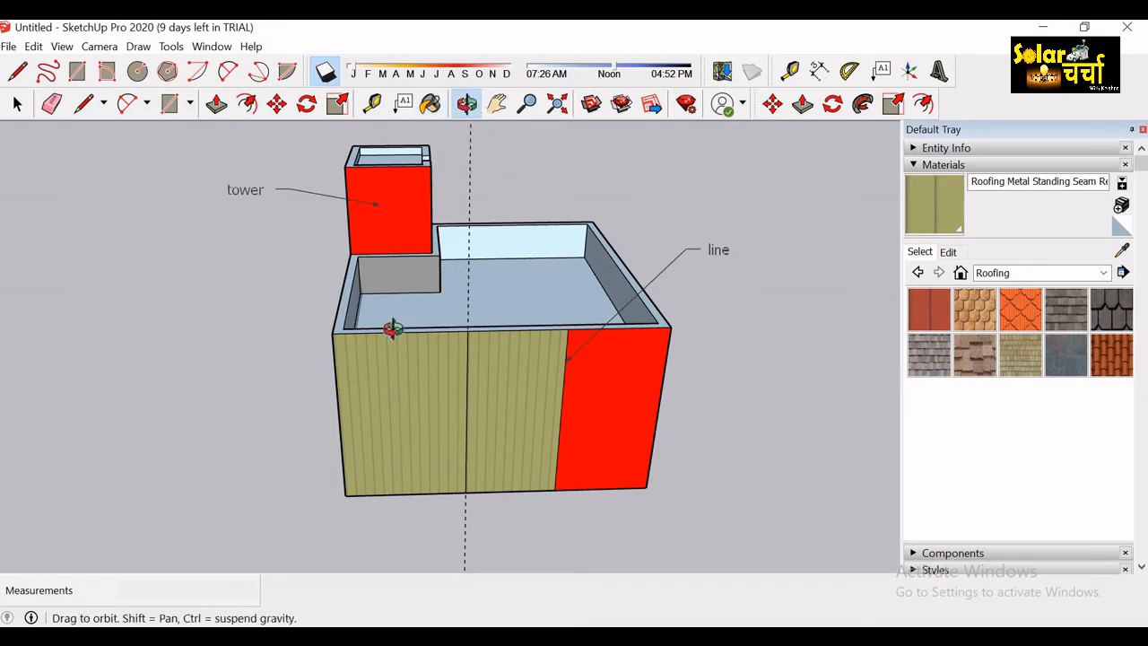
{"action": "left_click_drag", "start_coordinate": [297, 389], "coordinate": [558, 365]}
{"action": "left_click_drag", "start_coordinate": [323, 377], "coordinate": [570, 368]}
{"action": "left_click_drag", "start_coordinate": [332, 392], "coordinate": [281, 429]}
{"action": "left_click_drag", "start_coordinate": [423, 417], "coordinate": [400, 451]}
{"action": "mouse_move", "coordinate": [487, 443]}
{"action": "left_mouse_down"}
{"action": "mouse_move", "coordinate": [649, 447]}
{"action": "mouse_move", "coordinate": [700, 469]}
{"action": "mouse_move", "coordinate": [349, 400]}
{"action": "mouse_move", "coordinate": [257, 342]}
{"action": "mouse_move", "coordinate": [174, 385]}
{"action": "mouse_move", "coordinate": [510, 320]}
{"action": "mouse_move", "coordinate": [198, 558]}
{"action": "mouse_move", "coordinate": [500, 426]}
{"action": "left_mouse_up"}
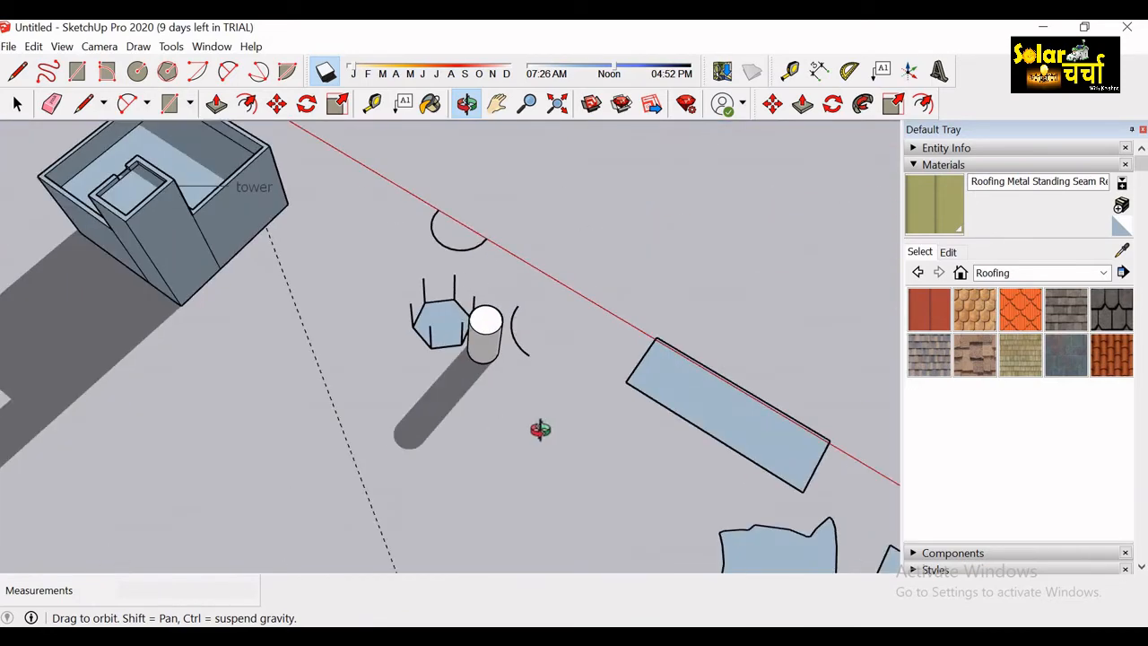
{"action": "left_click_drag", "start_coordinate": [305, 374], "coordinate": [64, 353]}
{"action": "left_click_drag", "start_coordinate": [683, 363], "coordinate": [436, 351]}
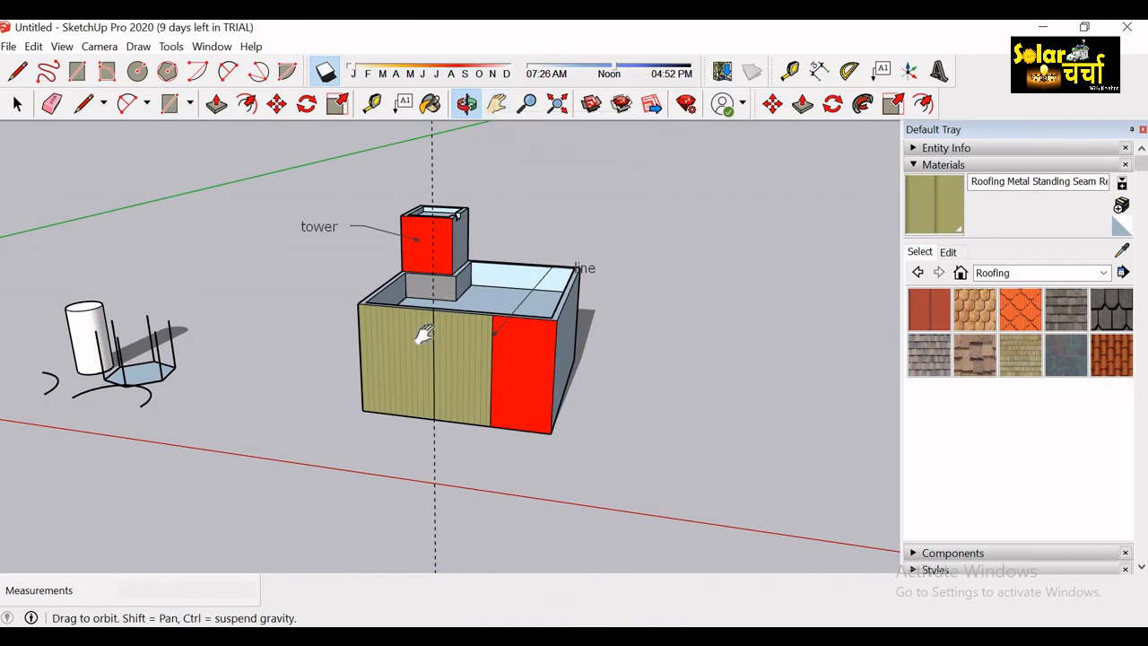
{"action": "left_click_drag", "start_coordinate": [427, 334], "coordinate": [476, 335], "text": "shift"}
{"action": "left_click_drag", "start_coordinate": [564, 332], "coordinate": [515, 307]}
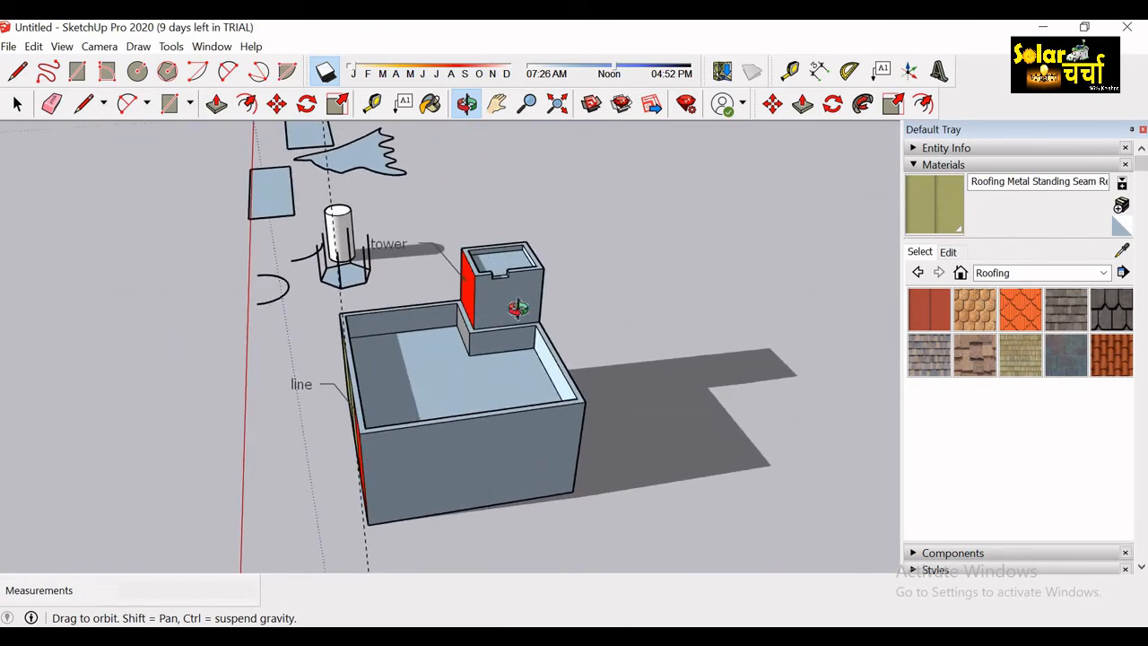
{"action": "left_click", "coordinate": [526, 111]}
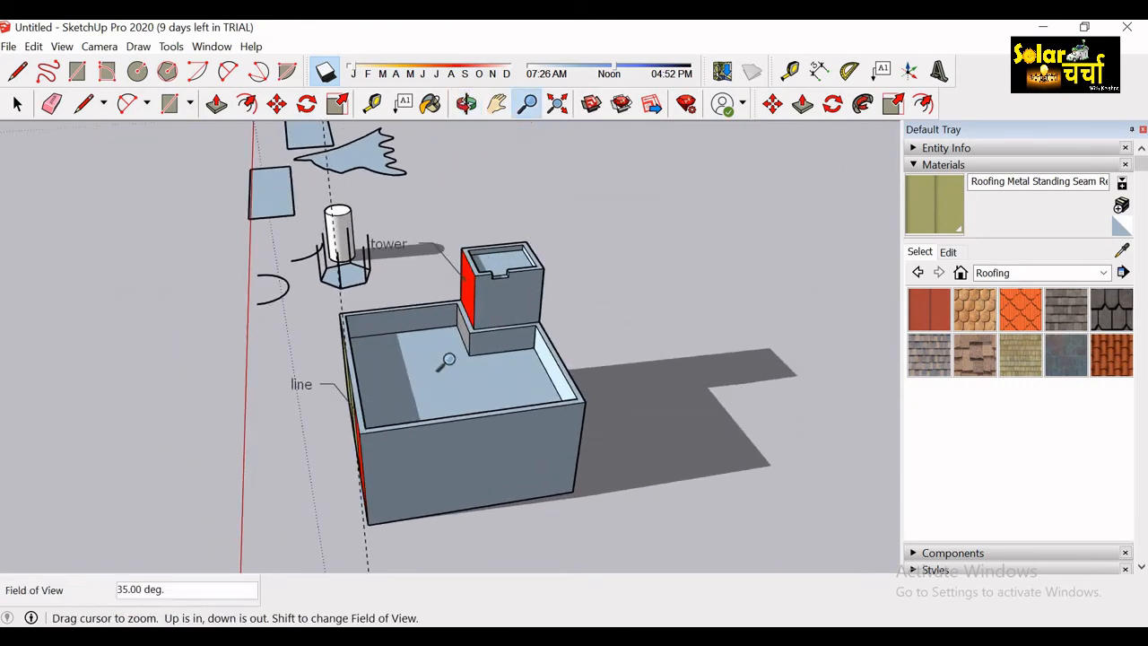
{"action": "left_click_drag", "start_coordinate": [442, 381], "coordinate": [366, 294]}
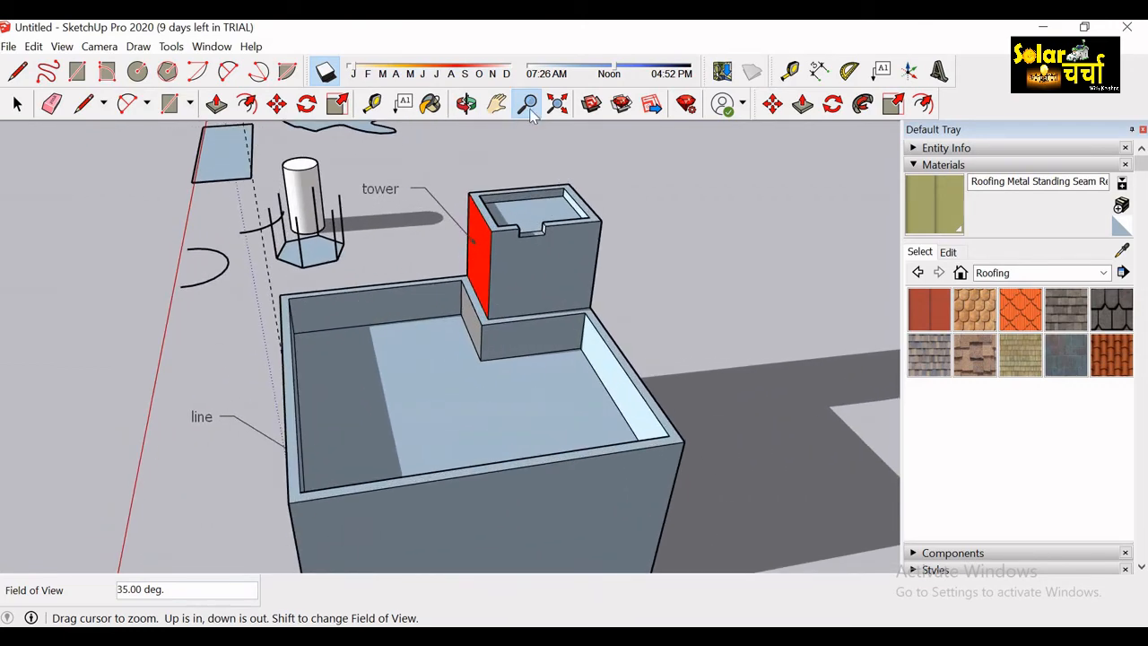
{"action": "left_click", "coordinate": [558, 105]}
{"action": "mouse_move", "coordinate": [524, 368]}
{"action": "left_mouse_down"}
{"action": "mouse_move", "coordinate": [754, 487]}
{"action": "mouse_move", "coordinate": [504, 308]}
{"action": "mouse_move", "coordinate": [705, 415]}
{"action": "mouse_move", "coordinate": [723, 441]}
{"action": "left_mouse_up"}
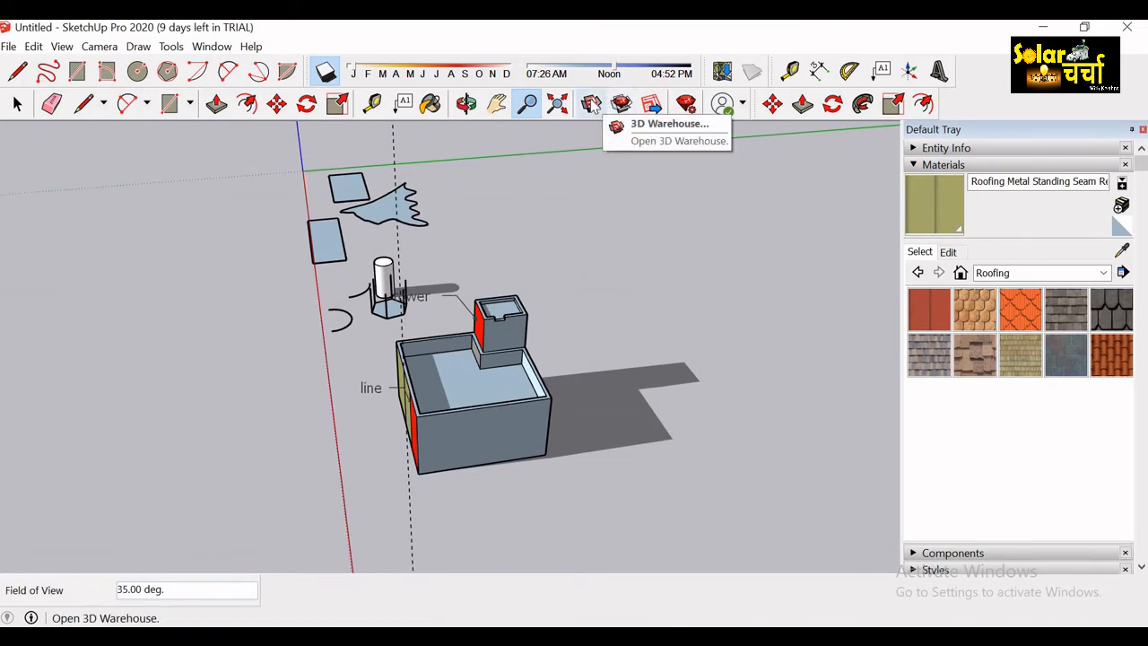
Search 3D Warehouse for "water tank" and show the results under Models.
{"action": "left_click", "coordinate": [592, 105]}
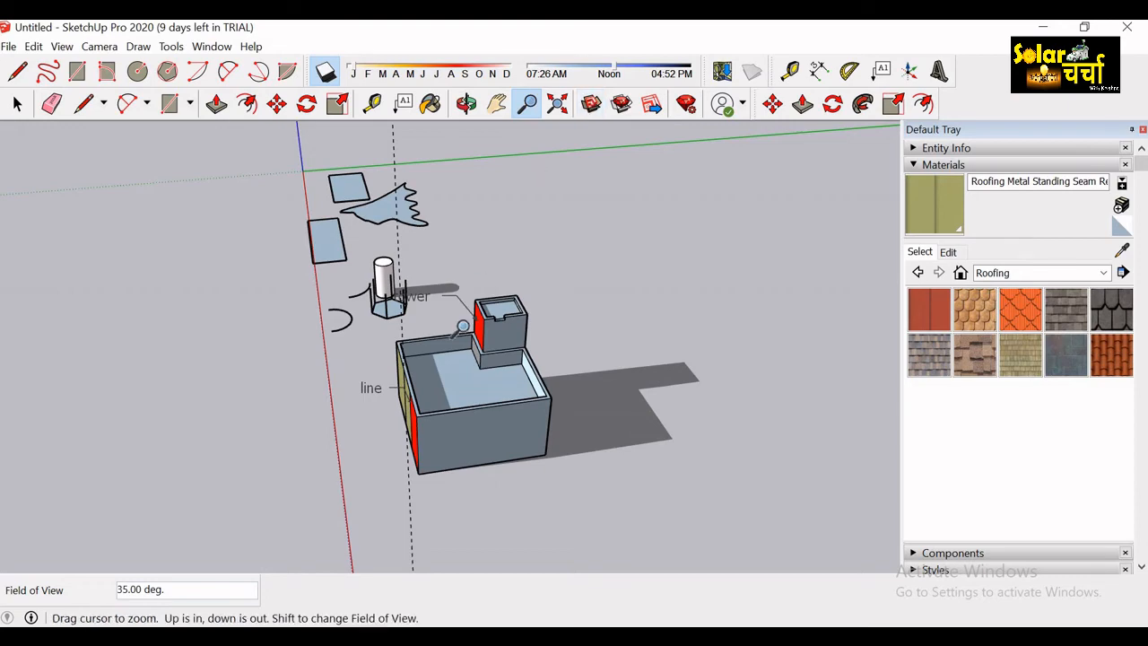
{"action": "scroll", "coordinate": [476, 396], "scroll_direction": "up", "scroll_amount": 6}
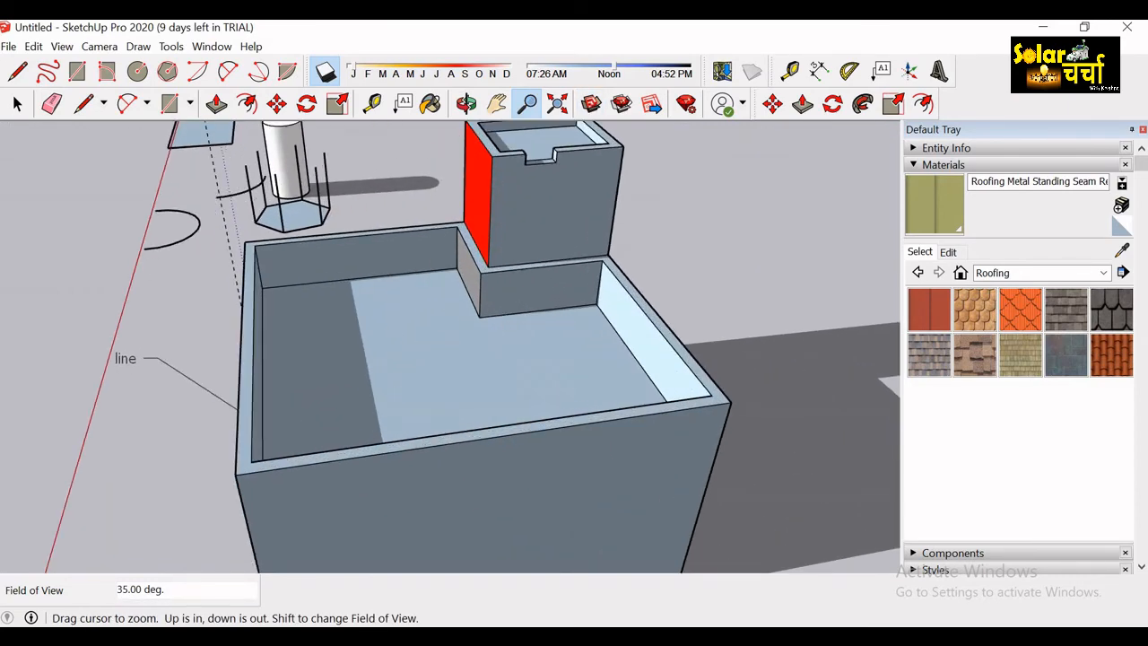
{"action": "left_click", "coordinate": [590, 106]}
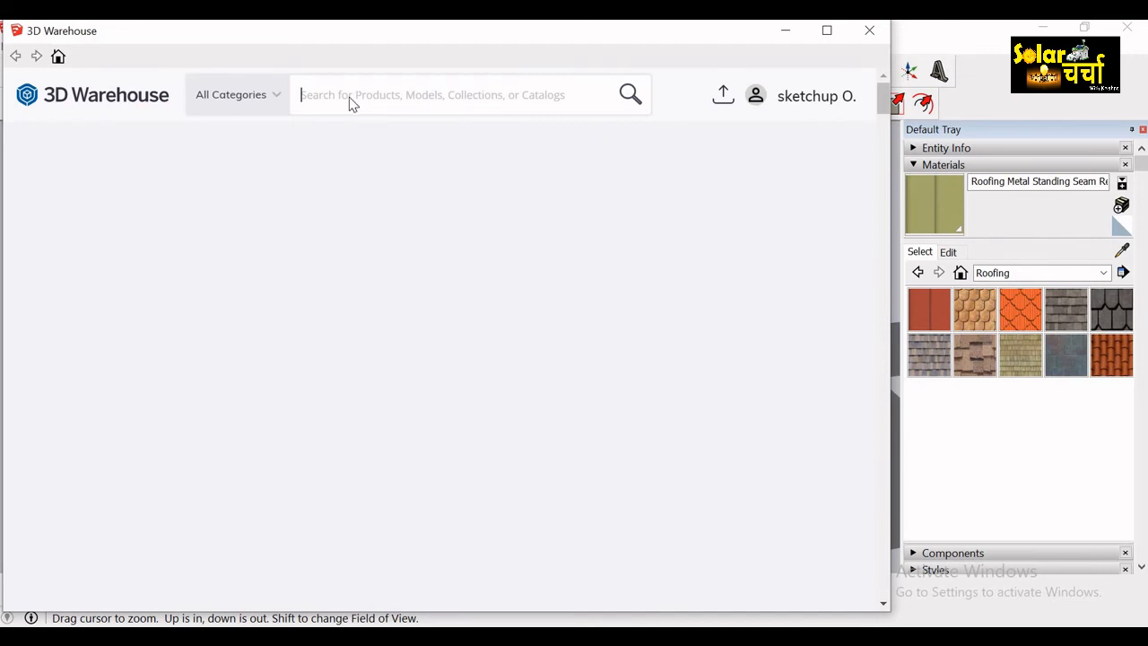
{"action": "type", "text": "water tank"}
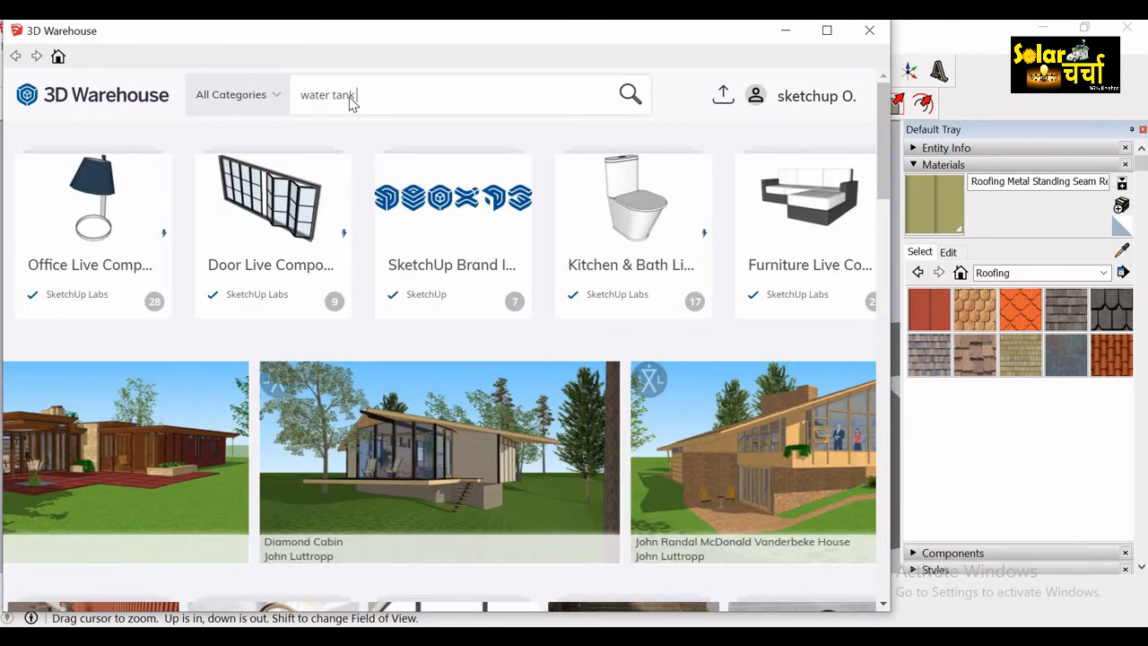
{"action": "key", "text": "Return"}
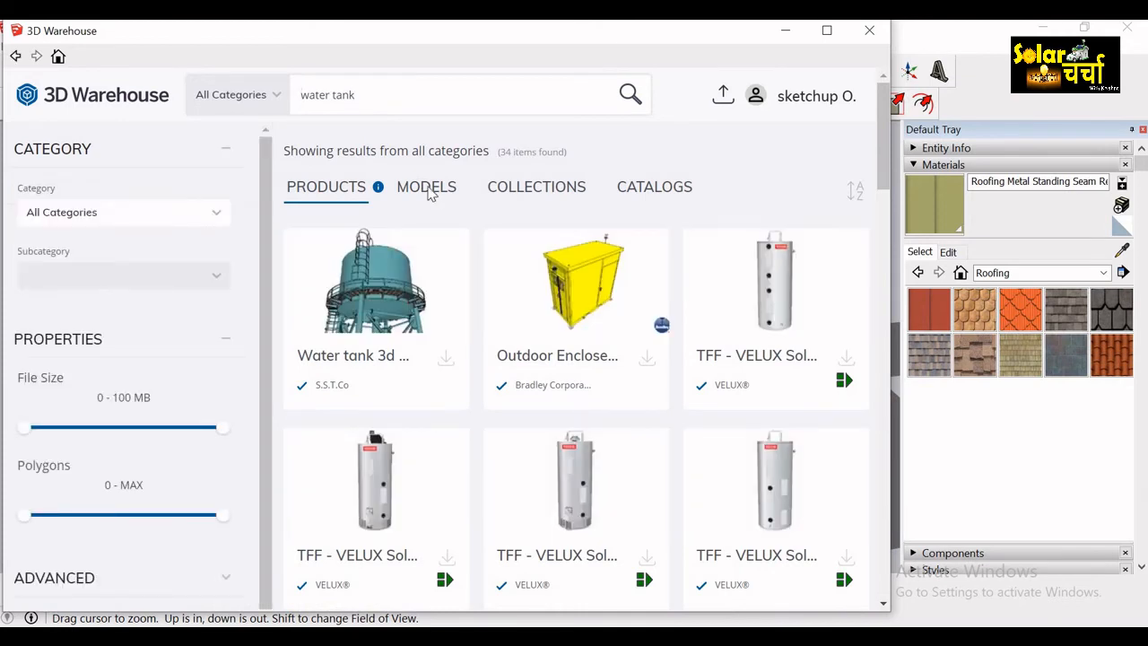
{"action": "left_click", "coordinate": [428, 188]}
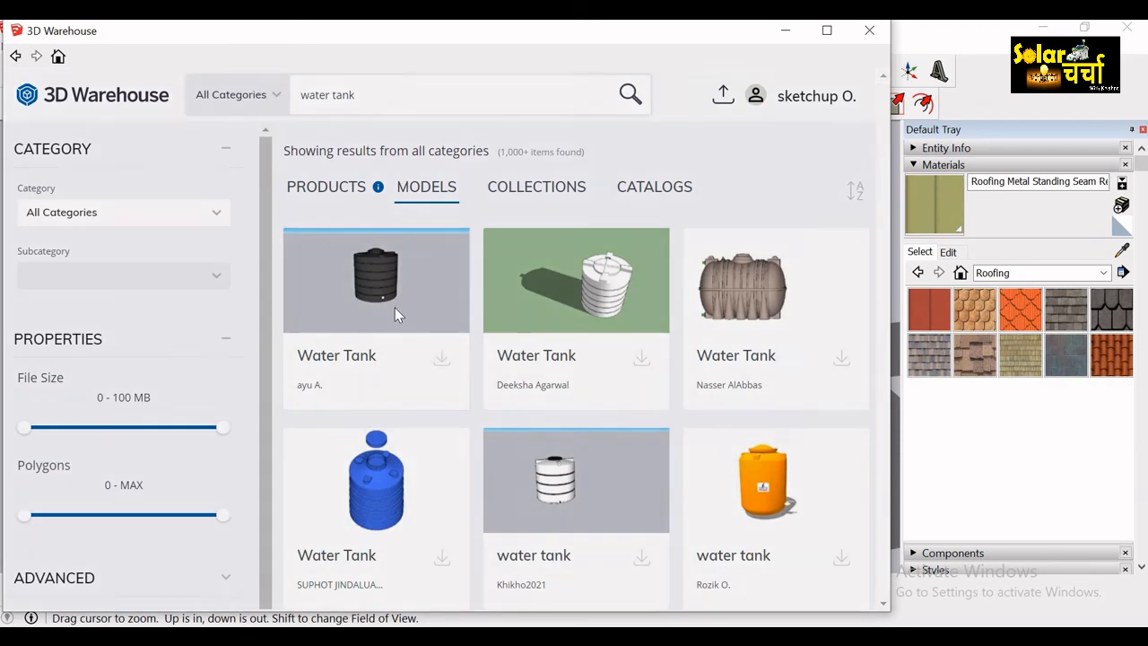
Download the black Water Tank model directly into the SketchUp model and place it on the terrace floor near the tower.
{"action": "left_click", "coordinate": [395, 316]}
{"action": "left_click", "coordinate": [578, 435]}
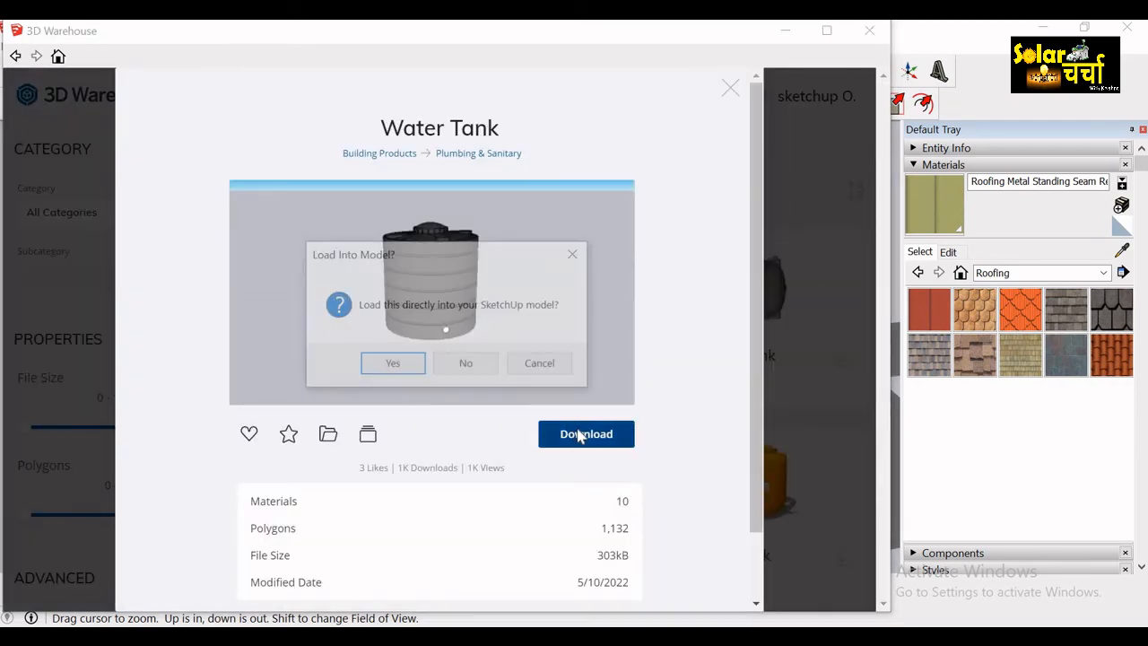
{"action": "left_click", "coordinate": [418, 371]}
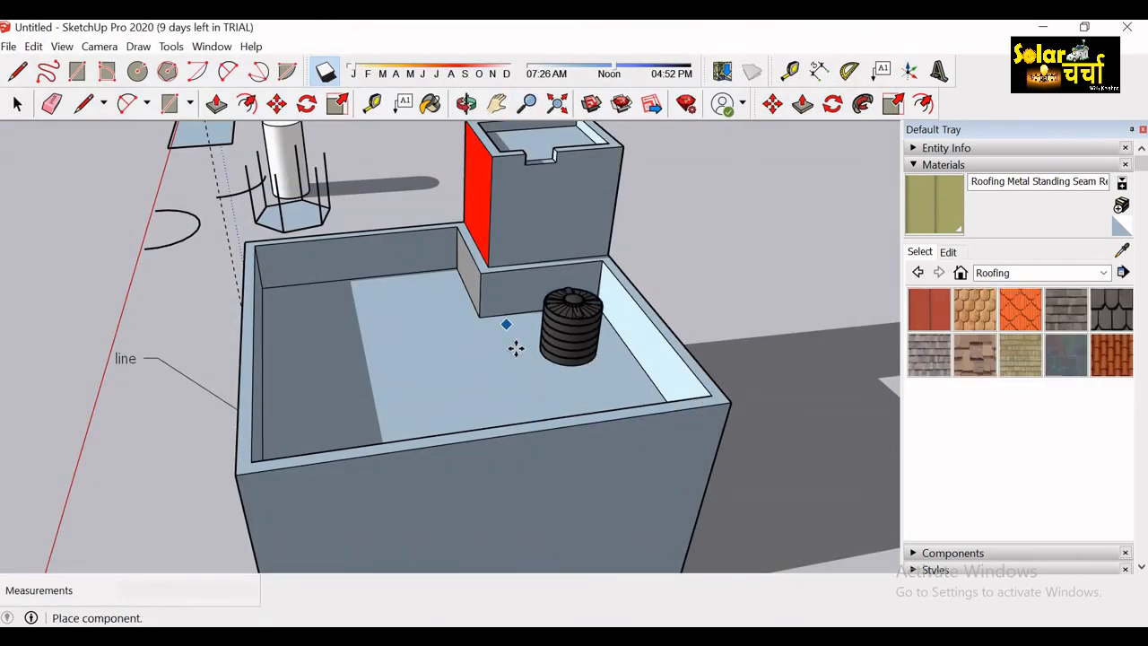
{"action": "left_click", "coordinate": [519, 356]}
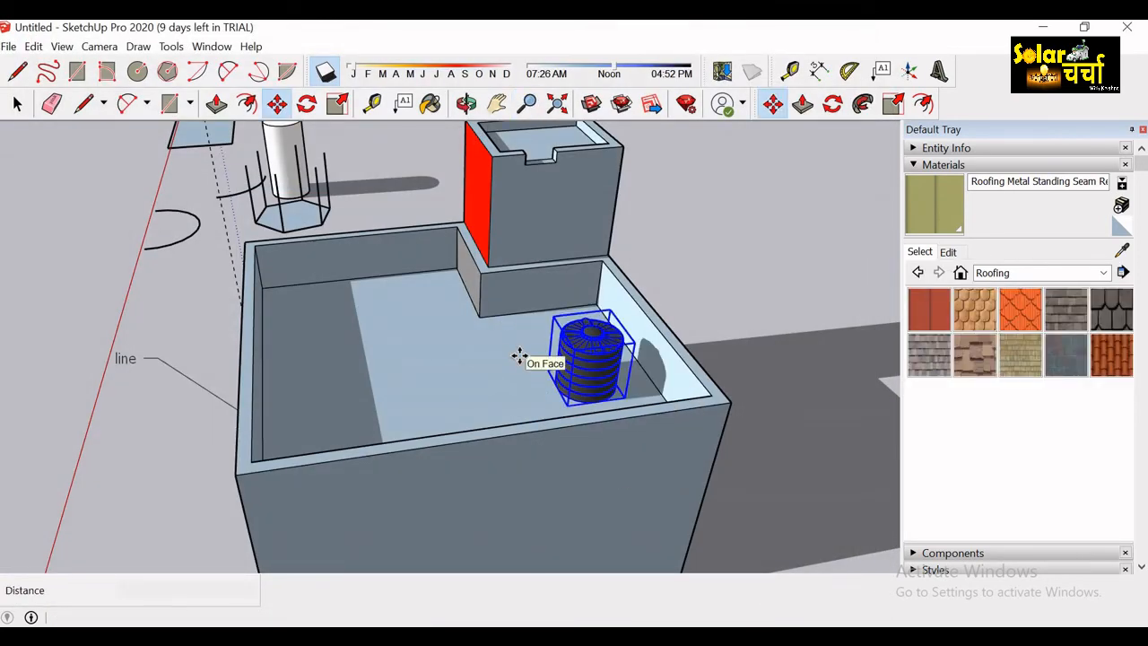
Scale the water tank on the terrace up uniformly by about 1.66 and deselect it.
{"action": "left_click", "coordinate": [341, 104]}
{"action": "left_click_drag", "start_coordinate": [551, 314], "coordinate": [465, 307]}
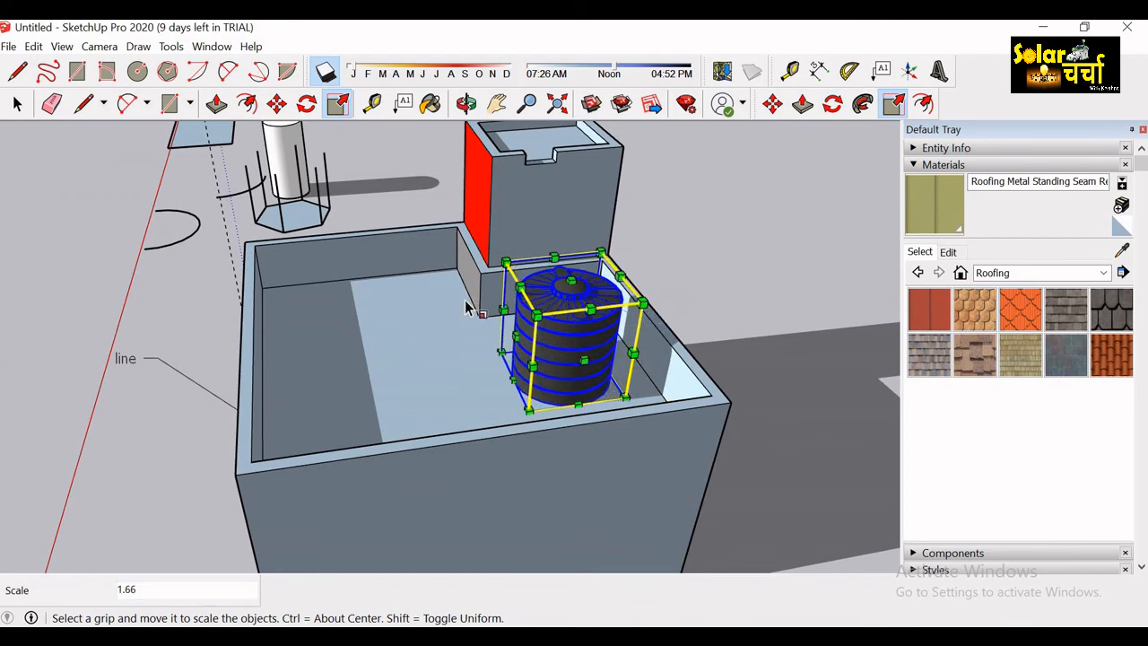
{"action": "key", "text": "space"}
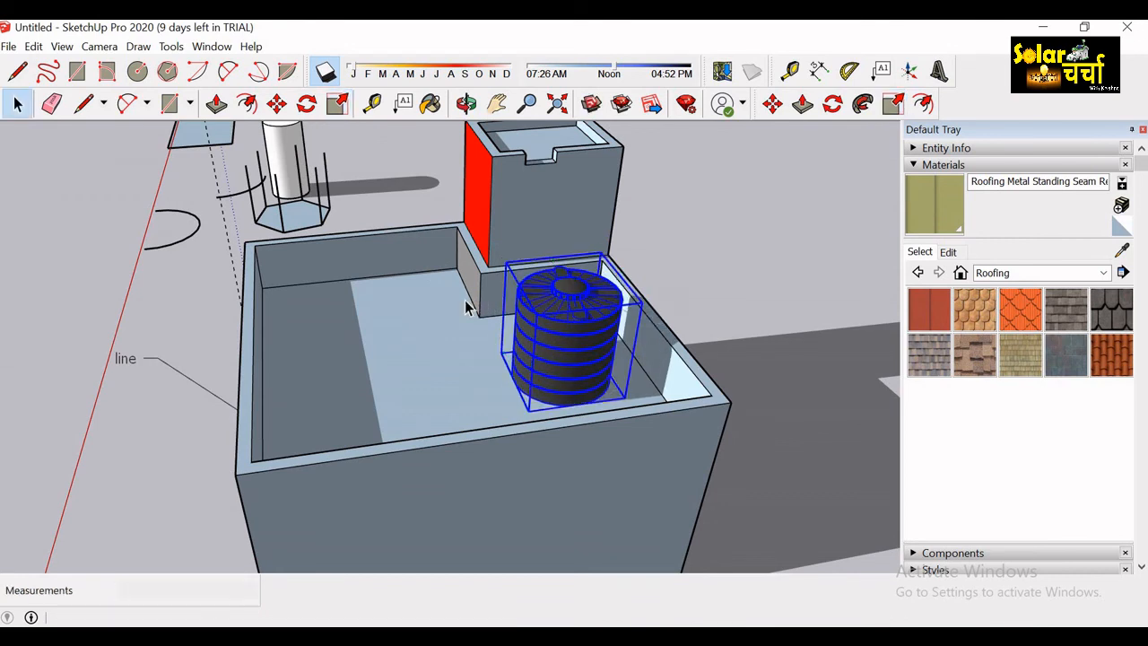
{"action": "left_click", "coordinate": [657, 165]}
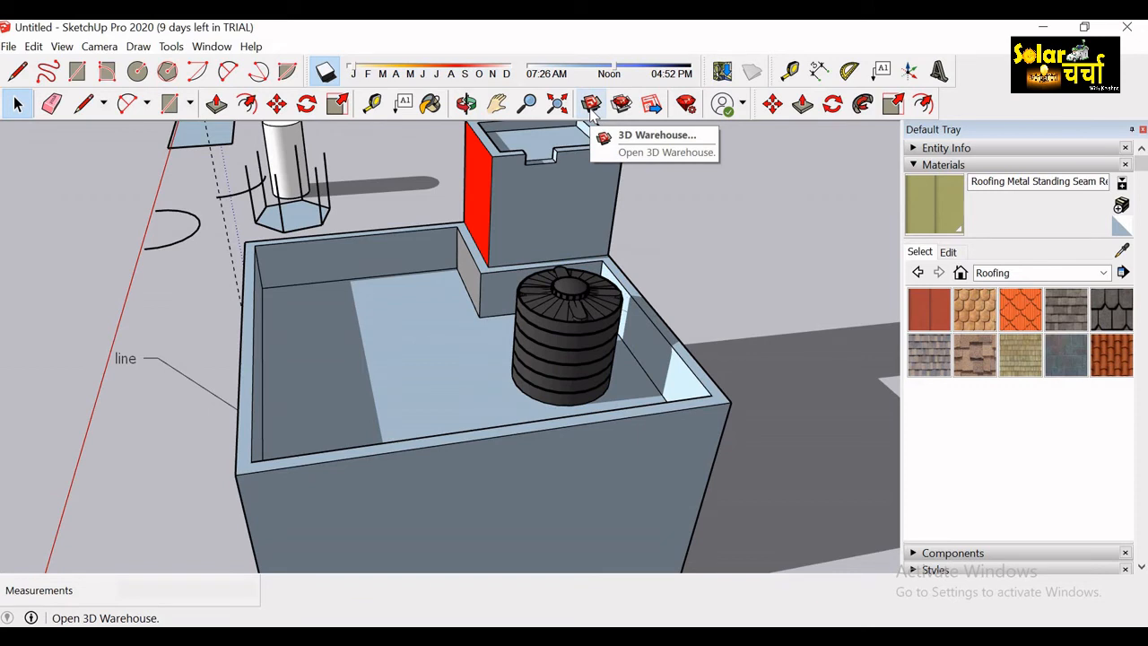
{"action": "left_click", "coordinate": [590, 110]}
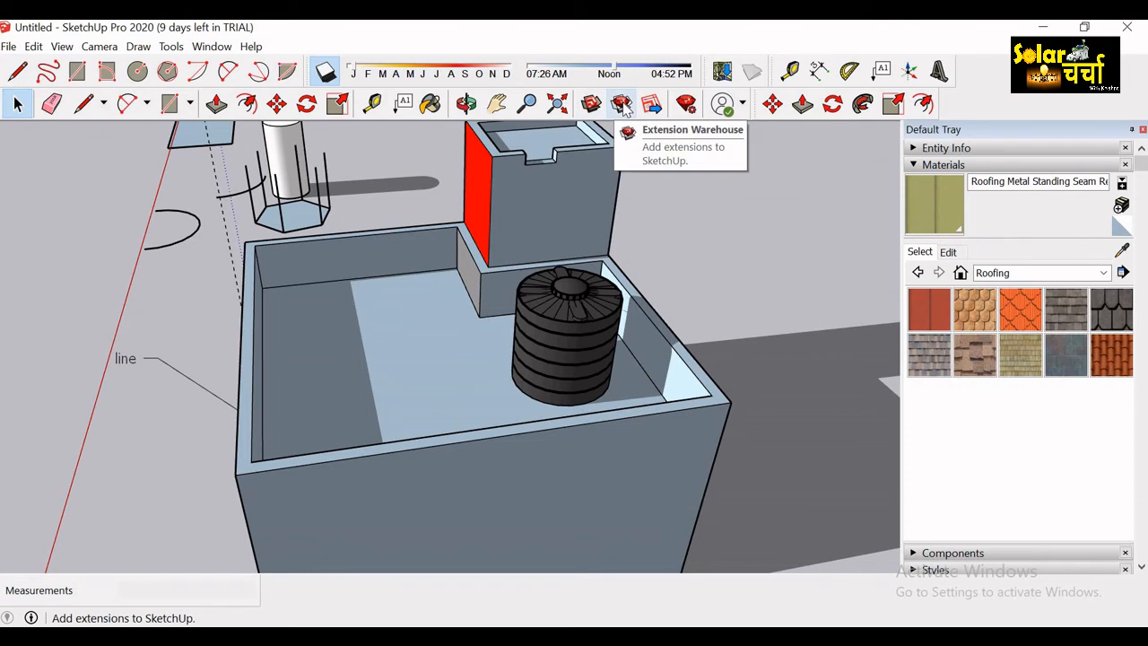
{"action": "left_click", "coordinate": [622, 105]}
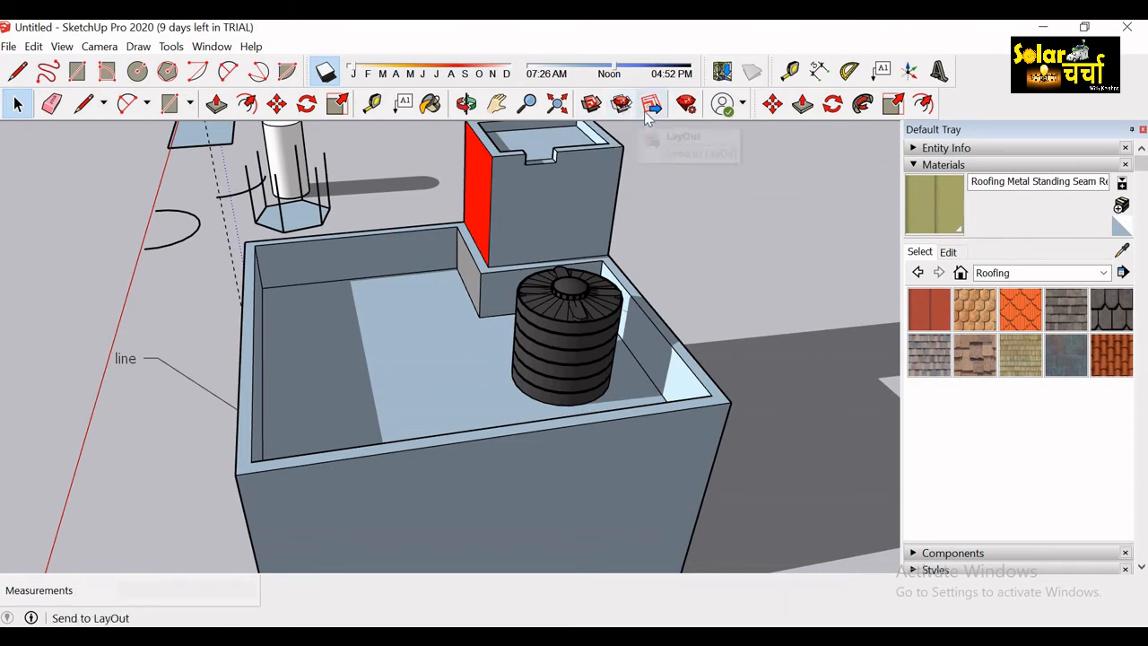
{"action": "left_click", "coordinate": [647, 112]}
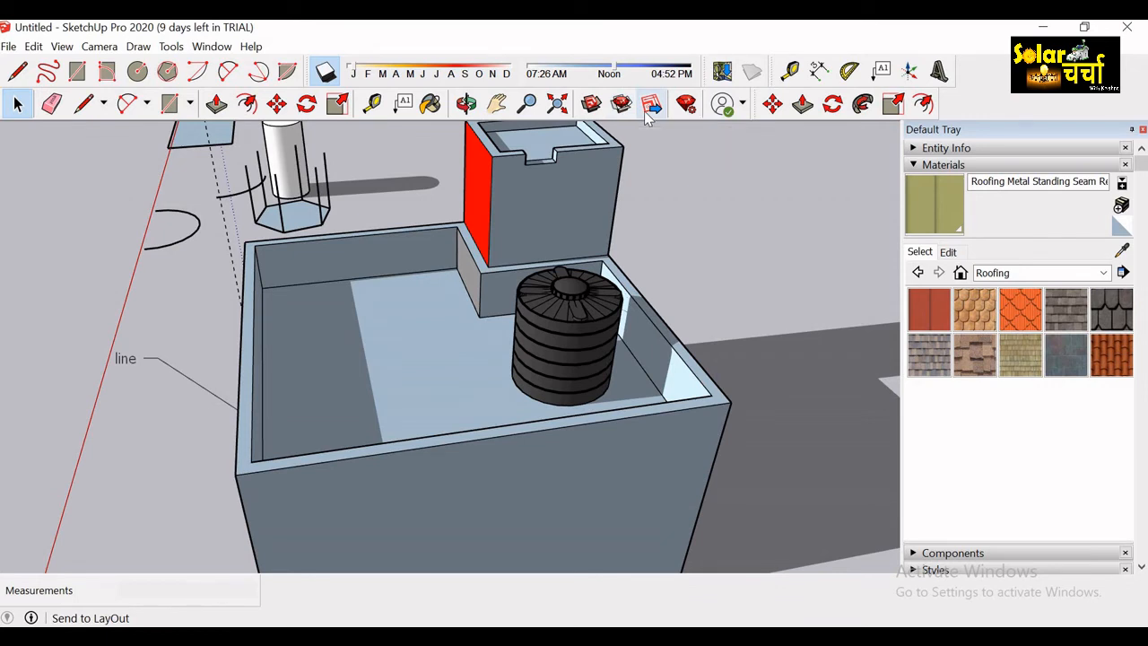
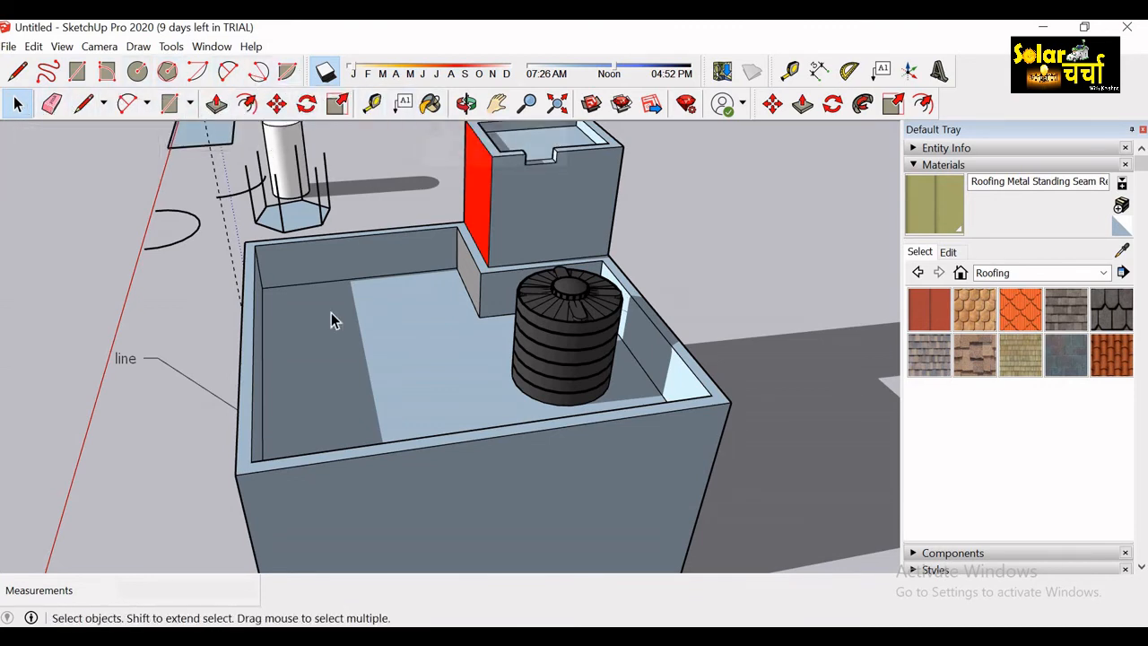
Draw a 1 m by 2 m rectangle on the open ground beside the building's plain grey side wall.
{"action": "scroll", "coordinate": [328, 354], "scroll_direction": "down", "scroll_amount": 4}
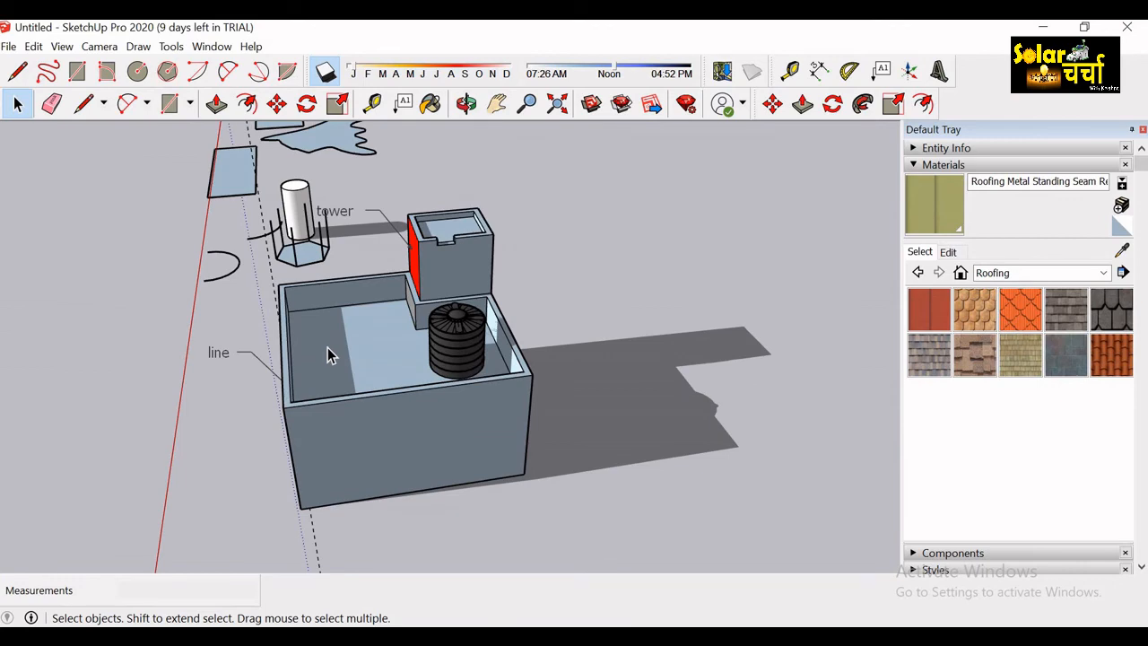
{"action": "key", "text": "o"}
{"action": "mouse_move", "coordinate": [539, 464]}
{"action": "left_mouse_down"}
{"action": "mouse_move", "coordinate": [541, 298]}
{"action": "mouse_move", "coordinate": [652, 351]}
{"action": "mouse_move", "coordinate": [635, 405]}
{"action": "left_mouse_up"}
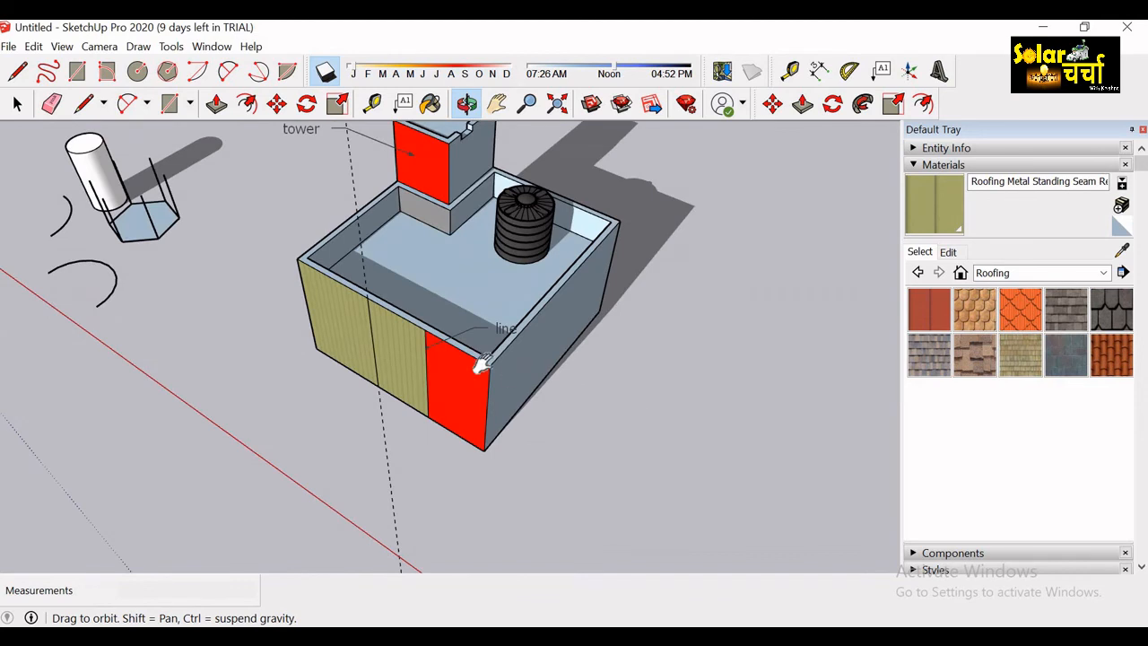
{"action": "left_click_drag", "start_coordinate": [474, 358], "coordinate": [525, 363]}
{"action": "scroll", "coordinate": [525, 364], "scroll_direction": "up", "scroll_amount": 5}
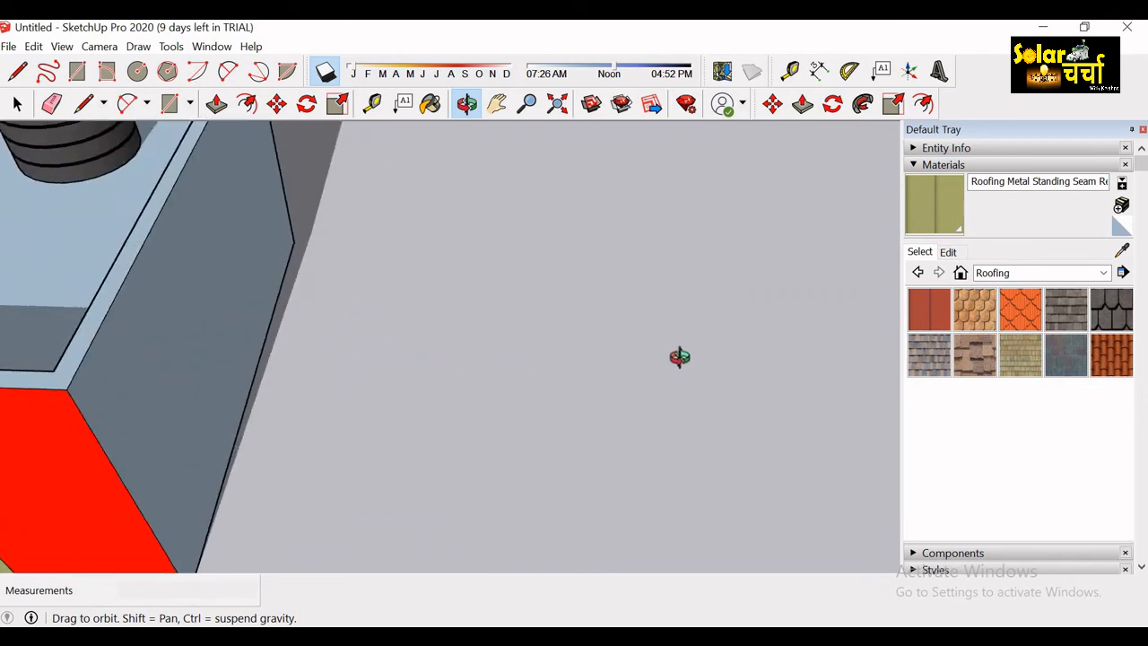
{"action": "key", "text": "r"}
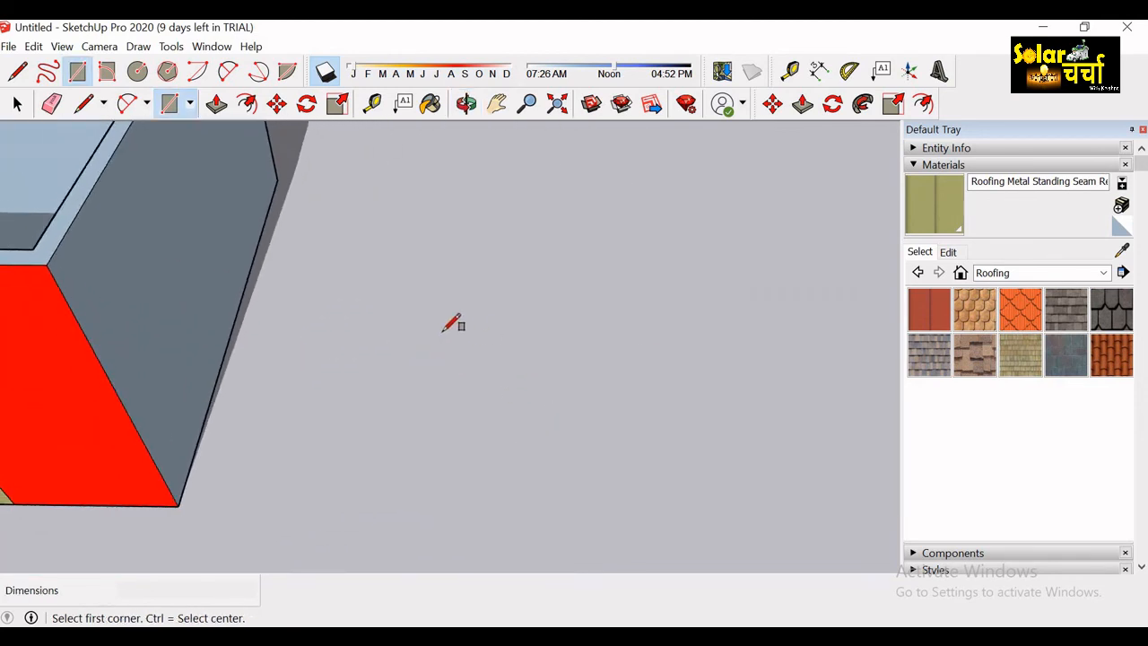
{"action": "left_click", "coordinate": [439, 331]}
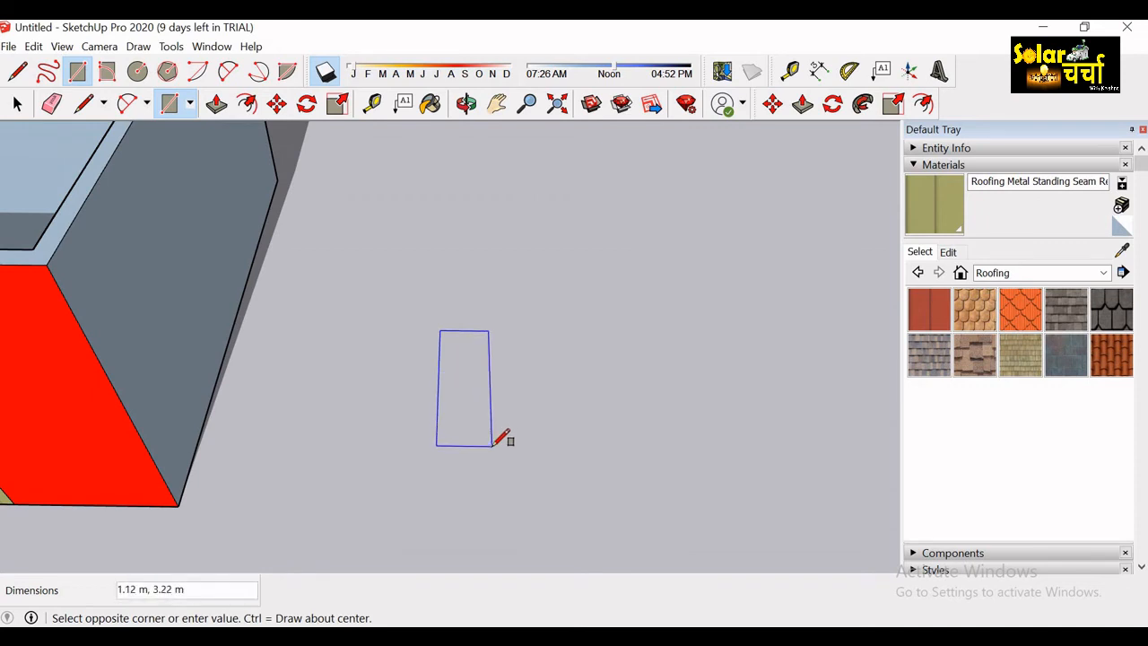
{"action": "left_click", "coordinate": [492, 445]}
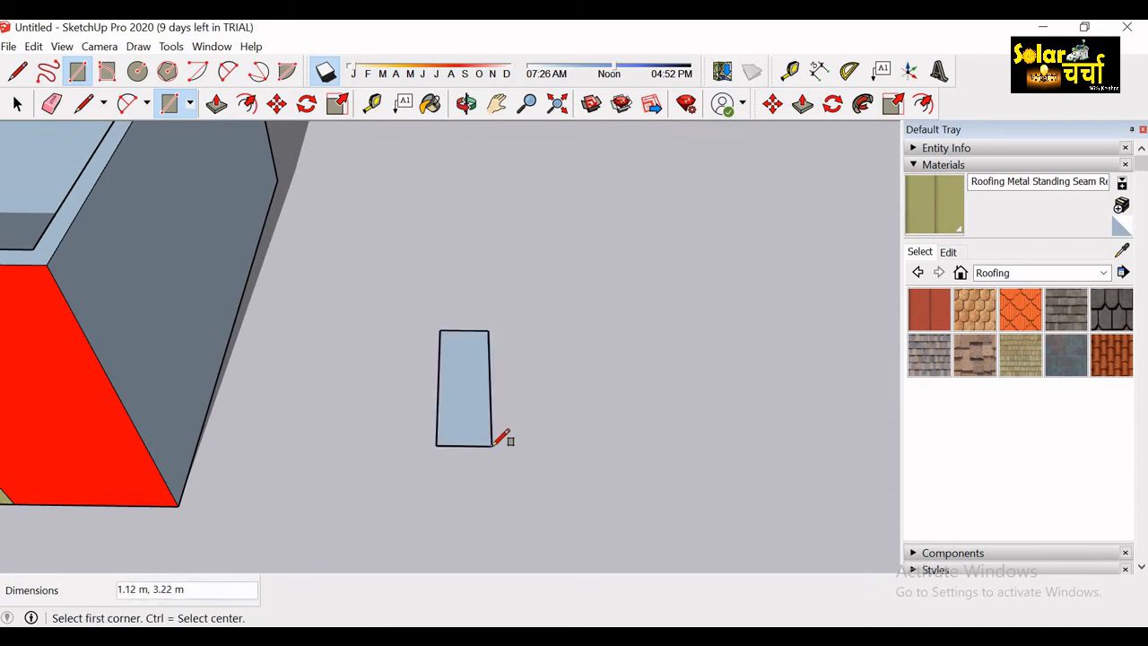
{"action": "key", "text": "Return"}
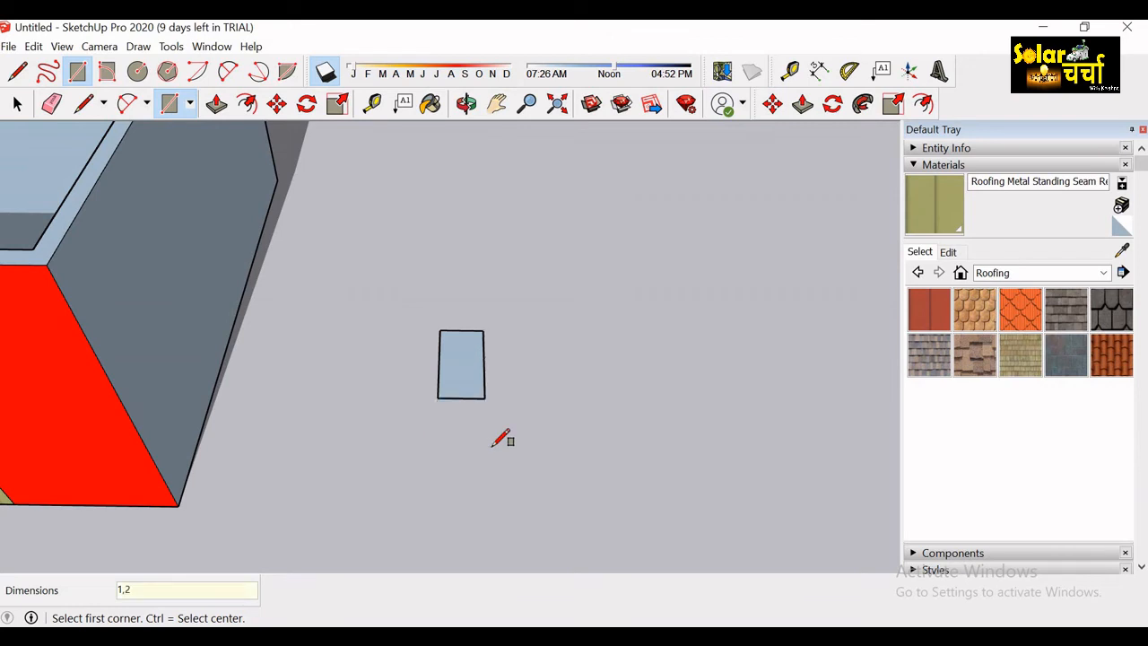
Extrude the new rectangle upward by 0.035 m to form a thin slab.
{"action": "scroll", "coordinate": [447, 383], "scroll_direction": "up", "scroll_amount": 2}
{"action": "scroll", "coordinate": [447, 377], "scroll_direction": "up", "scroll_amount": 5}
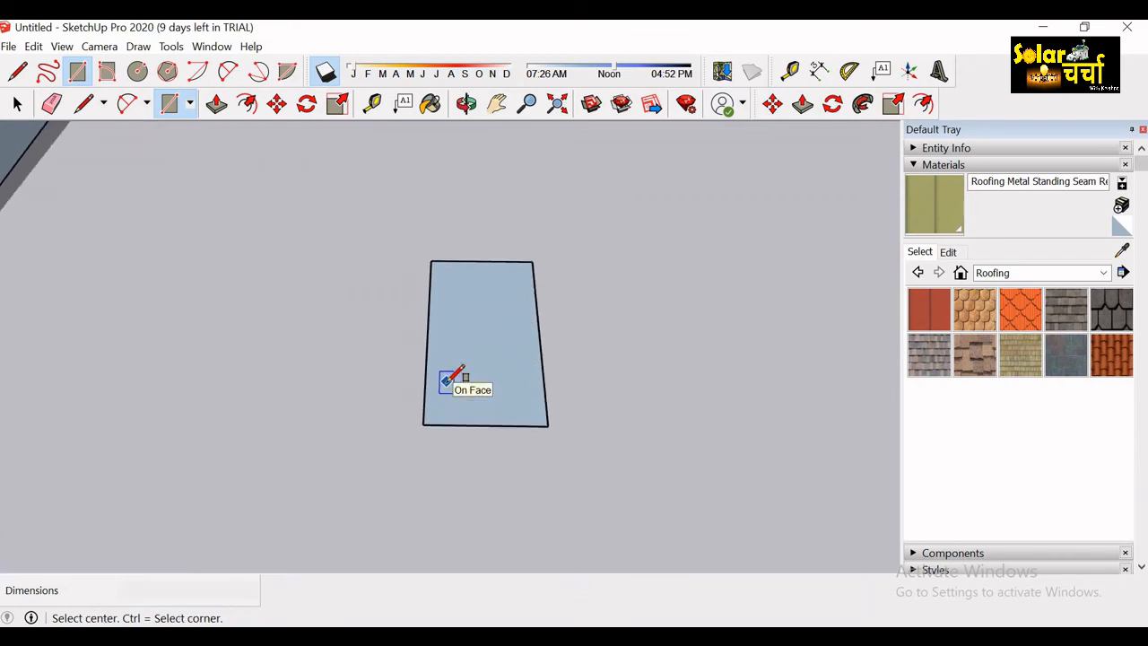
{"action": "key", "text": "p"}
{"action": "left_click_drag", "start_coordinate": [541, 457], "coordinate": [543, 448]}
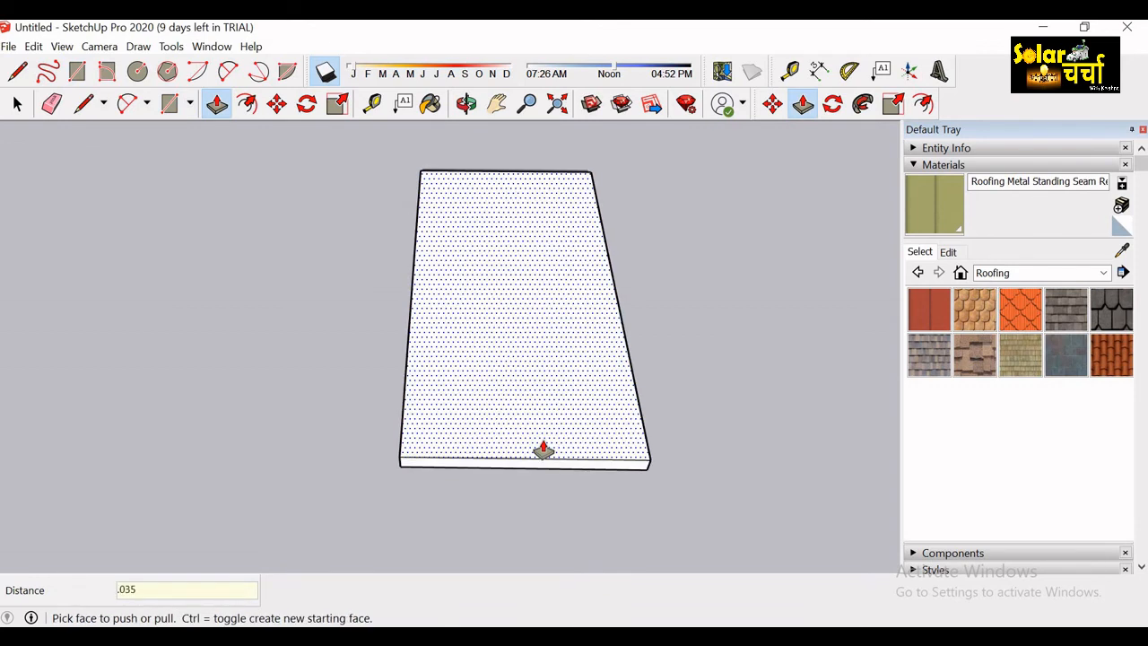
{"action": "left_click", "coordinate": [544, 451]}
Offset the outline of the slab's upper face inward by 0.05 m to form a frame border.
{"action": "key", "text": "f"}
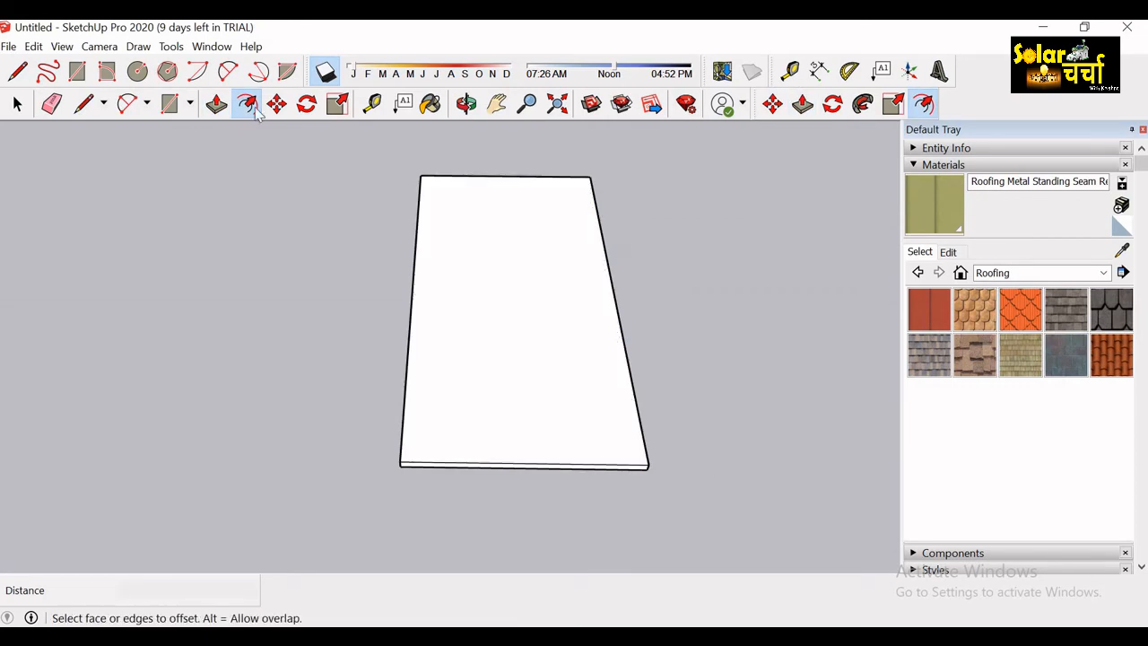
{"action": "left_click", "coordinate": [425, 391]}
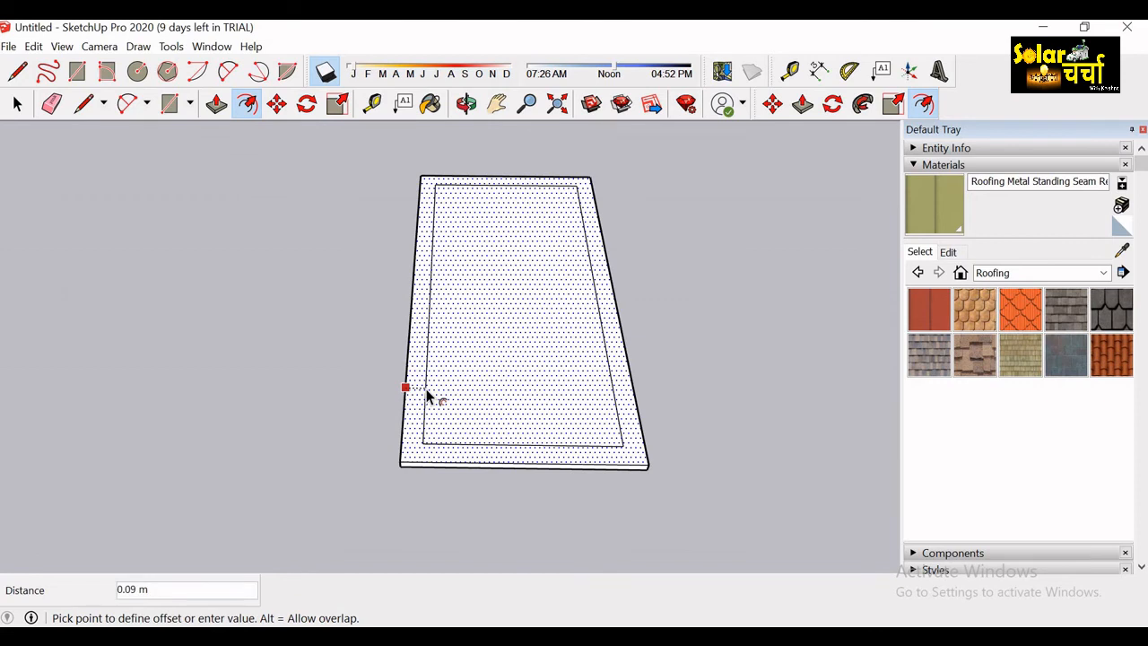
{"action": "left_click", "coordinate": [427, 394]}
{"action": "key", "text": "Return"}
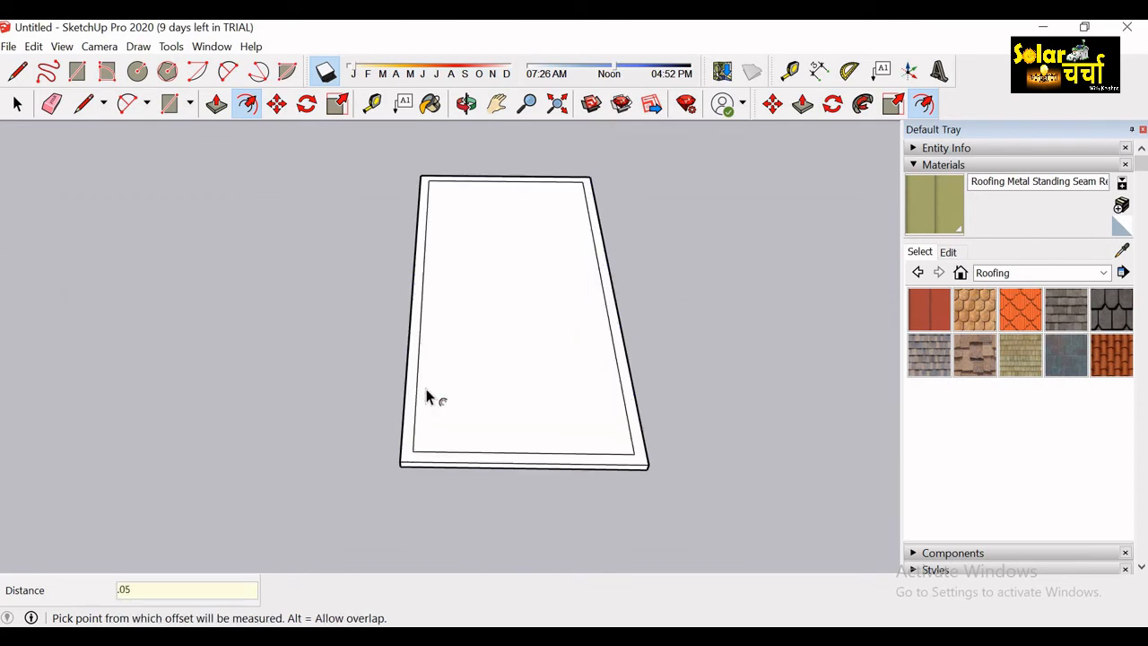
{"action": "key", "text": "space"}
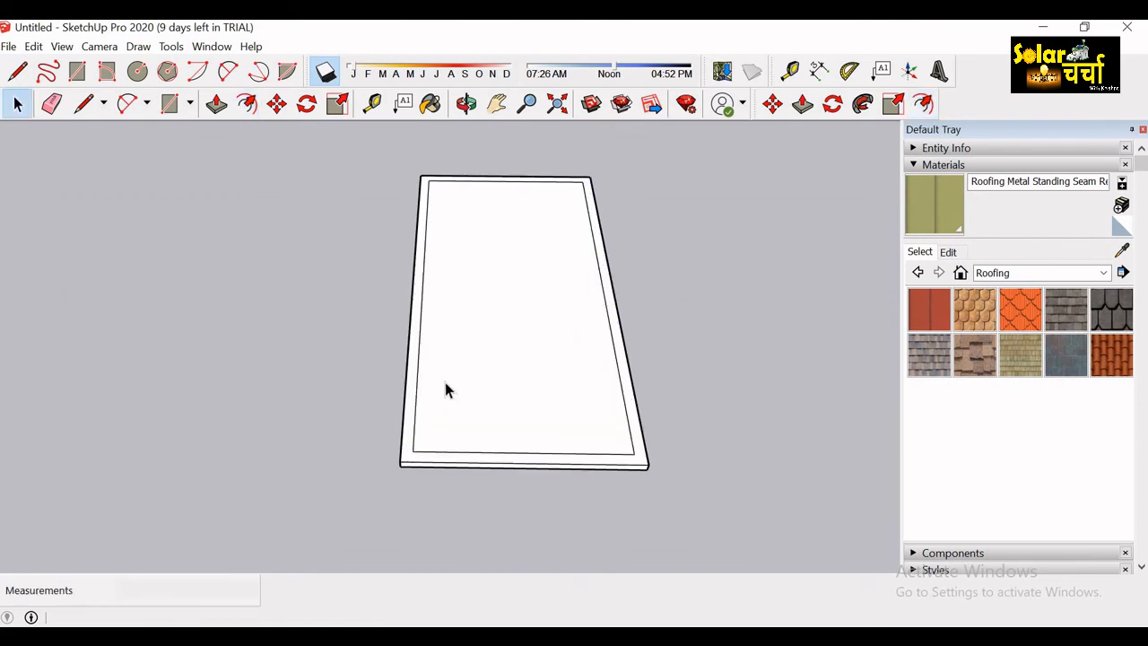
Paint the slab's inner face, inside the frame border, with the Tile Navy material from the Tile collection.
{"action": "left_click", "coordinate": [538, 359]}
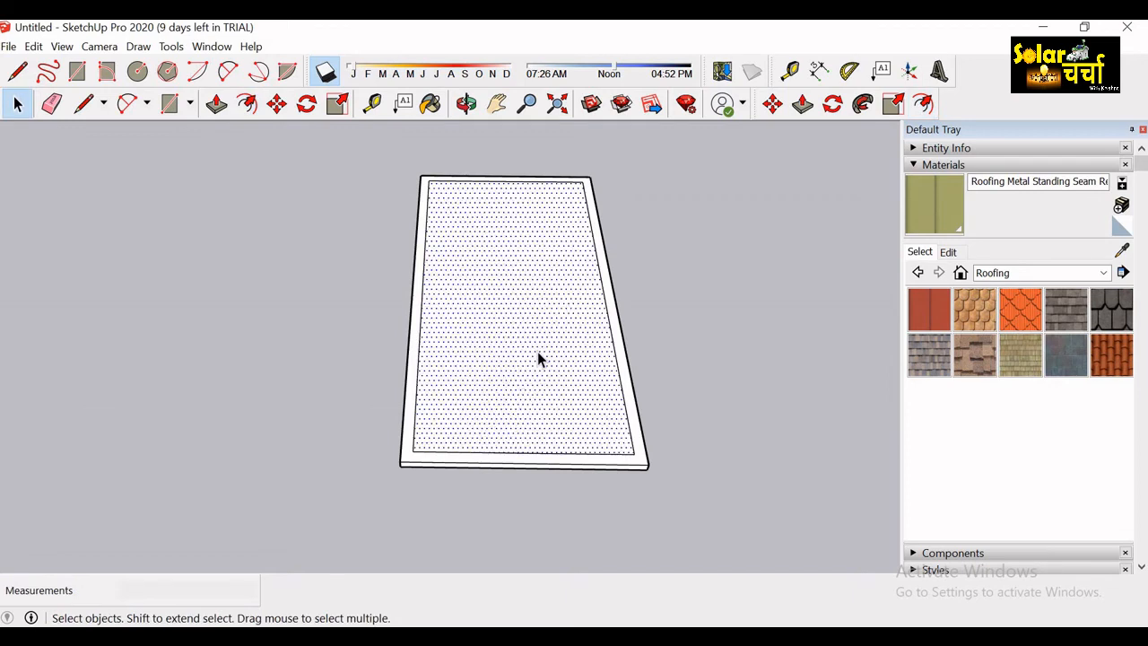
{"action": "left_click", "coordinate": [430, 104]}
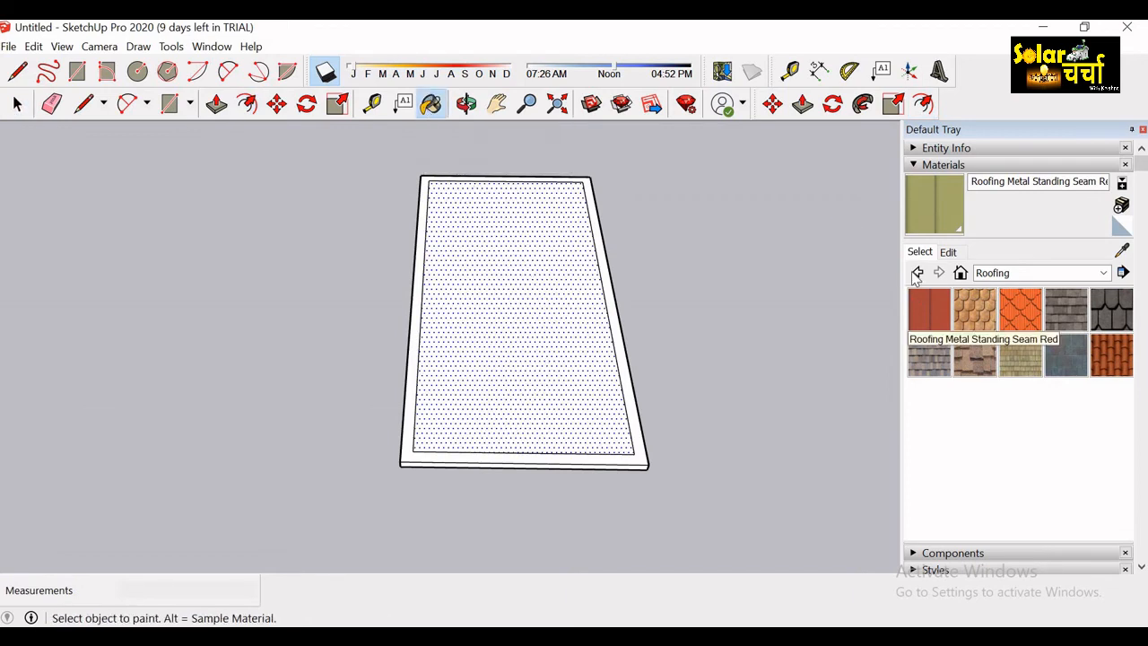
{"action": "left_click", "coordinate": [1022, 272]}
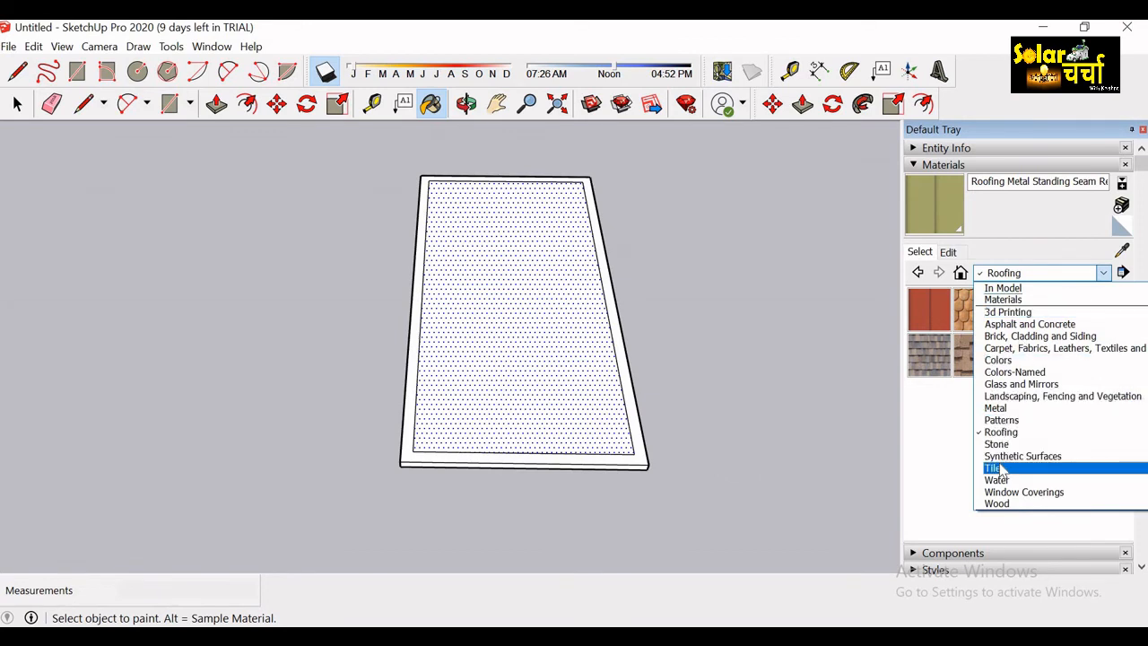
{"action": "left_click", "coordinate": [1000, 469]}
{"action": "scroll", "coordinate": [1130, 341], "scroll_direction": "down", "scroll_amount": 6}
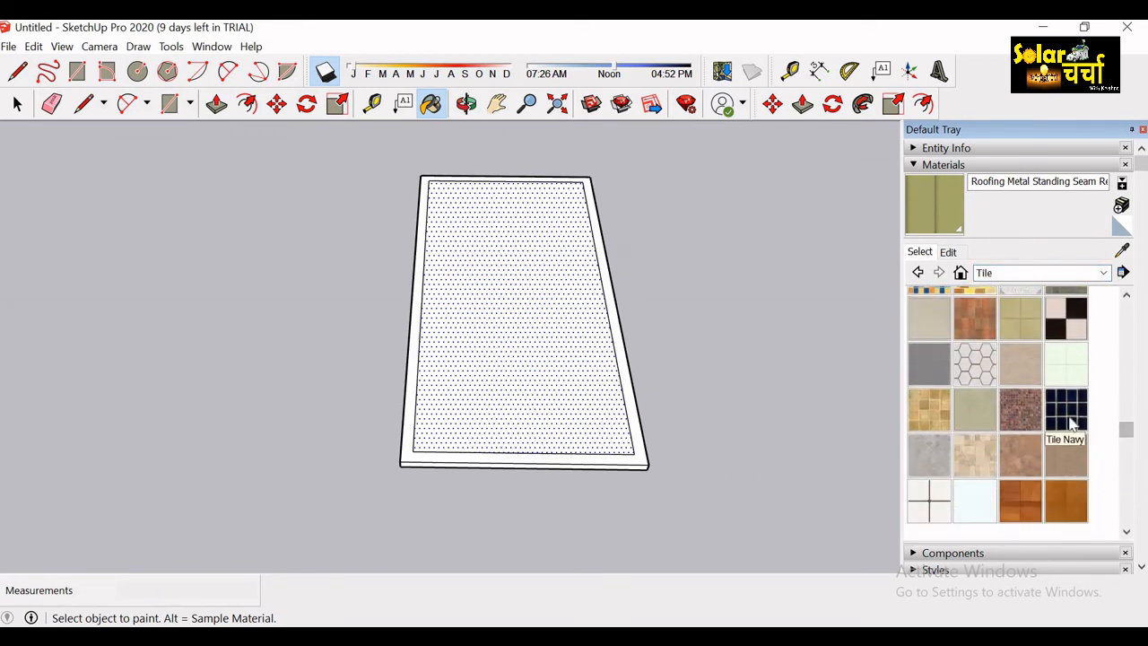
{"action": "left_click", "coordinate": [1068, 411]}
{"action": "left_click", "coordinate": [564, 363]}
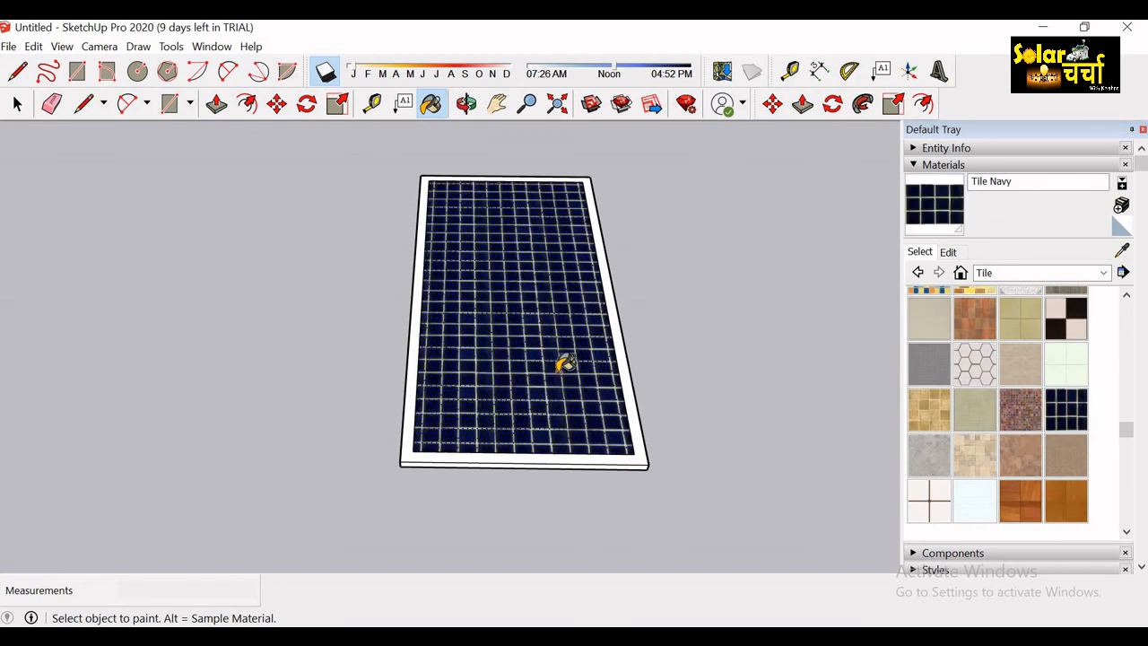
Recolor the Tile Navy material to a brighter medium blue by adjusting its hue and brightness on the color wheel.
{"action": "left_click", "coordinate": [952, 254]}
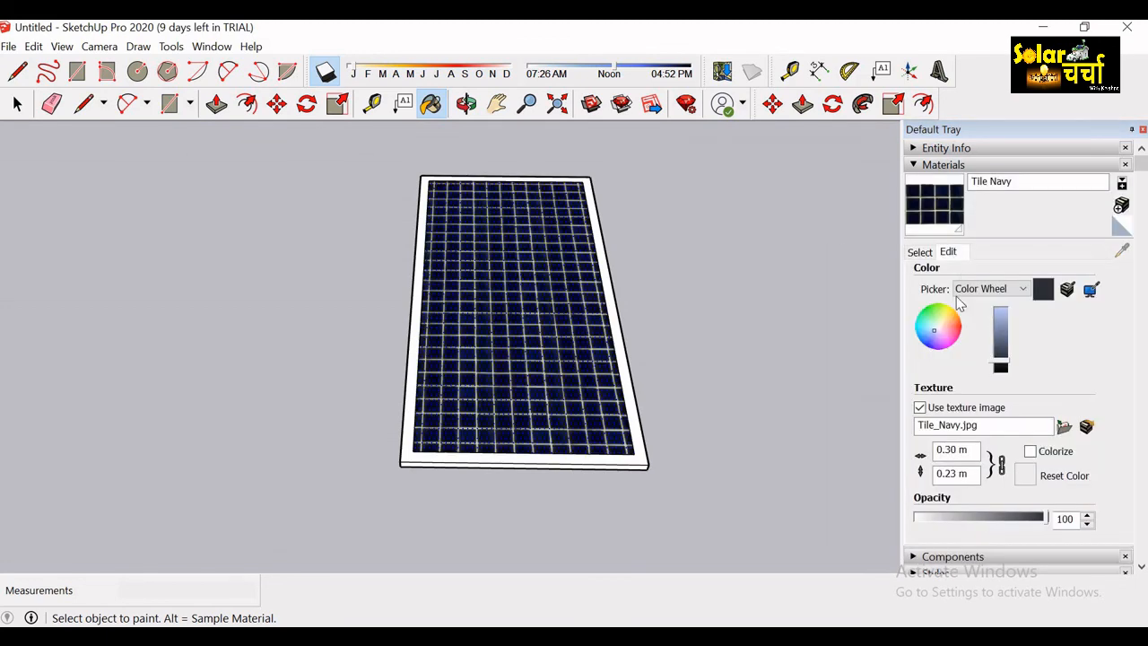
{"action": "left_click", "coordinate": [926, 334]}
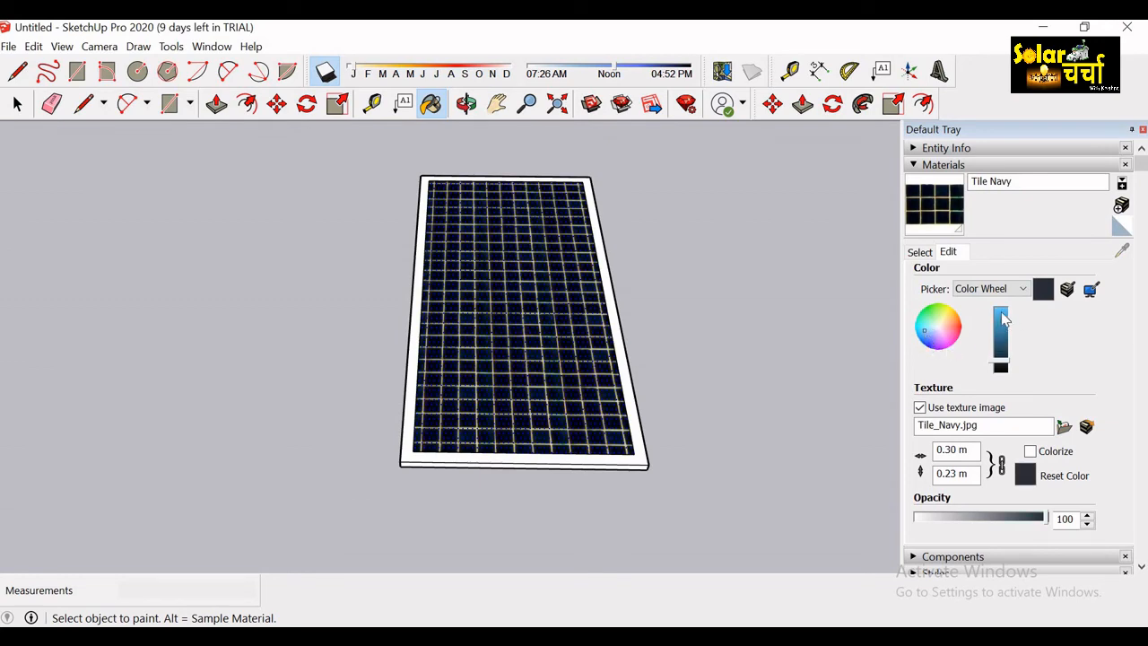
{"action": "left_click_drag", "start_coordinate": [1003, 320], "coordinate": [991, 325]}
{"action": "left_click", "coordinate": [926, 334]}
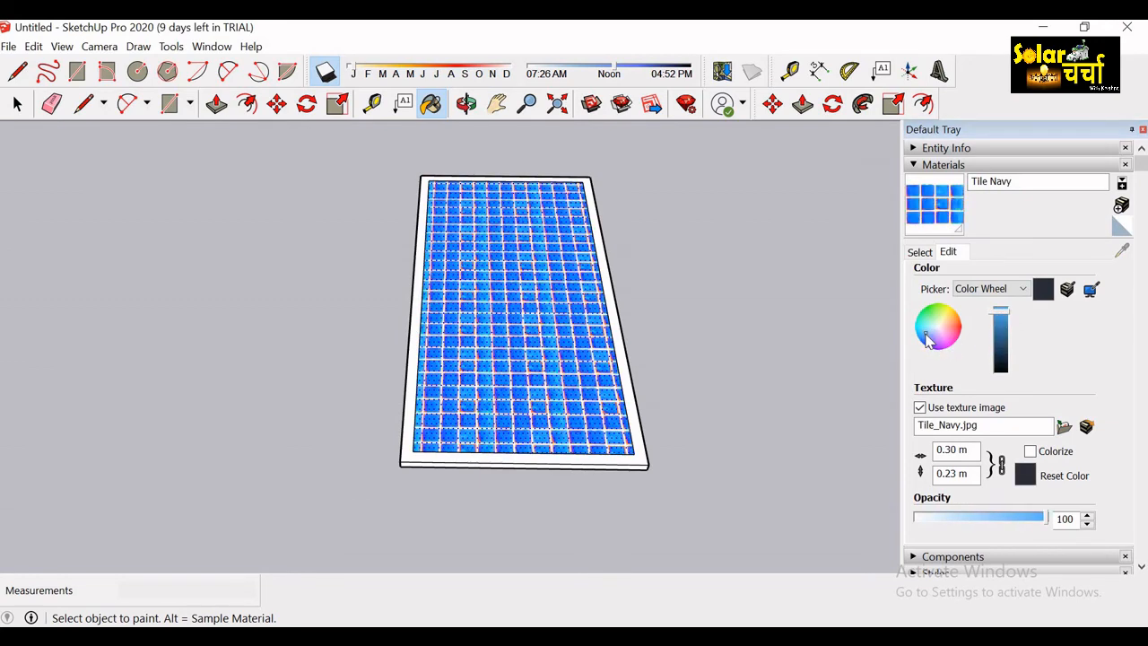
{"action": "left_click_drag", "start_coordinate": [1005, 316], "coordinate": [1004, 339]}
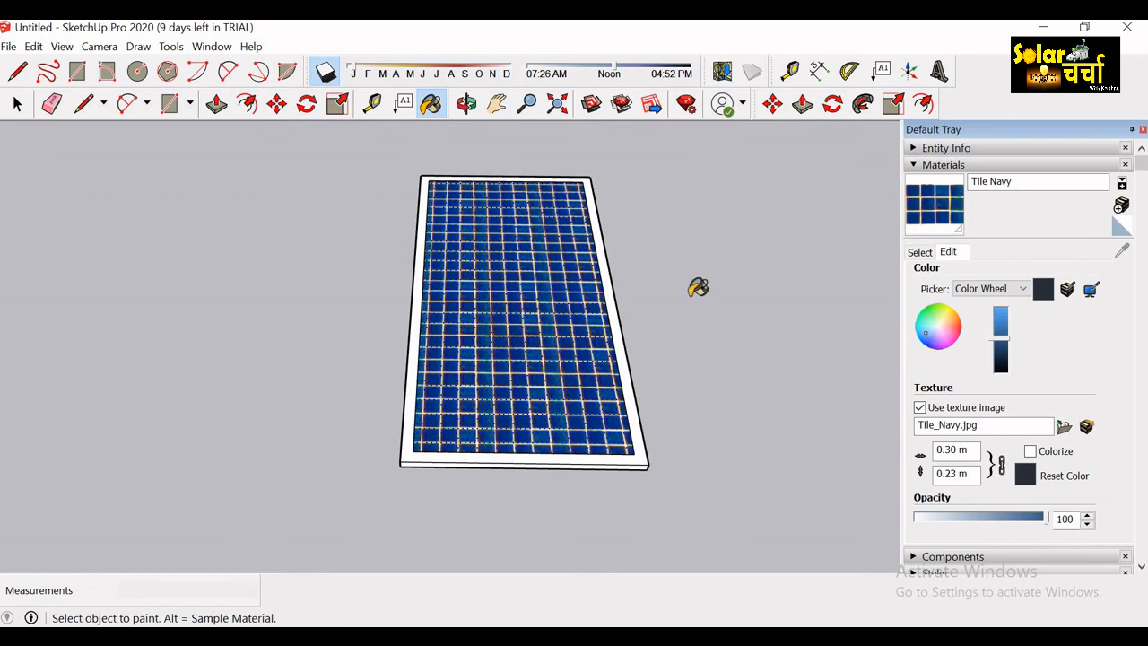
{"action": "left_click", "coordinate": [15, 104]}
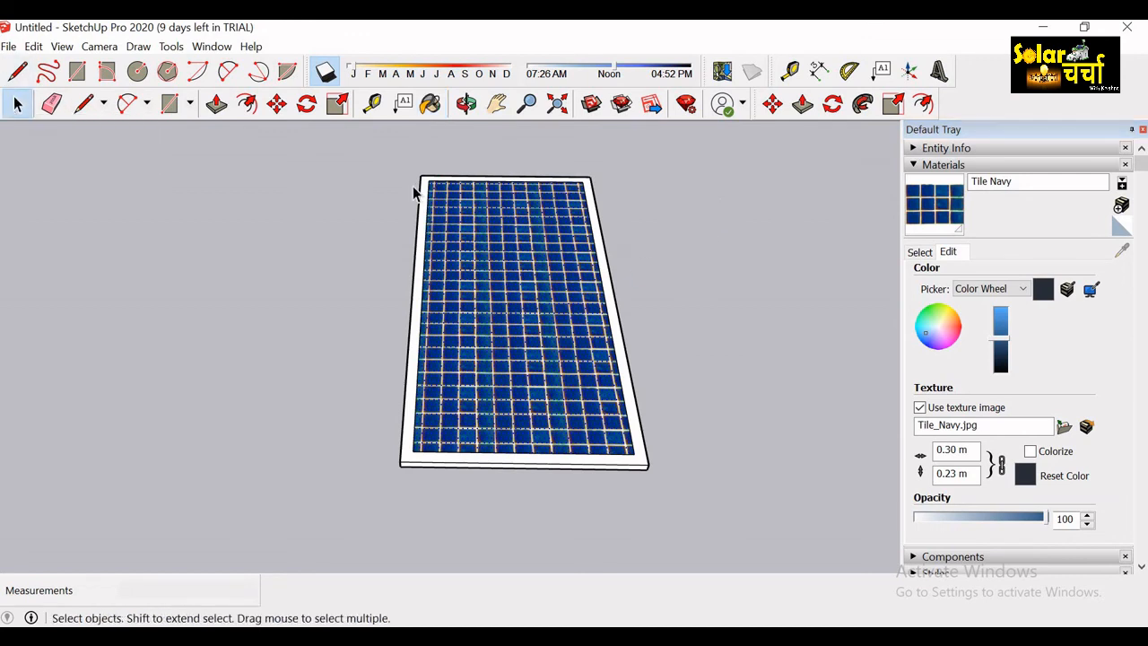
{"action": "left_click_drag", "start_coordinate": [355, 147], "coordinate": [787, 530]}
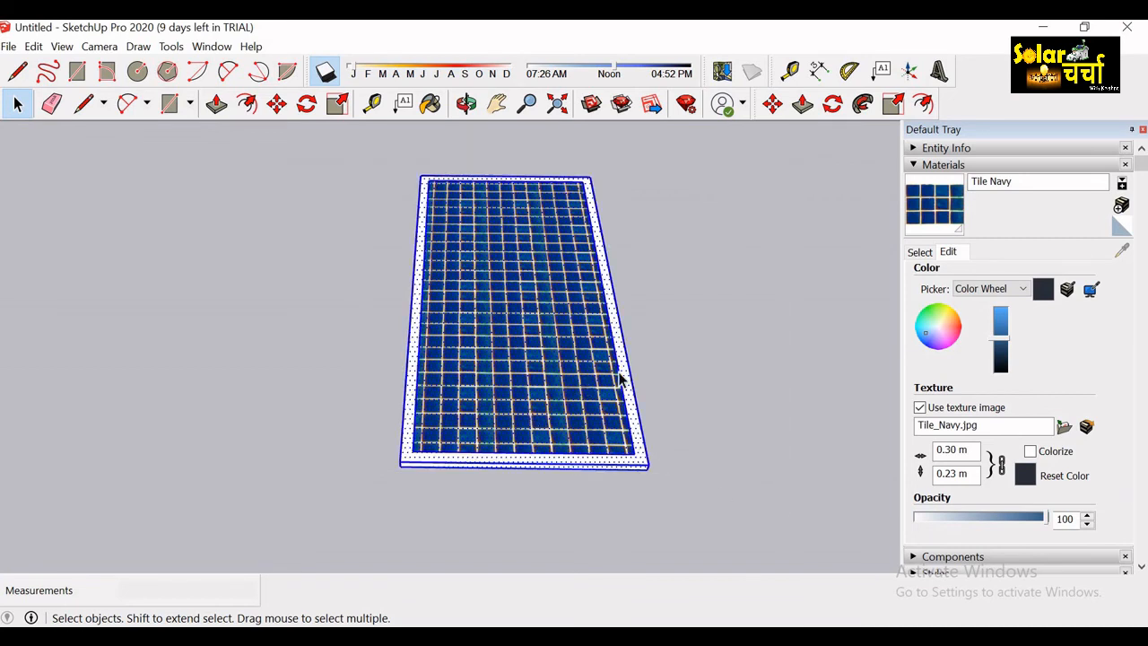
{"action": "left_click", "coordinate": [703, 378]}
Select the entire solar panel and copy it 1.025 m along the red axis to place a second panel beside it.
{"action": "key", "text": "o"}
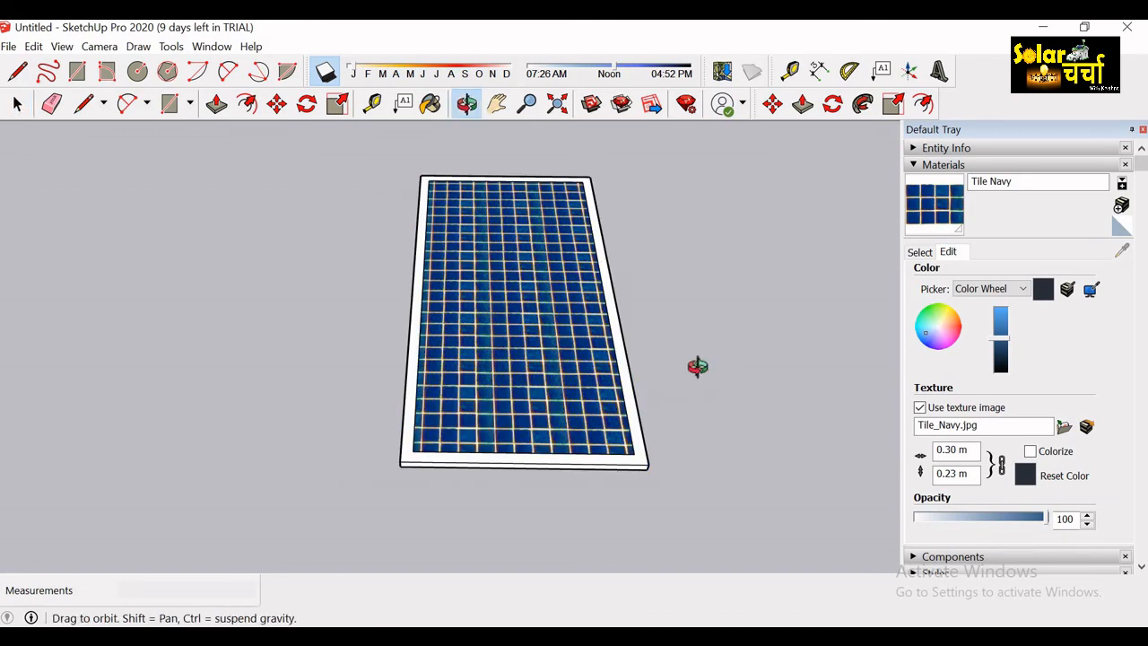
{"action": "left_click_drag", "start_coordinate": [697, 366], "coordinate": [705, 369]}
{"action": "left_click_drag", "start_coordinate": [633, 368], "coordinate": [410, 403]}
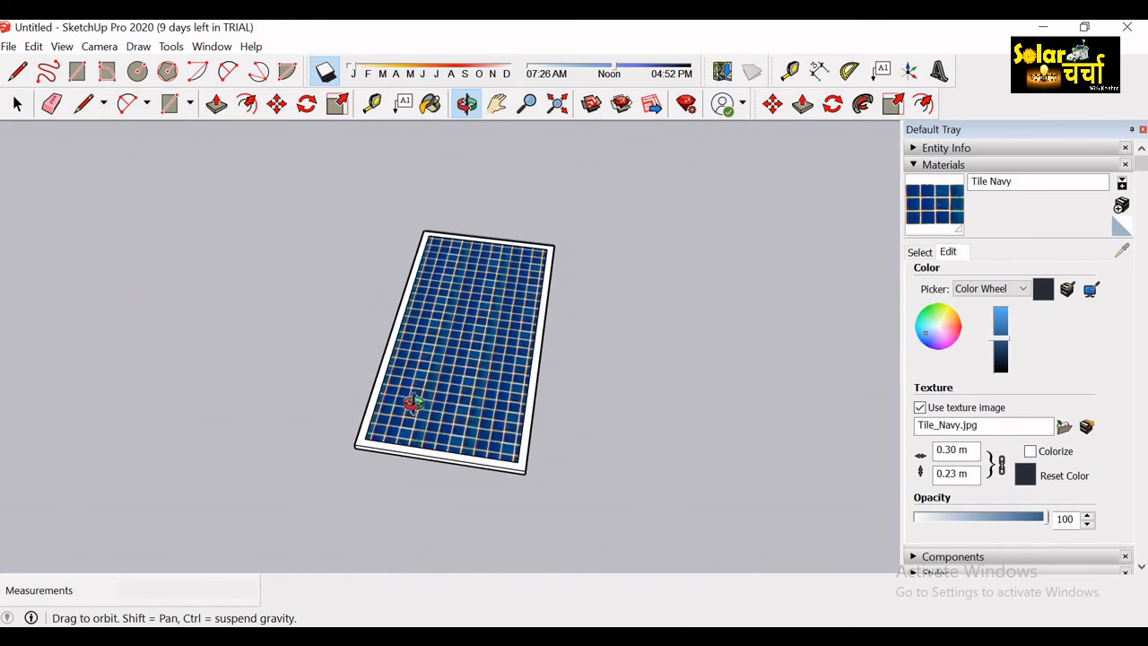
{"action": "left_click_drag", "start_coordinate": [406, 377], "coordinate": [412, 412]}
{"action": "key", "text": "space"}
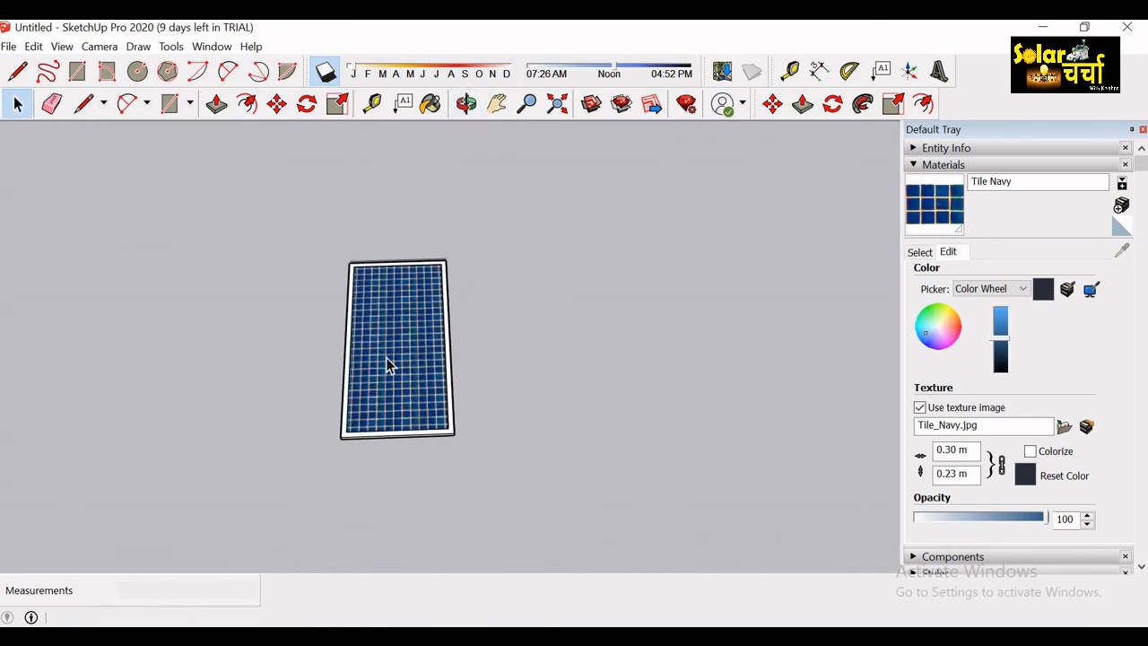
{"action": "left_click", "coordinate": [380, 317]}
{"action": "left_click_drag", "start_coordinate": [544, 478], "coordinate": [544, 478]}
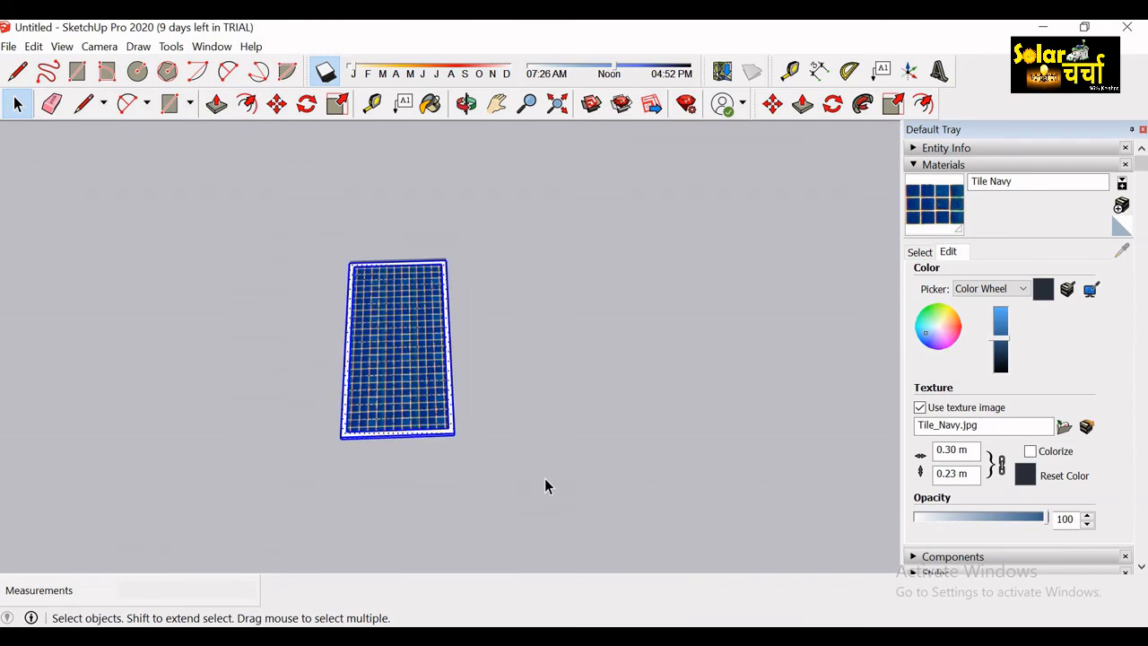
{"action": "key", "text": "m"}
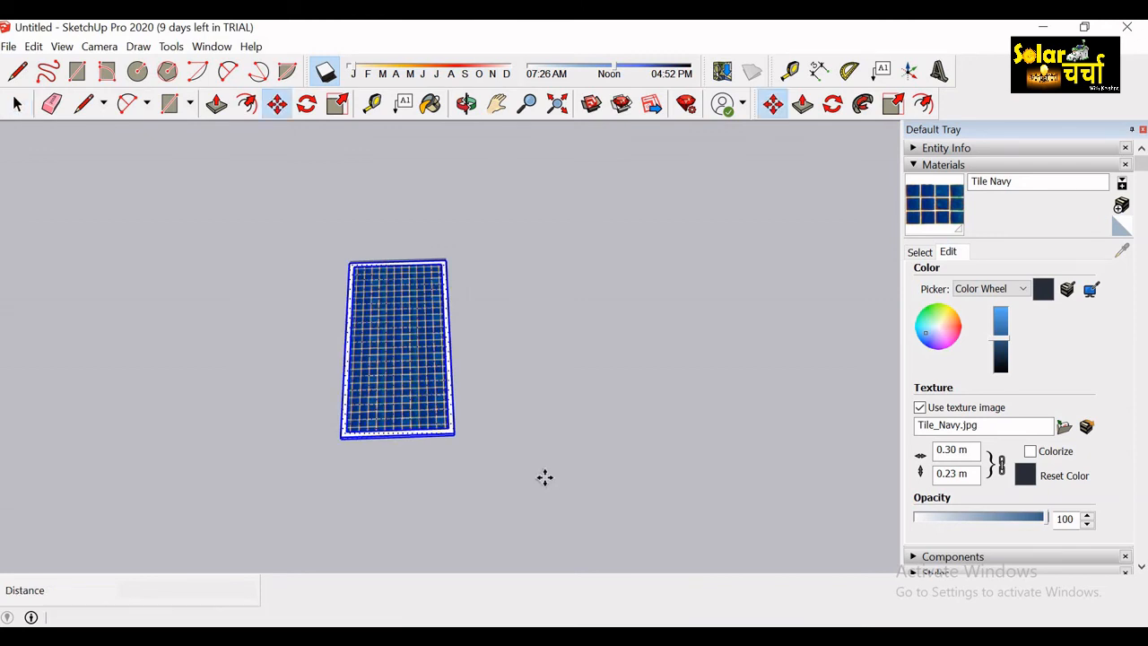
{"action": "key", "text": "ctrl"}
{"action": "left_click", "coordinate": [453, 434]}
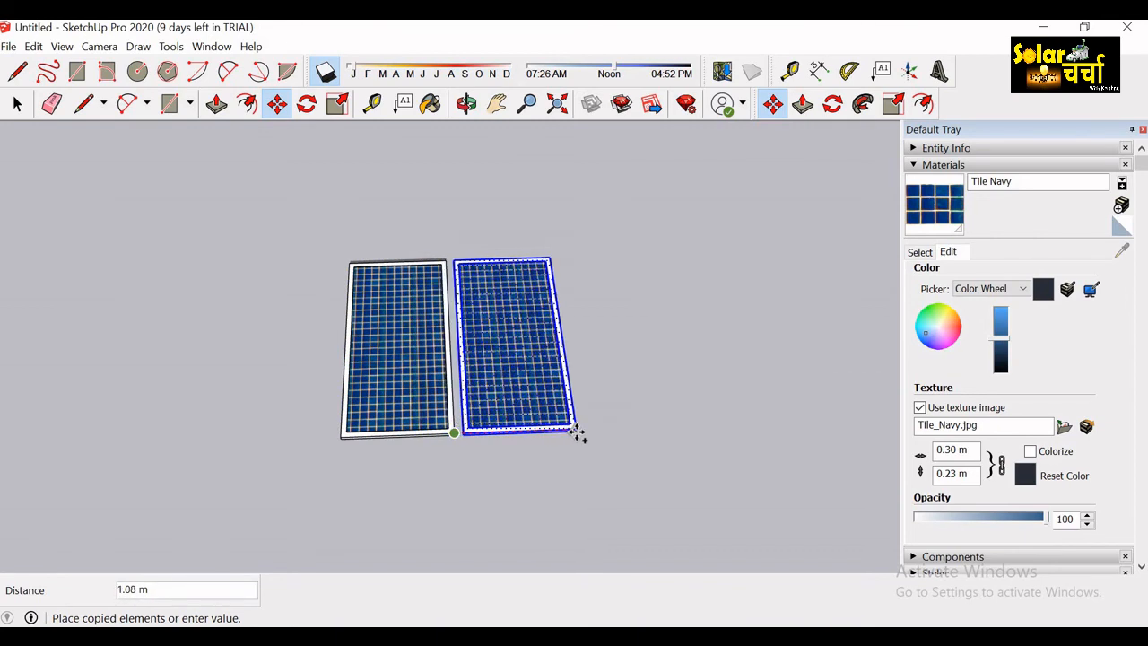
{"action": "type", "text": "1."}
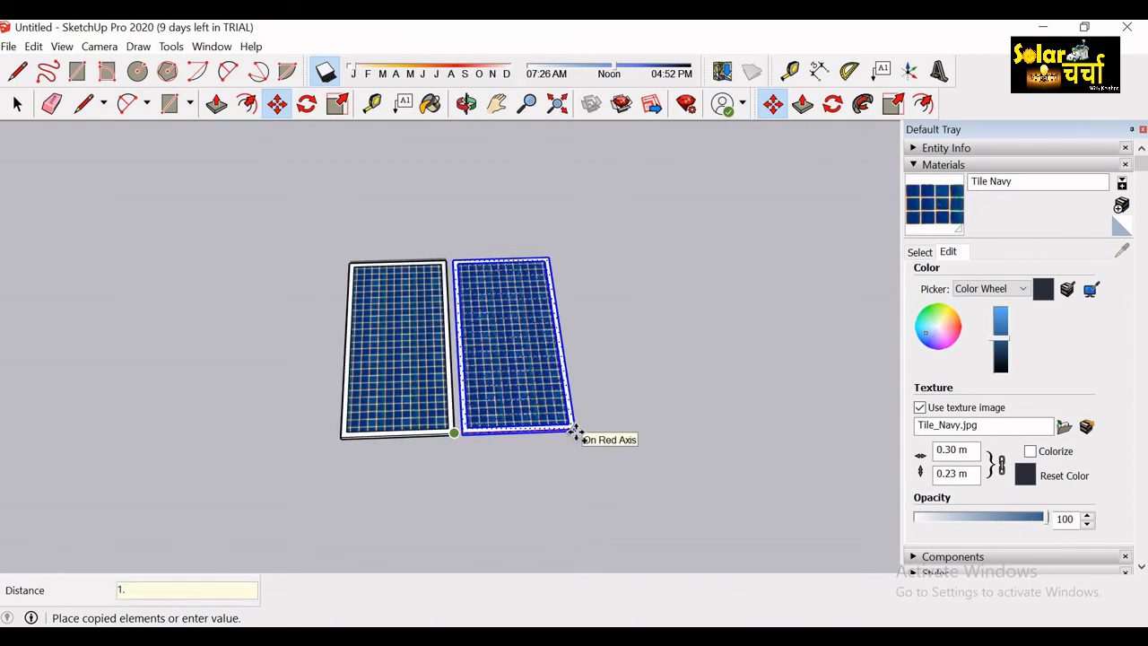
{"action": "type", "text": "025"}
{"action": "key", "text": "Return"}
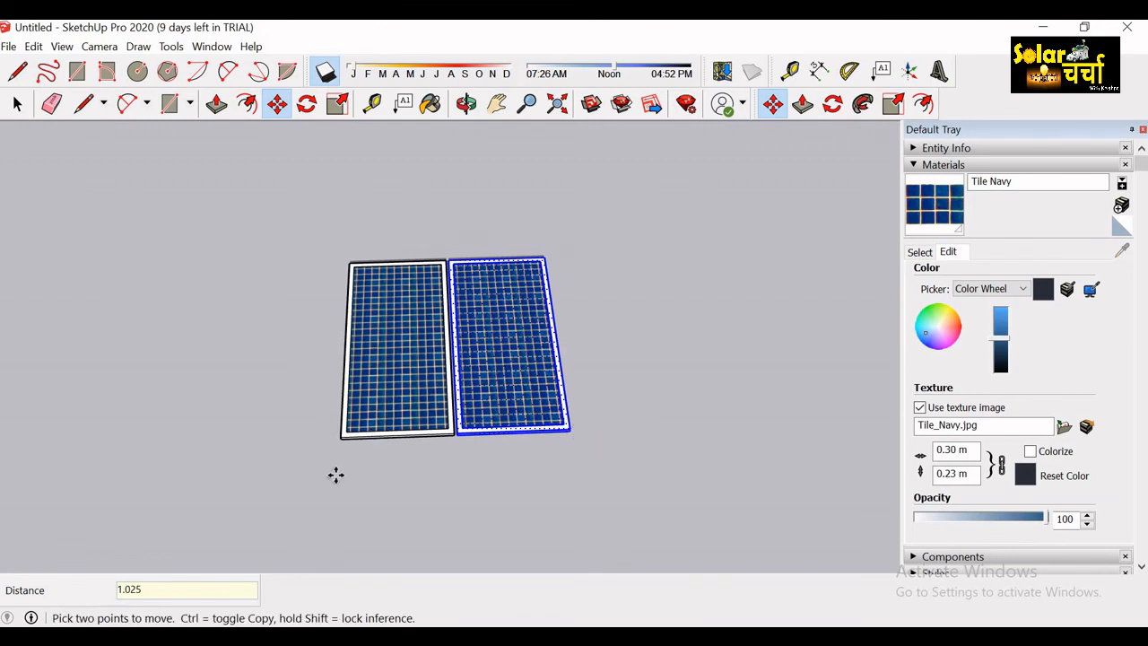
{"action": "left_click", "coordinate": [563, 423]}
{"action": "key", "text": "space"}
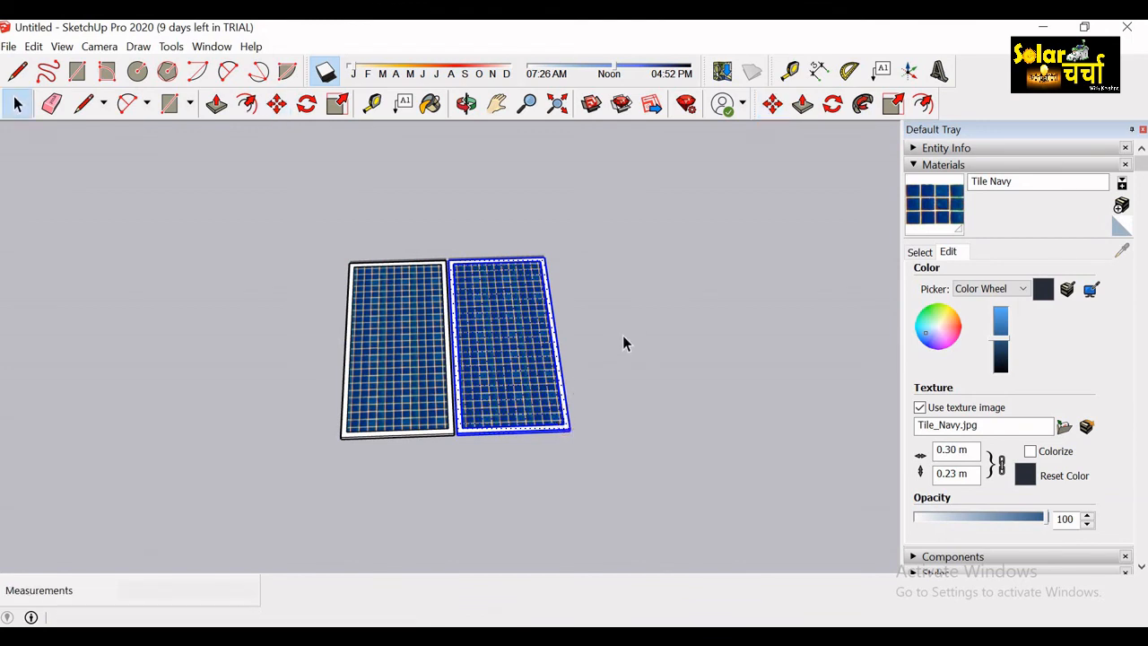
Dimension the width of the second solar panel along its front edge, placing the dimension just in front of the panel.
{"action": "left_click", "coordinate": [626, 343]}
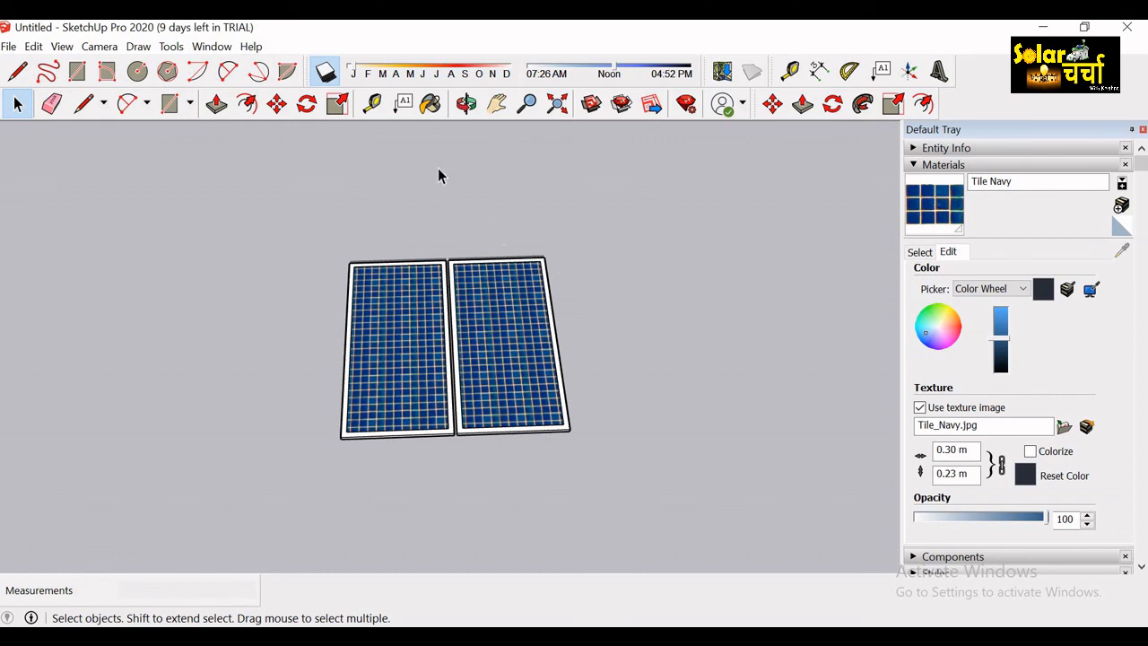
{"action": "left_click", "coordinate": [821, 72]}
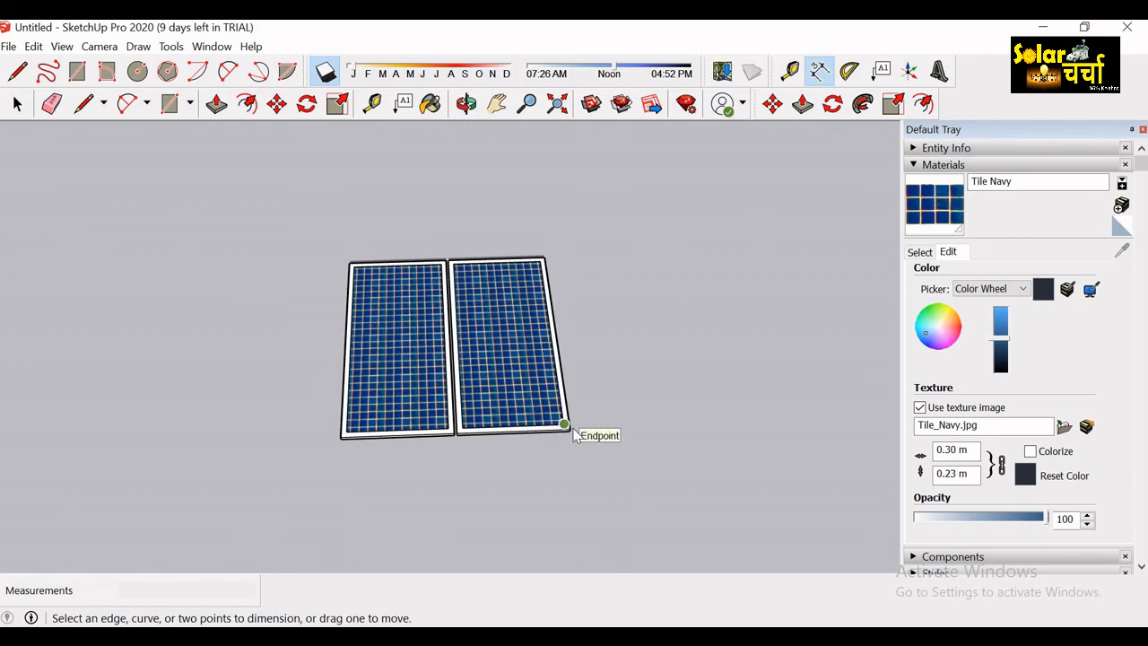
{"action": "scroll", "coordinate": [574, 435], "scroll_direction": "up", "scroll_amount": 3}
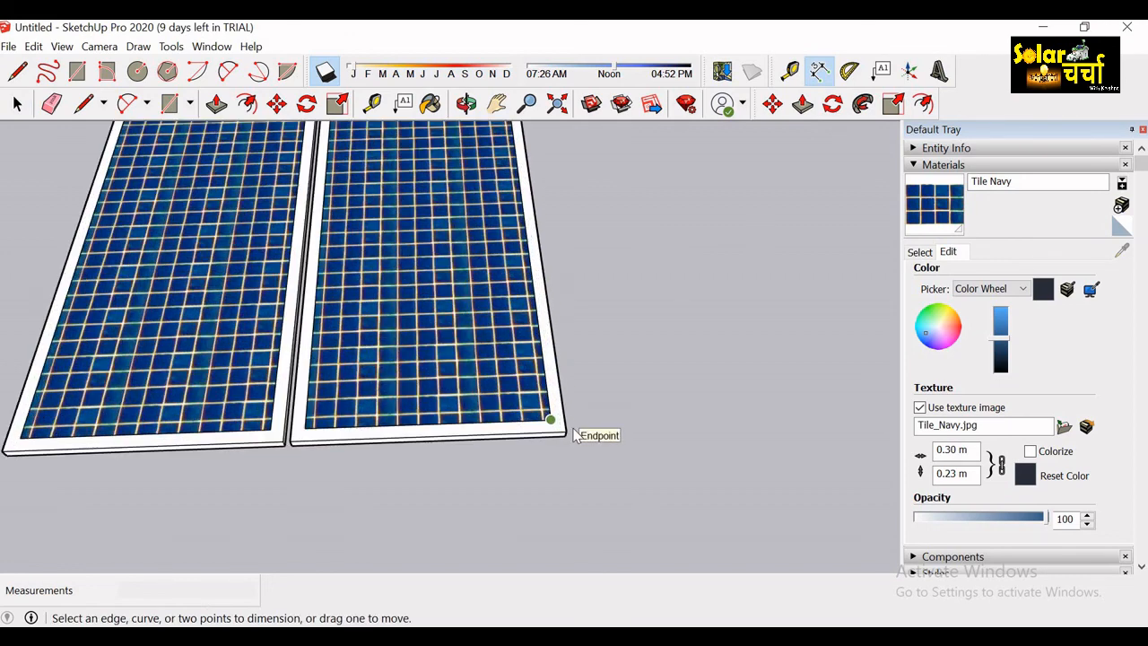
{"action": "left_click", "coordinate": [291, 443]}
{"action": "left_click", "coordinate": [569, 436]}
{"action": "left_click", "coordinate": [569, 475]}
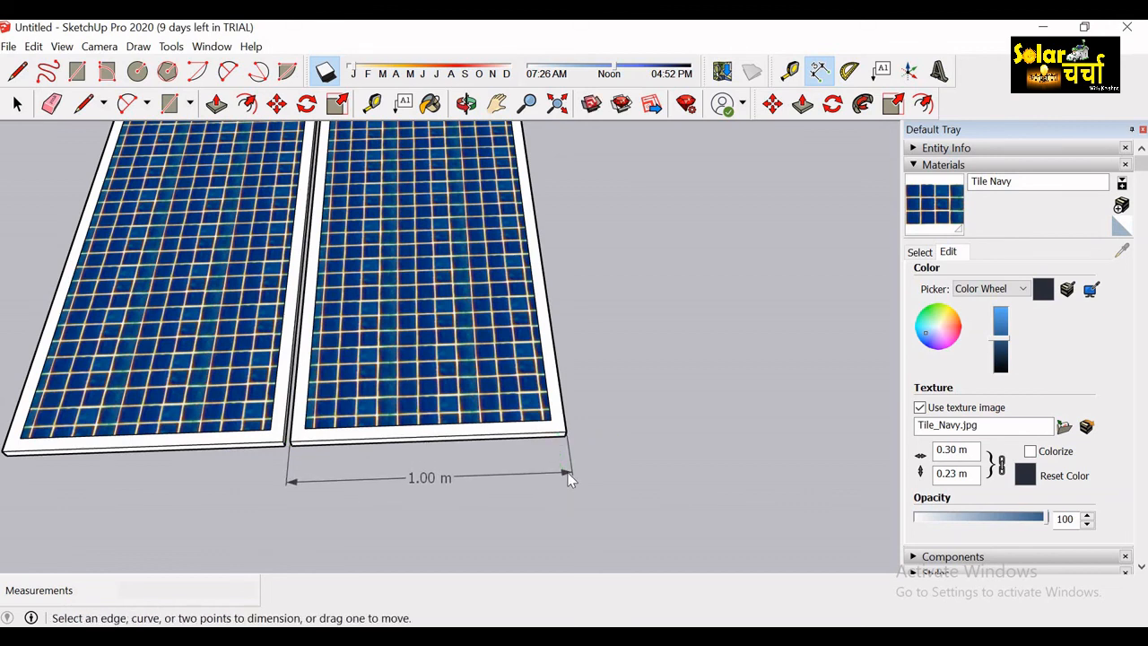
Dimension the overall width across both solar panels, placing the dimension beyond their rear edges.
{"action": "scroll", "coordinate": [569, 480], "scroll_direction": "down", "scroll_amount": 2}
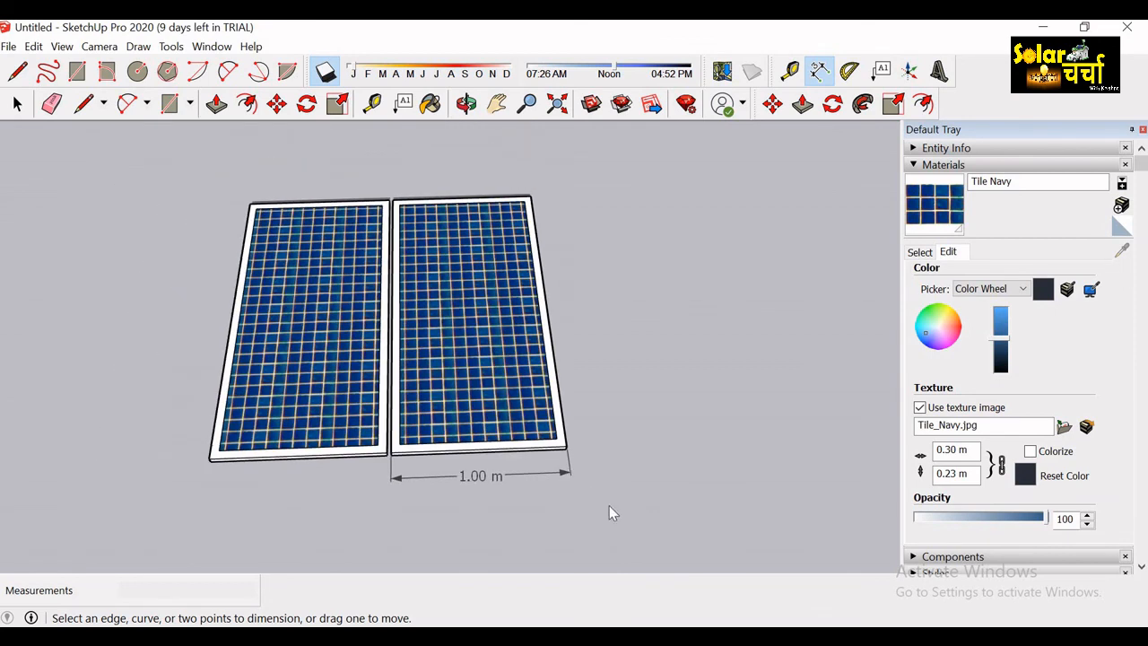
{"action": "left_click", "coordinate": [547, 310]}
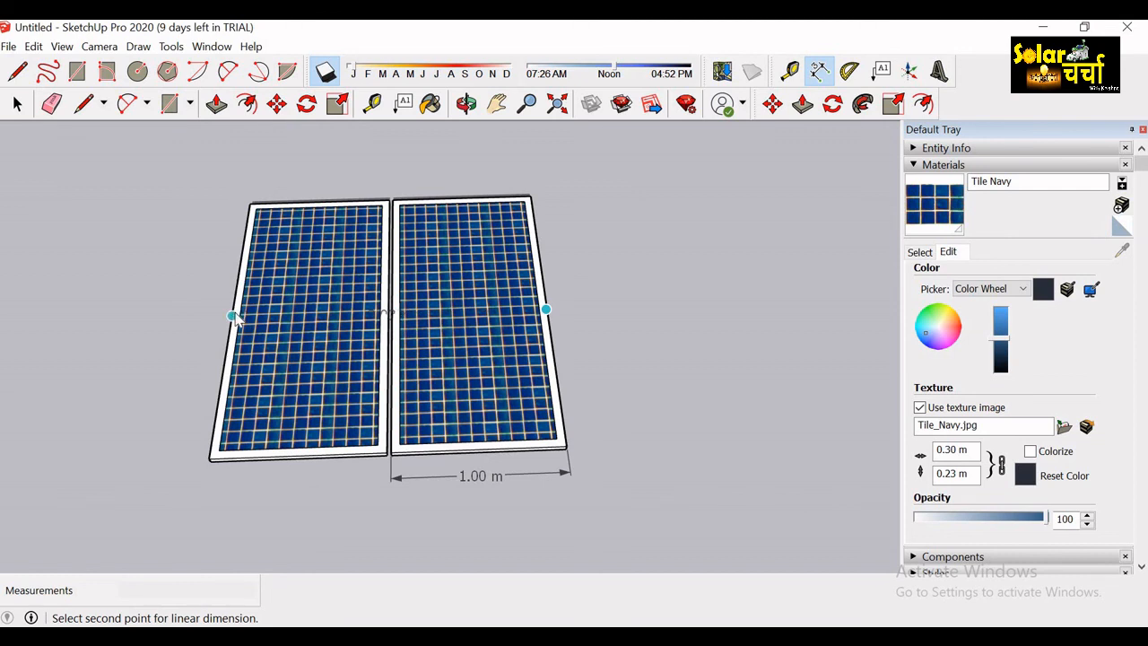
{"action": "left_click", "coordinate": [250, 205]}
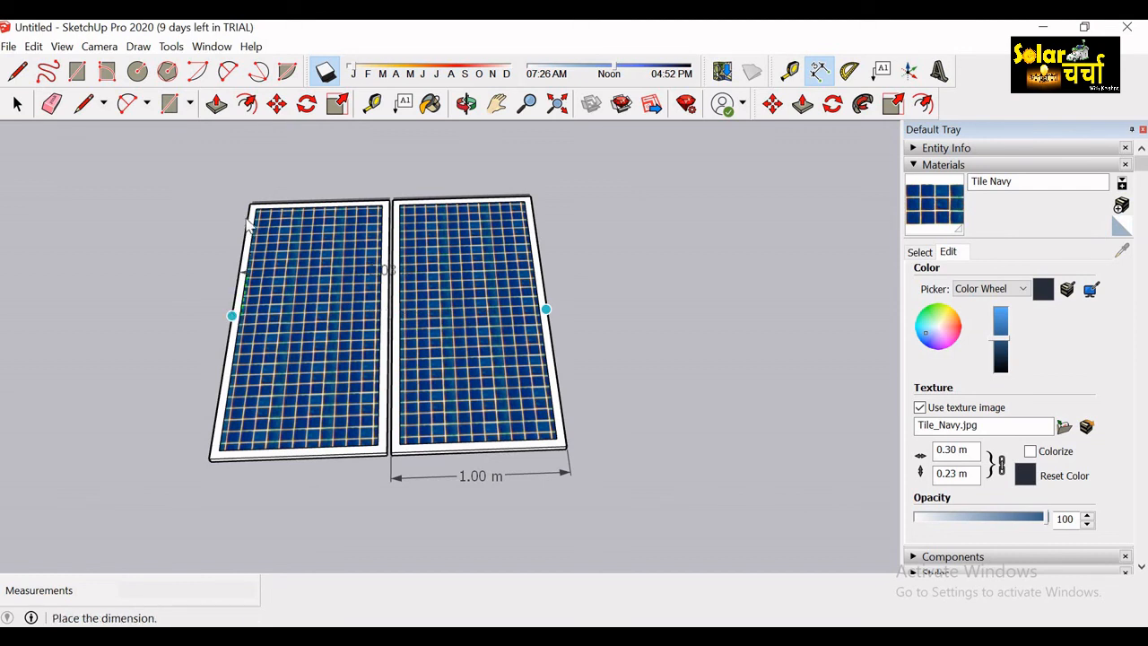
{"action": "left_click", "coordinate": [252, 170]}
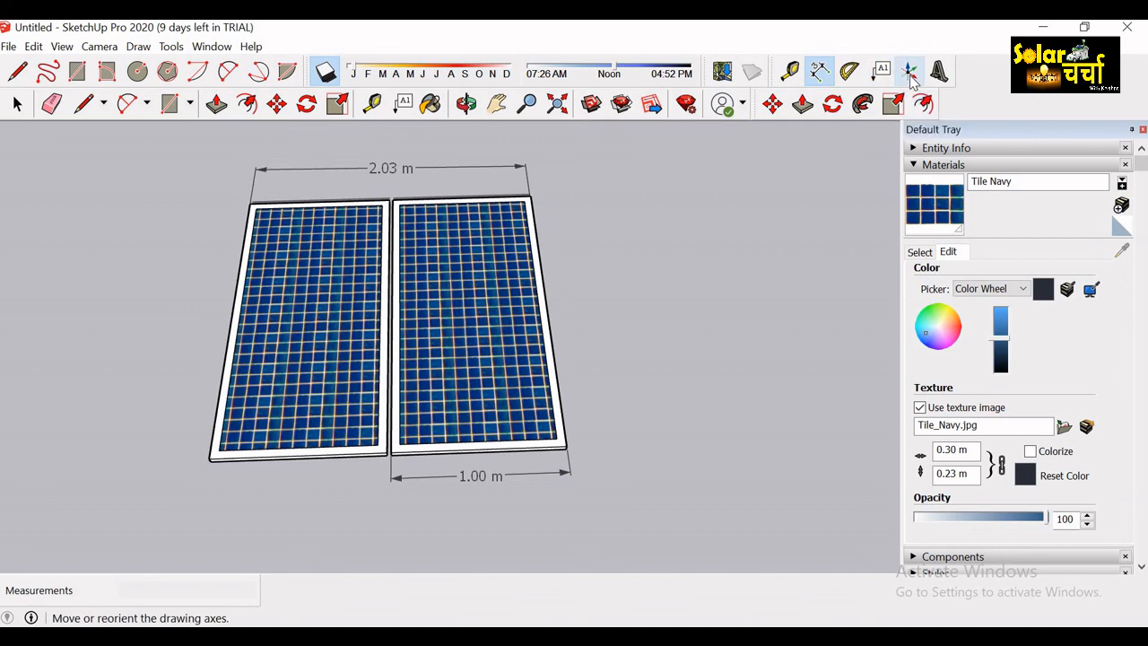
Create the 3D text "sketchup" and place it on top of the two solar panels.
{"action": "left_click", "coordinate": [940, 72]}
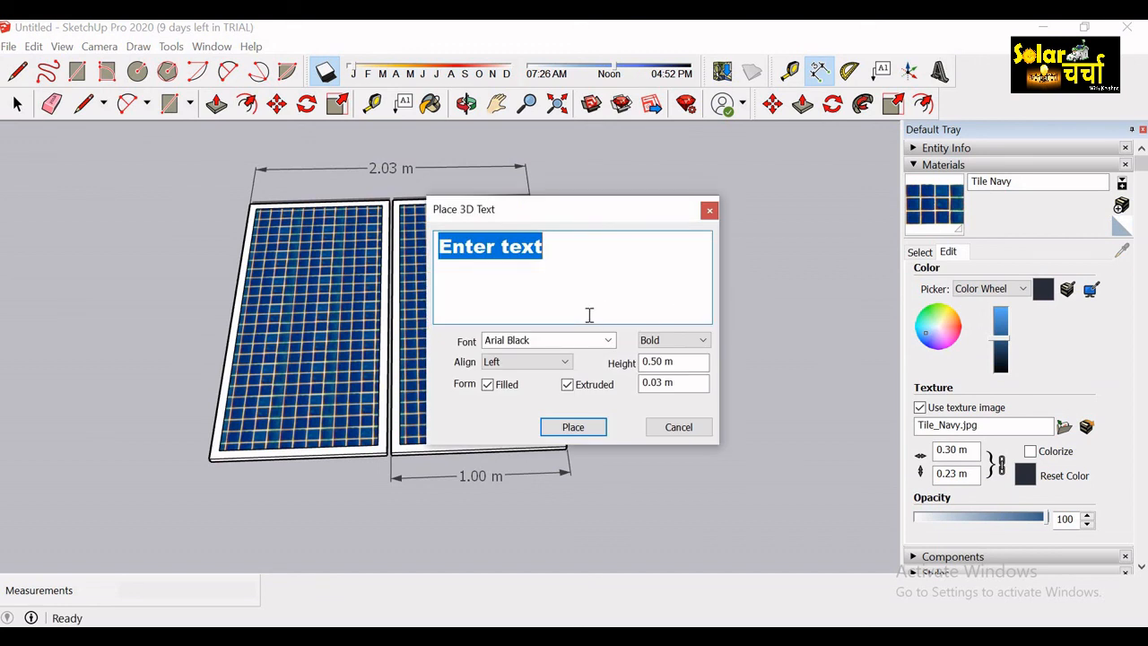
{"action": "type", "text": "sketchup"}
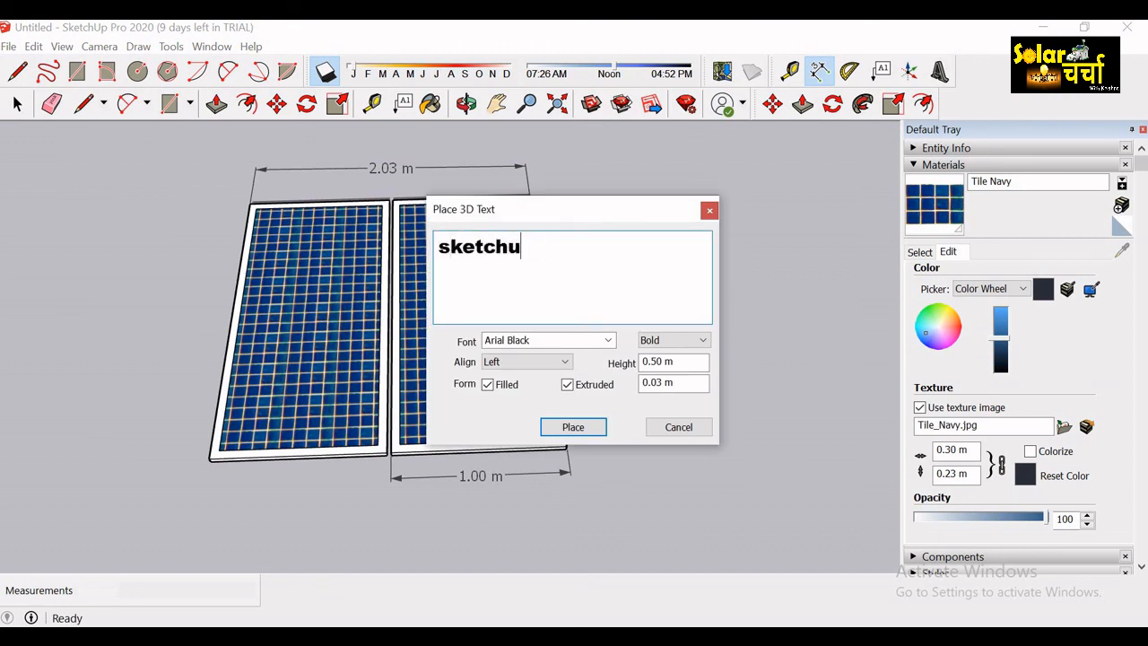
{"action": "left_click", "coordinate": [574, 425]}
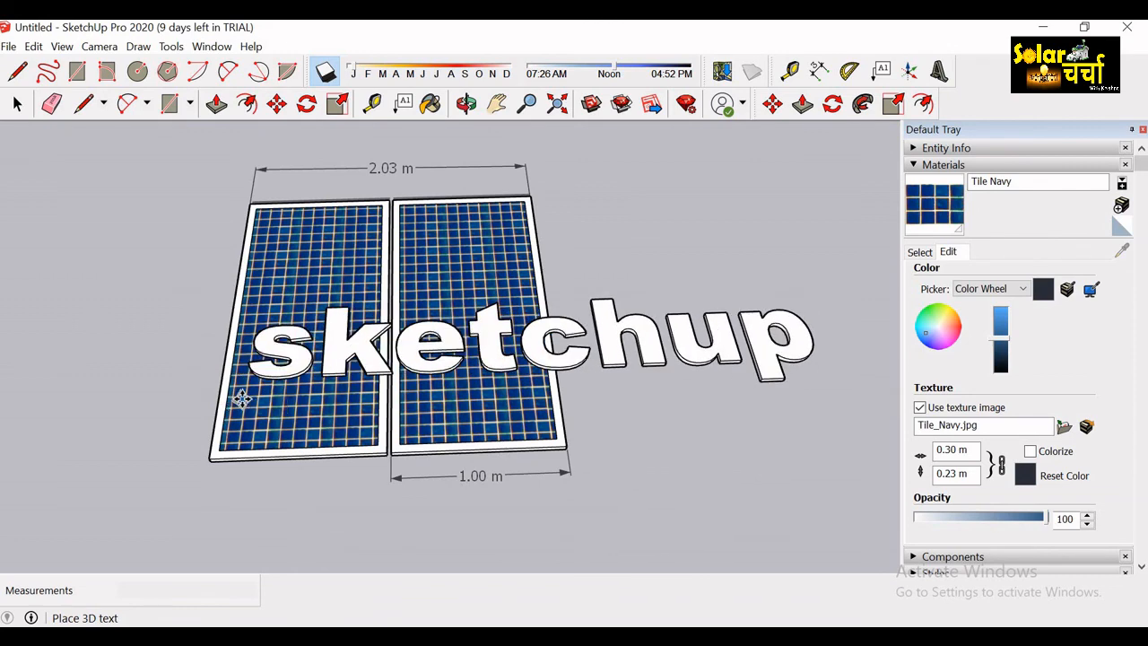
{"action": "left_click", "coordinate": [243, 399]}
Scale up the 3D text so it is larger, thicker and extends past both outer sides of the panel pair.
{"action": "scroll", "coordinate": [242, 400], "scroll_direction": "down", "scroll_amount": 2}
{"action": "key", "text": "s"}
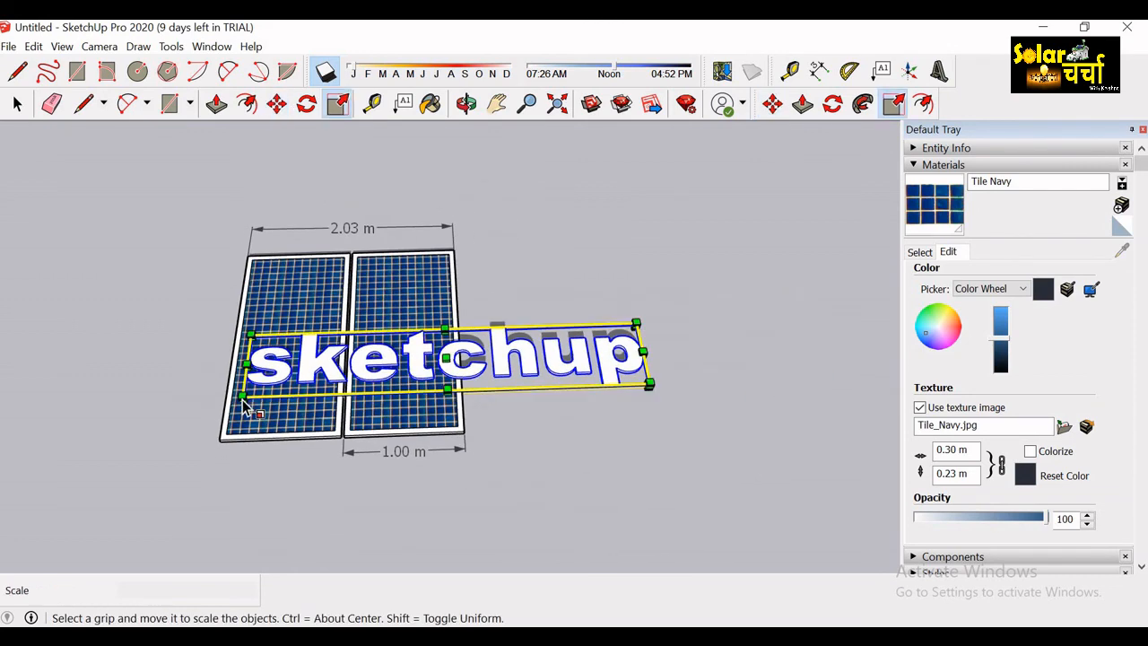
{"action": "left_click_drag", "start_coordinate": [103, 460], "coordinate": [136, 461]}
{"action": "mouse_move", "coordinate": [392, 368]}
{"action": "left_mouse_down"}
{"action": "mouse_move", "coordinate": [392, 341]}
{"action": "mouse_move", "coordinate": [400, 368]}
{"action": "left_mouse_up"}
{"action": "key", "text": "space"}
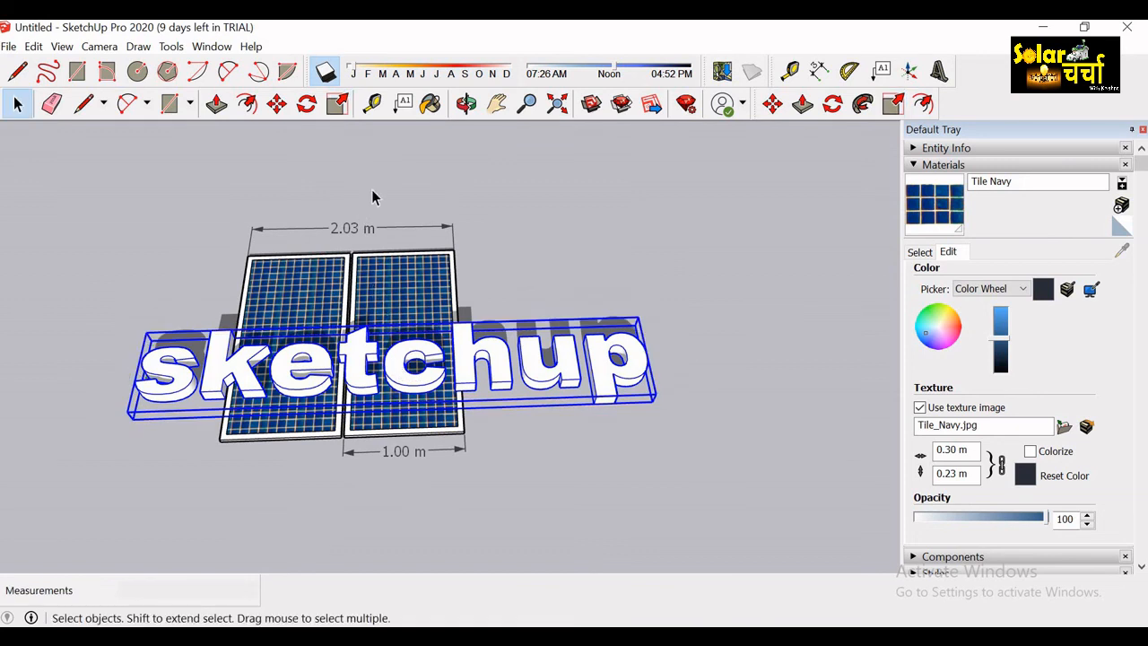
Paint the 3D text red with Color A04 from the Colors collection.
{"action": "left_click", "coordinate": [430, 103]}
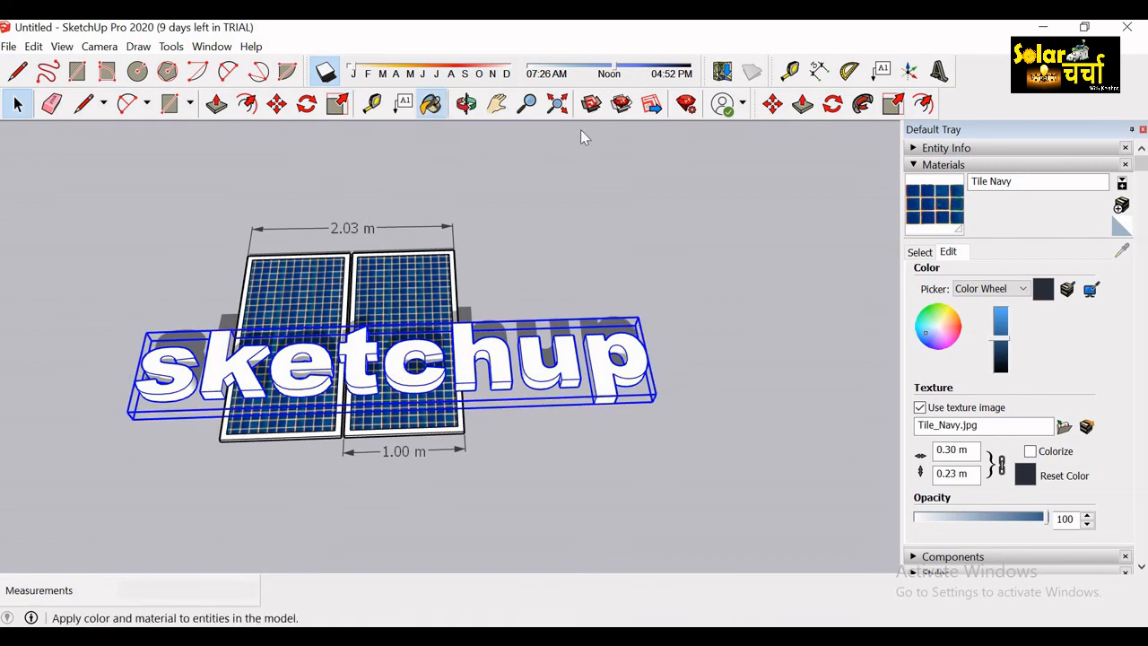
{"action": "left_click", "coordinate": [920, 252]}
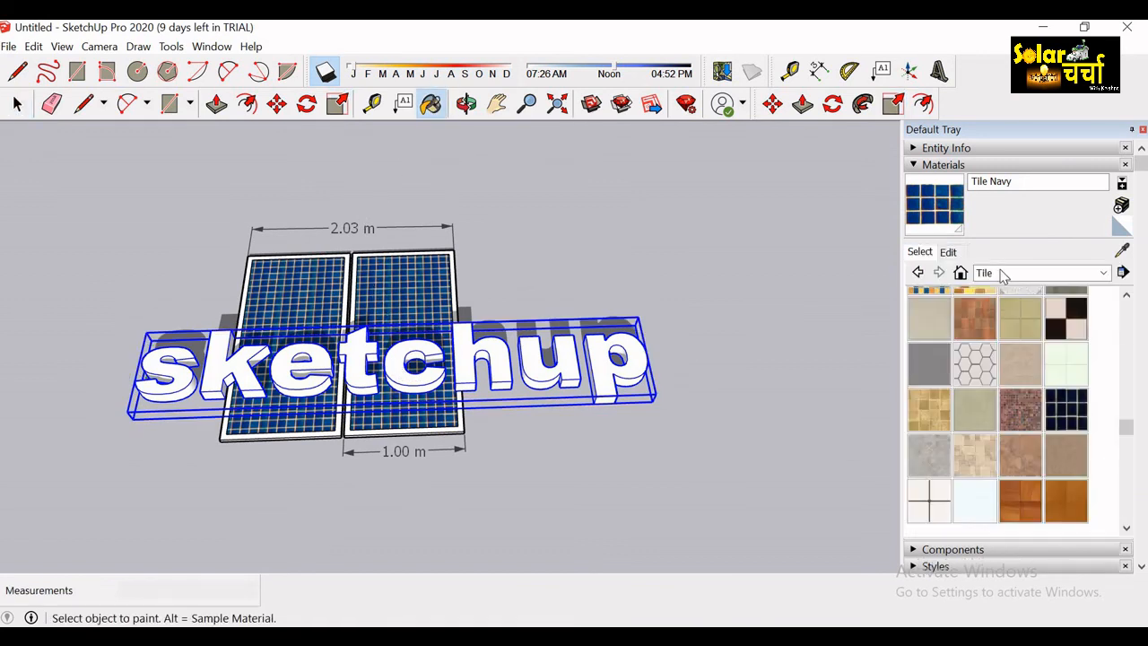
{"action": "left_click", "coordinate": [1000, 272]}
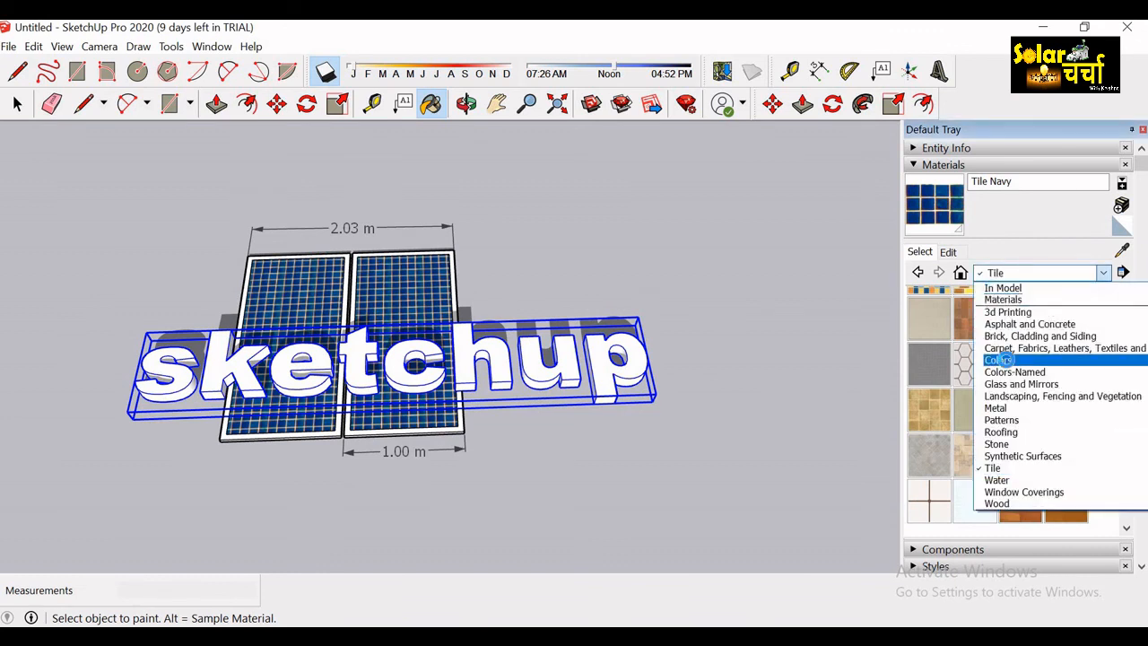
{"action": "left_click", "coordinate": [1004, 361]}
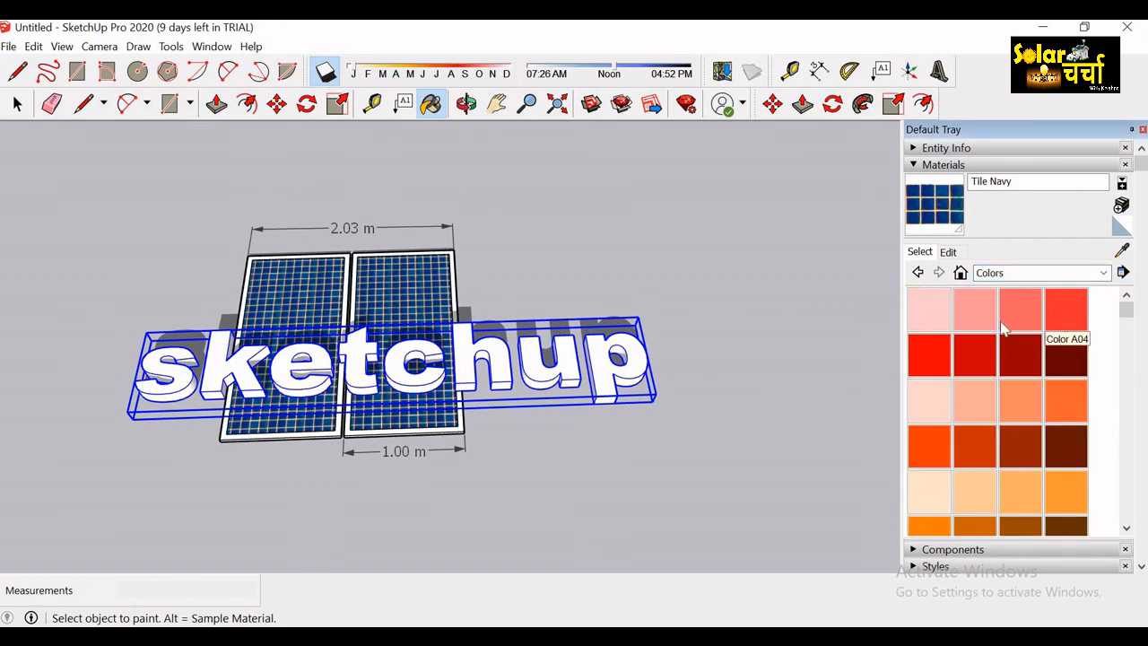
{"action": "left_click", "coordinate": [1063, 325]}
{"action": "left_click", "coordinate": [557, 363]}
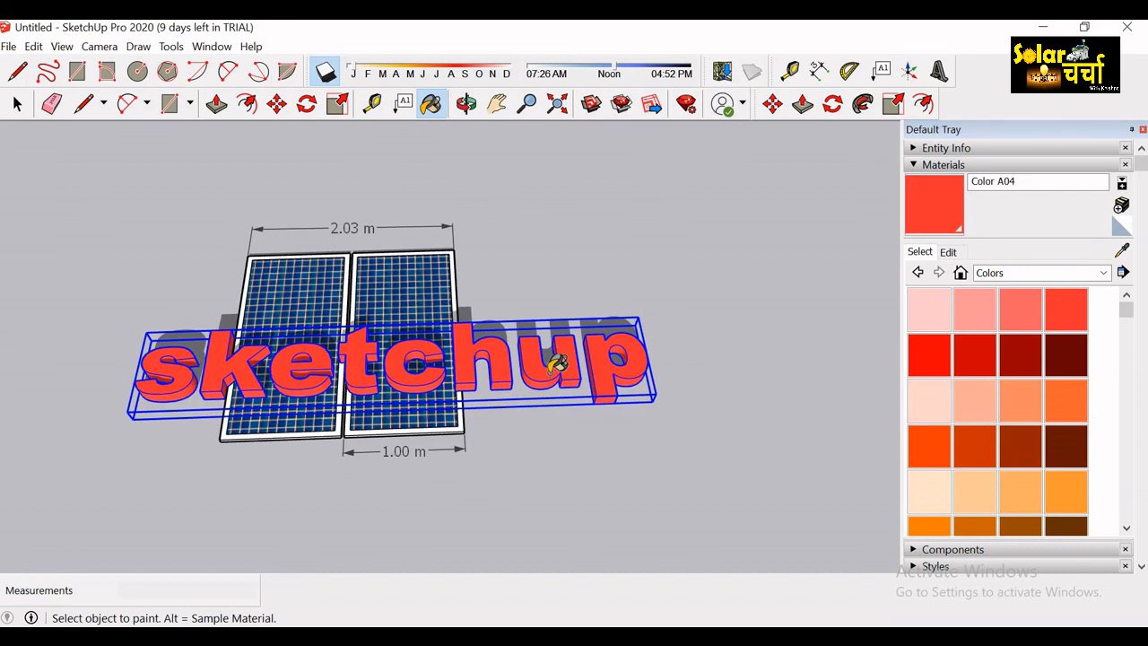
Repaint the 3D text yellow with Color E05.
{"action": "left_click_drag", "start_coordinate": [1135, 316], "coordinate": [1128, 373]}
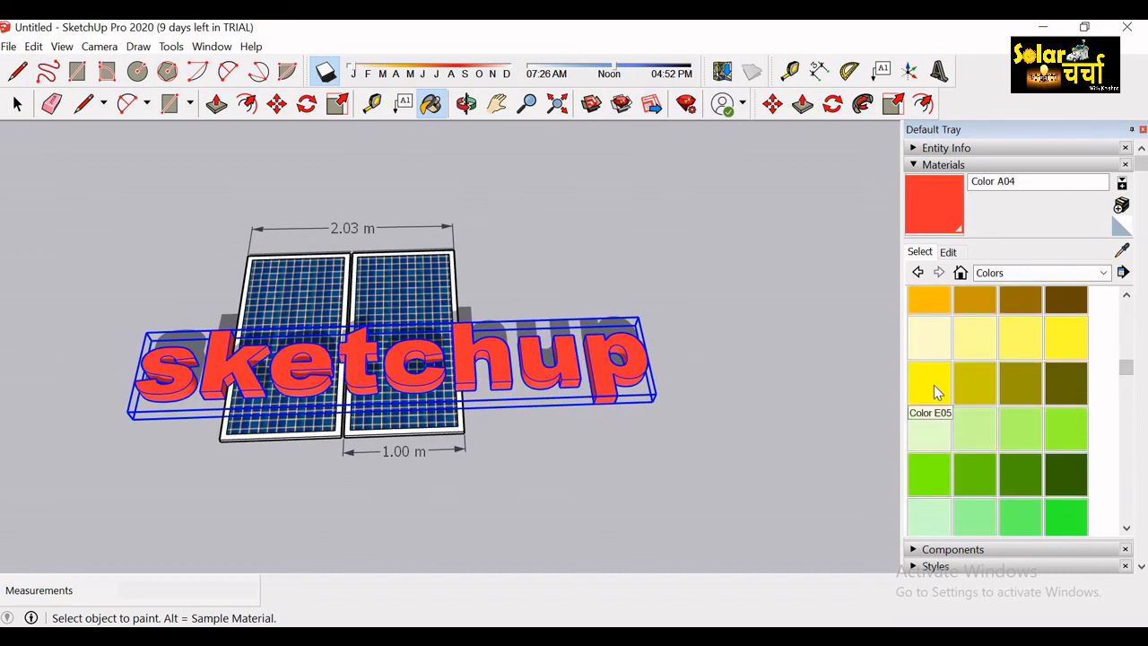
{"action": "left_click", "coordinate": [935, 386]}
{"action": "left_click", "coordinate": [609, 360]}
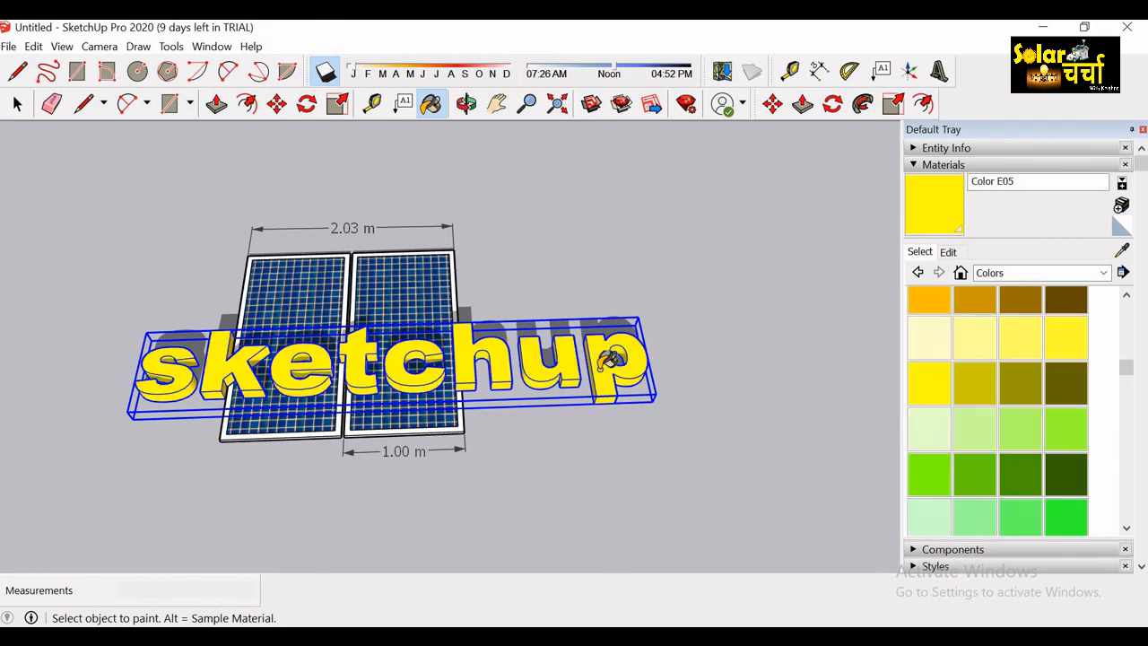
{"action": "key", "text": "space"}
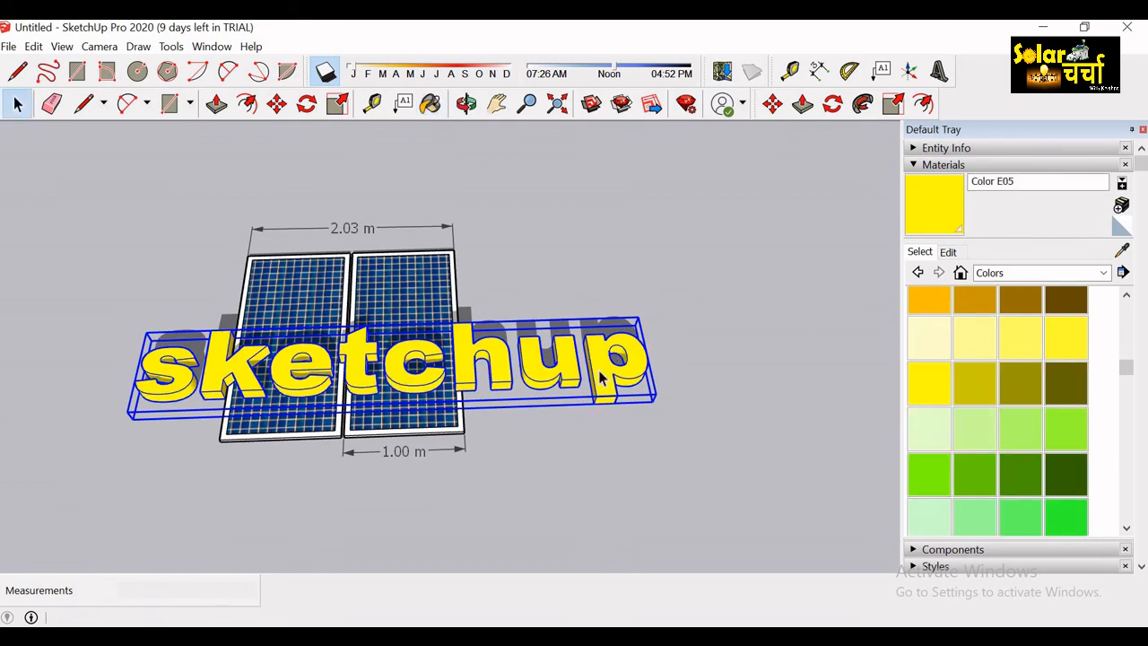
{"action": "scroll", "coordinate": [739, 309], "scroll_direction": "down", "scroll_amount": 10}
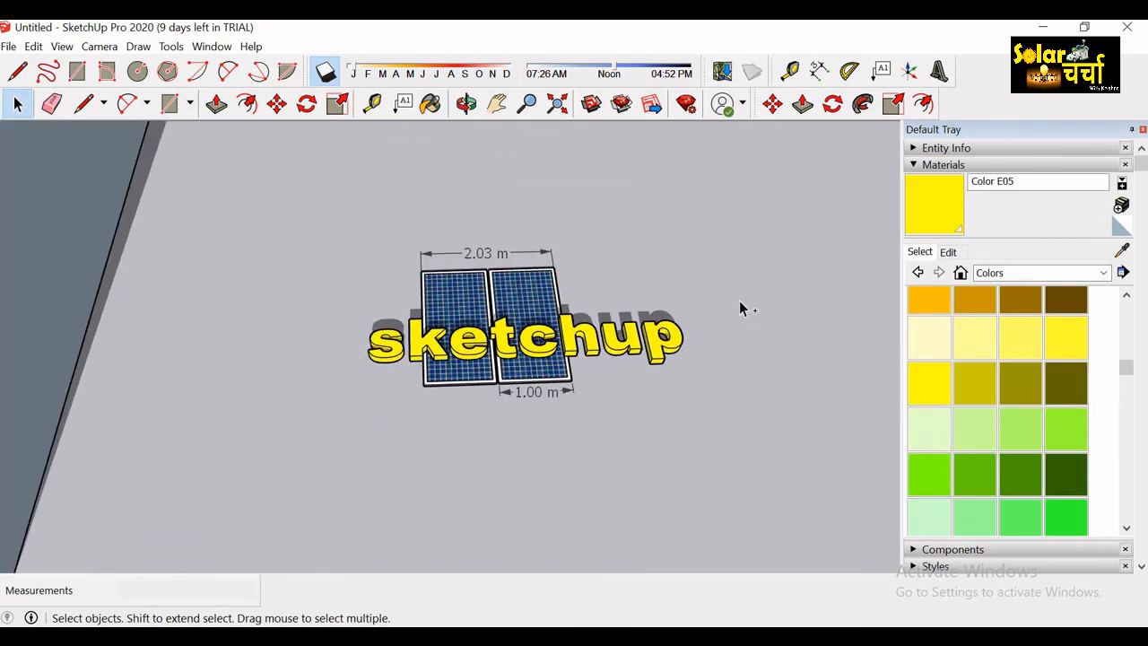
{"action": "scroll", "coordinate": [739, 308], "scroll_direction": "down", "scroll_amount": 6}
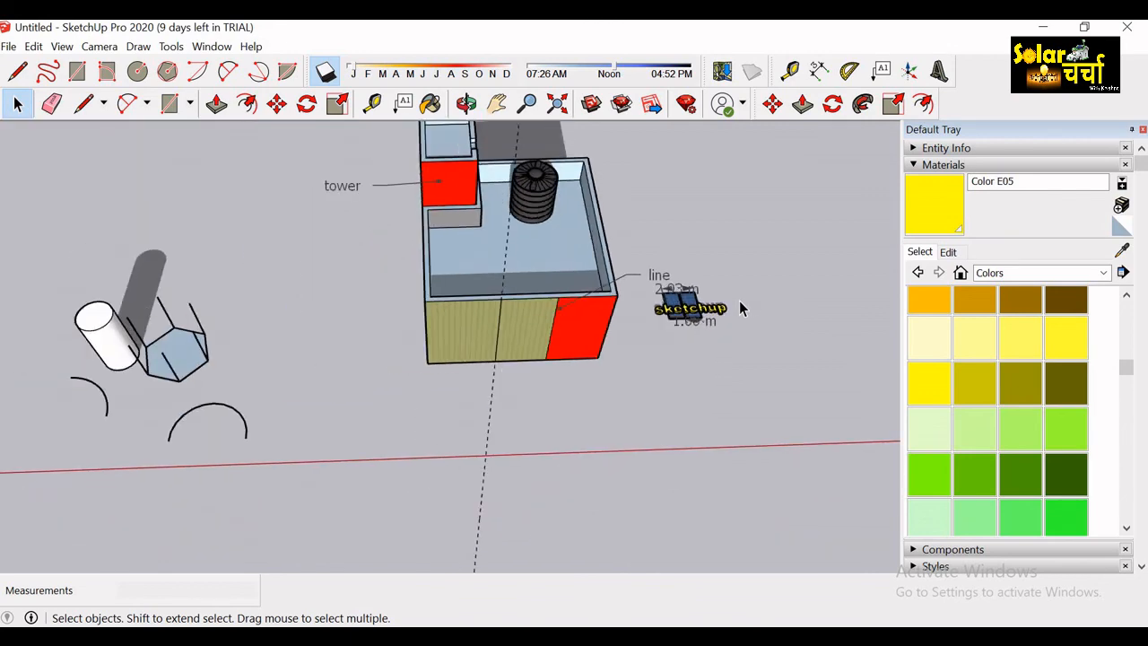
{"action": "key", "text": "o"}
{"action": "mouse_move", "coordinate": [492, 426]}
{"action": "left_mouse_down"}
{"action": "mouse_move", "coordinate": [616, 374]}
{"action": "mouse_move", "coordinate": [554, 319]}
{"action": "mouse_move", "coordinate": [489, 359]}
{"action": "mouse_move", "coordinate": [520, 384]}
{"action": "mouse_move", "coordinate": [600, 375]}
{"action": "mouse_move", "coordinate": [457, 320]}
{"action": "mouse_move", "coordinate": [397, 313]}
{"action": "mouse_move", "coordinate": [387, 368]}
{"action": "mouse_move", "coordinate": [397, 377]}
{"action": "mouse_move", "coordinate": [605, 410]}
{"action": "mouse_move", "coordinate": [651, 439]}
{"action": "mouse_move", "coordinate": [598, 439]}
{"action": "left_mouse_up"}
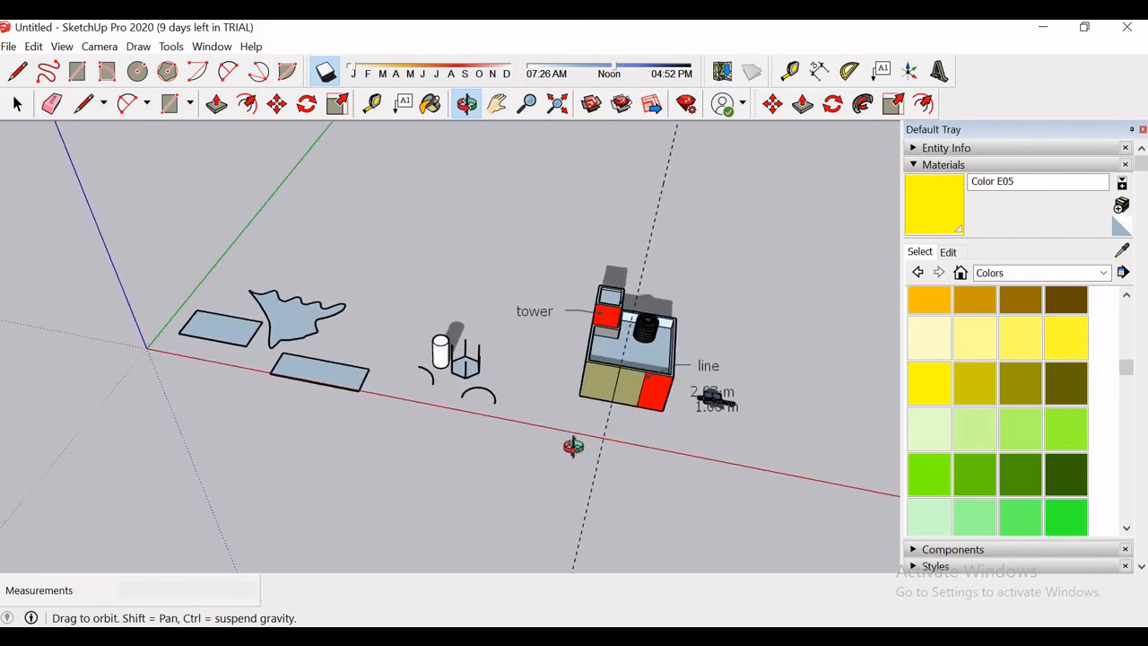